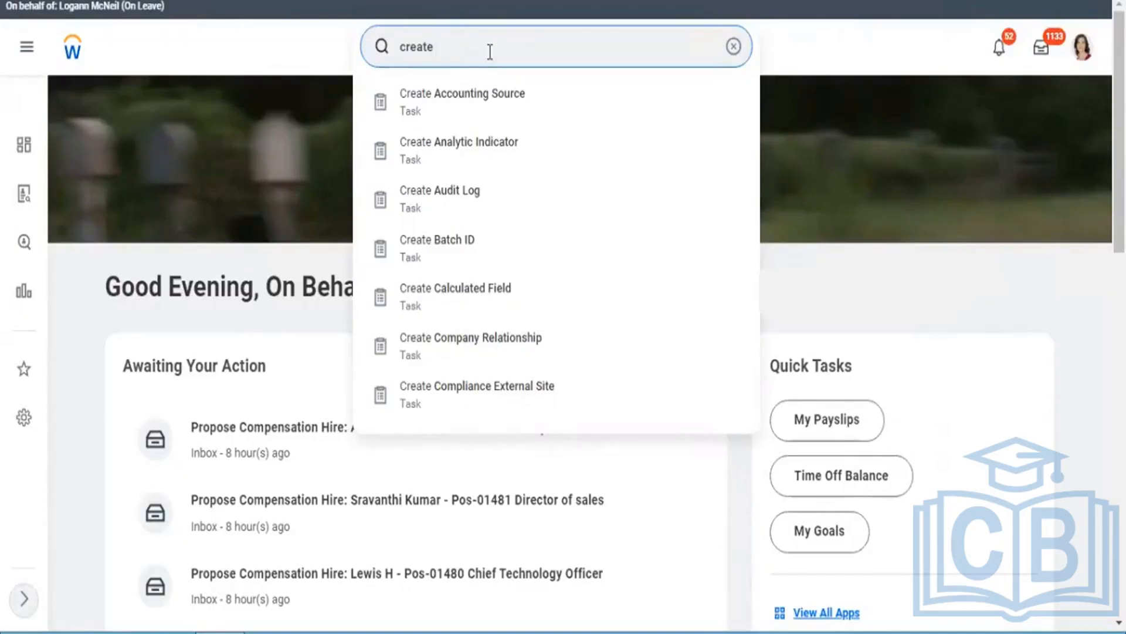
Step: Search for "create cust report" and open the Create Custom Report task
type("cust")
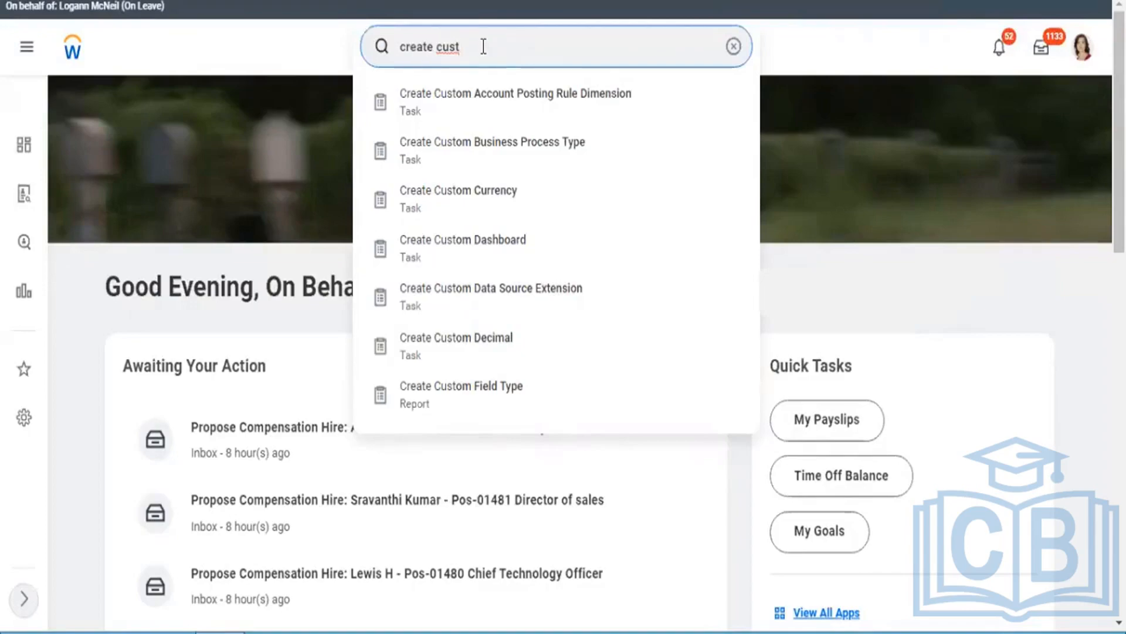
type("report")
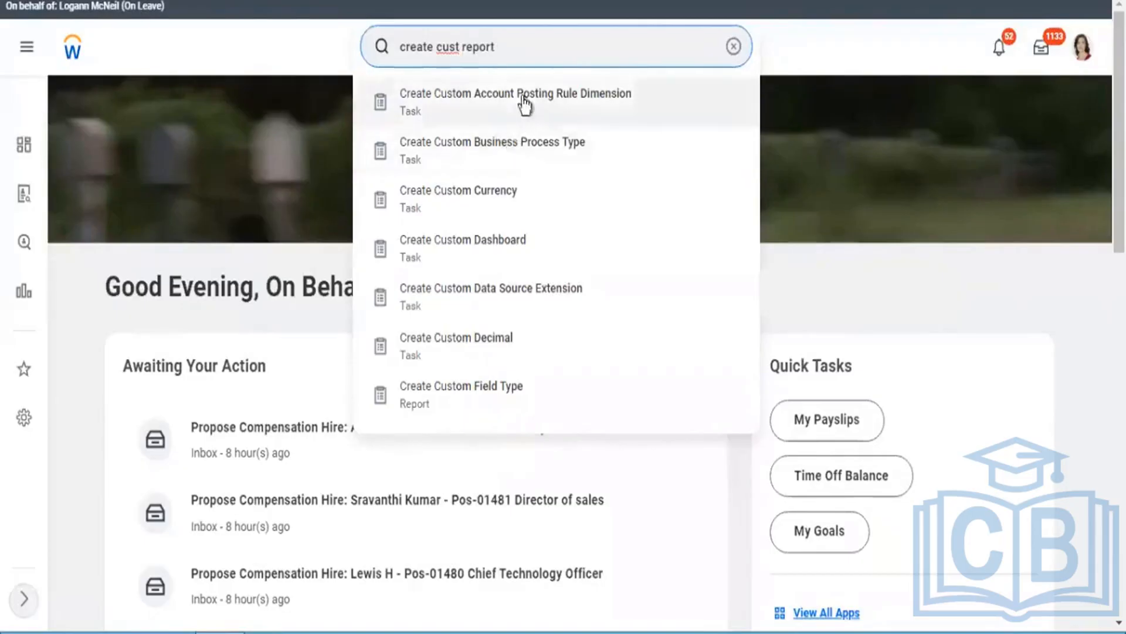
left_click(484, 113)
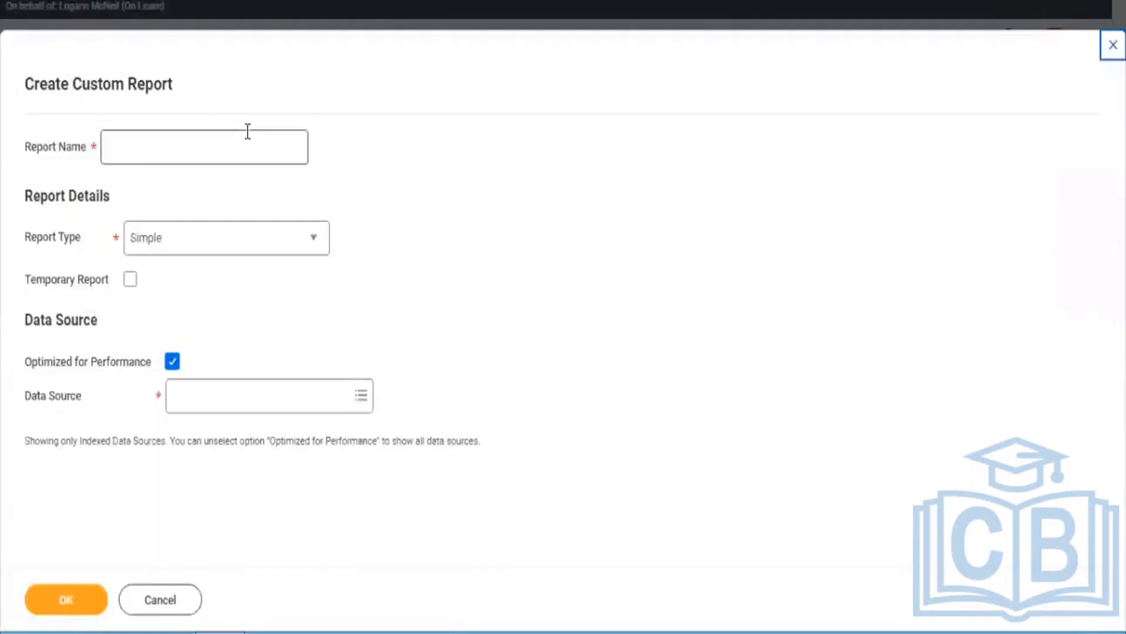
Step: Name the new custom report "RPT - All Calculated Fields"
left_click(247, 131)
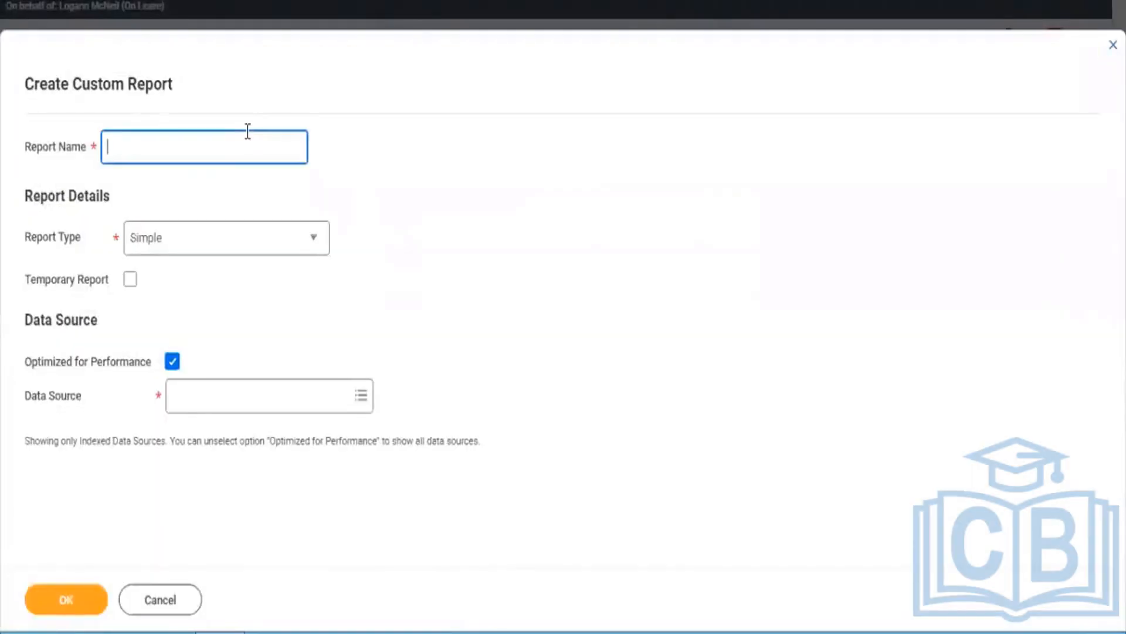
type("RPT - All Calculated")
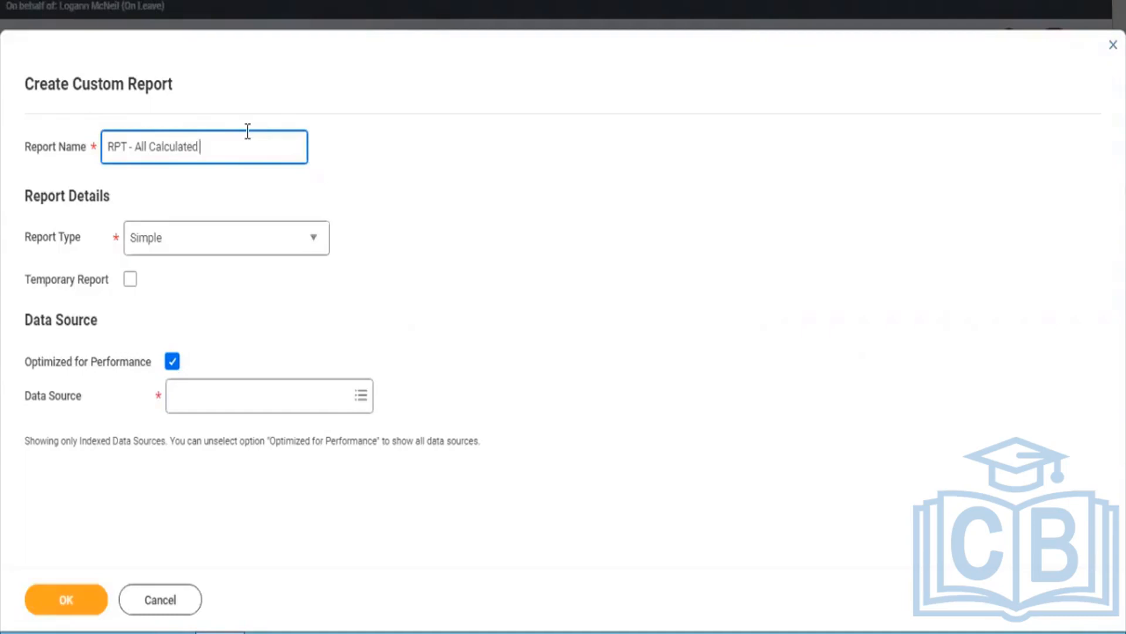
type("Fields")
Step: Set the report type to Advanced and turn off Optimized for Performance
left_click(186, 256)
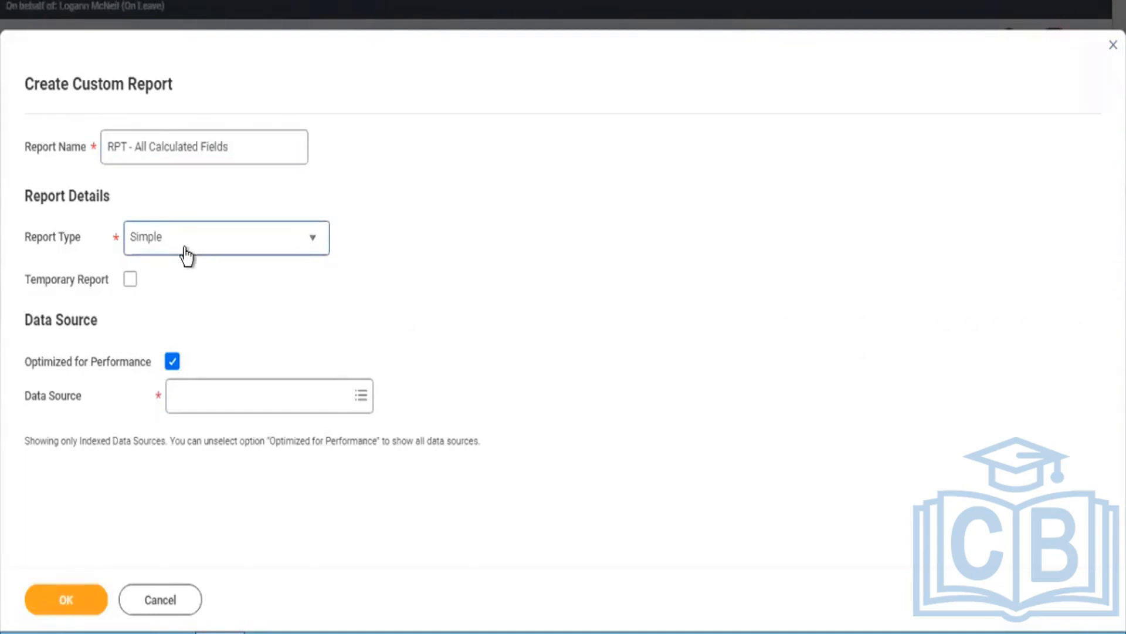
left_click(187, 255)
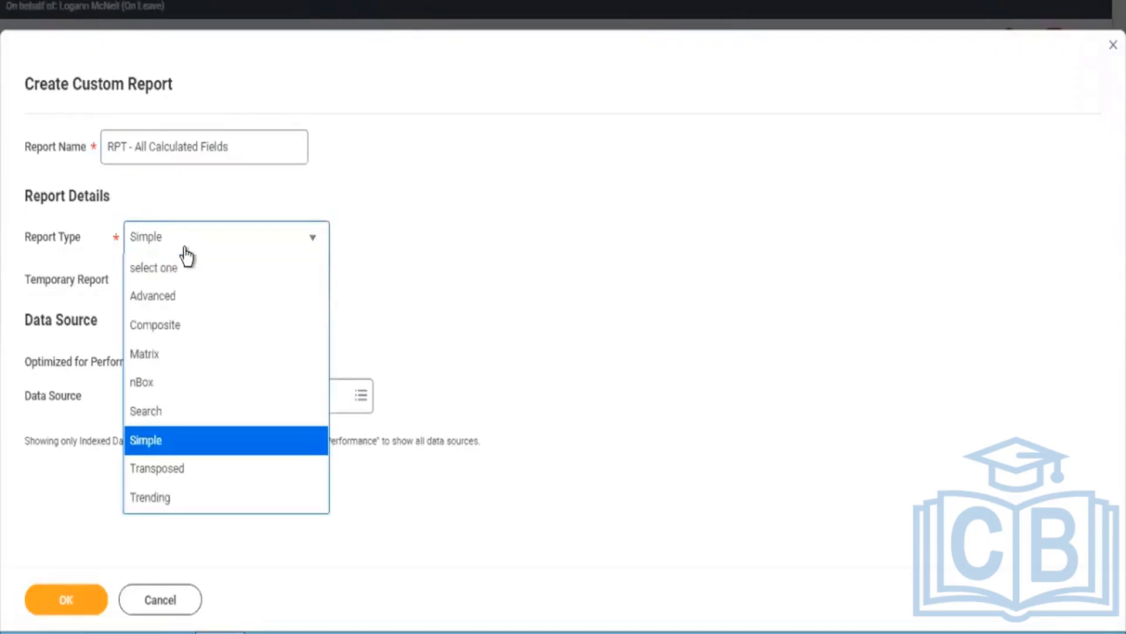
left_click(162, 304)
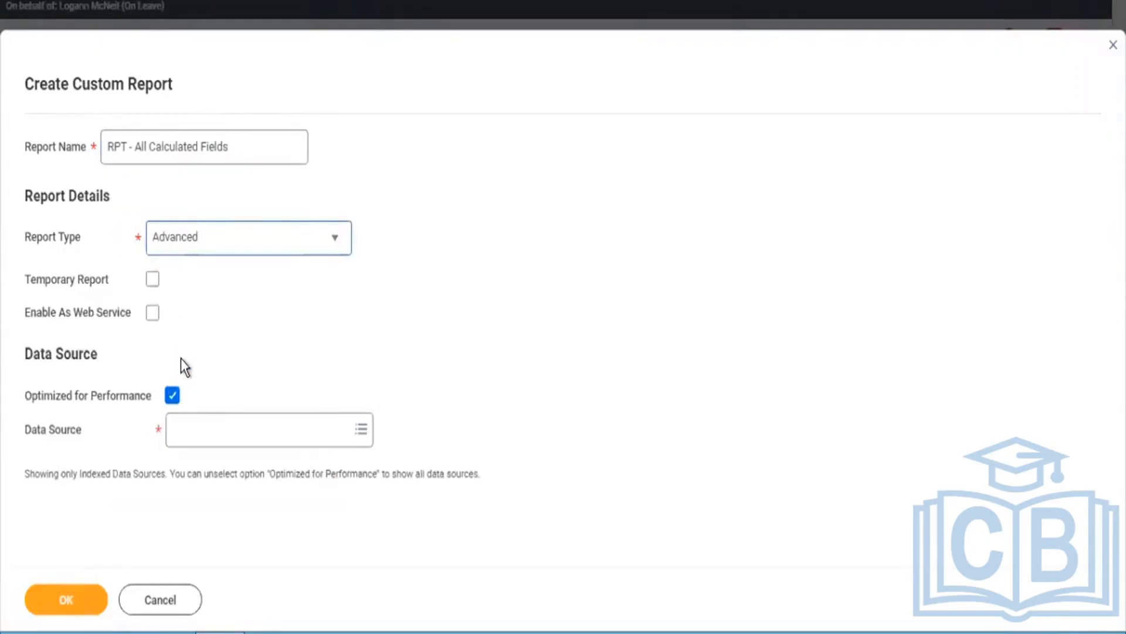
left_click(171, 397)
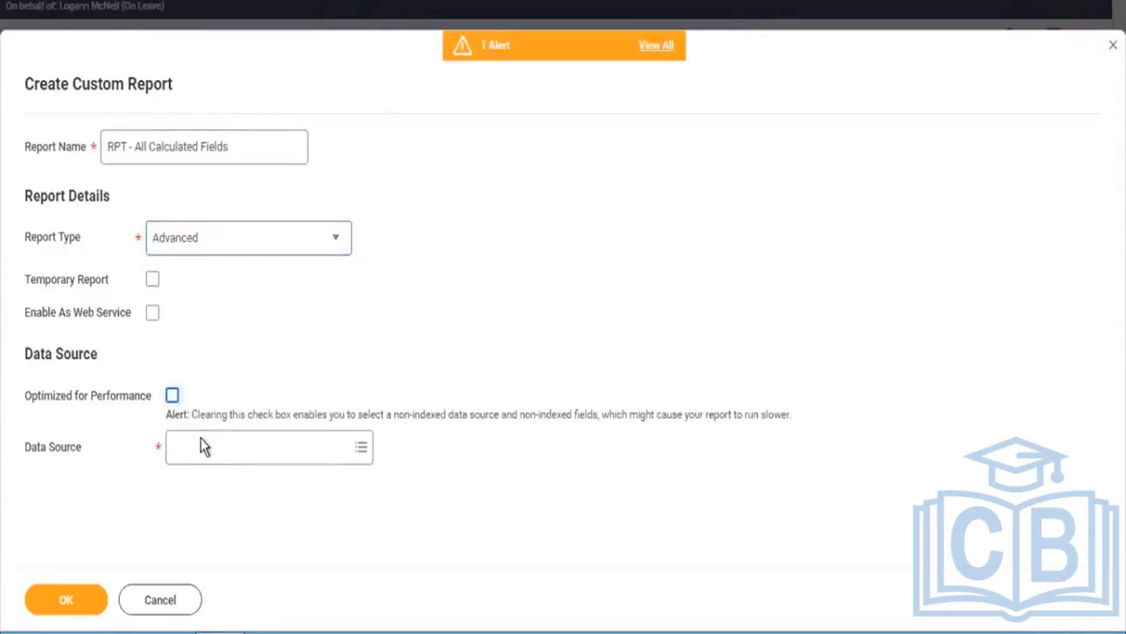
Step: Choose All Active and Terminated Workers as the data source and create the report
left_click(203, 447)
type("A")
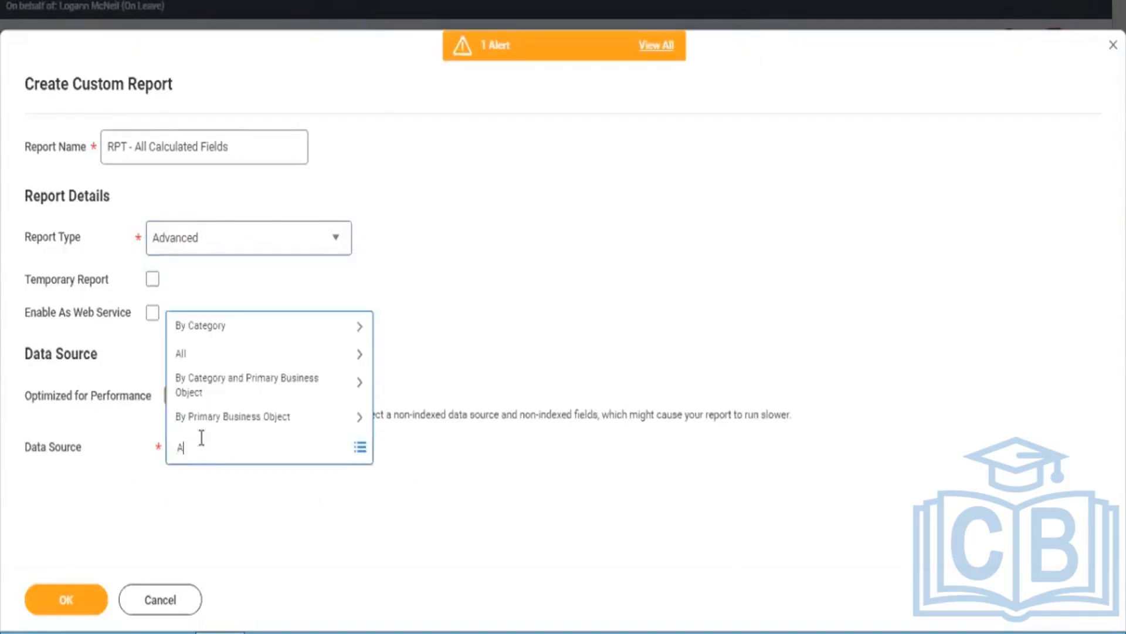
type("ll a")
type("ct")
type("ive and")
type(" t")
left_click_drag(236, 450, 191, 454)
key("BackSpace")
type("Active and tes")
key("Return")
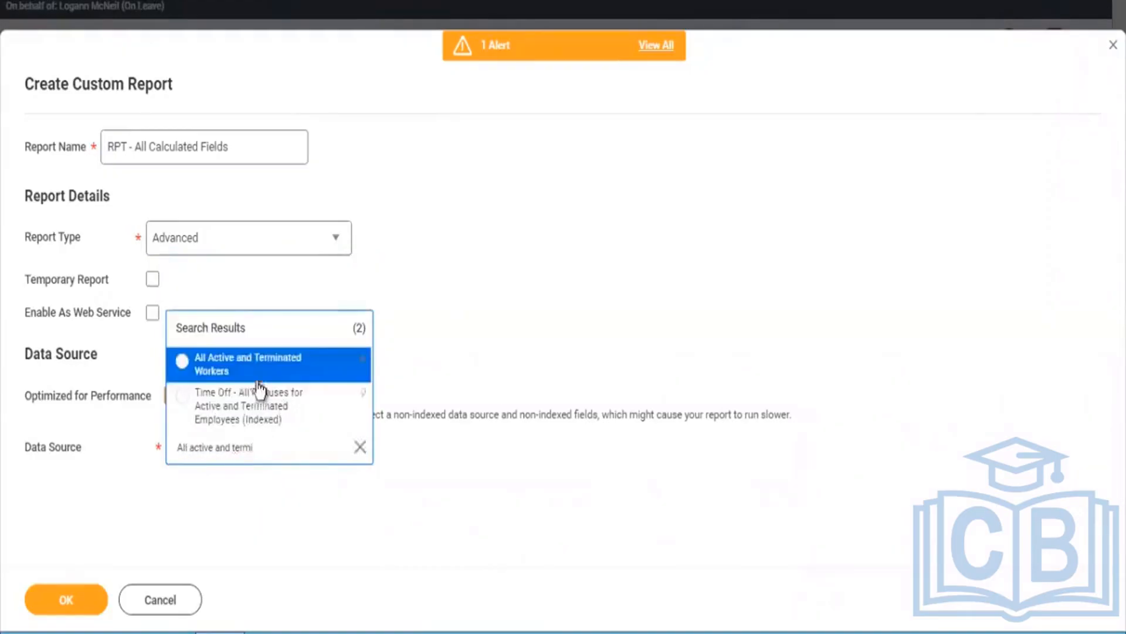
left_click(253, 371)
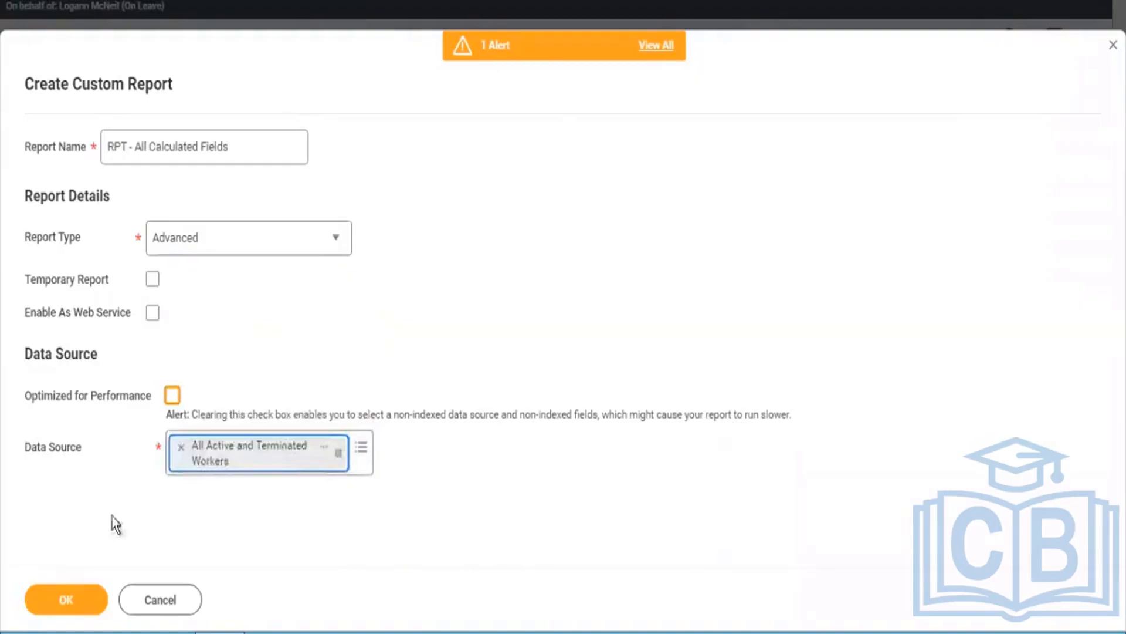
left_click(66, 600)
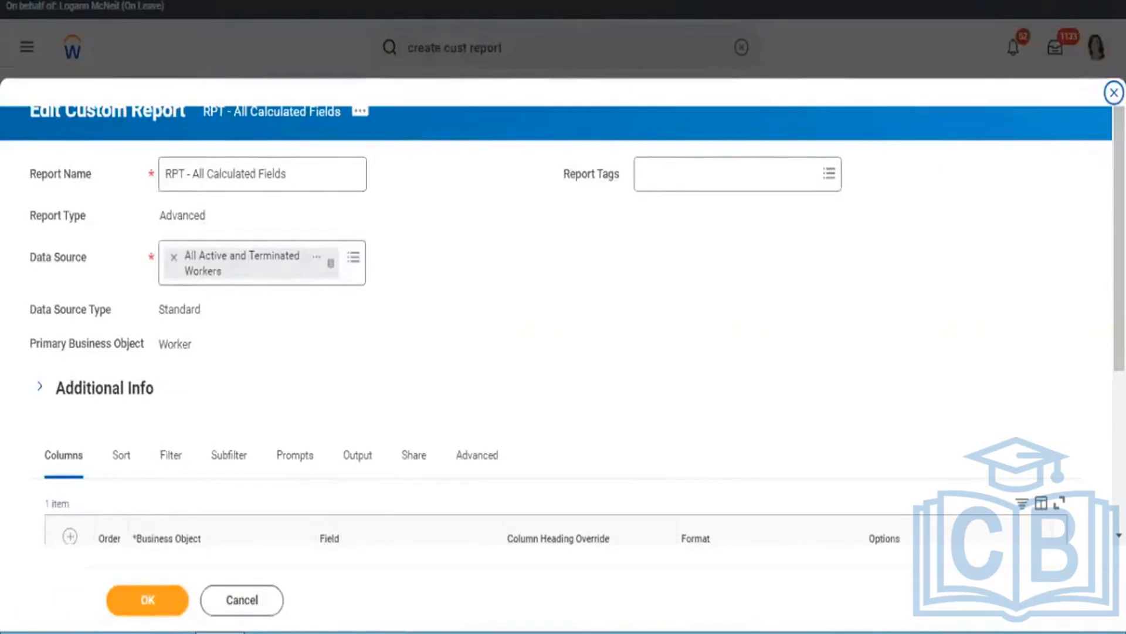
Step: Set the field of the first Worker column to Employee ID
scroll(1012, 359, "down", 4)
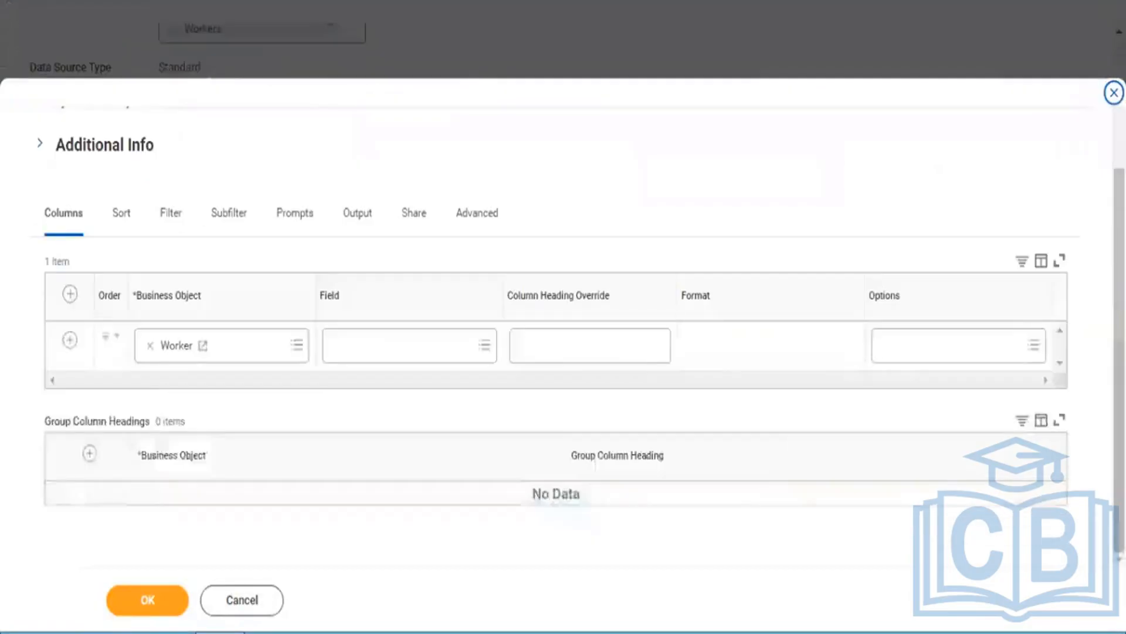
left_click(409, 348)
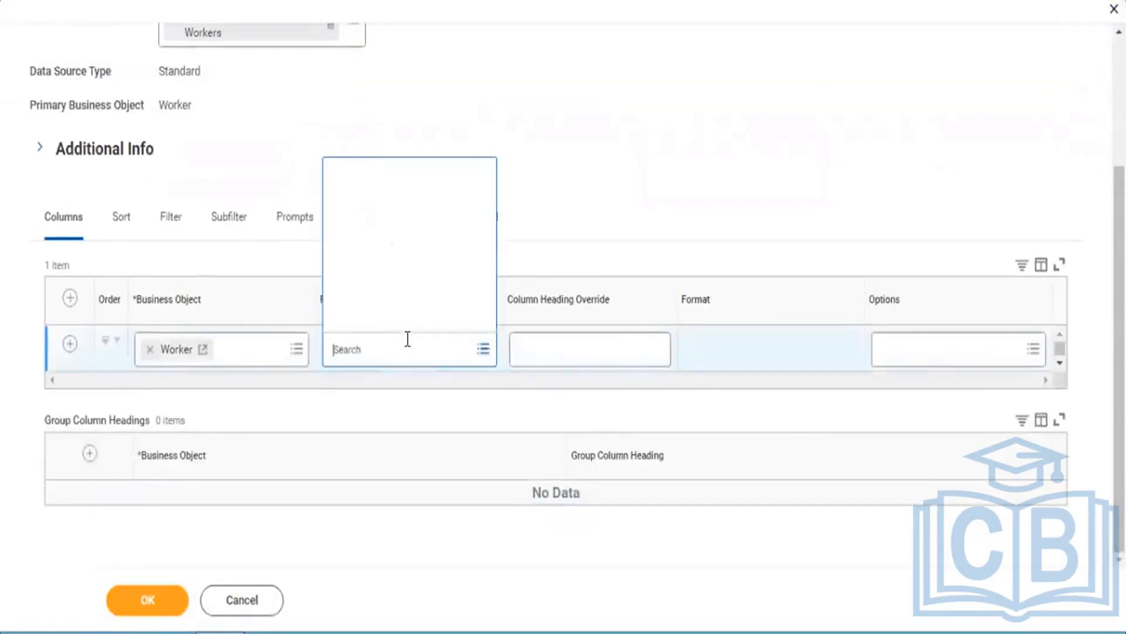
type("Employee")
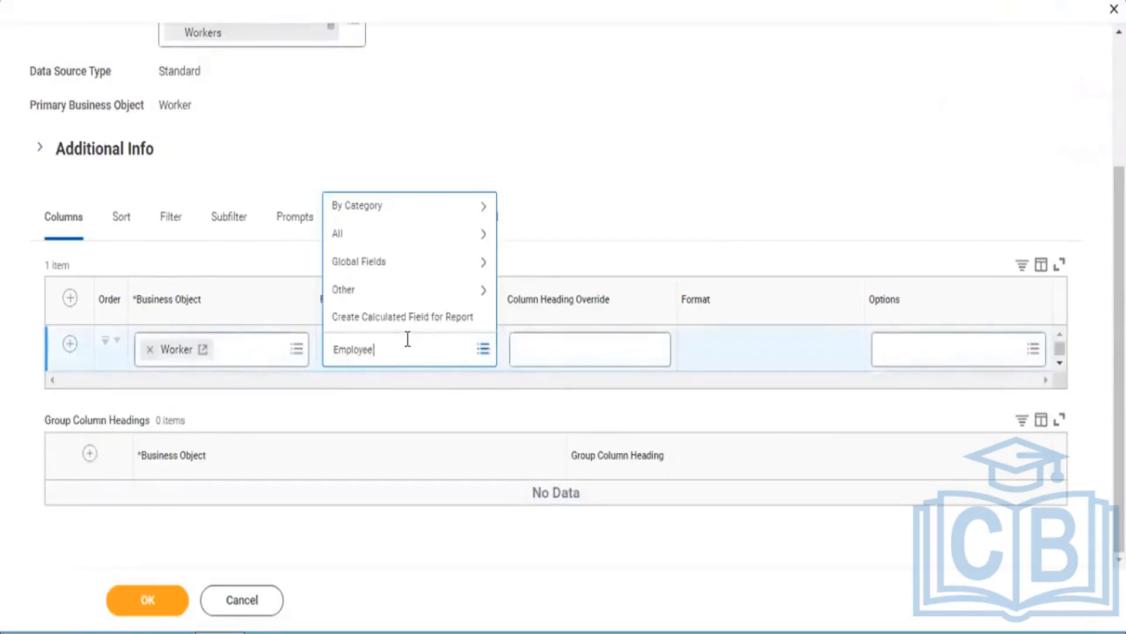
type(" U")
type(" U")
type(" ID")
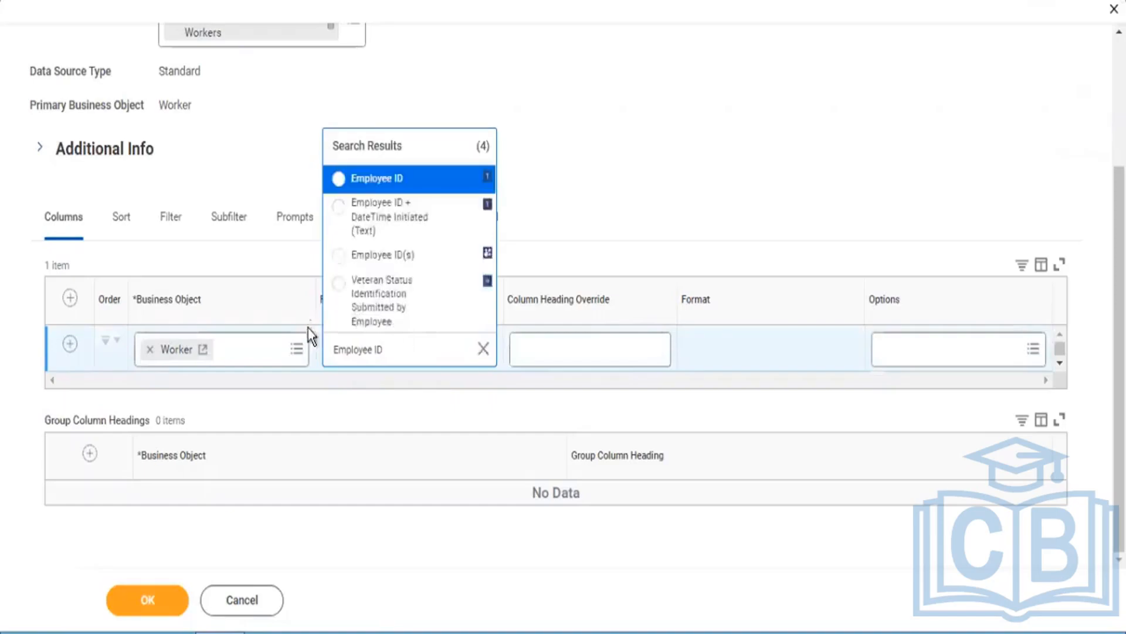
left_click(338, 187)
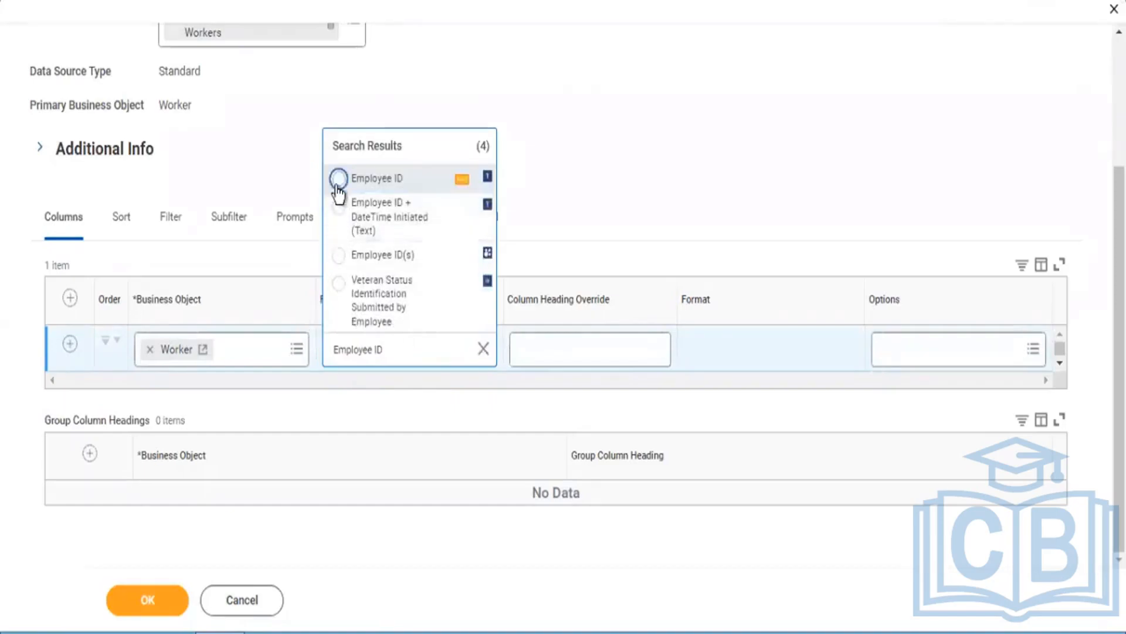
Step: Add a second Worker column to the report with the Full Legal Name field
left_click(70, 345)
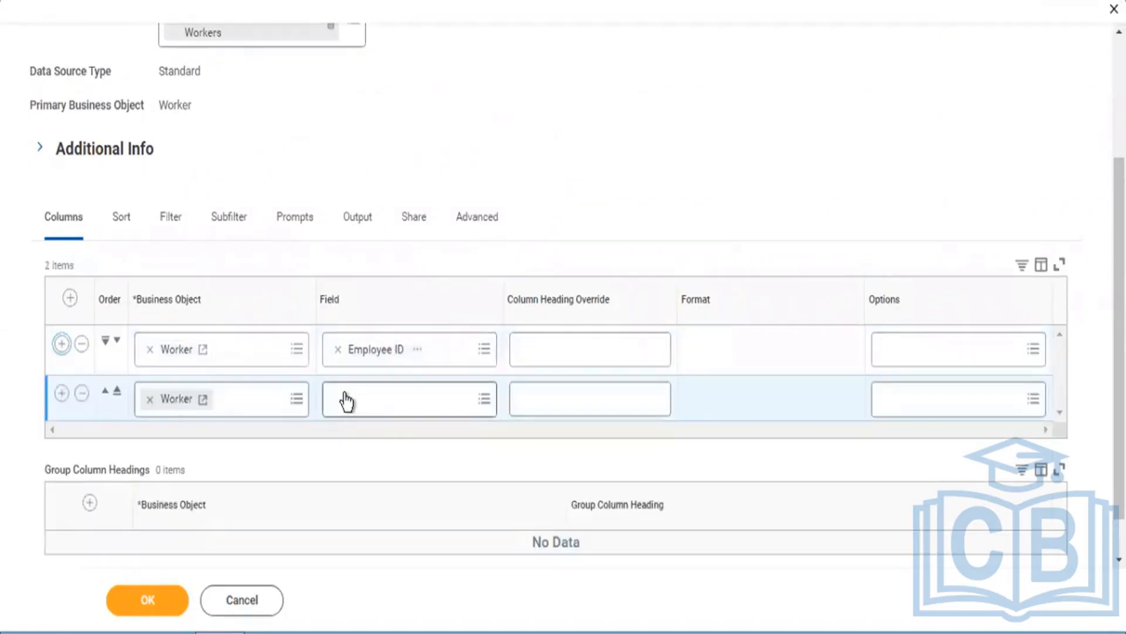
left_click(347, 402)
type("Fu")
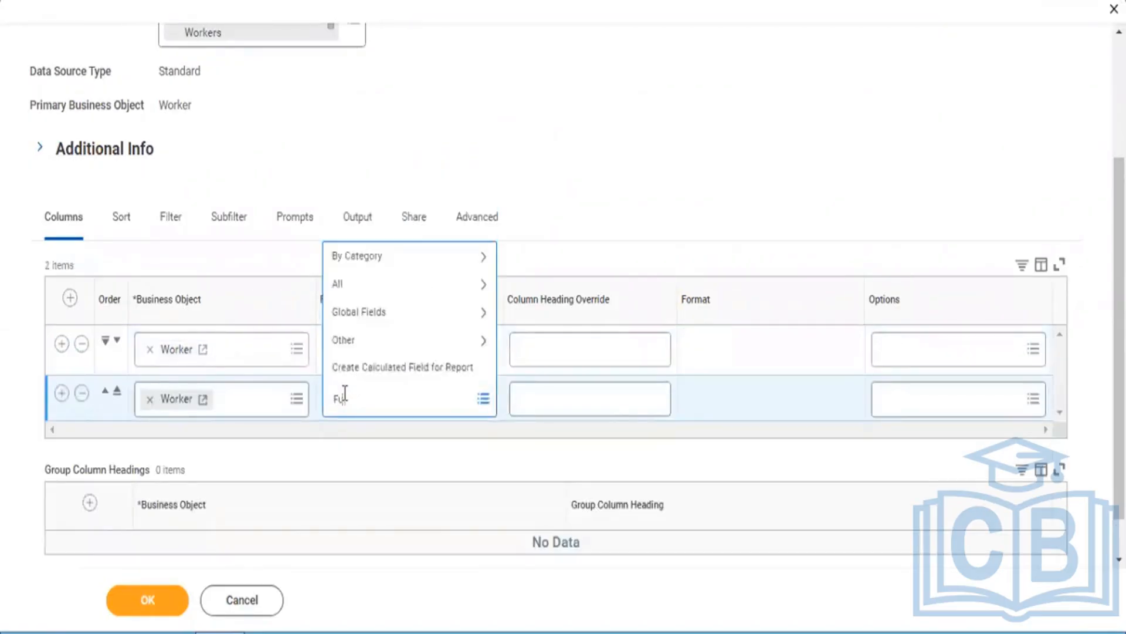
type("ll Name")
key("Return")
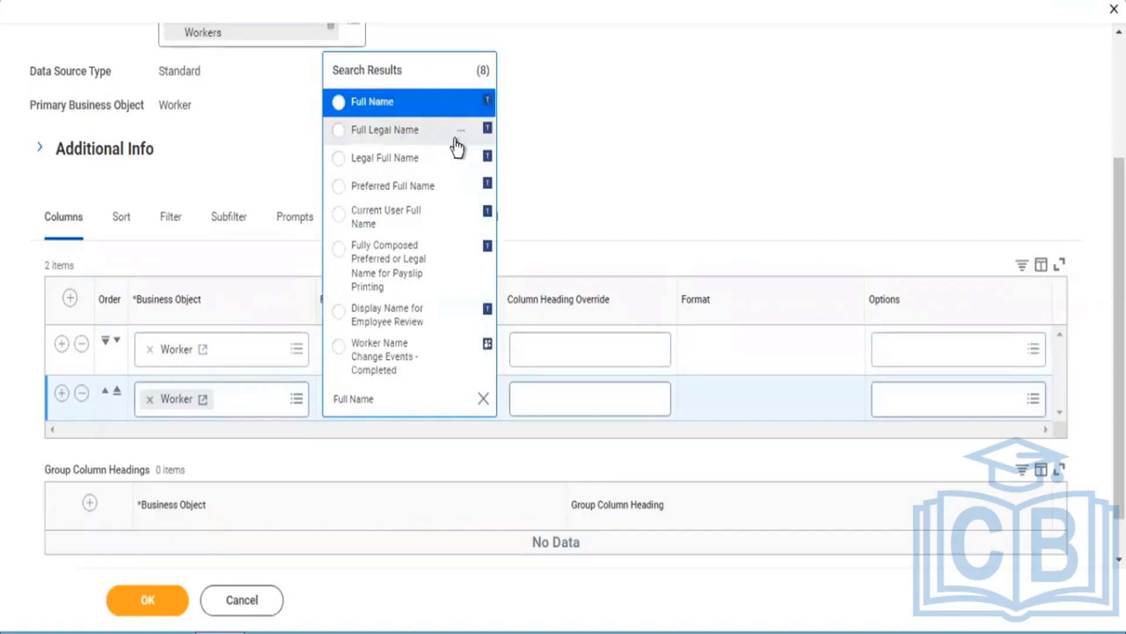
left_click(461, 132)
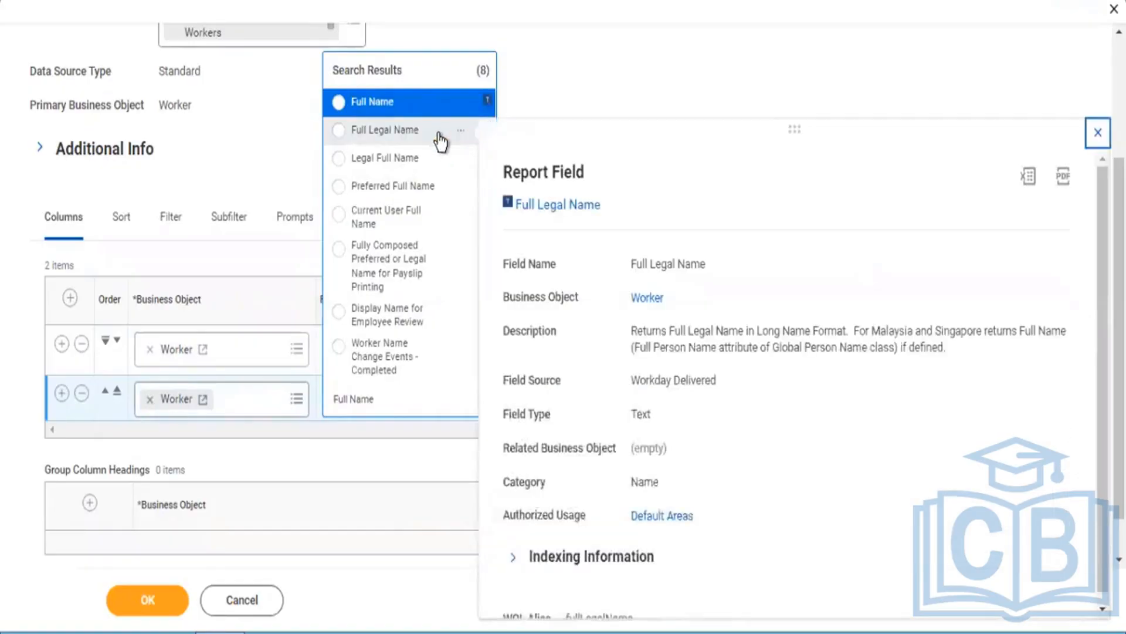
left_click(440, 140)
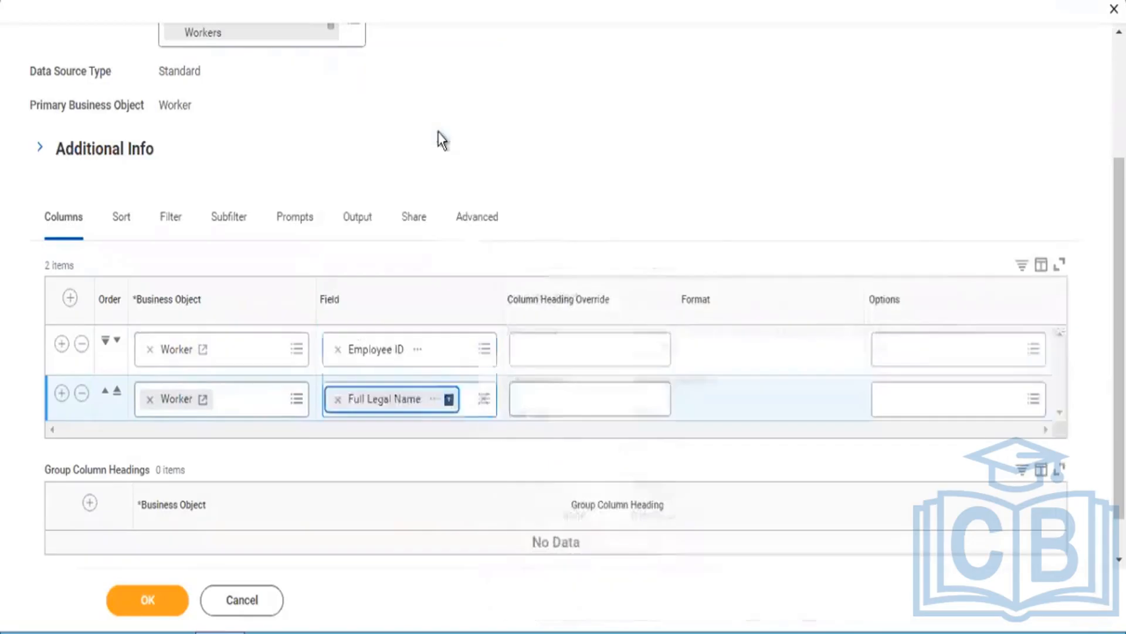
Step: Add a third Worker column to the report with the Hire Date field
left_click(62, 393)
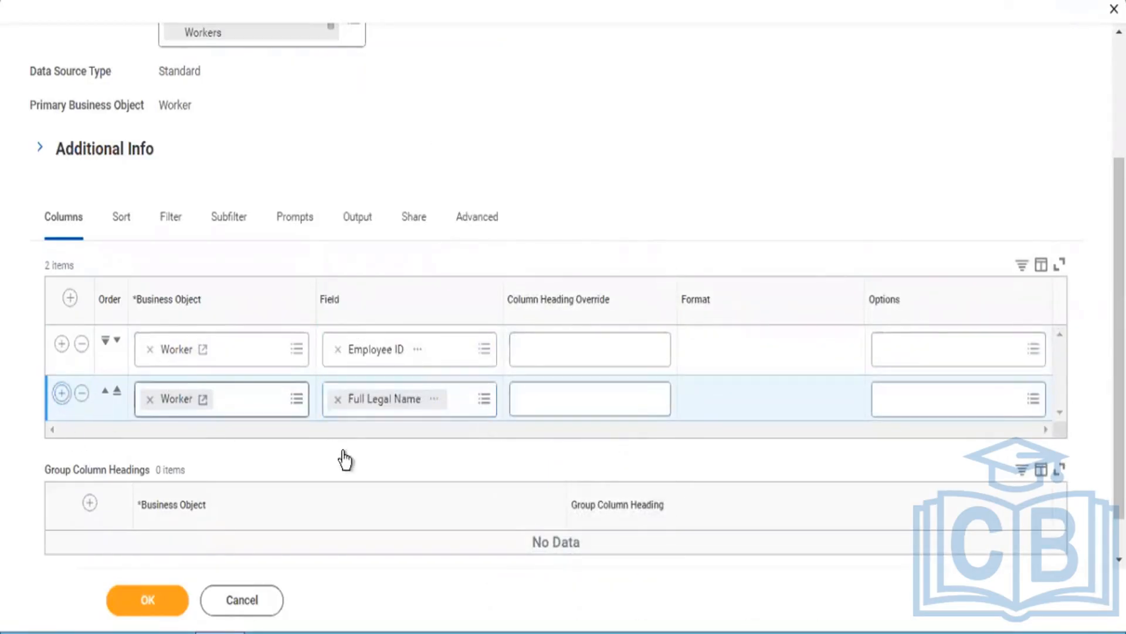
left_click(364, 449)
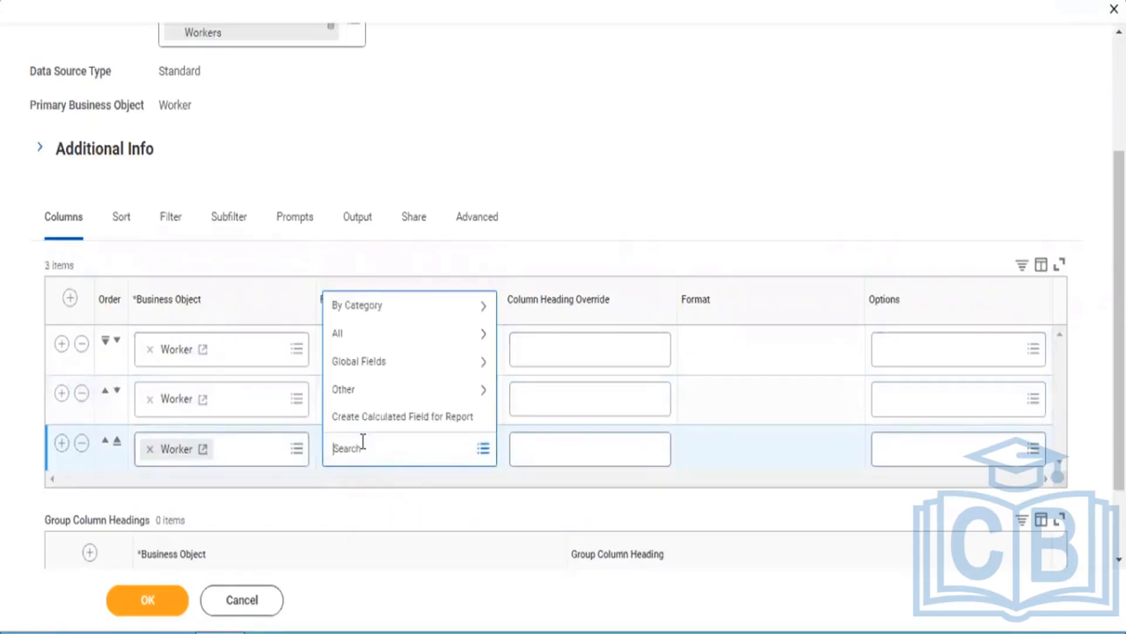
type("Hire Date")
key("Return")
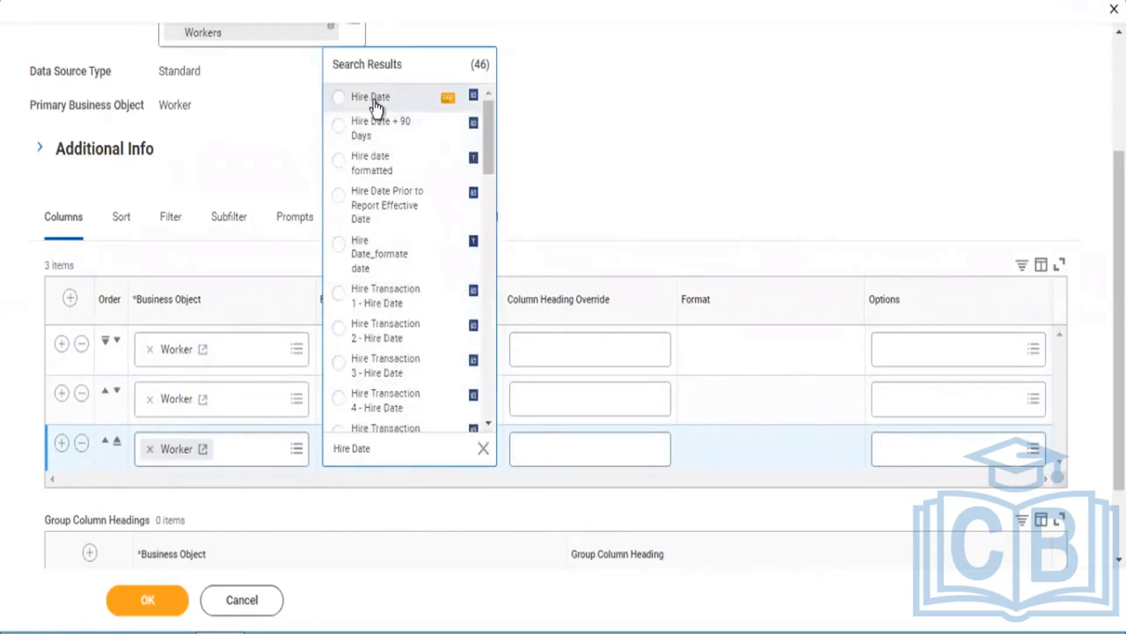
left_click(342, 100)
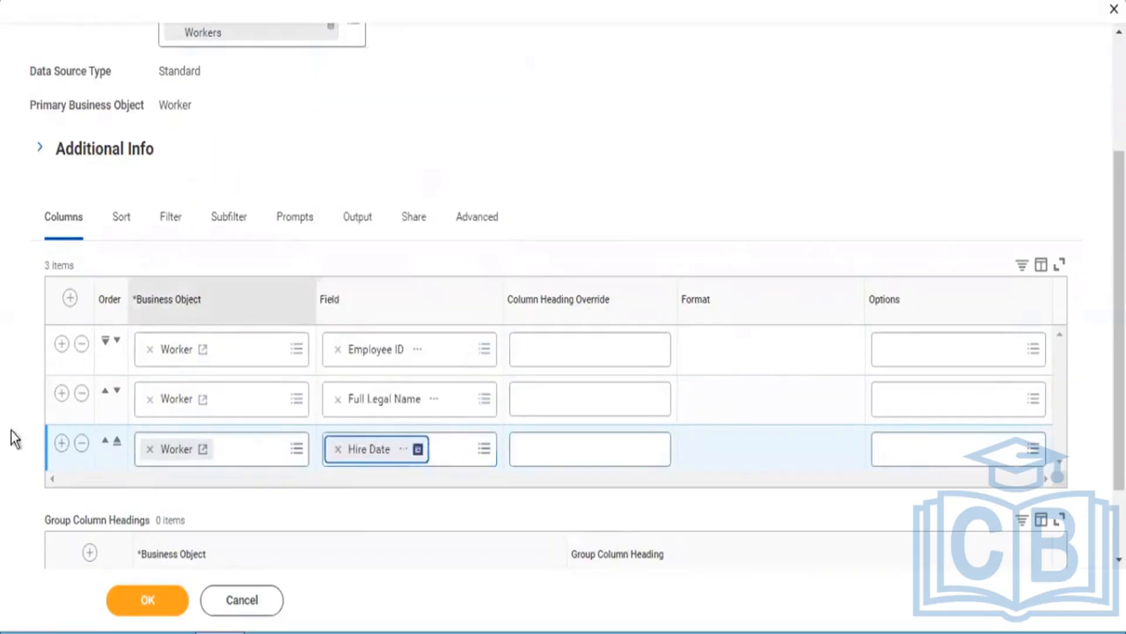
Step: Add a fourth Worker column to the report with the Supervisory Organization field
left_click(60, 445)
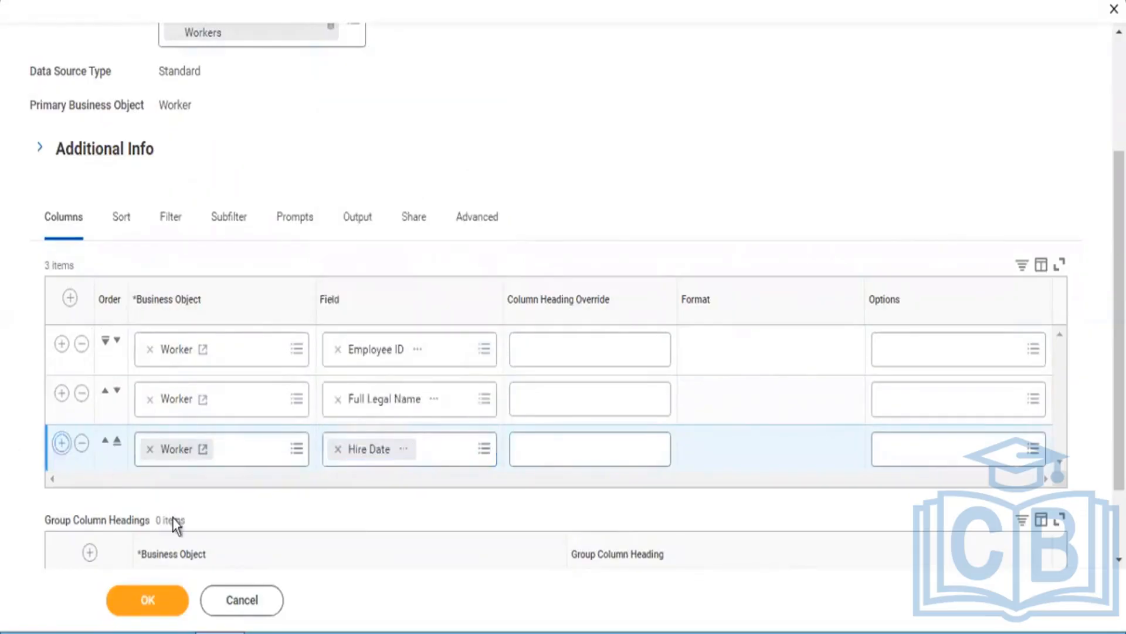
left_click(399, 508)
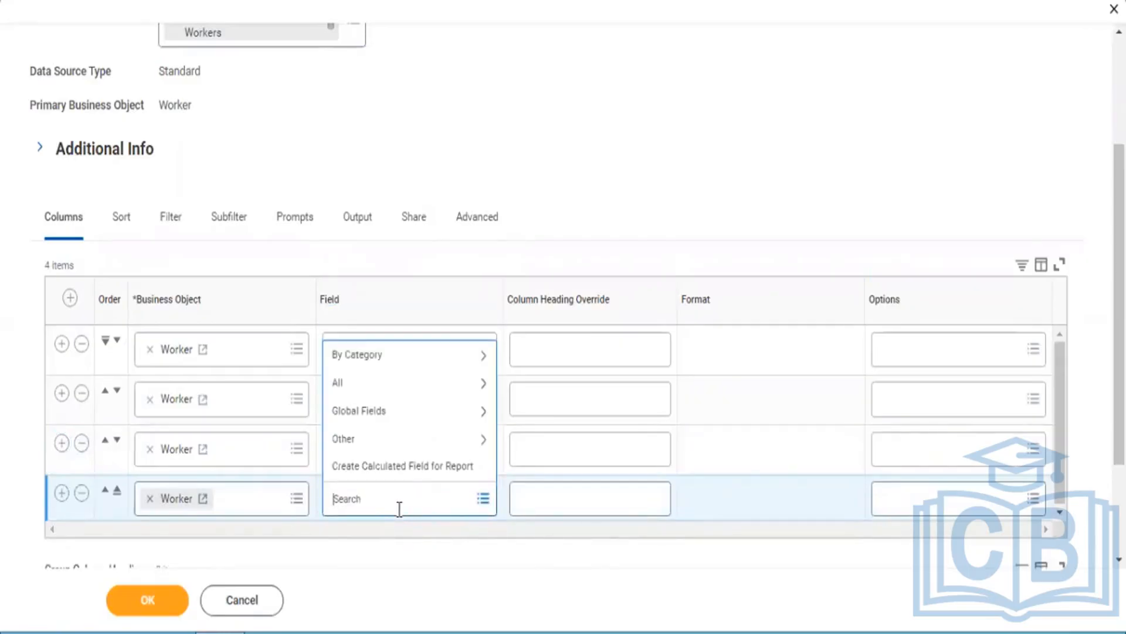
type("Supervisory Org")
key("Return")
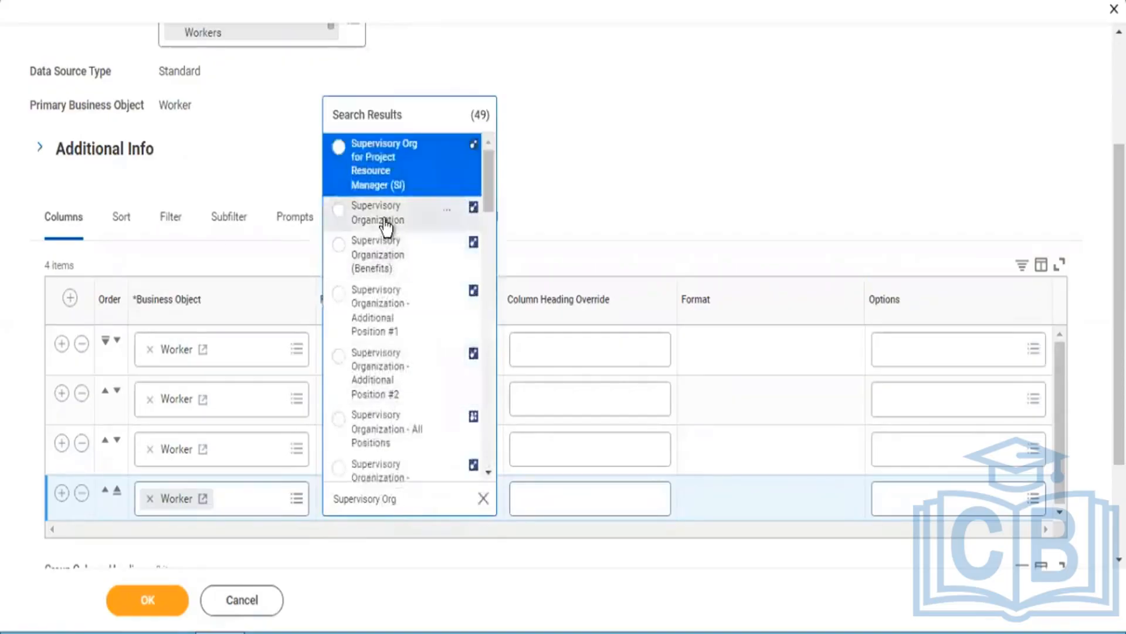
left_click(385, 226)
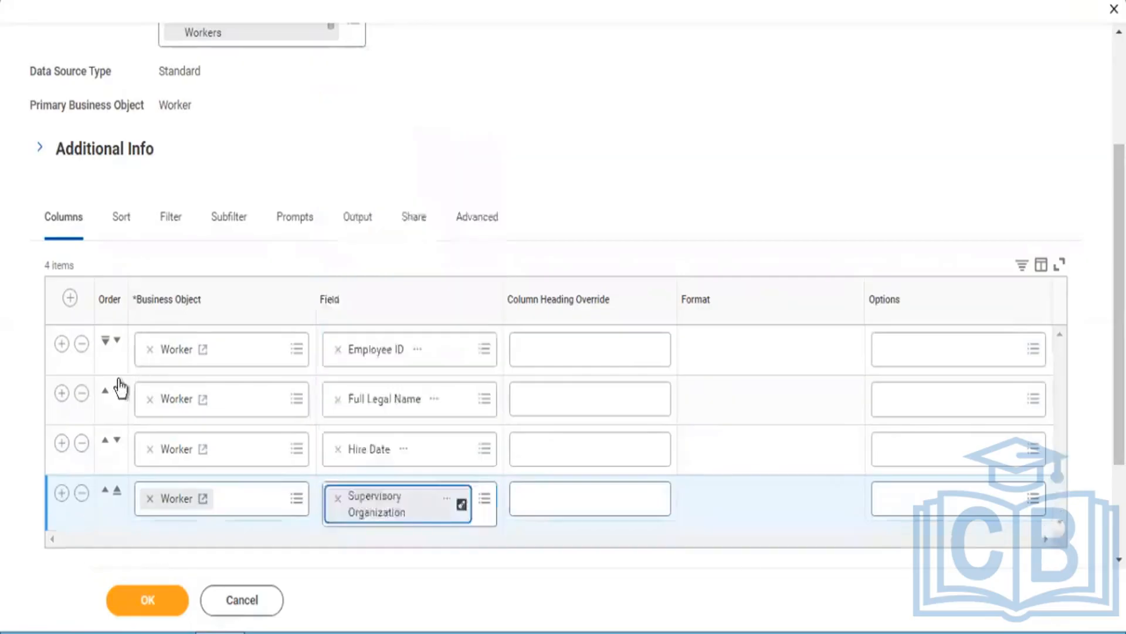
Step: Add a fifth Worker column to the report with the Cost Center field
left_click(61, 494)
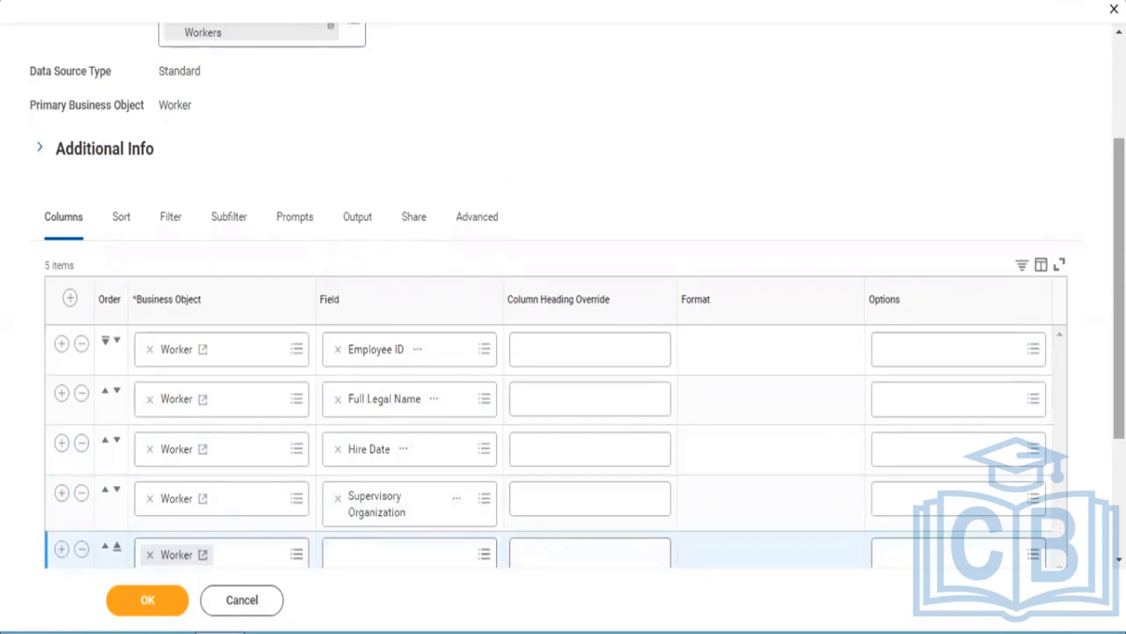
scroll(766, 326, "down", 4)
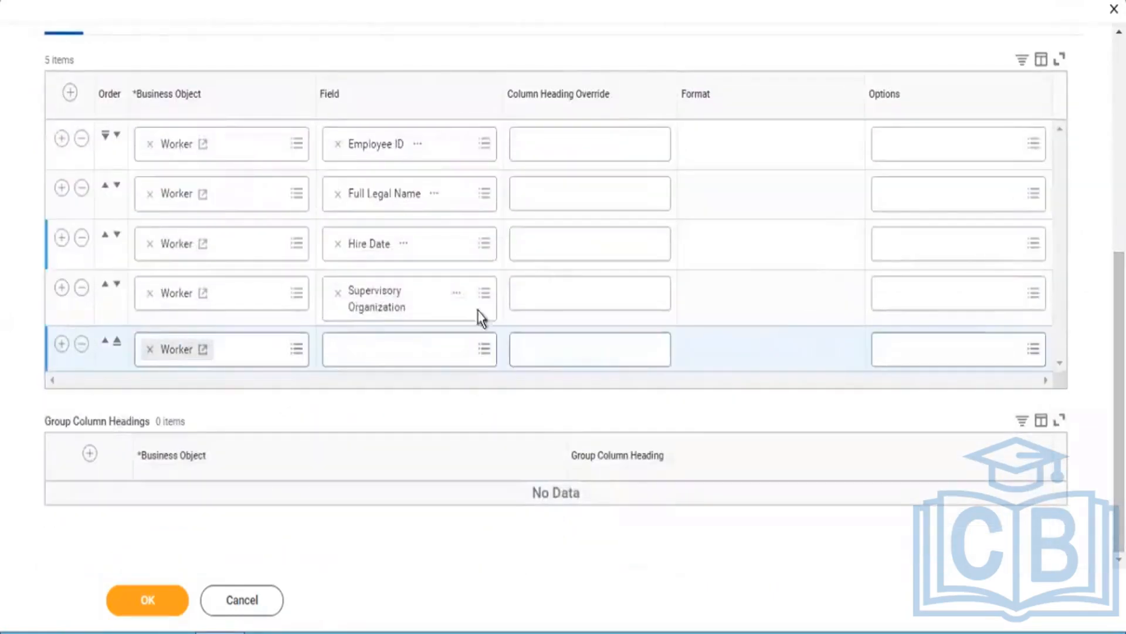
left_click(406, 341)
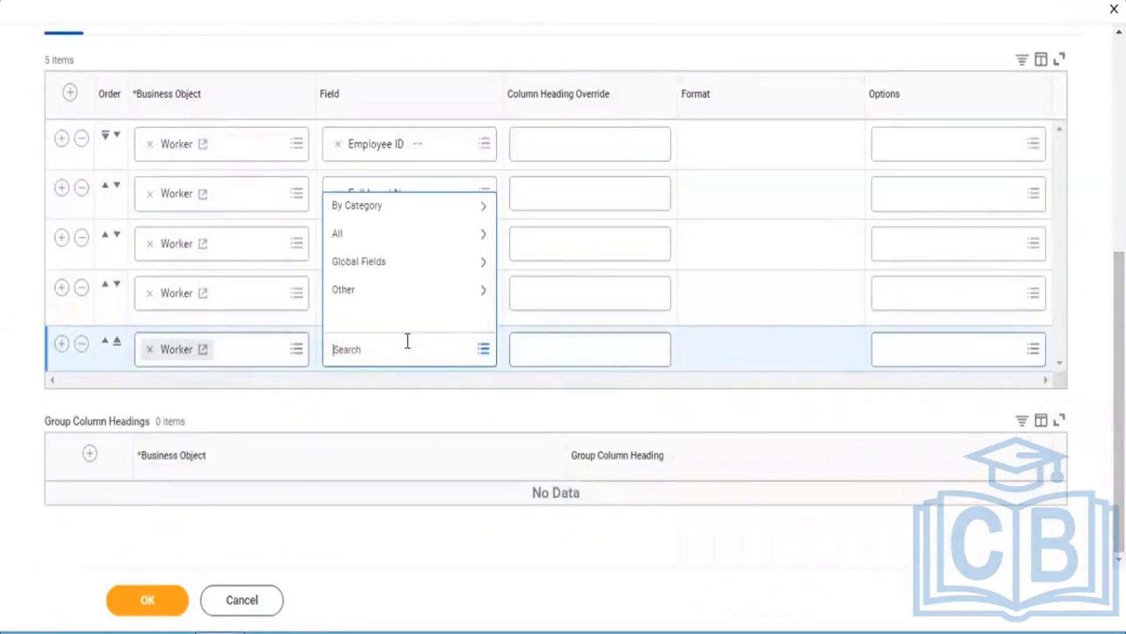
type("cost")
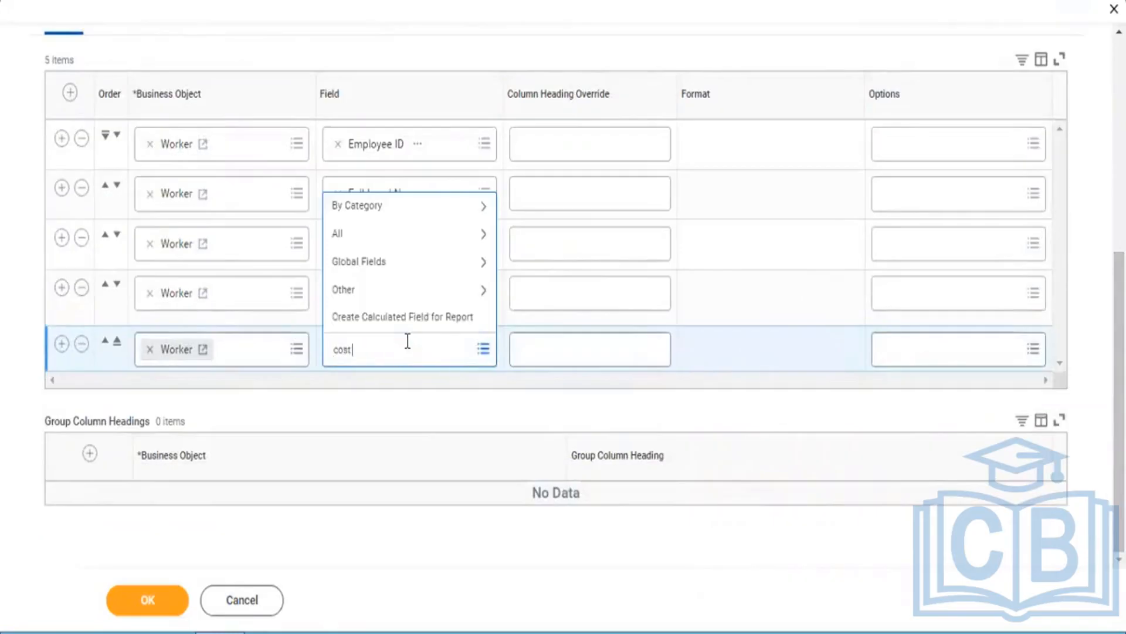
type(" center")
key("Return")
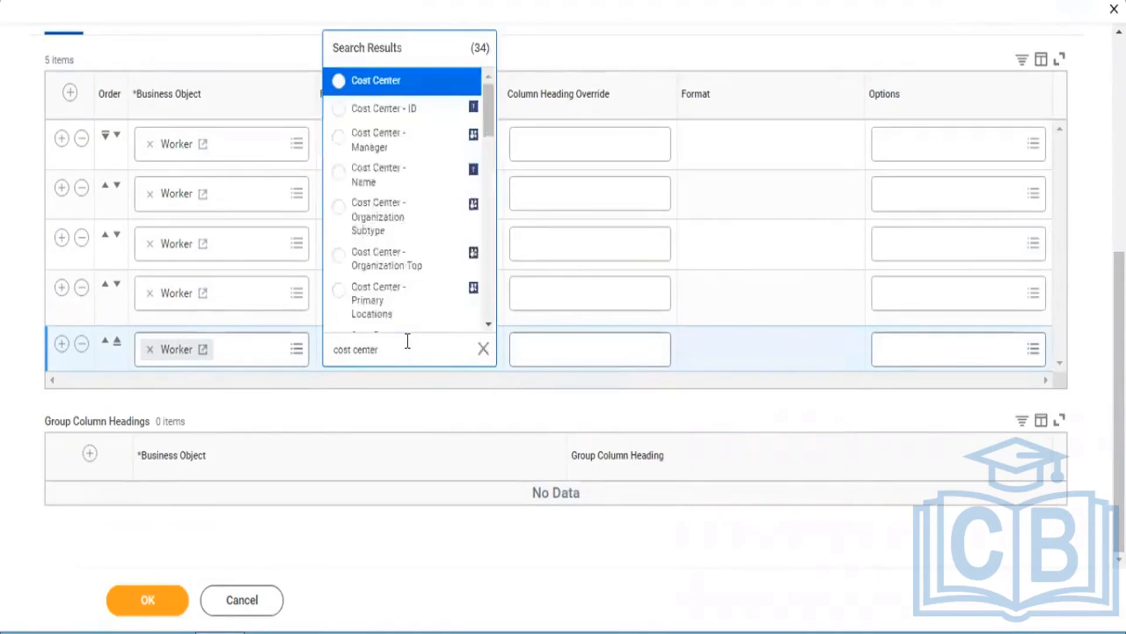
left_click(376, 80)
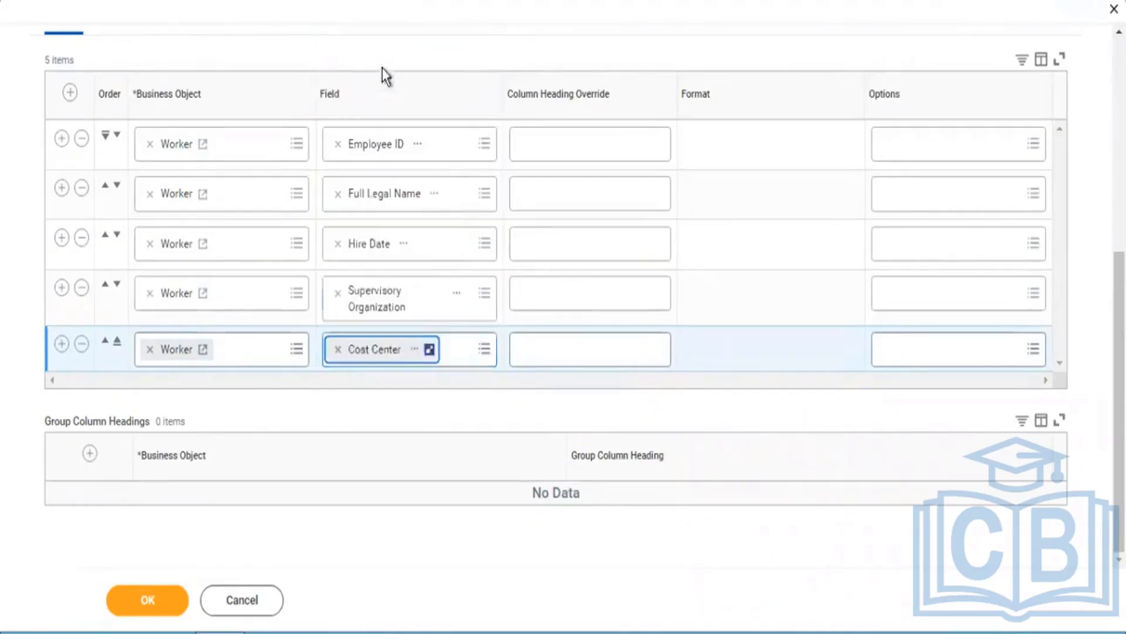
Step: Add a sixth Worker column to the report with the Location Address - Country field
left_click(62, 343)
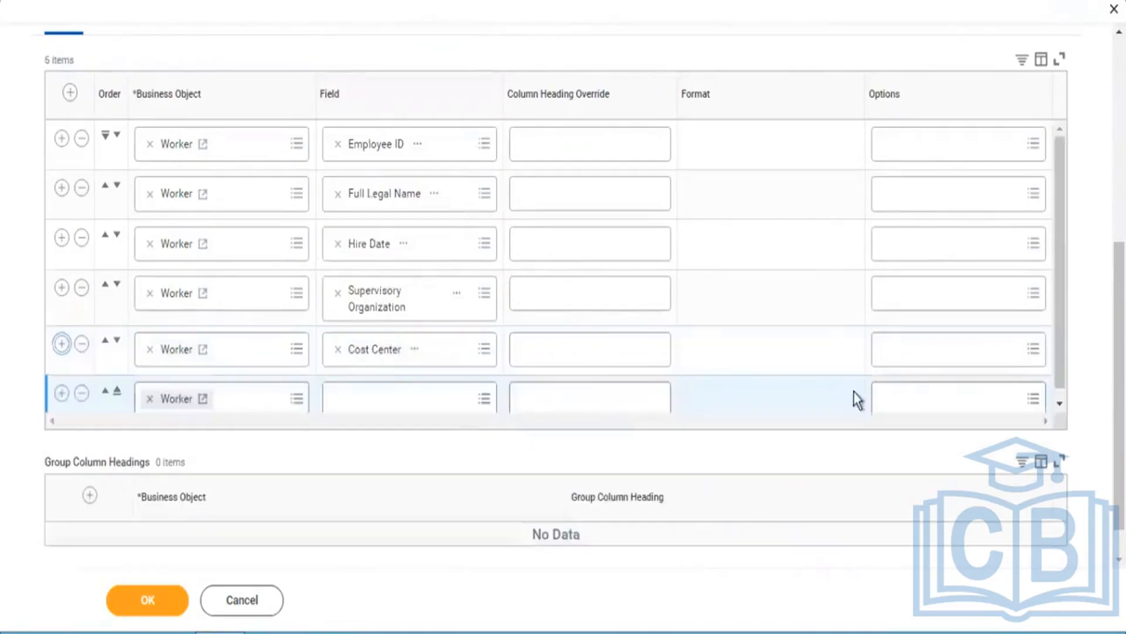
left_click(415, 399)
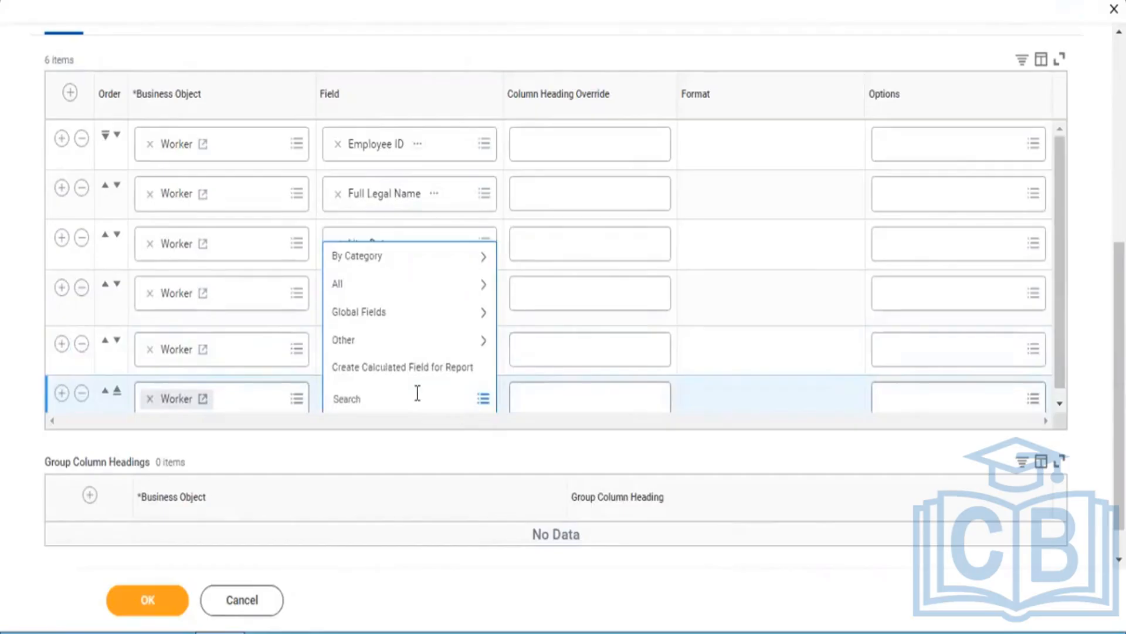
type("Location address country")
key("Return")
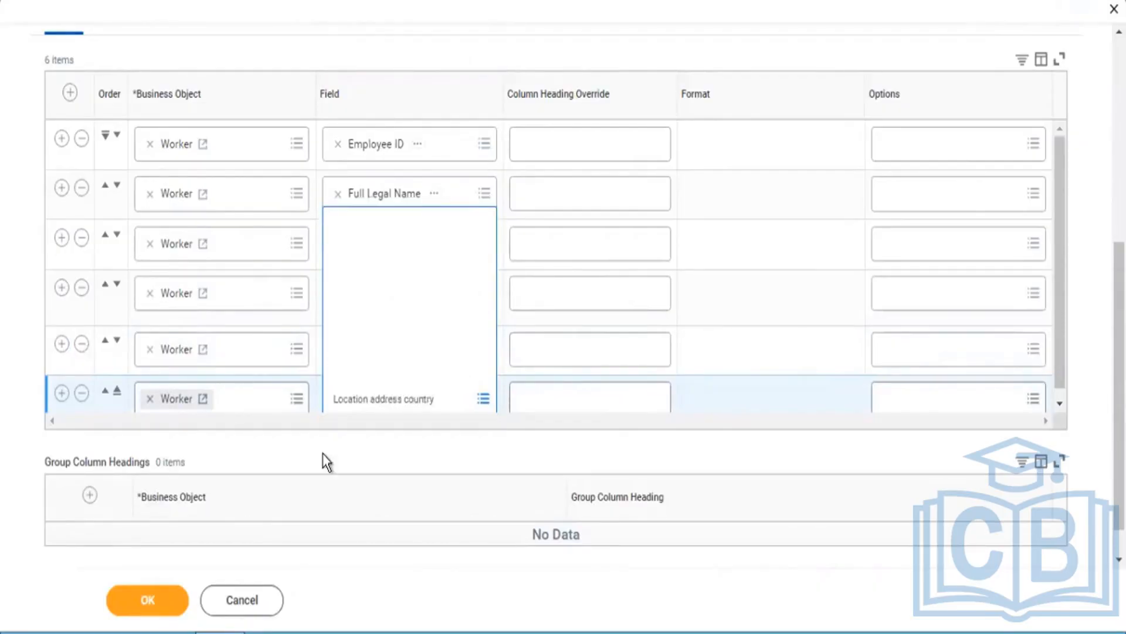
left_click(389, 267)
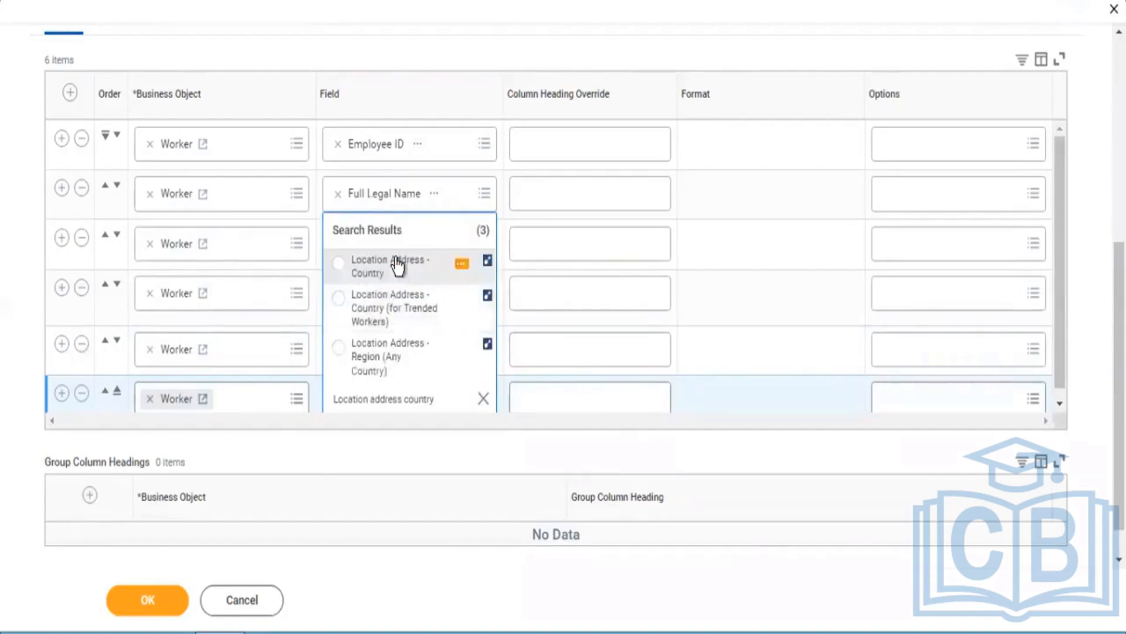
Step: Add a seventh Worker column to the report with the Total Base Pay Annualized - Amount field
left_click(62, 383)
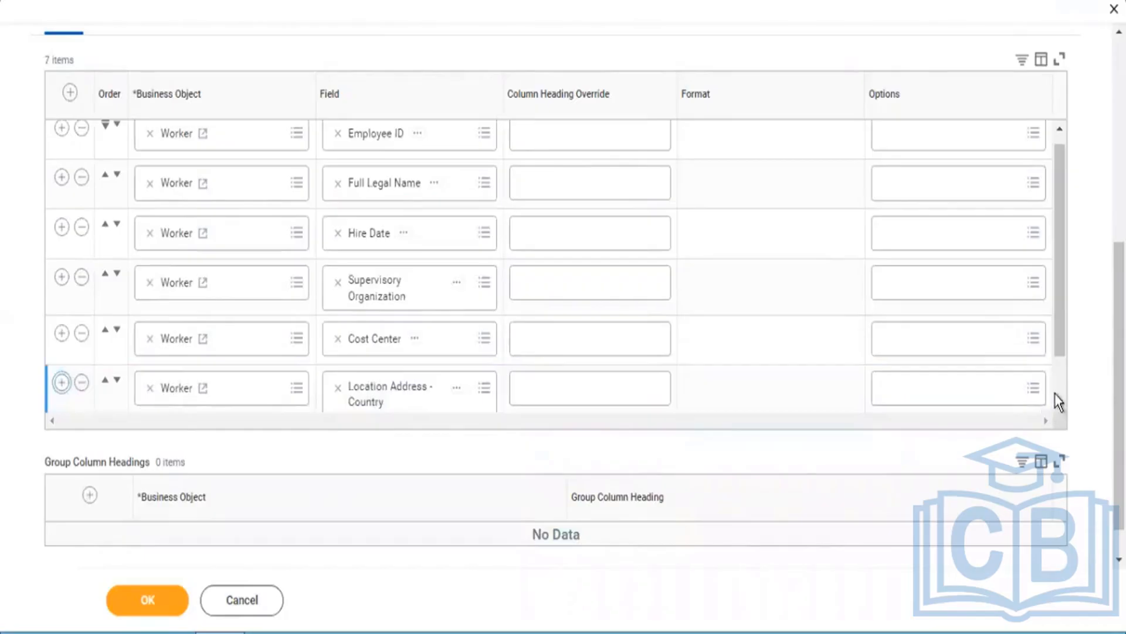
left_click(442, 390)
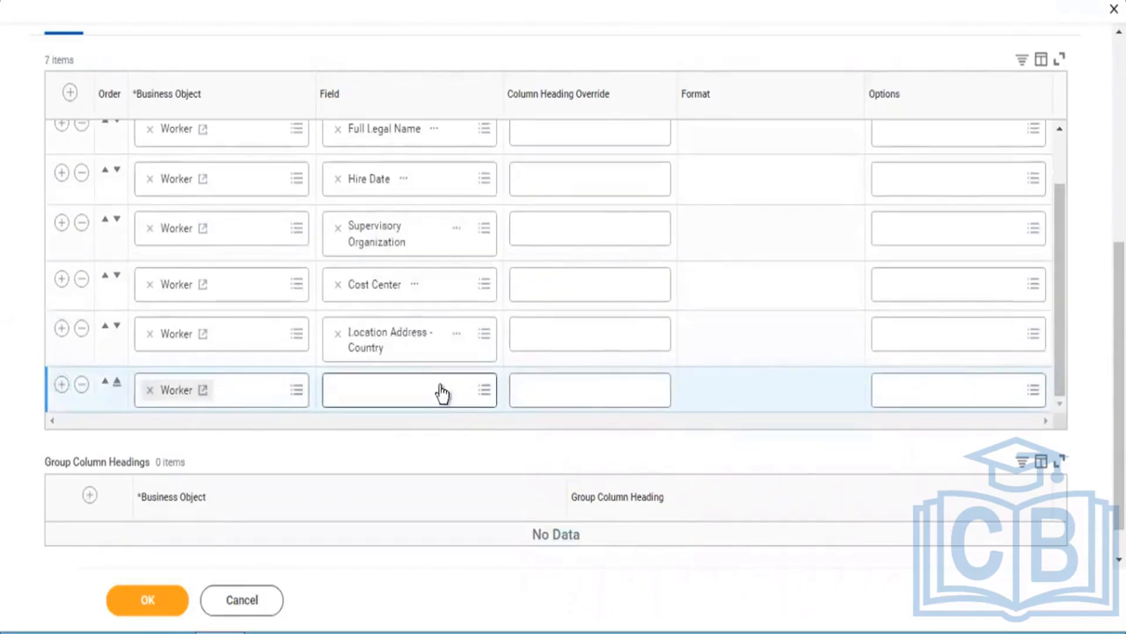
type("to")
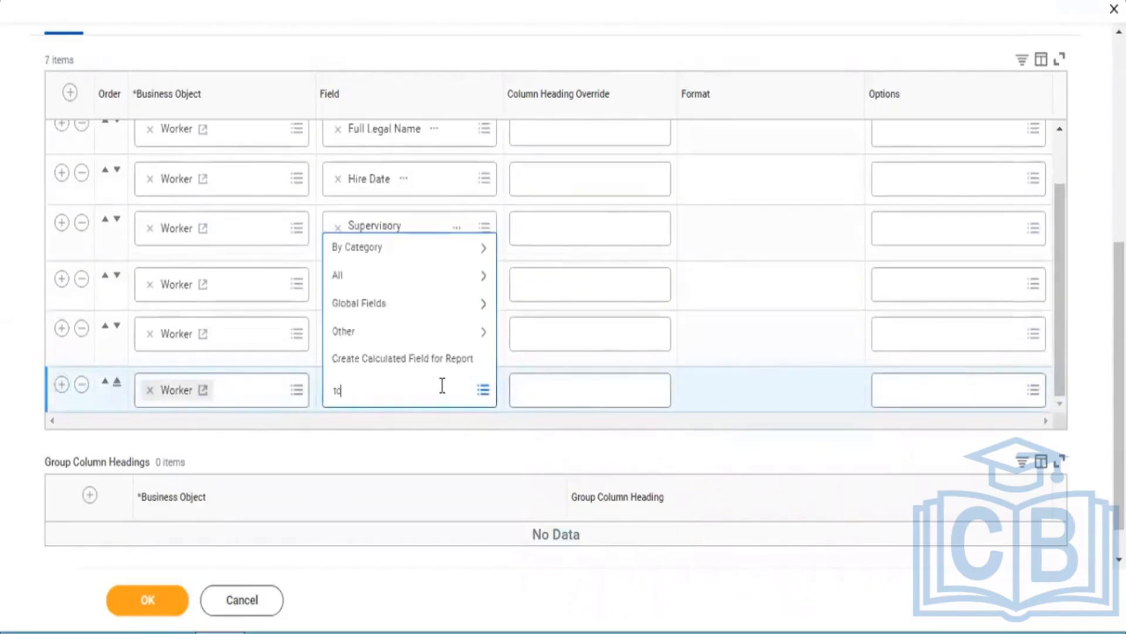
type("tal base pay annualized")
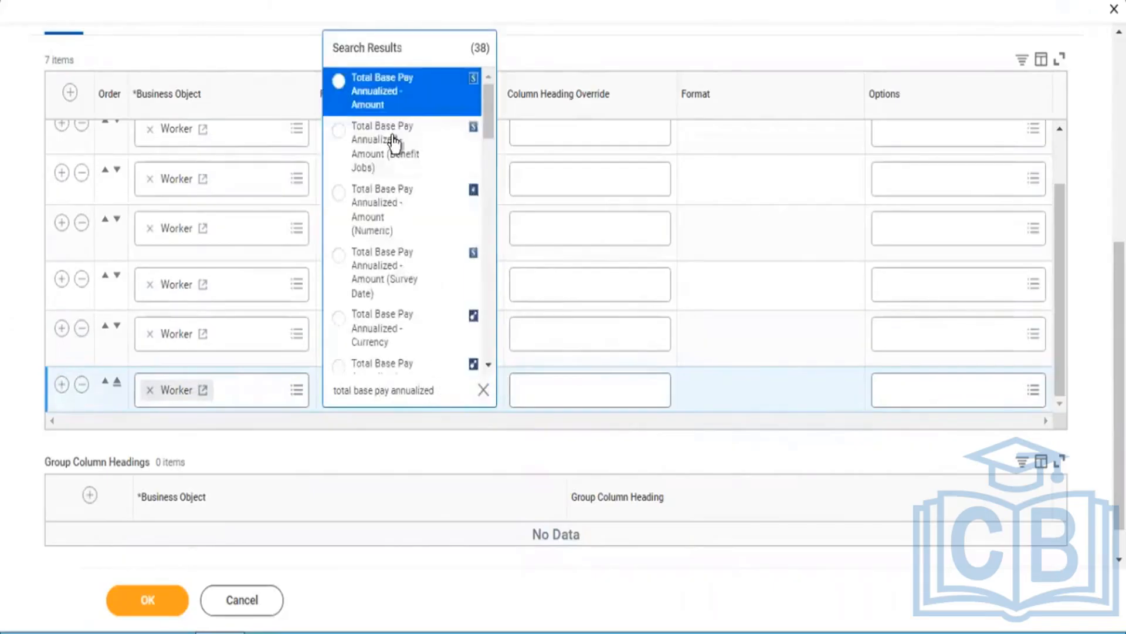
left_click(389, 105)
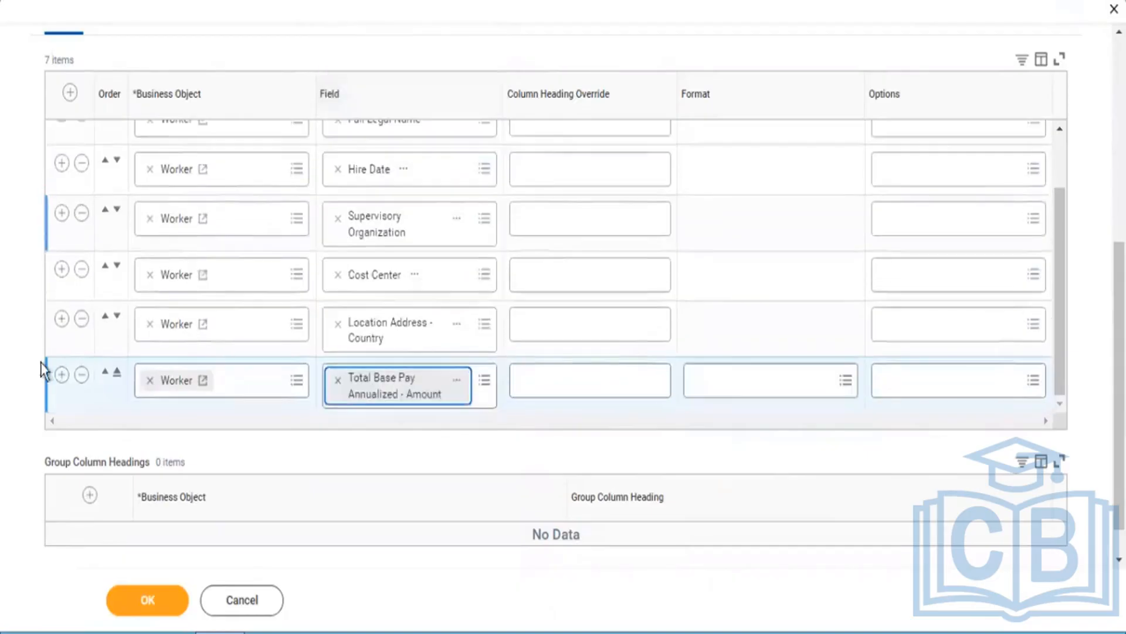
Step: Add an eighth Worker column to the report with the Age field
left_click(62, 375)
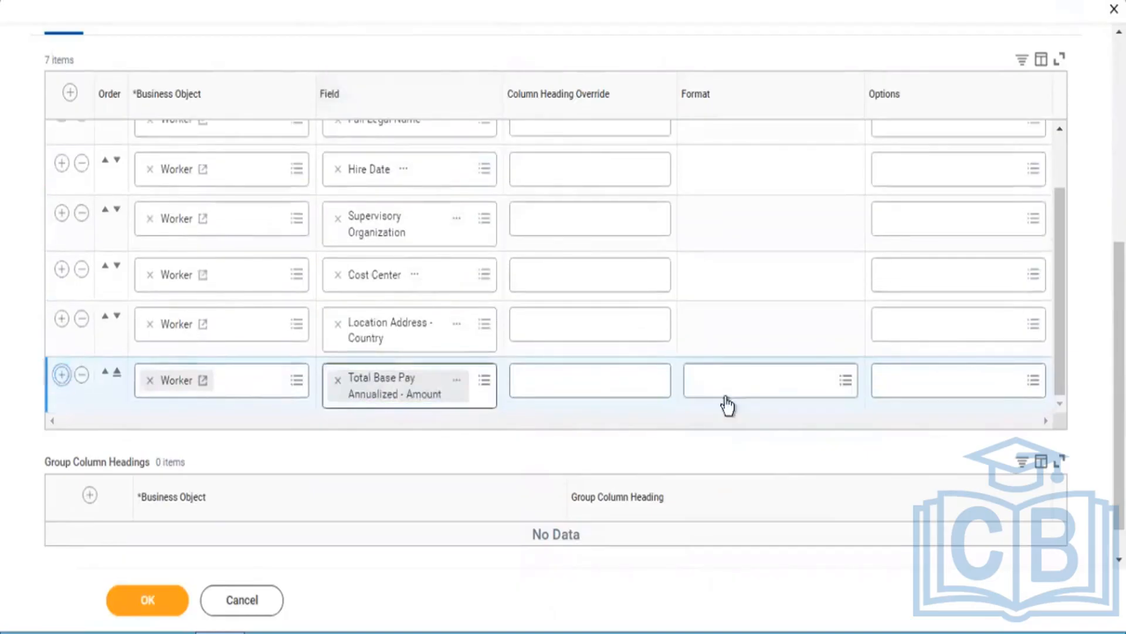
left_click(1061, 386)
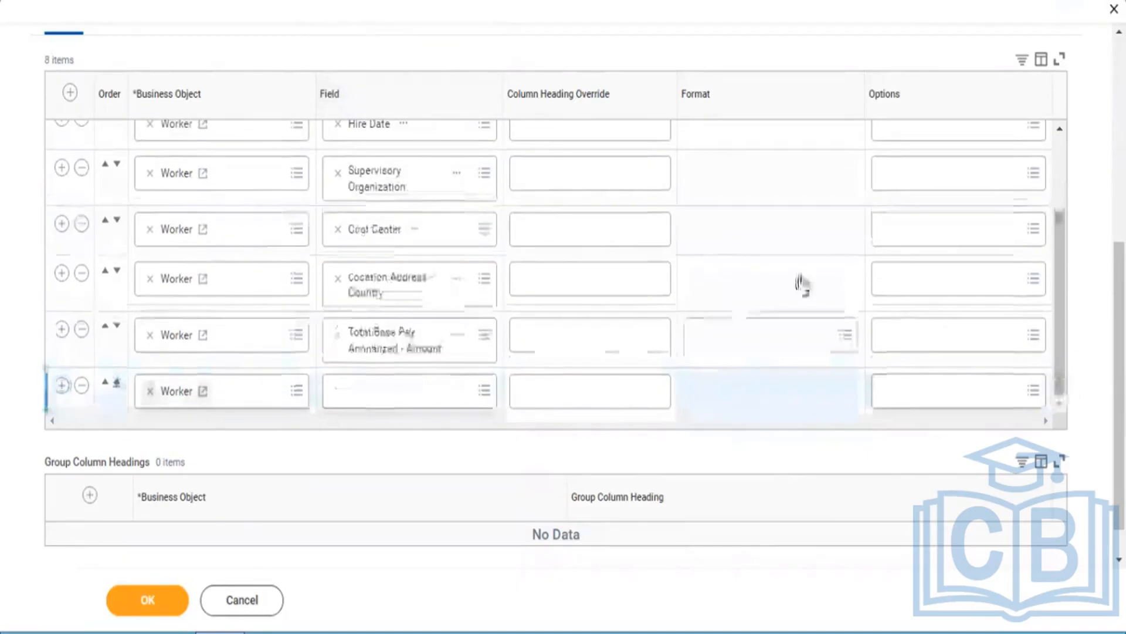
left_click(378, 394)
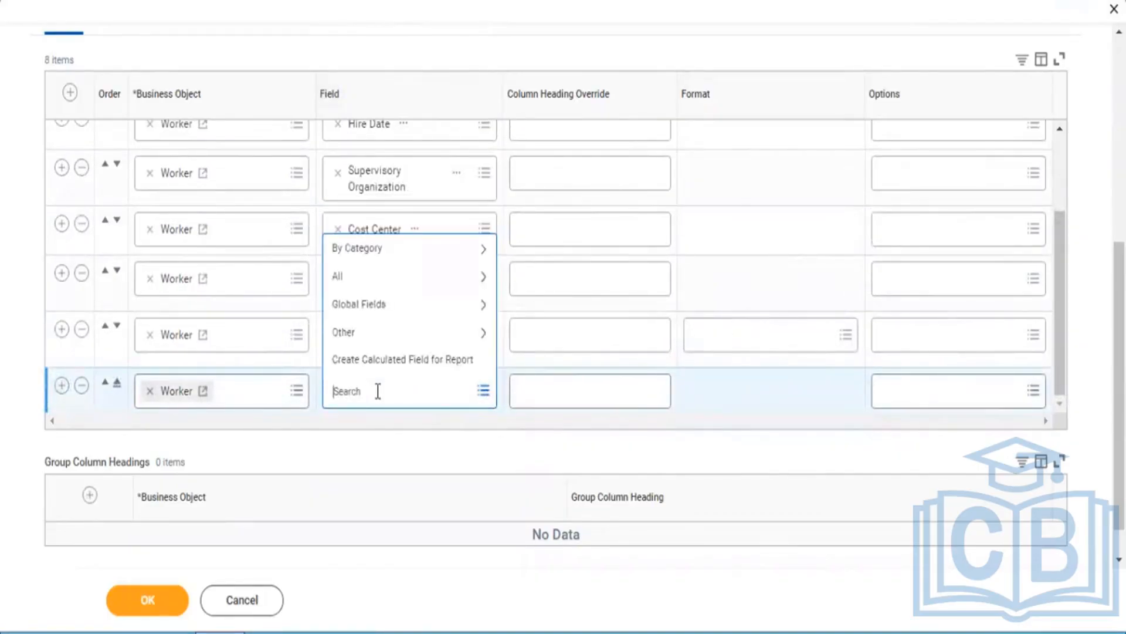
type("Co")
key("BackSpace")
key("BackSpace")
left_click_drag(1058, 308, 1045, 370)
left_click(388, 399)
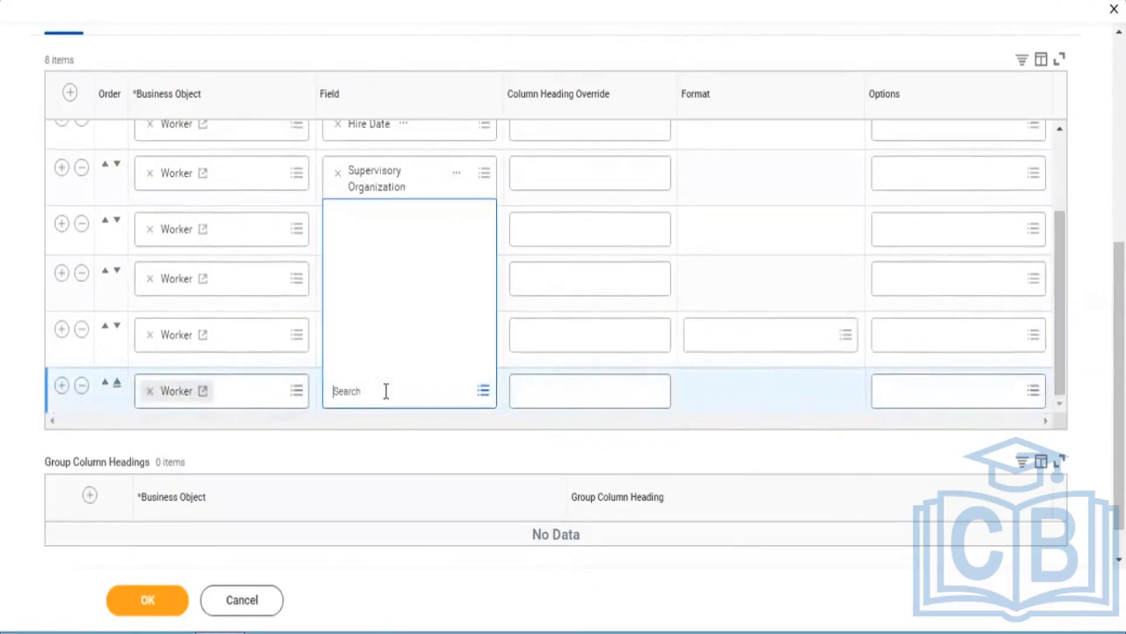
type("Ad")
type("e")
key("Return")
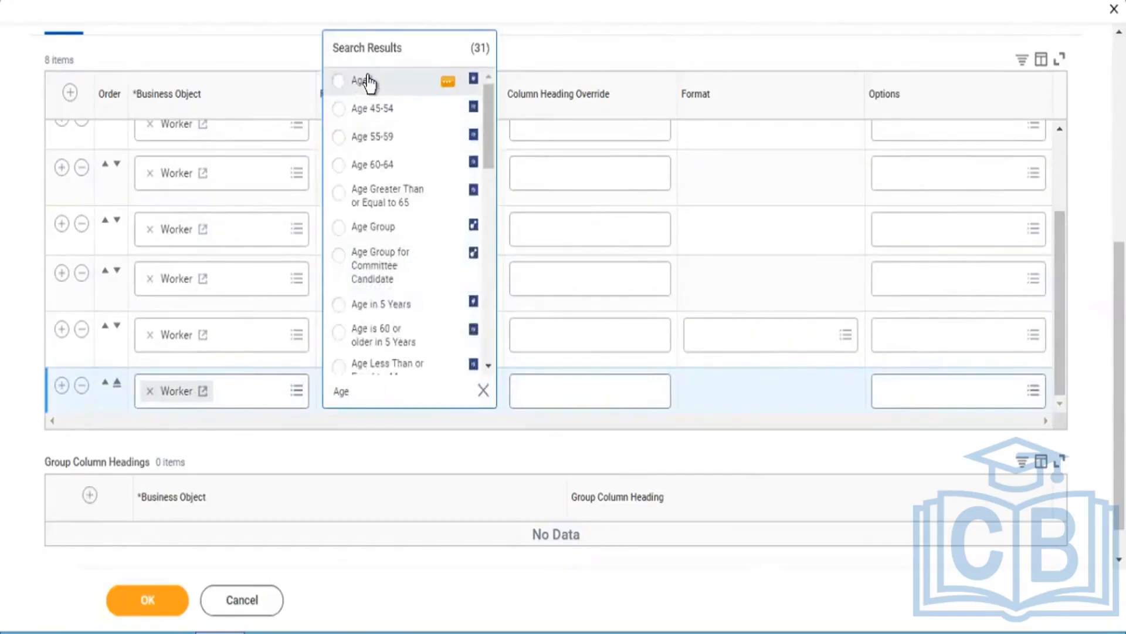
left_click(368, 82)
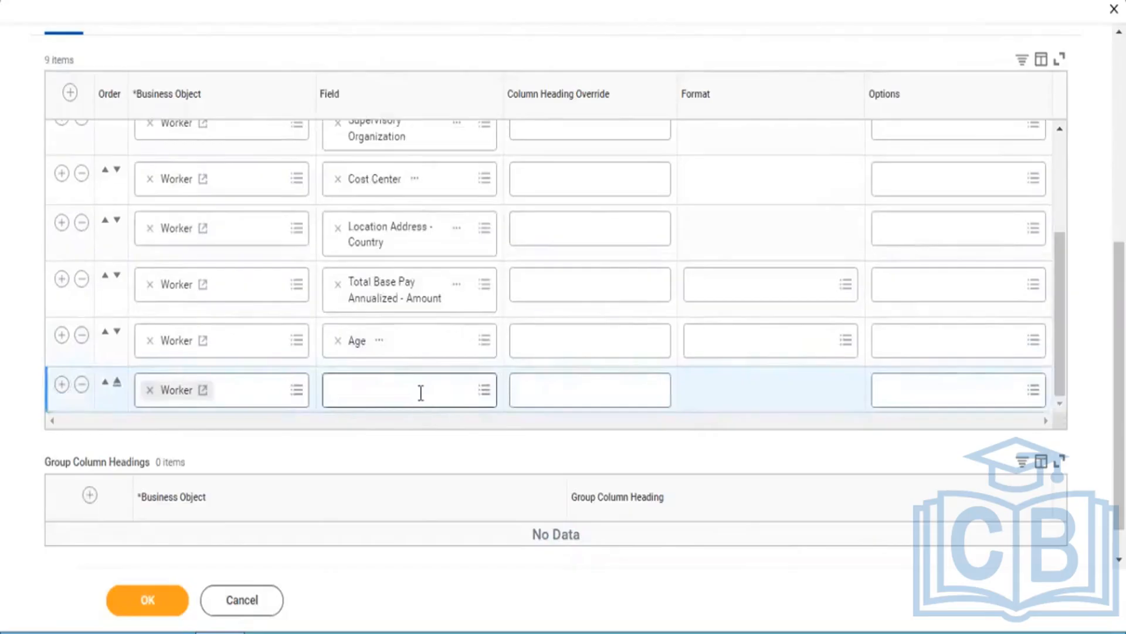
Step: Add a ninth Worker column to the report with the Email Address field
left_click(420, 393)
type("Email")
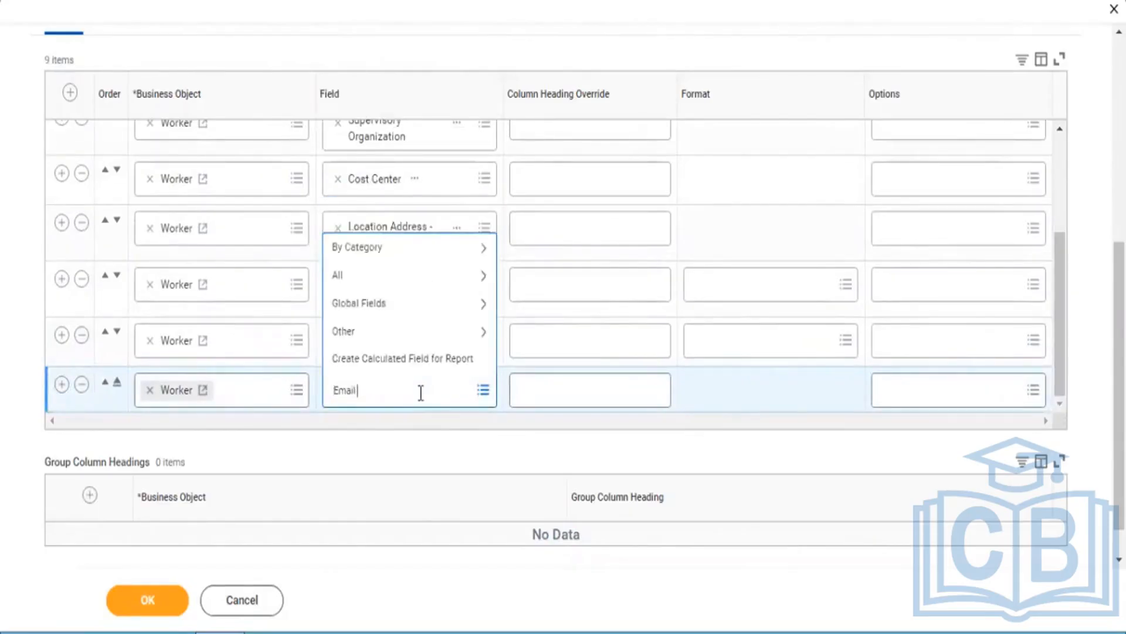
type(" address")
key("Return")
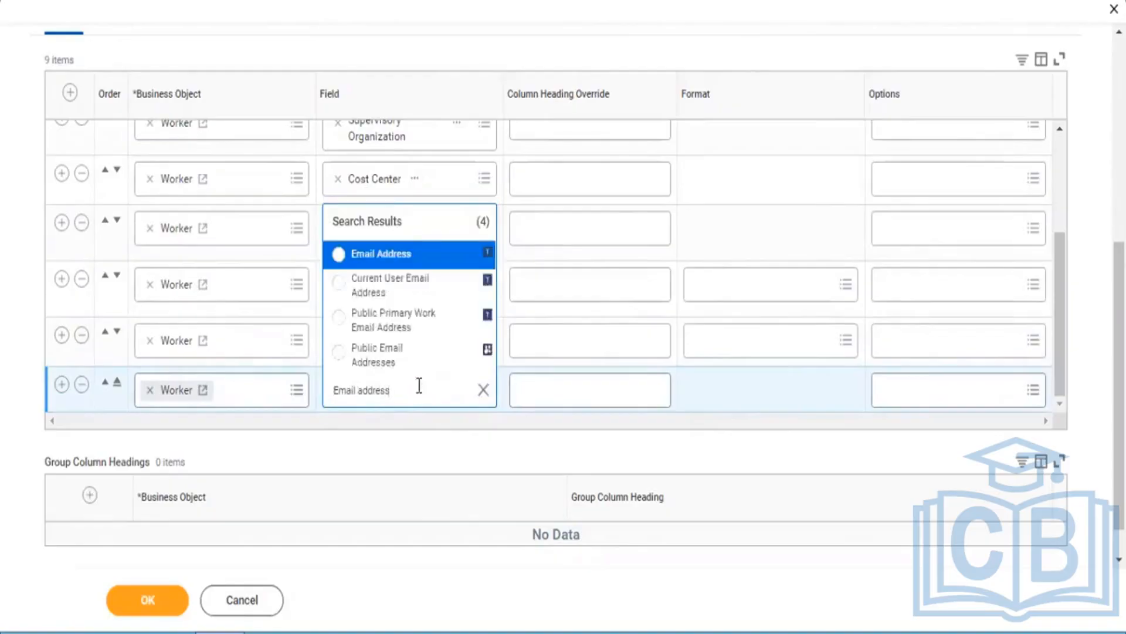
left_click(386, 260)
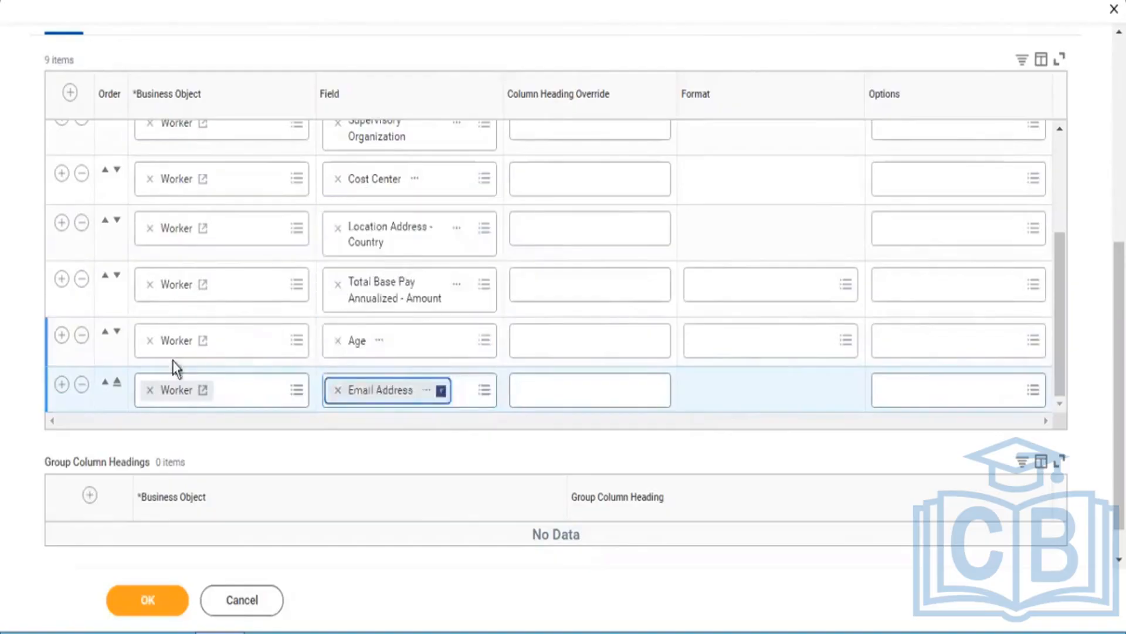
Step: Add a tenth Worker column to the report with the Phone - Primary Home field
left_click(63, 384)
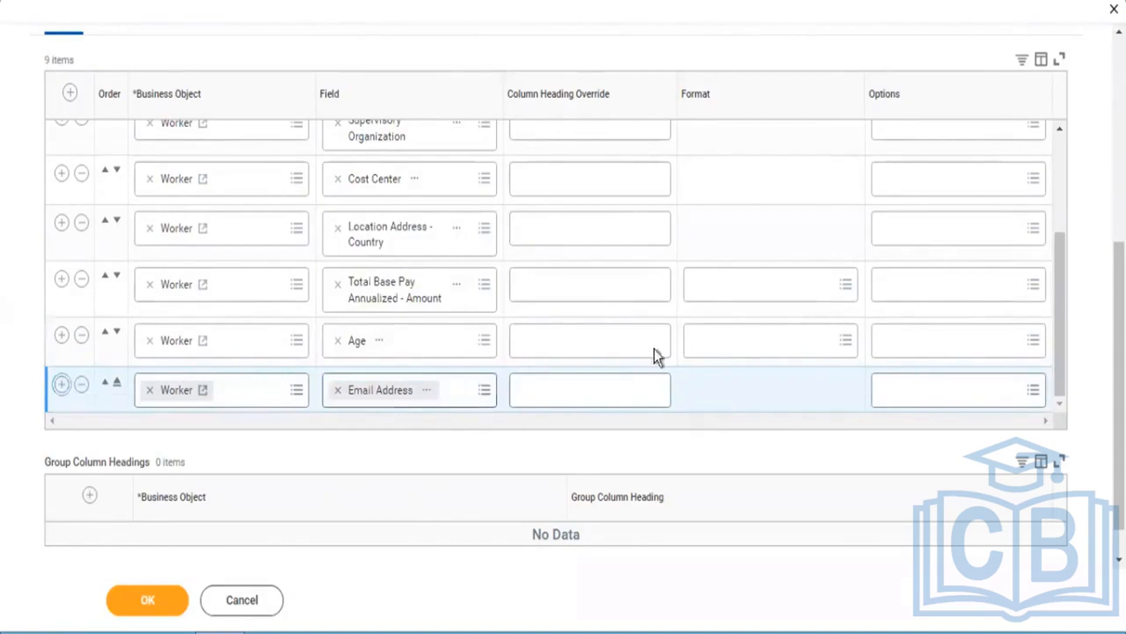
left_click(1061, 383)
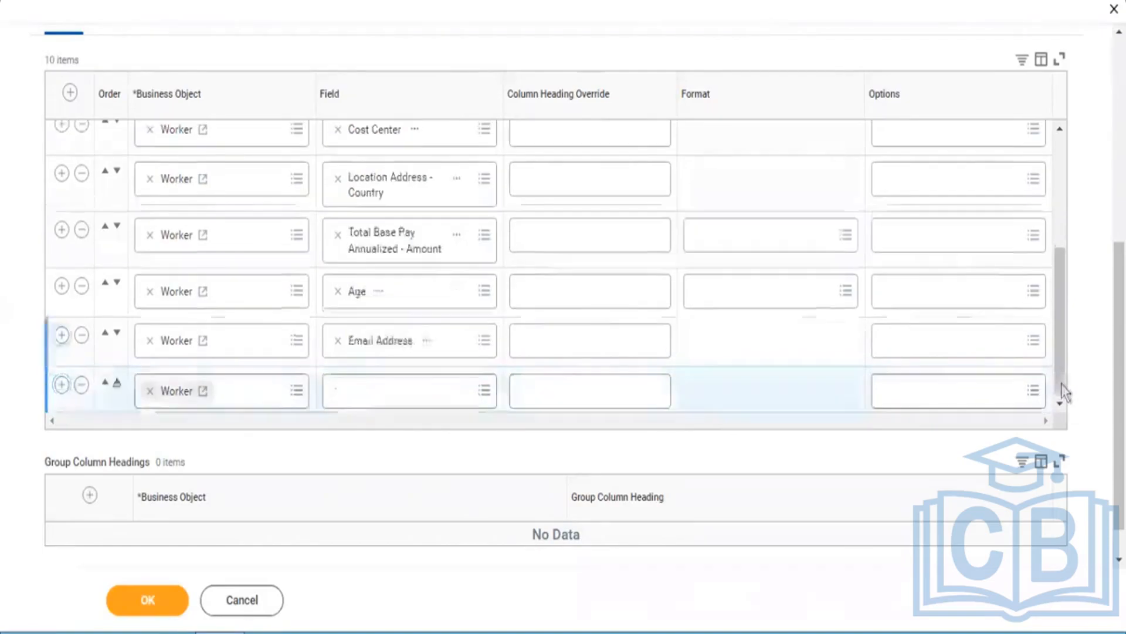
left_click(376, 382)
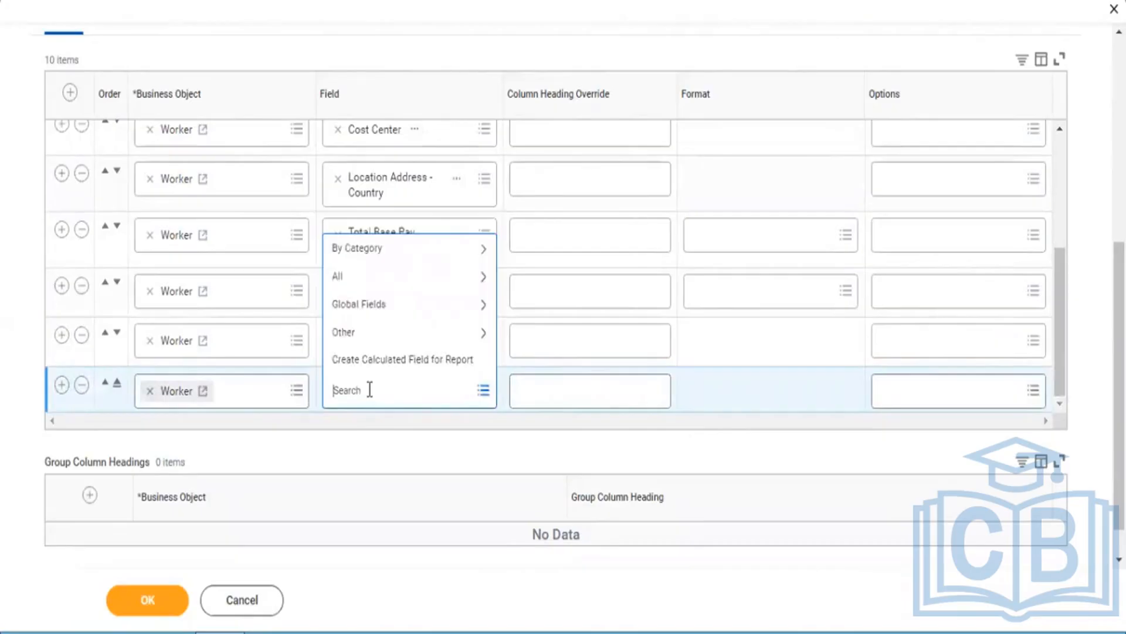
type("A")
key("BackSpace")
type("Primary")
type("phone")
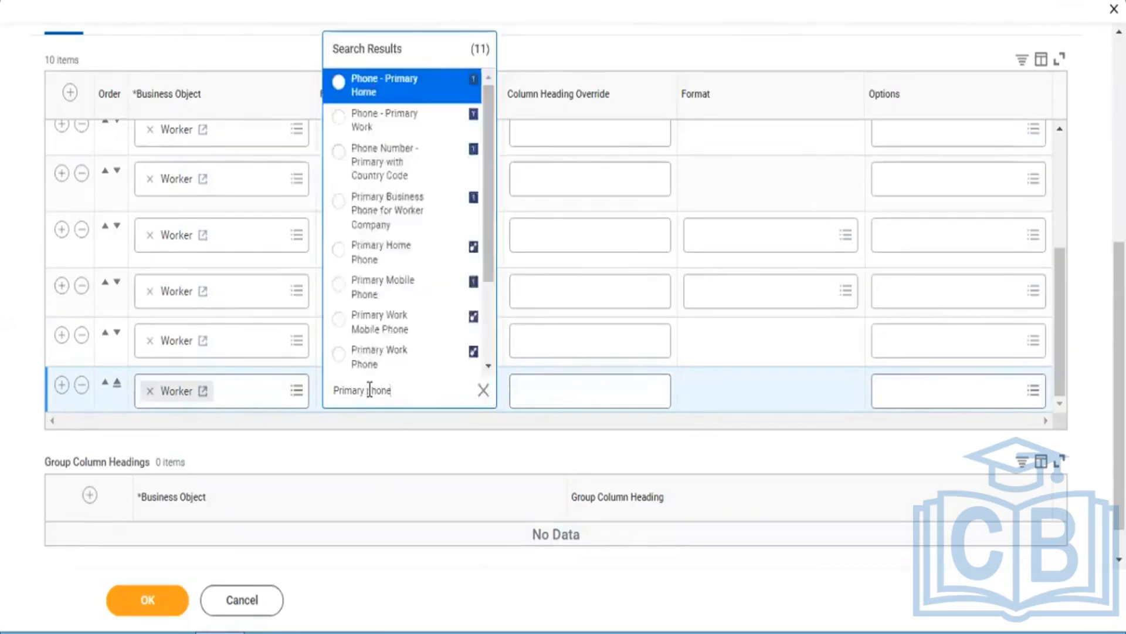
left_click(364, 93)
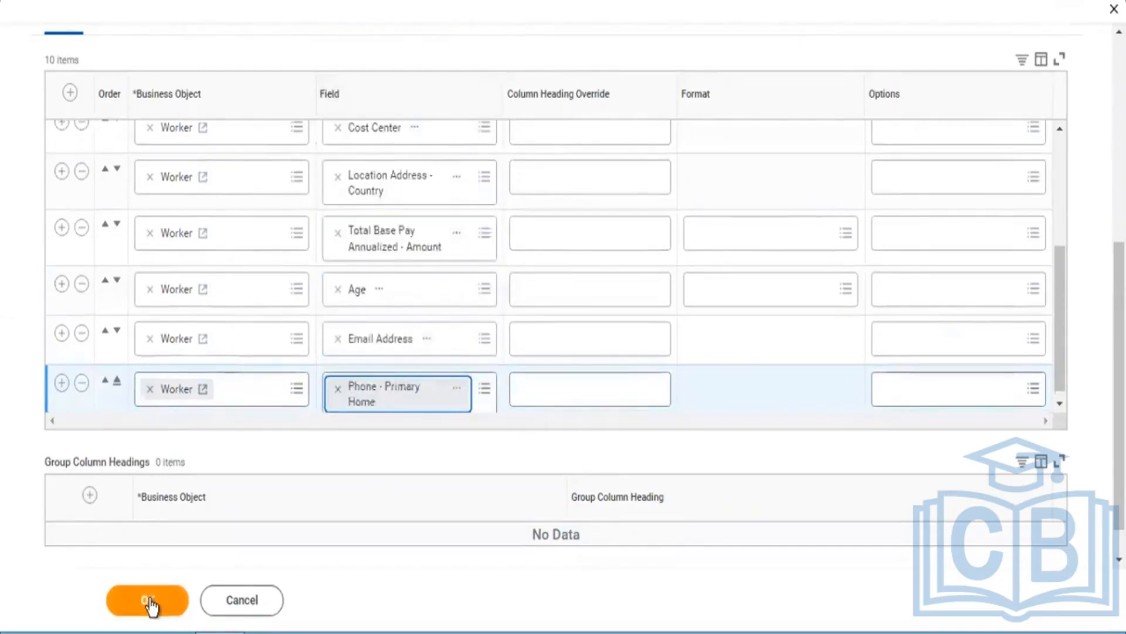
Step: Save the custom report definition with its columns and run the report to view its output
left_click(148, 601)
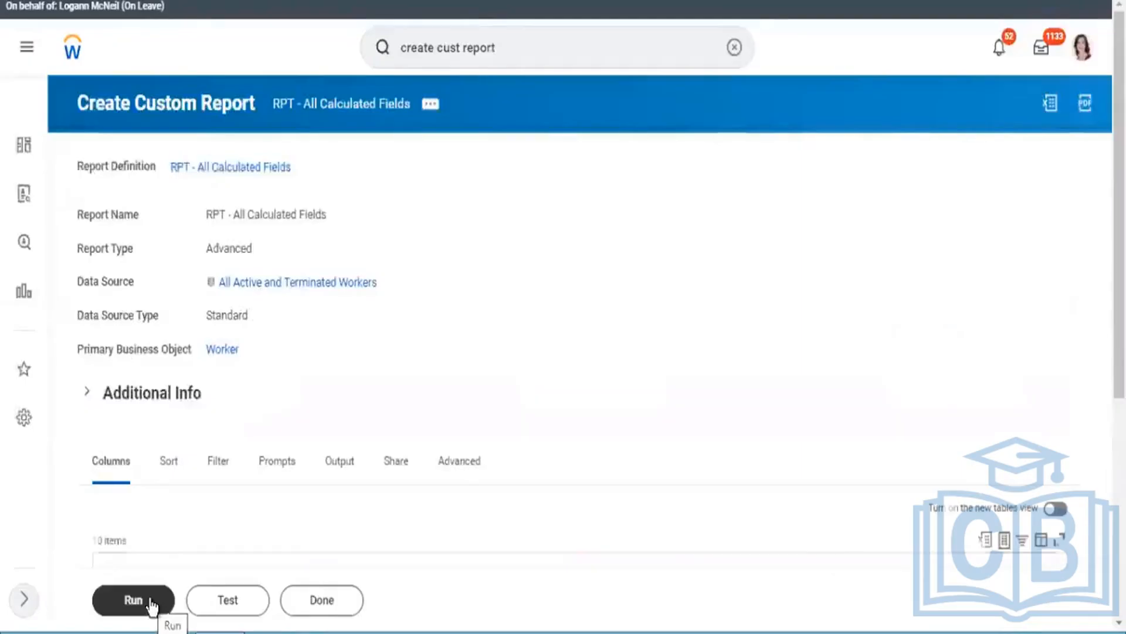
left_click(152, 606)
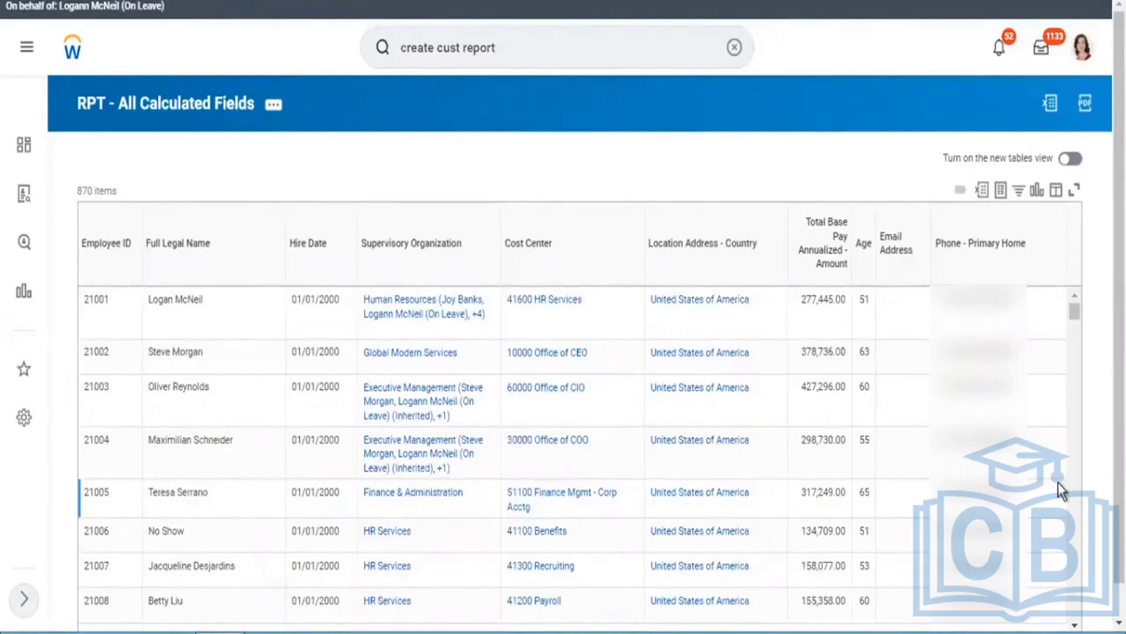
left_click_drag(1120, 370, 1119, 404)
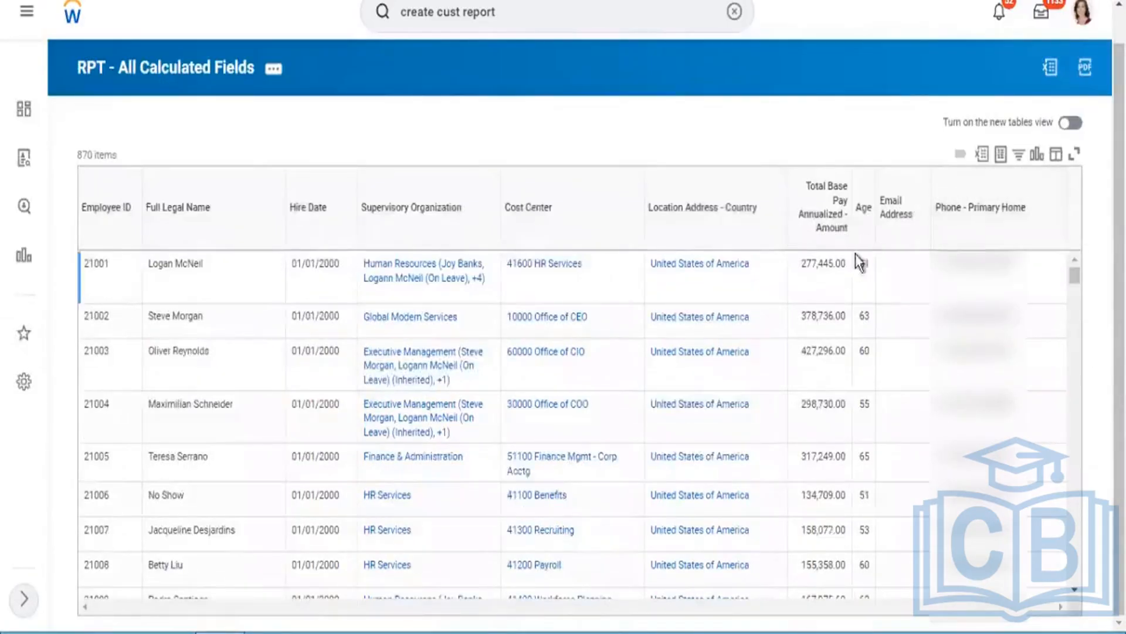
Step: Open the definition of the RPT - All Calculated Fields custom report for editing from its output
left_click(274, 72)
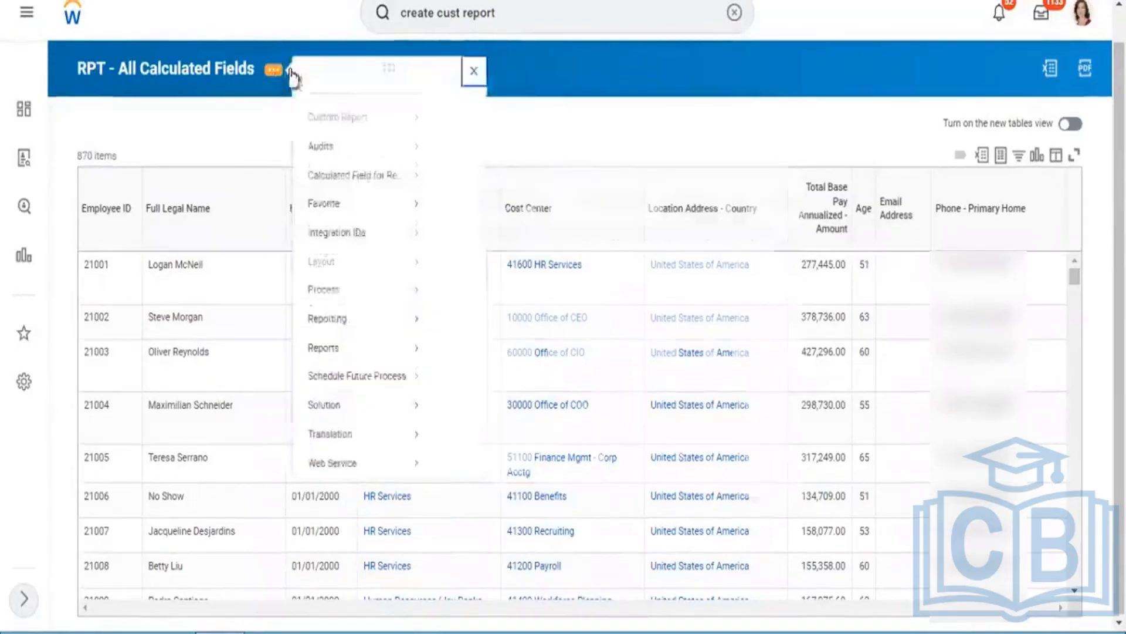
mouse_move(365, 141)
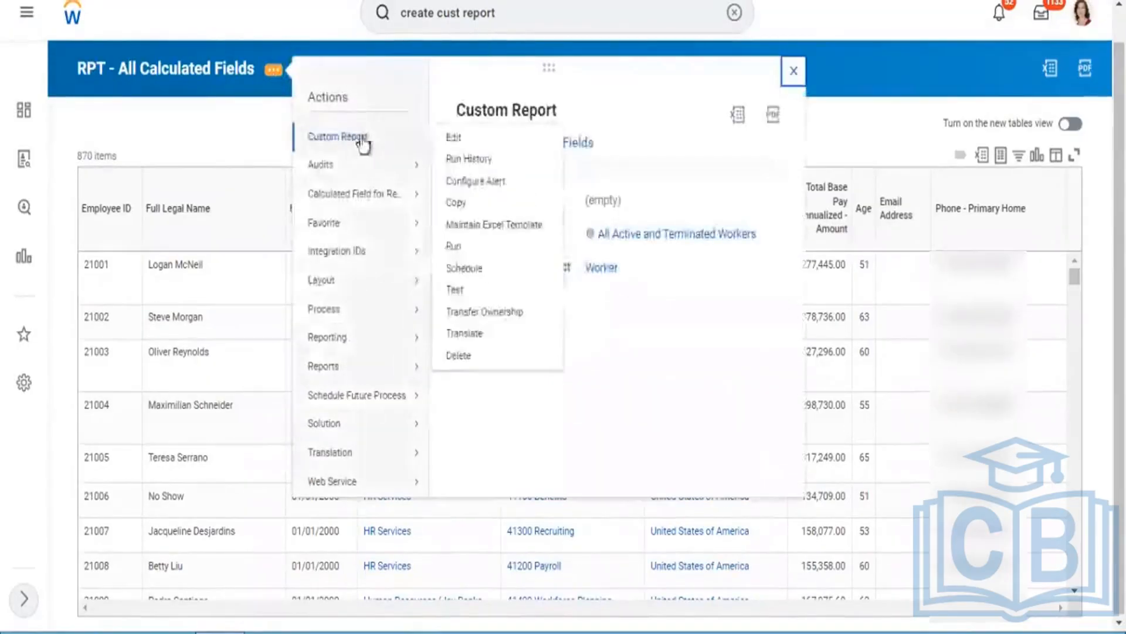
left_click(468, 134)
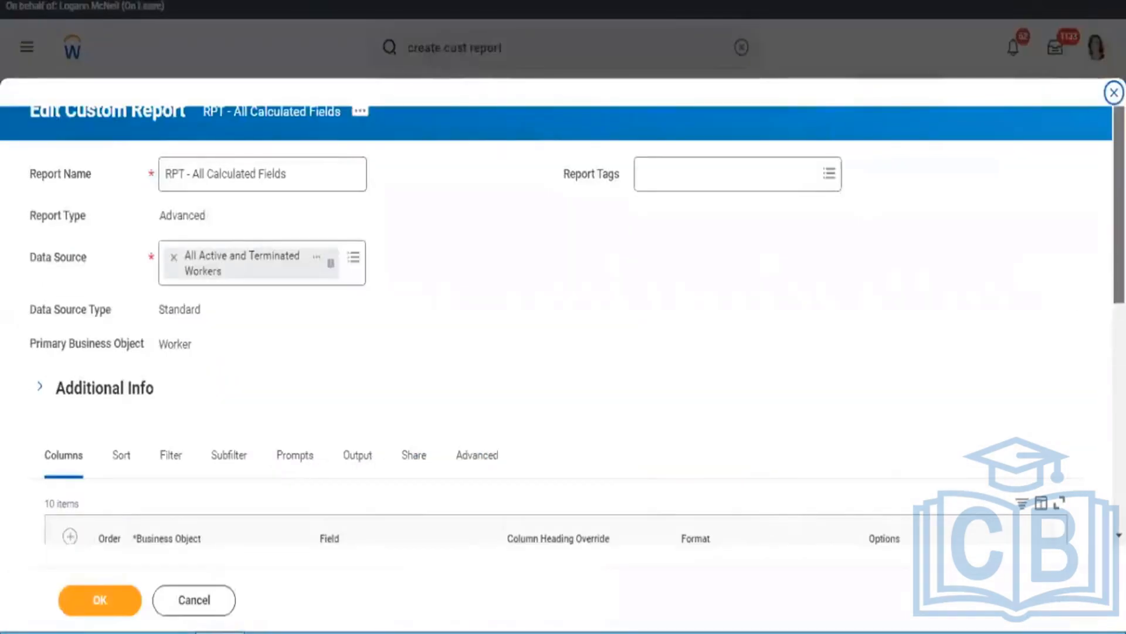
Step: Remove the Email Address field from the ninth Worker column and search for a replacement field with "primary email"
scroll(1071, 294, "down", 6)
scroll(1061, 352, "down", 2)
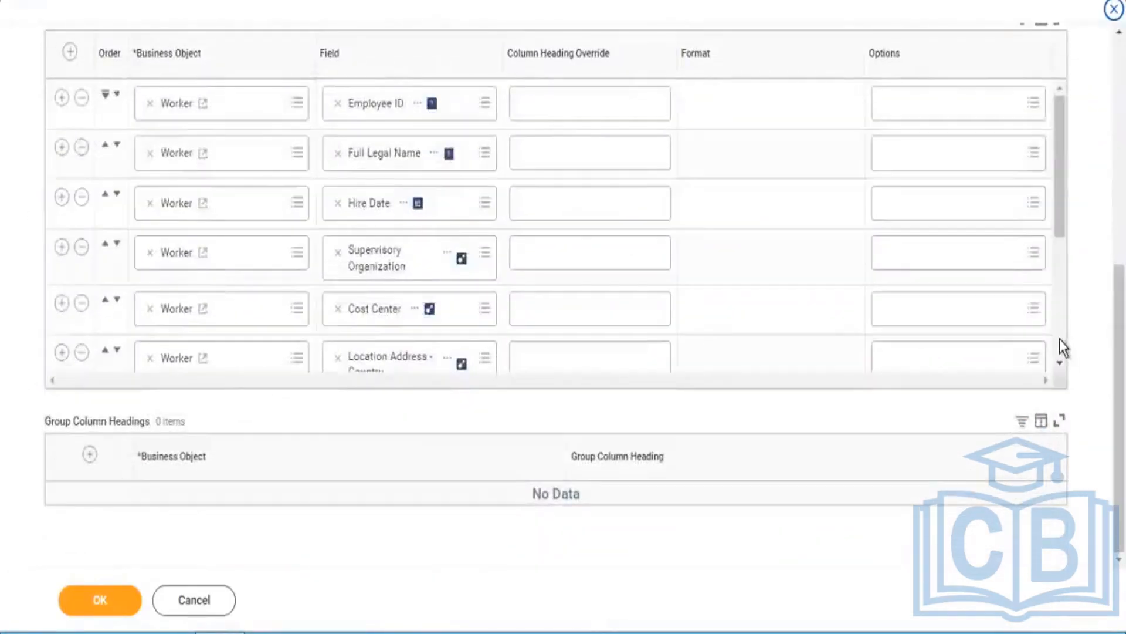
scroll(1063, 348, "down", 5)
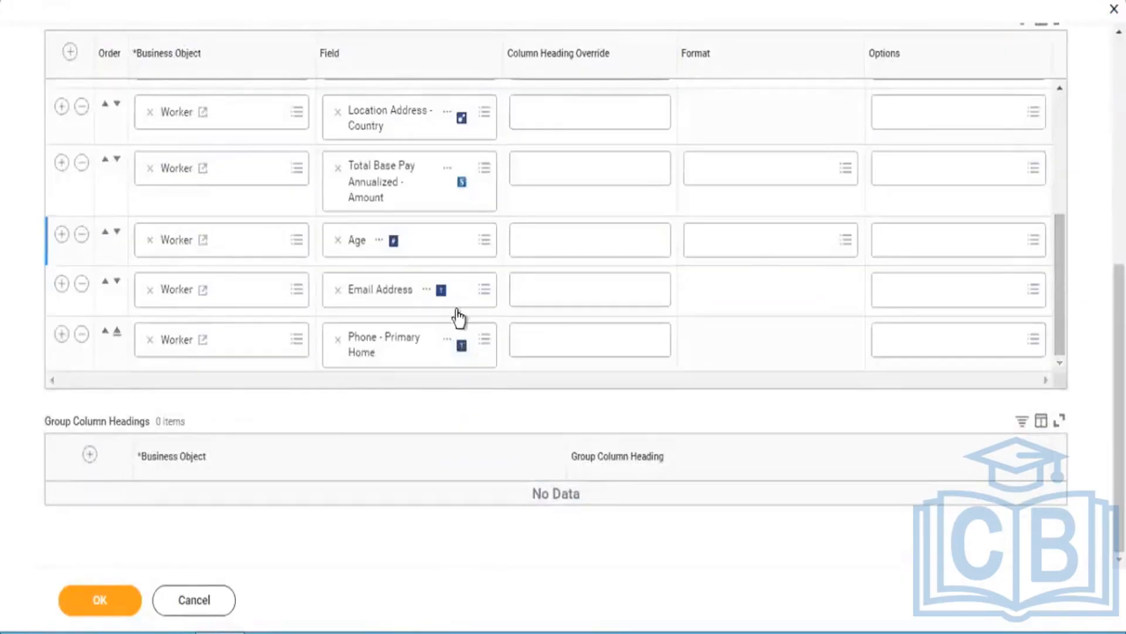
left_click(338, 289)
type("e")
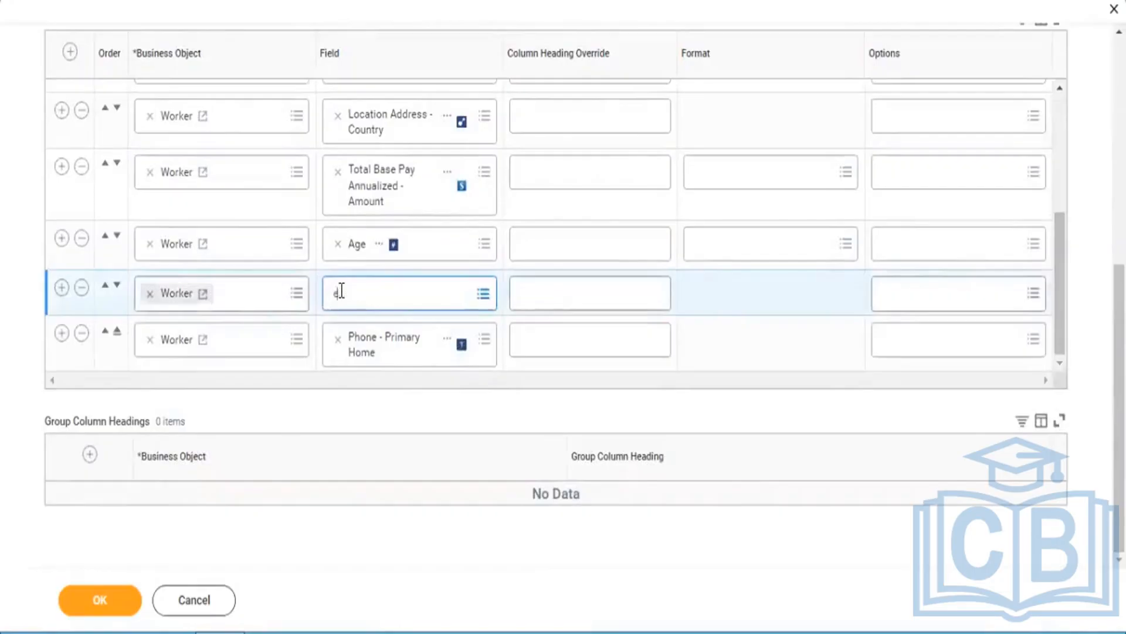
key("BackSpace")
type("primary")
left_click(344, 294)
type("i")
key("Return")
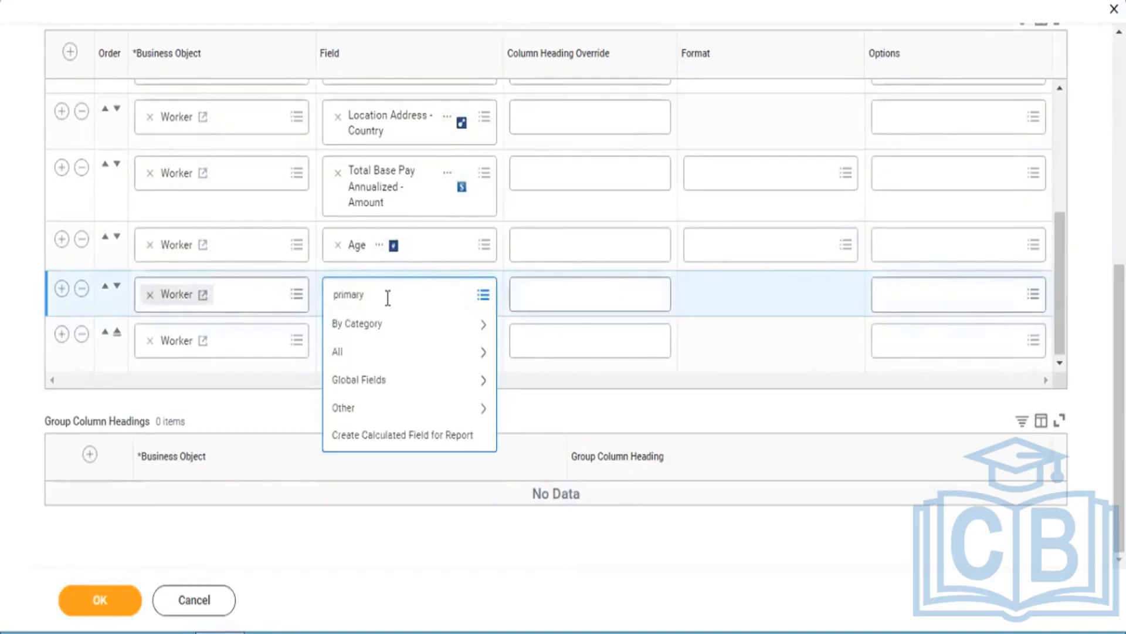
type("email")
key("Return")
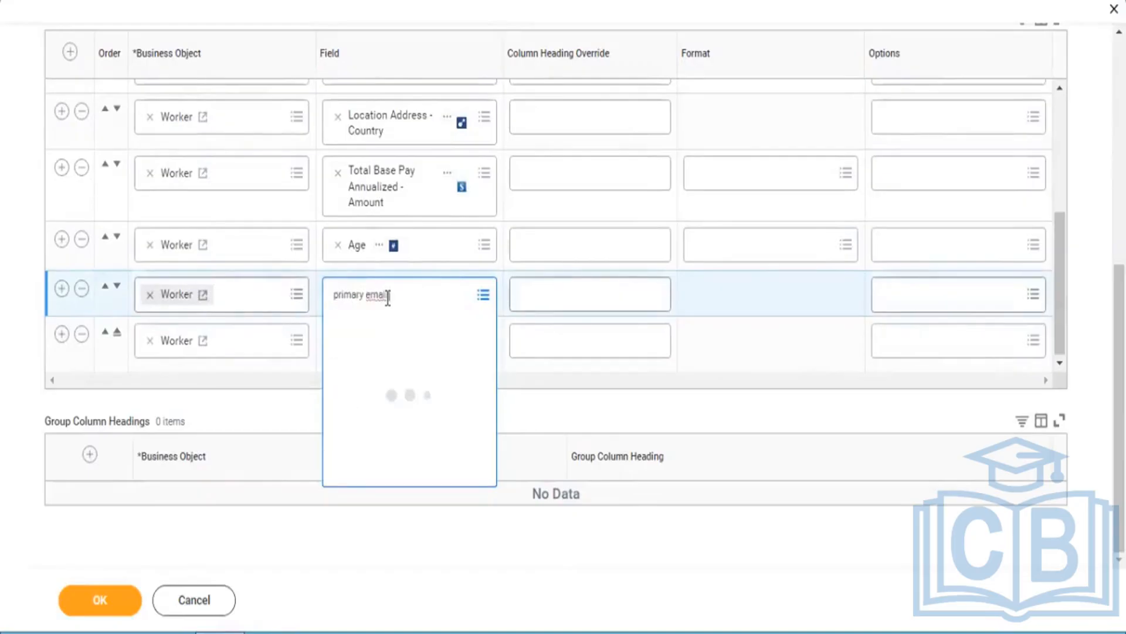
left_click(398, 298)
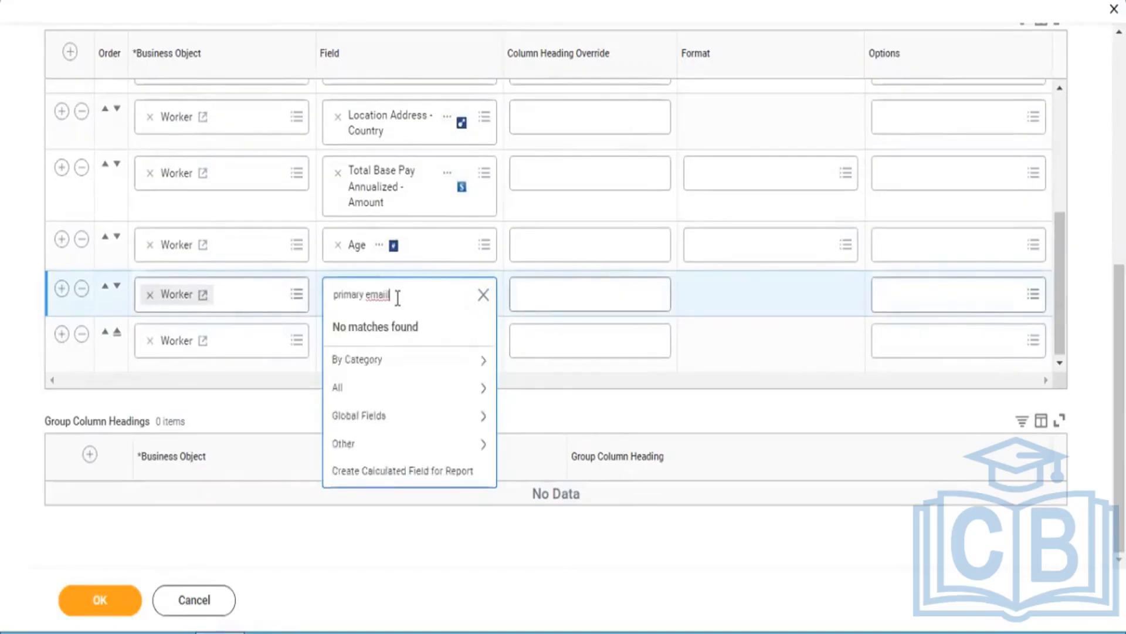
Step: Search the fields for "work email" and set the ninth Worker column to Email - Primary Work
key("ctrl+a")
key("BackSpace")
type("work email")
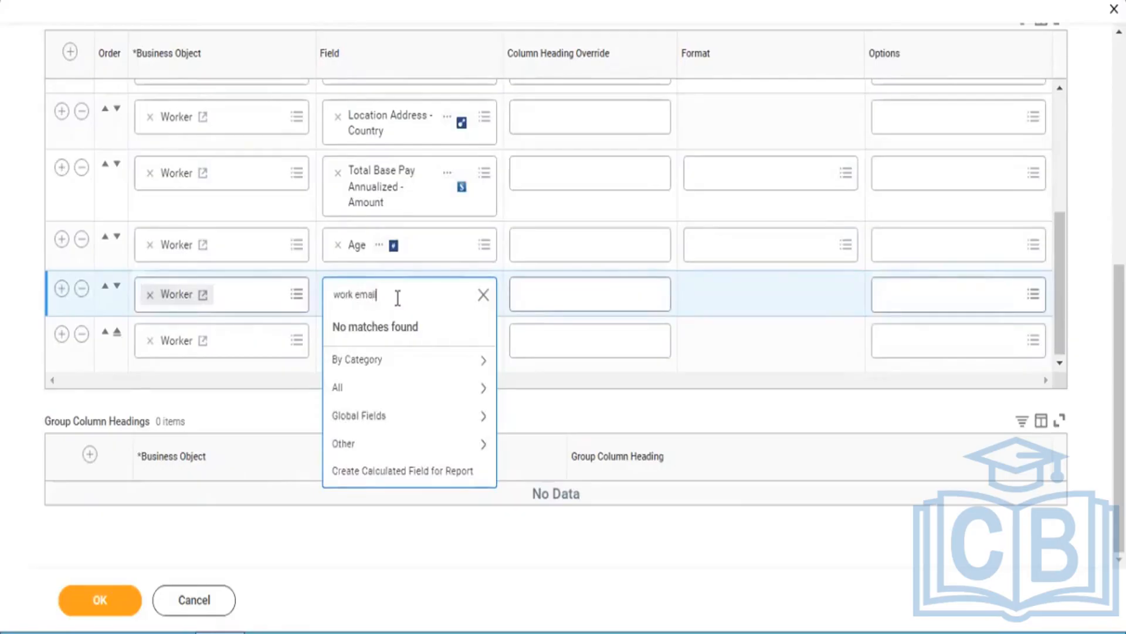
key("Return")
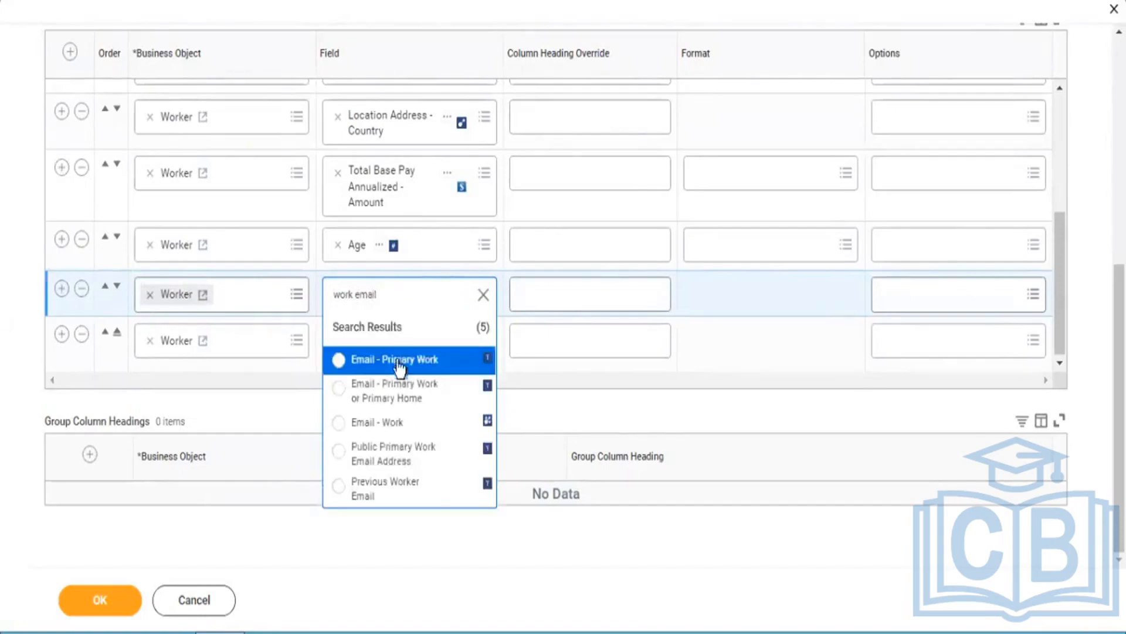
left_click(393, 361)
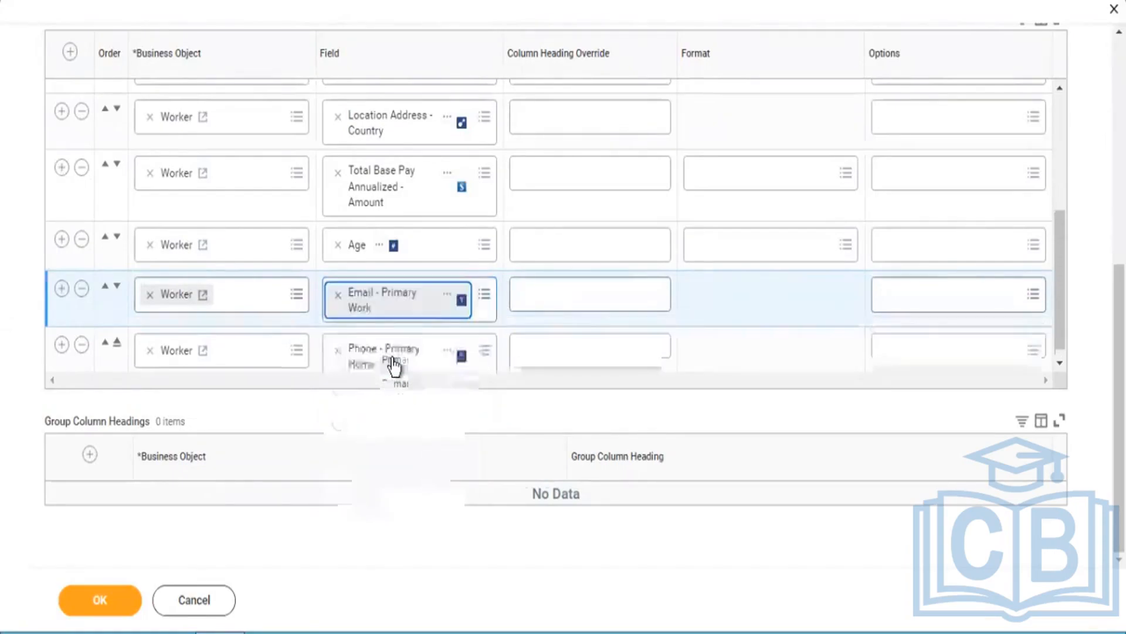
Step: Save the edited report definition, run the report, and highlight the first worker's Full Legal Name in the output
left_click(108, 610)
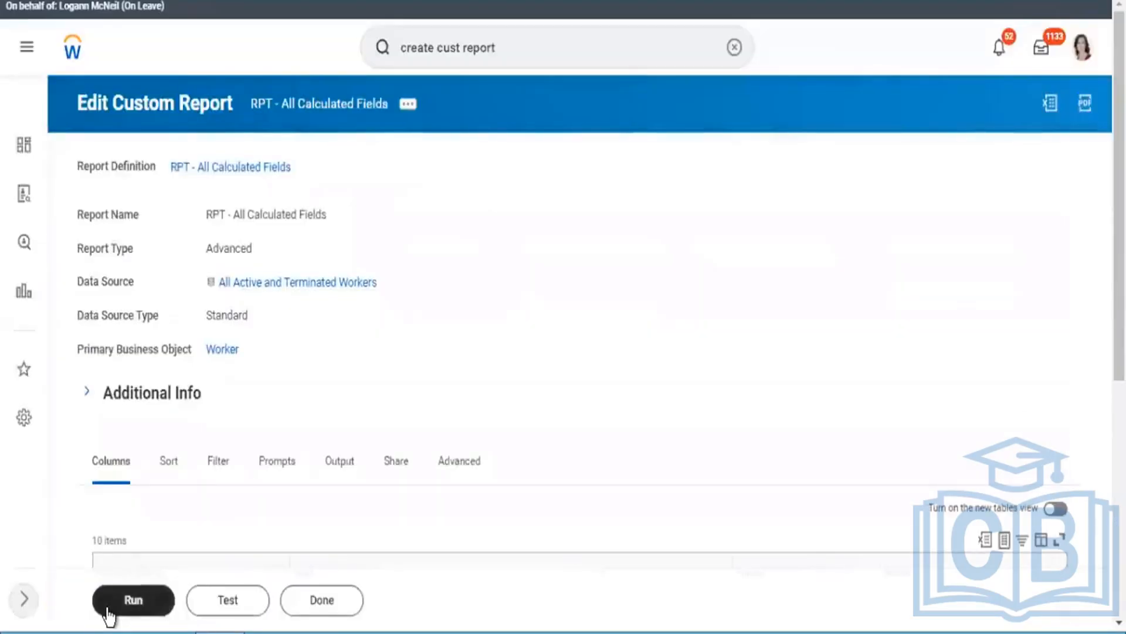
left_click(109, 614)
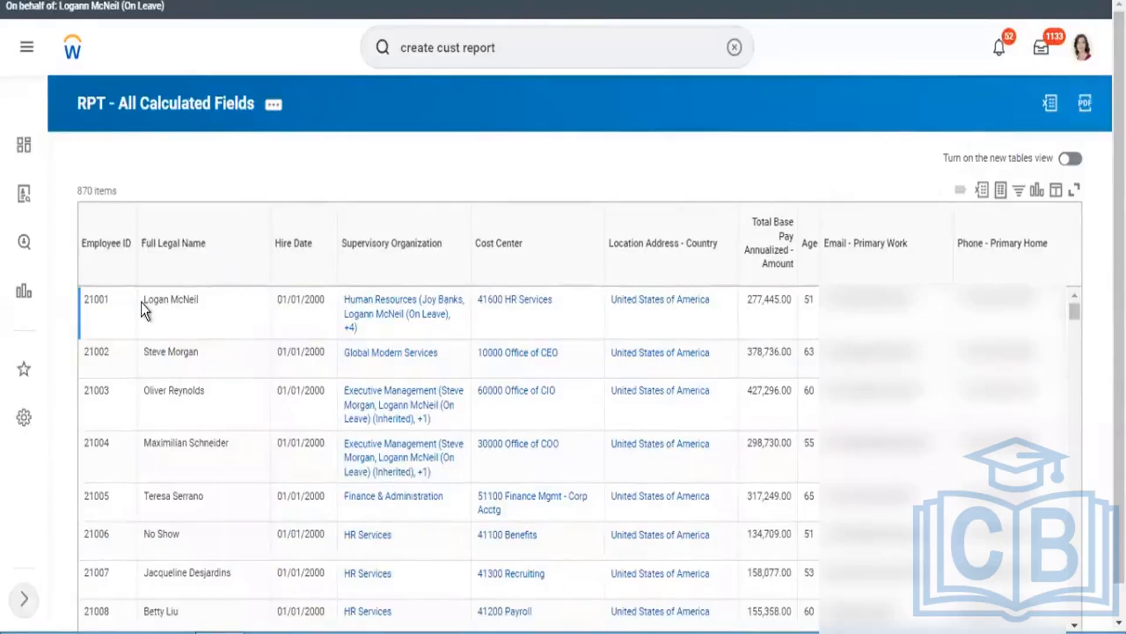
left_click_drag(142, 302, 198, 302)
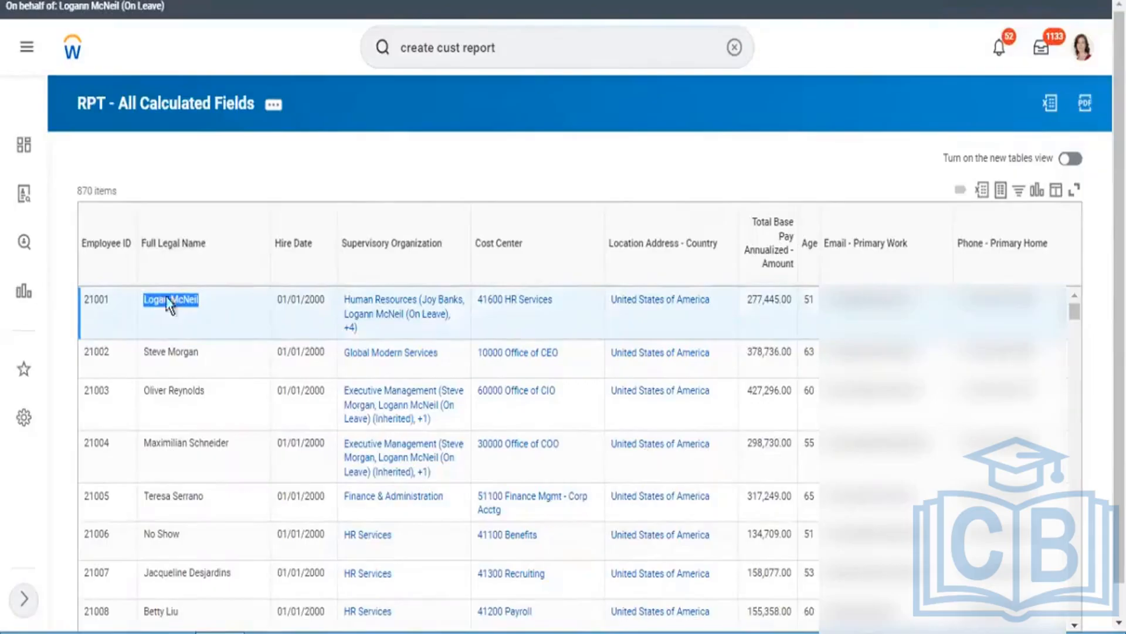
left_click(182, 312)
left_click_drag(147, 302, 201, 312)
Step: Duplicate the report output's browser tab and search Workday there for "create calc field"
right_click(308, 2)
left_click(344, 87)
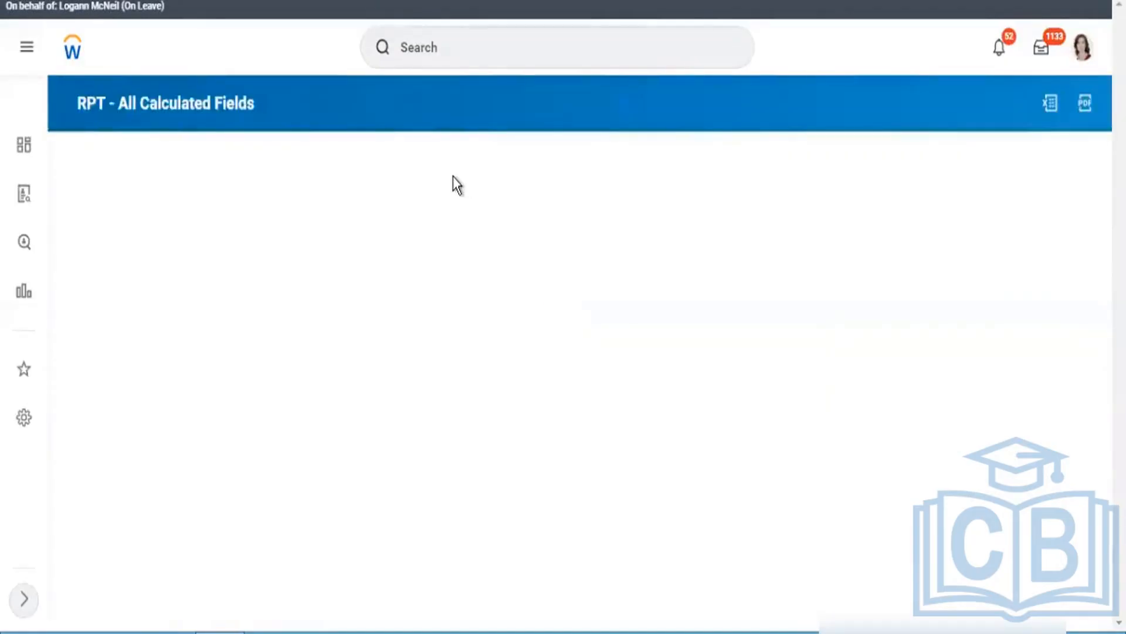
left_click(449, 46)
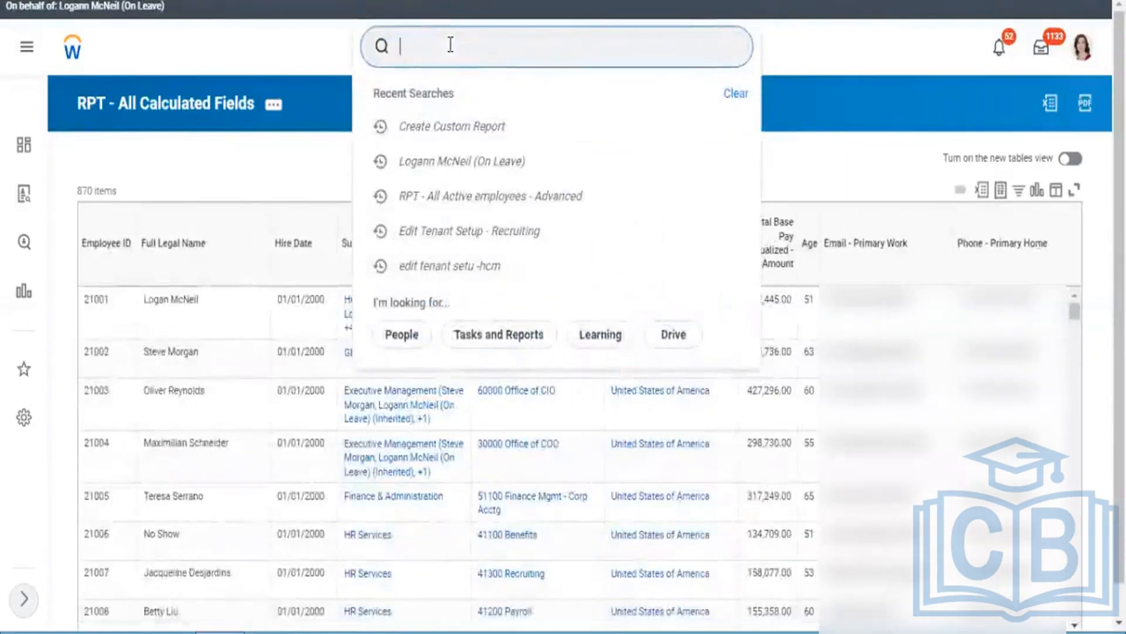
type("create ca")
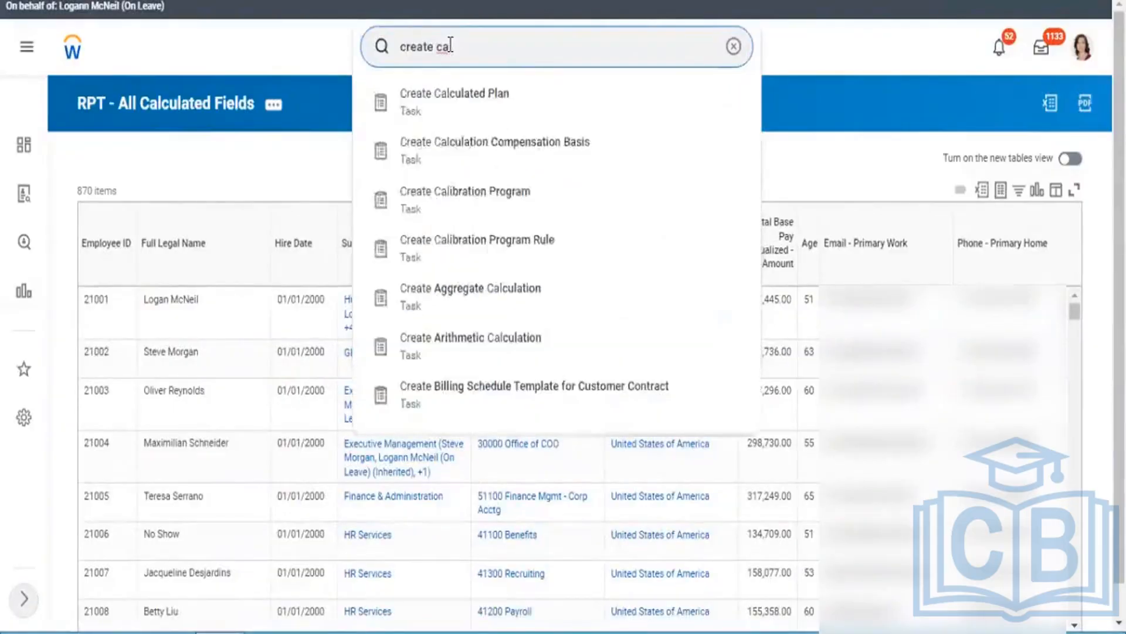
type("lc field")
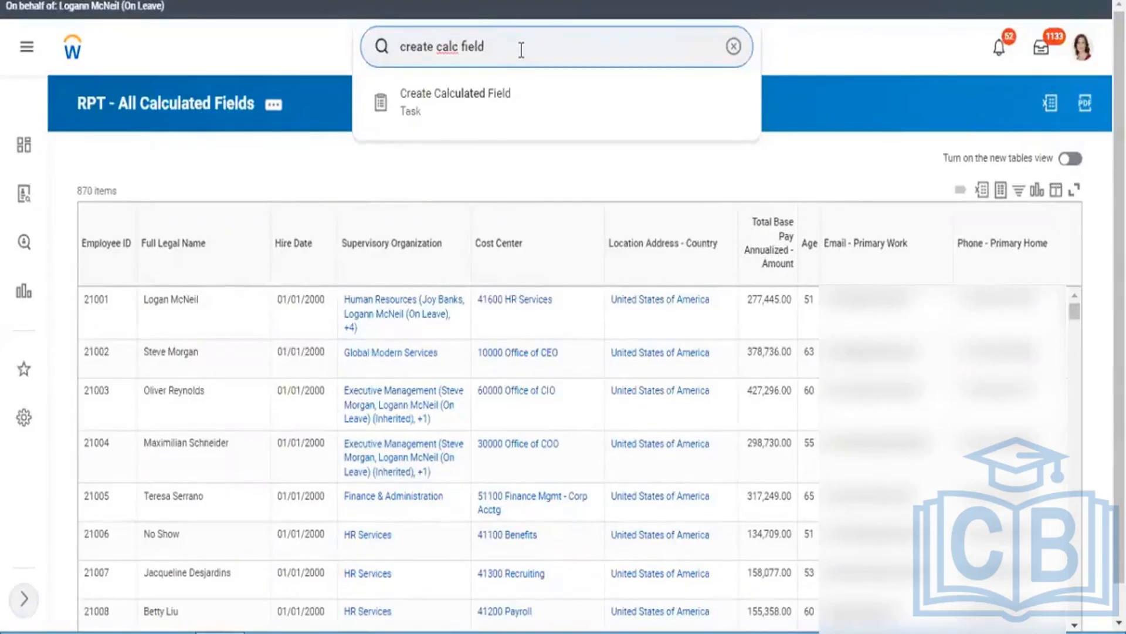
left_click_drag(513, 48, 388, 29)
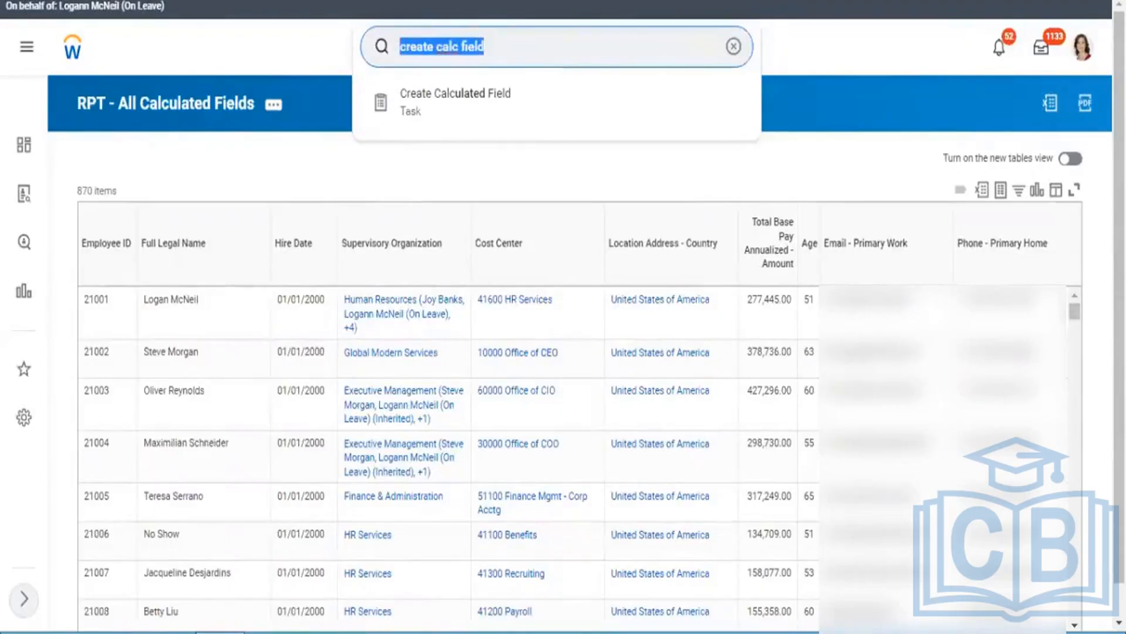
Step: In the original tab, open the report definition for editing and examine the field choices offered for the Employee ID column
triple_click(171, 299)
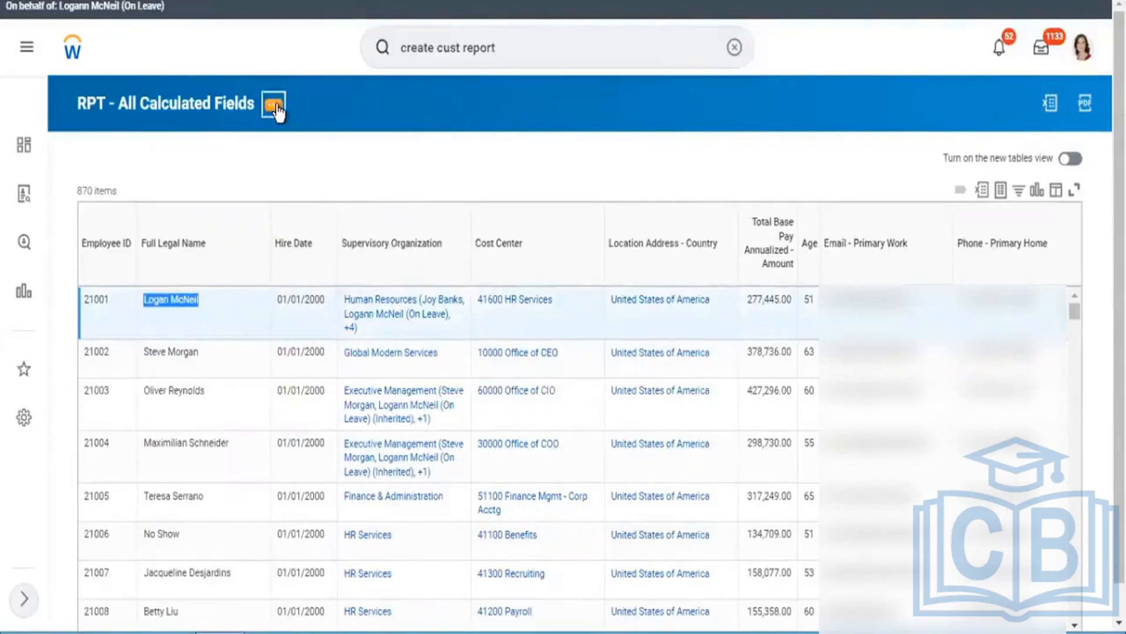
left_click(274, 106)
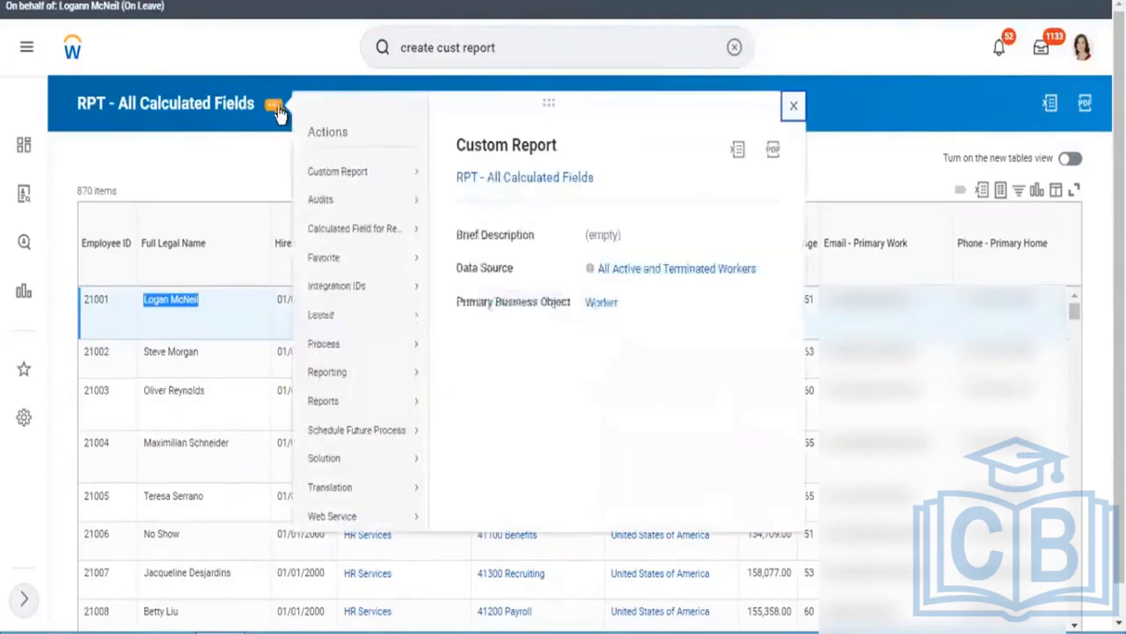
mouse_move(330, 171)
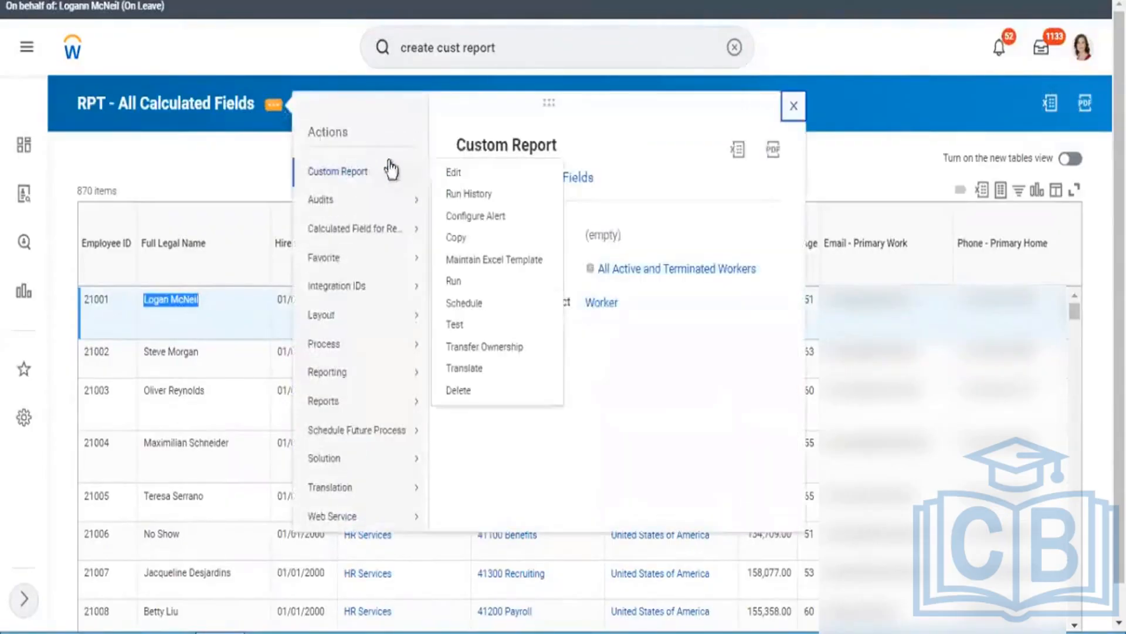
left_click(449, 177)
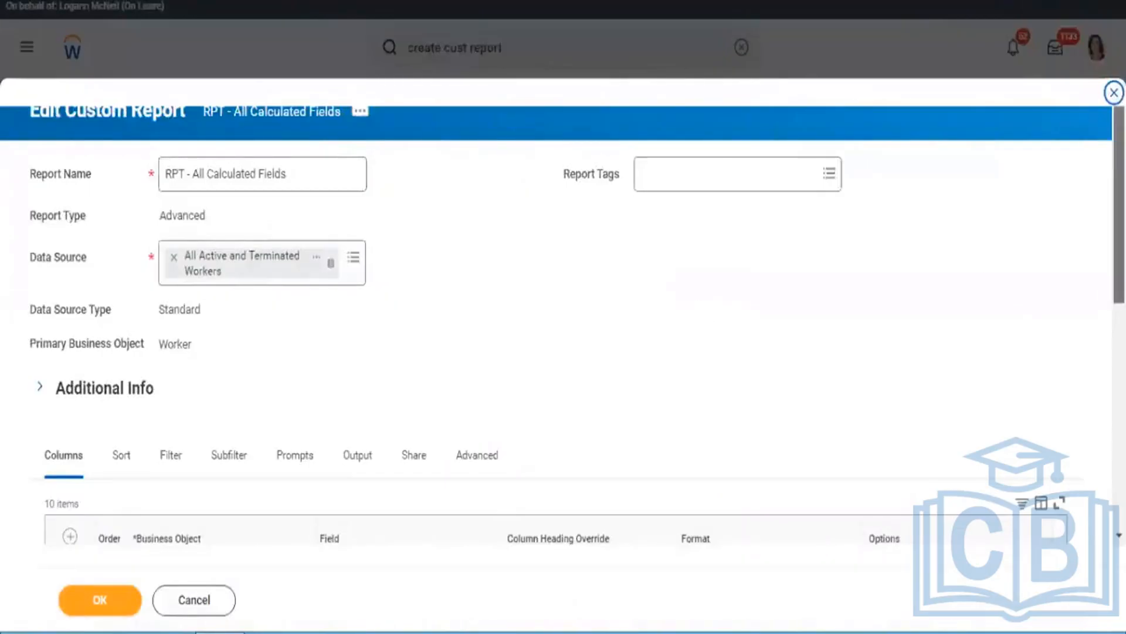
scroll(563, 316, "down", 5)
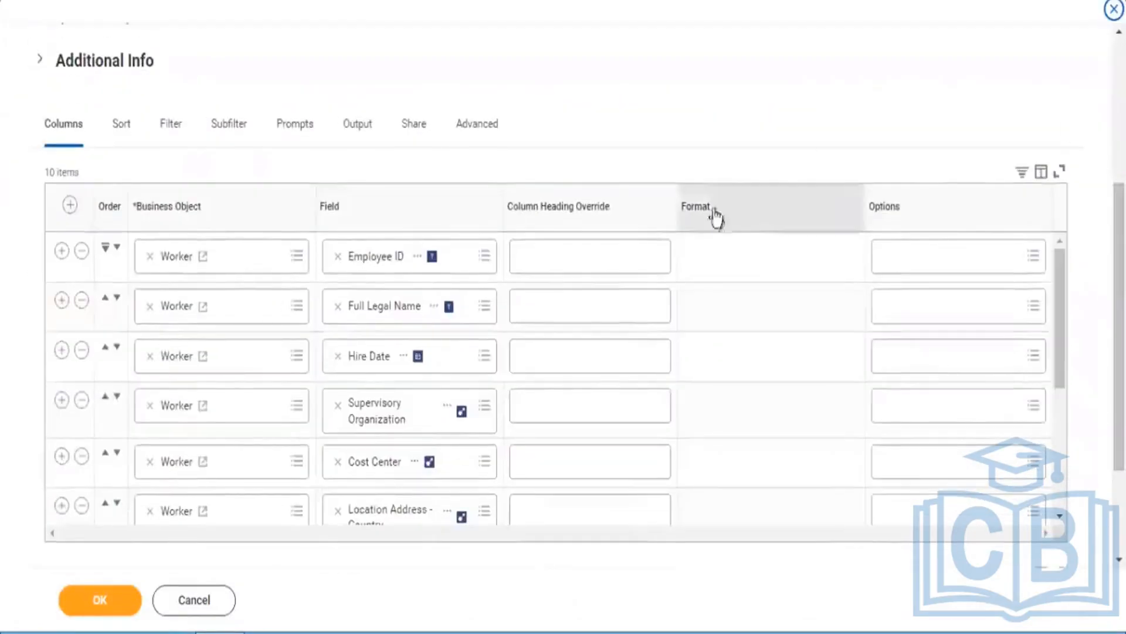
left_click(467, 260)
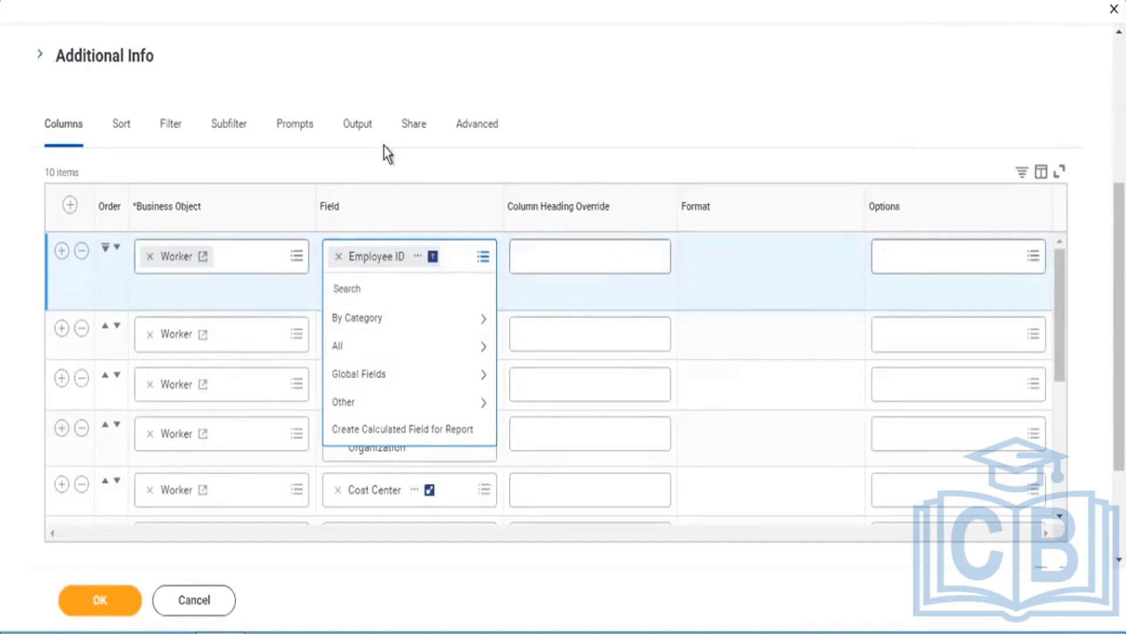
left_click(380, 287)
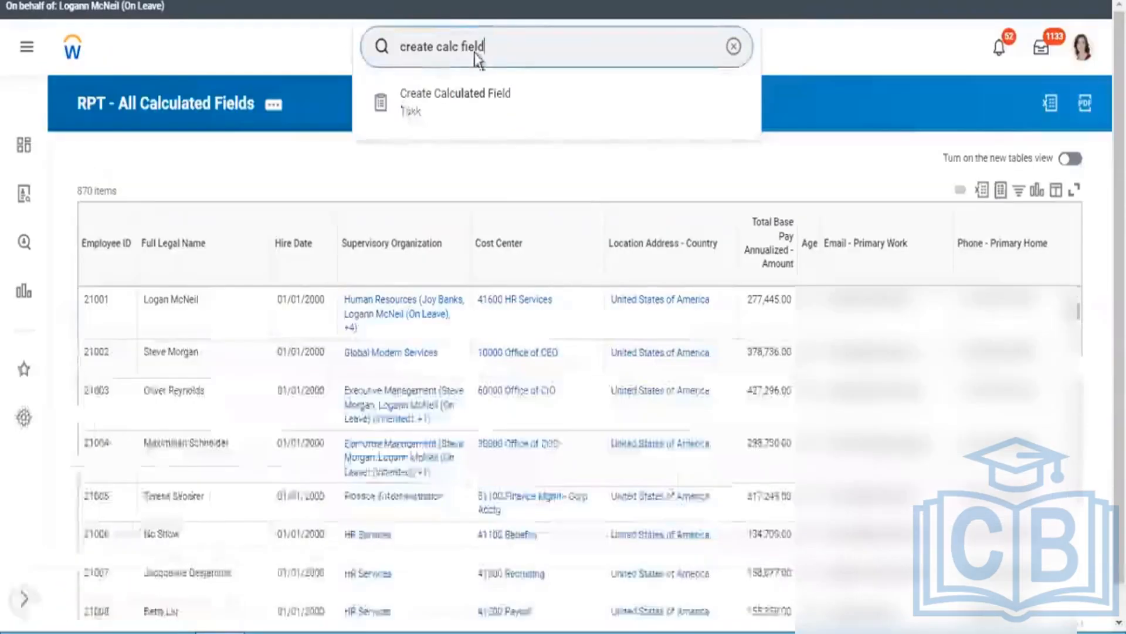
Step: Open the Create Calculated Field task in the duplicated tab and name the field "CF - Format Text - Uppercase - Name"
key("Return")
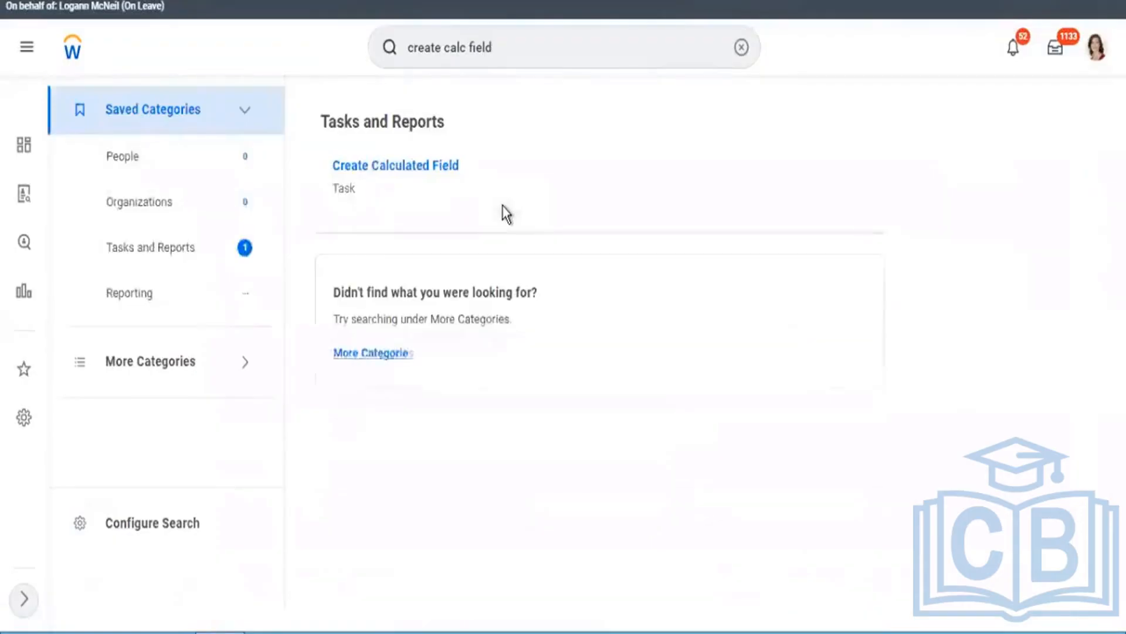
left_click(411, 171)
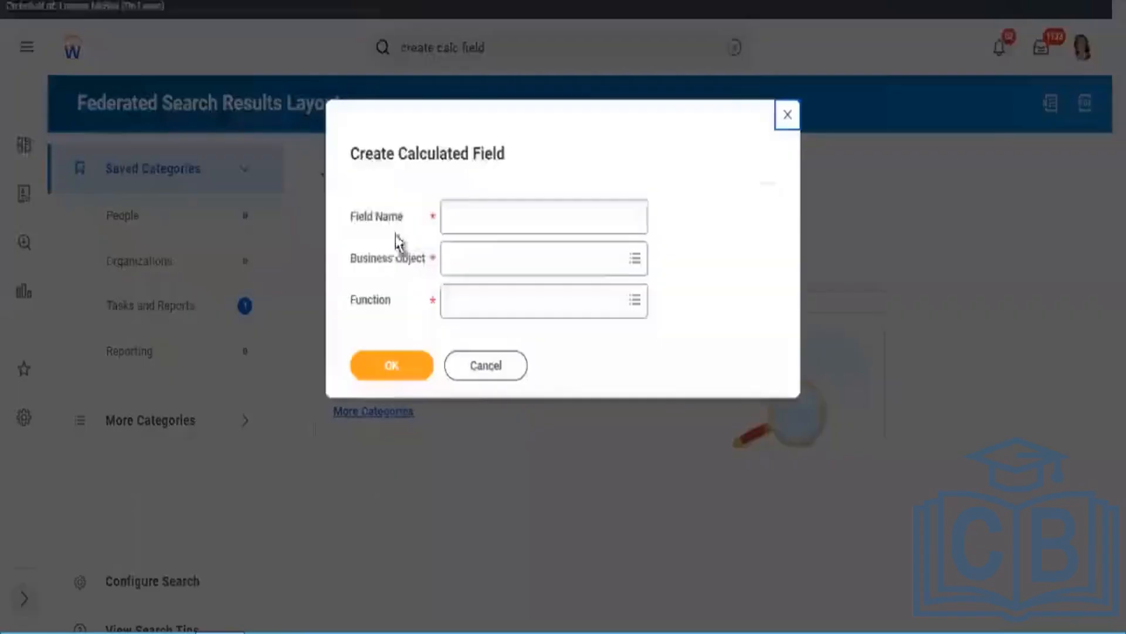
left_click(485, 217)
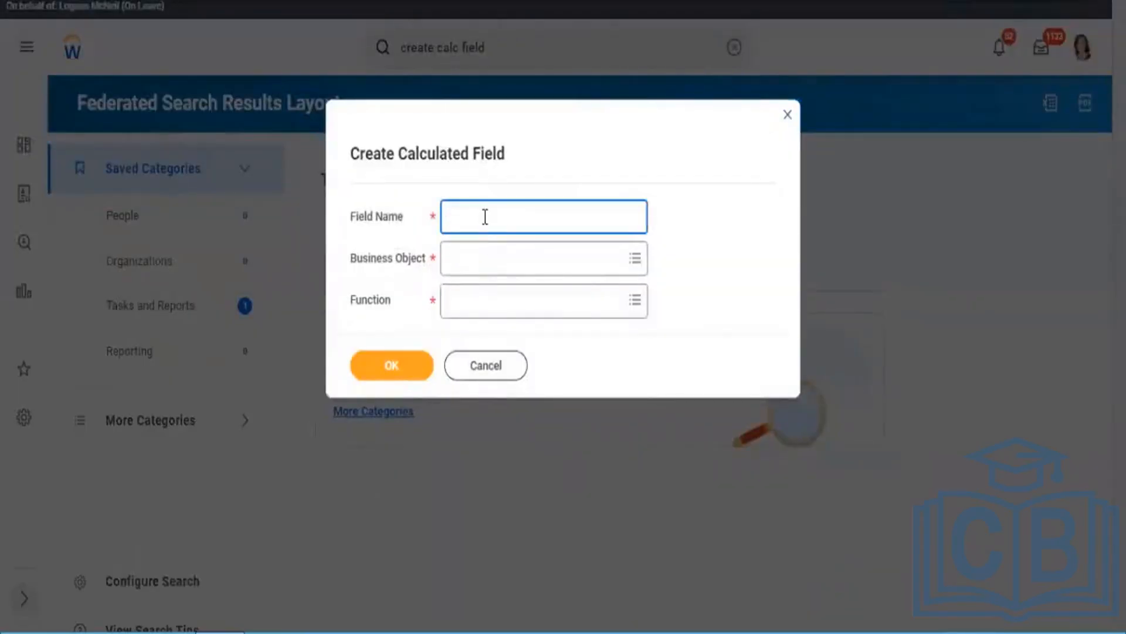
type("CF - Format")
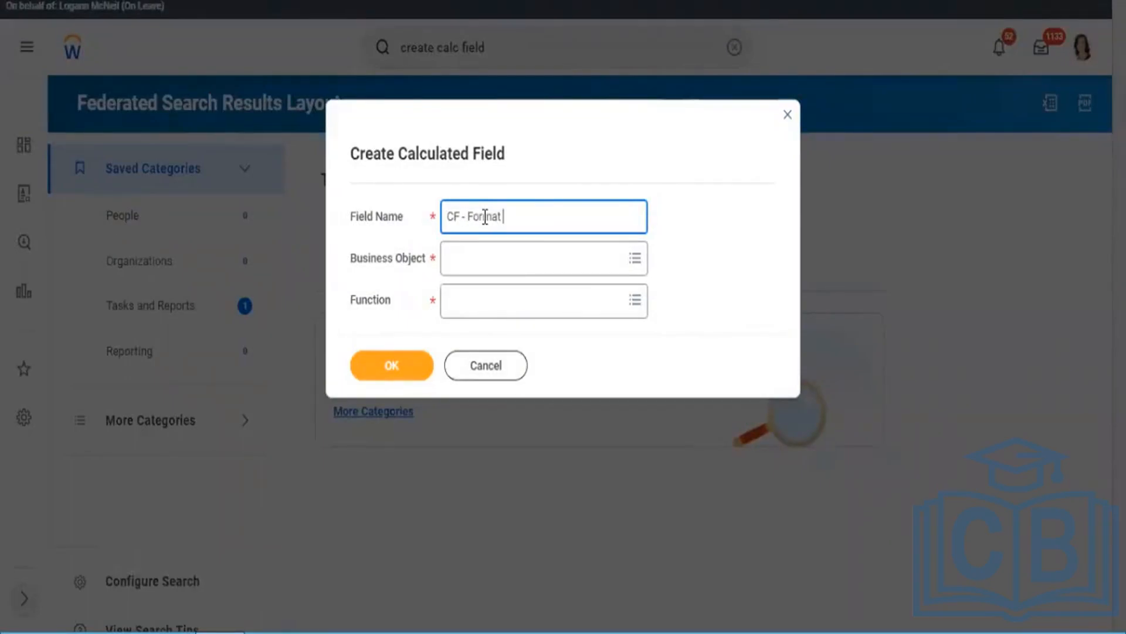
type(" T")
left_click(485, 219)
type("ext")
key("BackSpace")
key("BackSpace")
key("BackSpace")
key("BackSpace")
type("r")
key("Delete")
left_click(516, 220)
type("ext - Upperc")
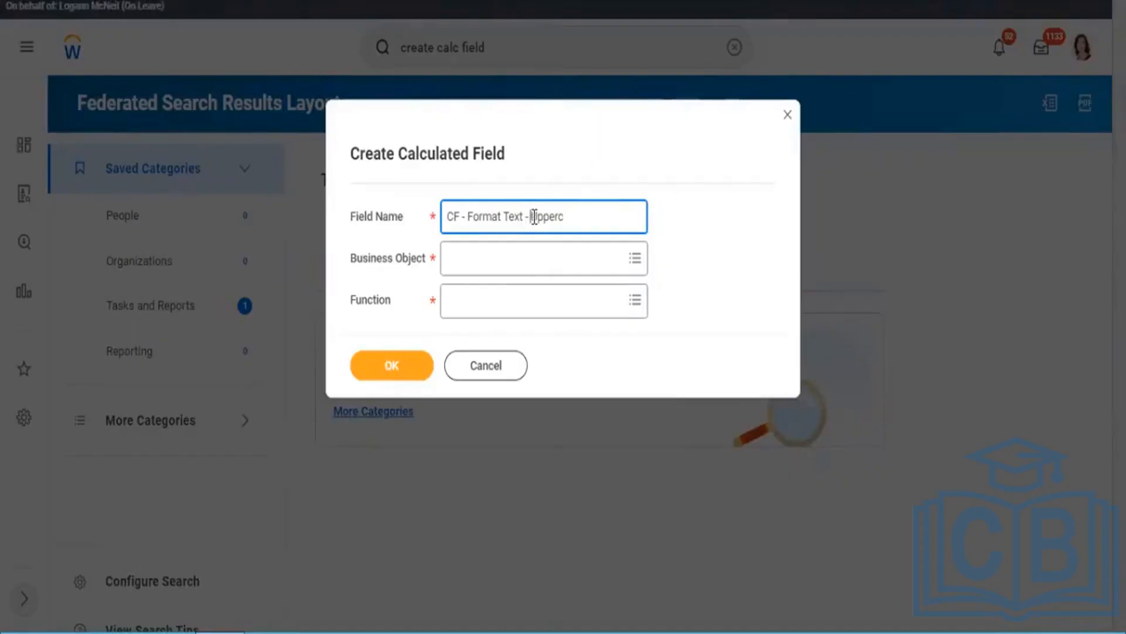
left_click(534, 216)
type("ase - Name")
Step: Set the calculated field's business object to Worker
left_click(543, 259)
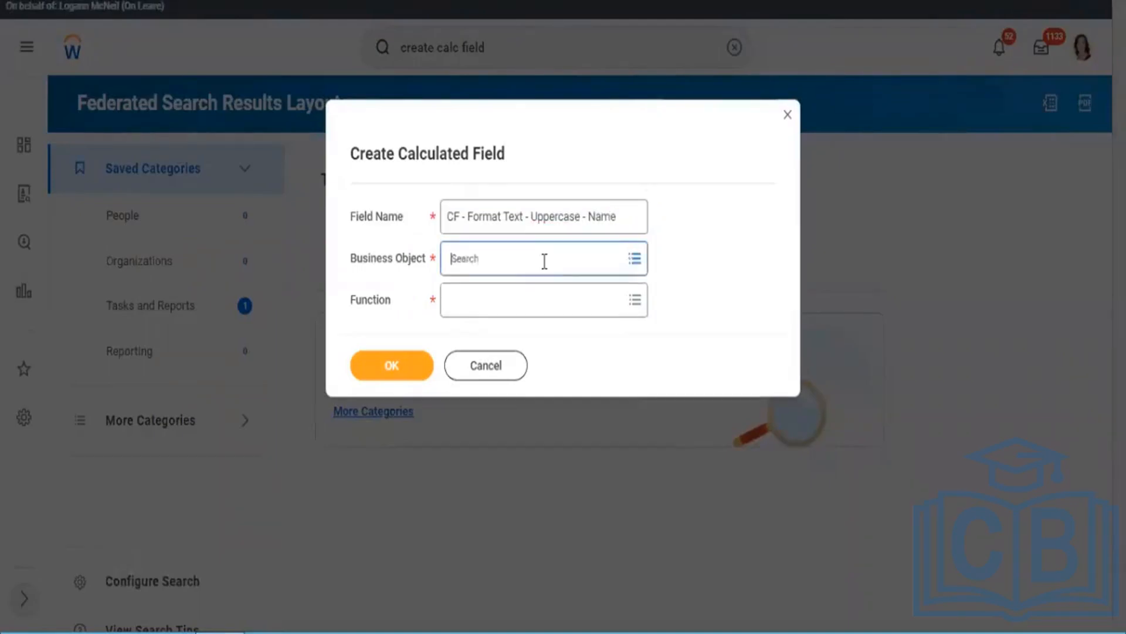
type("worker")
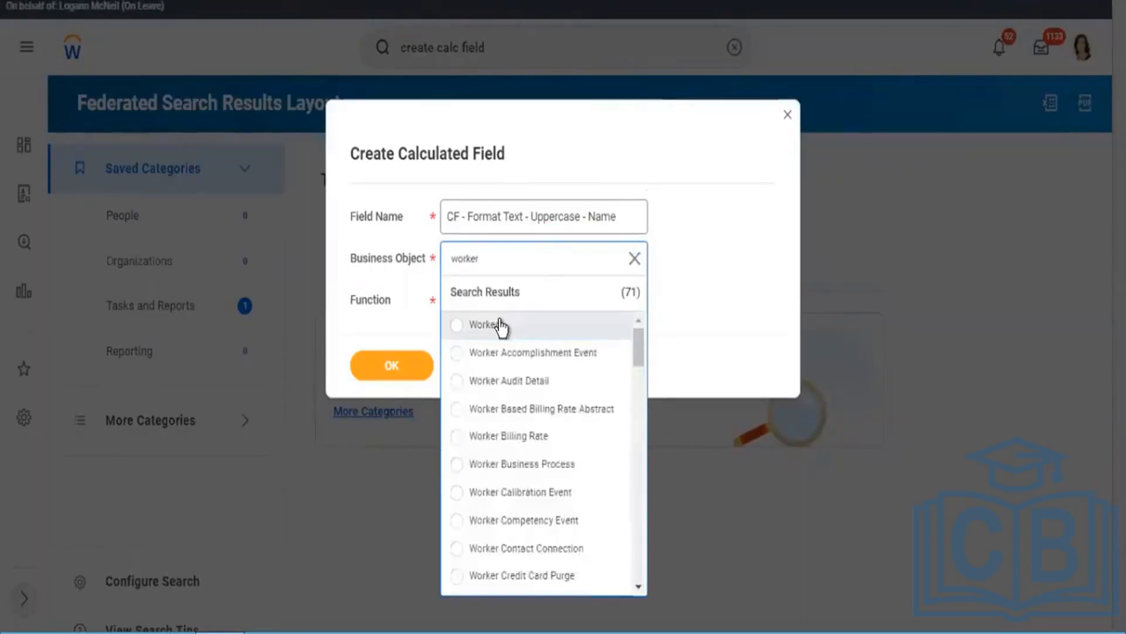
left_click(500, 327)
Step: Choose the Format Text function for the calculated field and proceed to its calculation definition
left_click(483, 308)
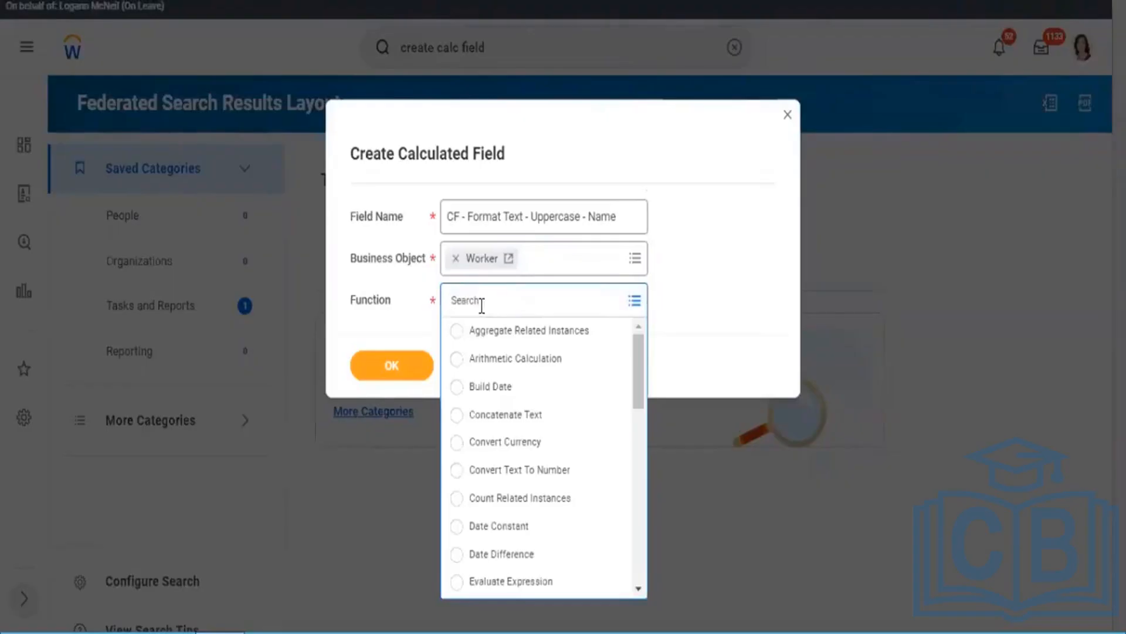
type("format")
key("Return")
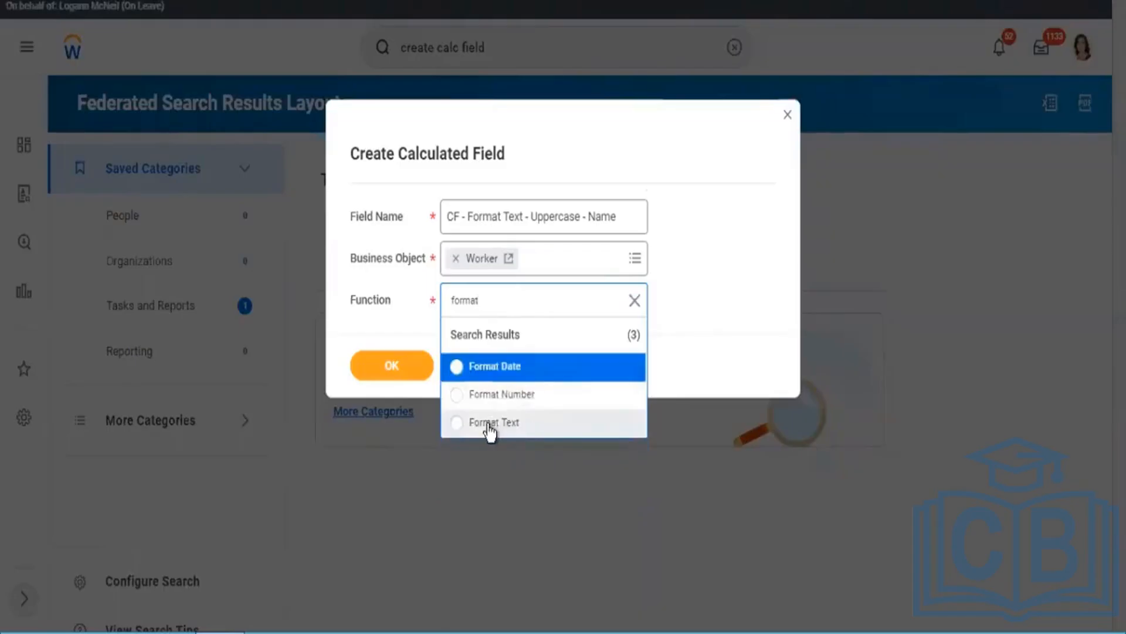
left_click(490, 424)
left_click(409, 369)
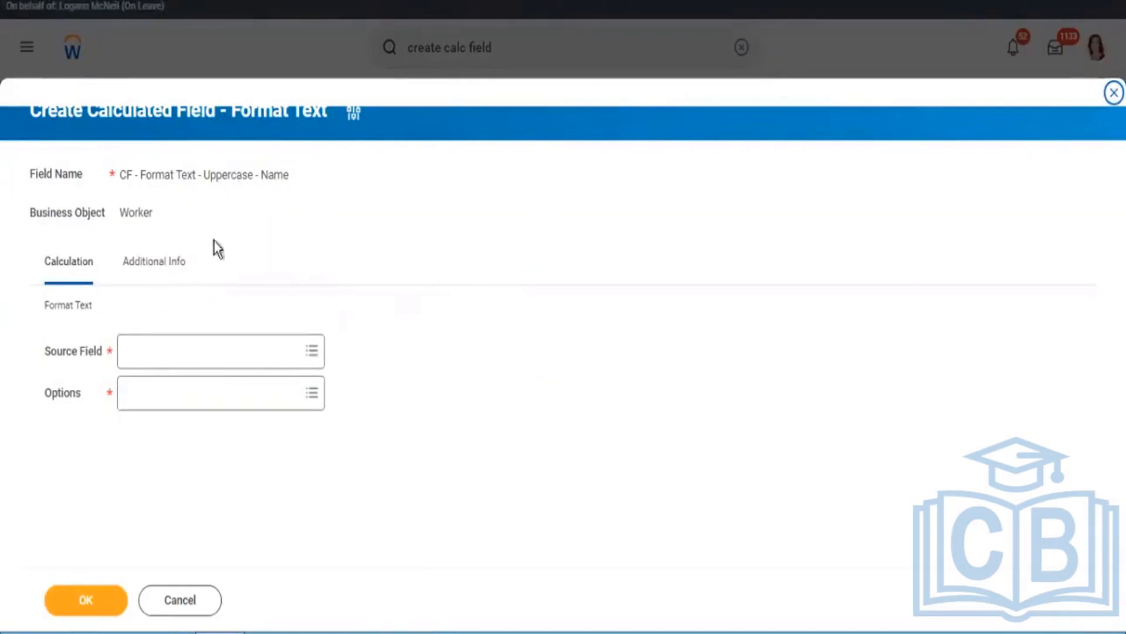
left_click_drag(44, 305, 103, 312)
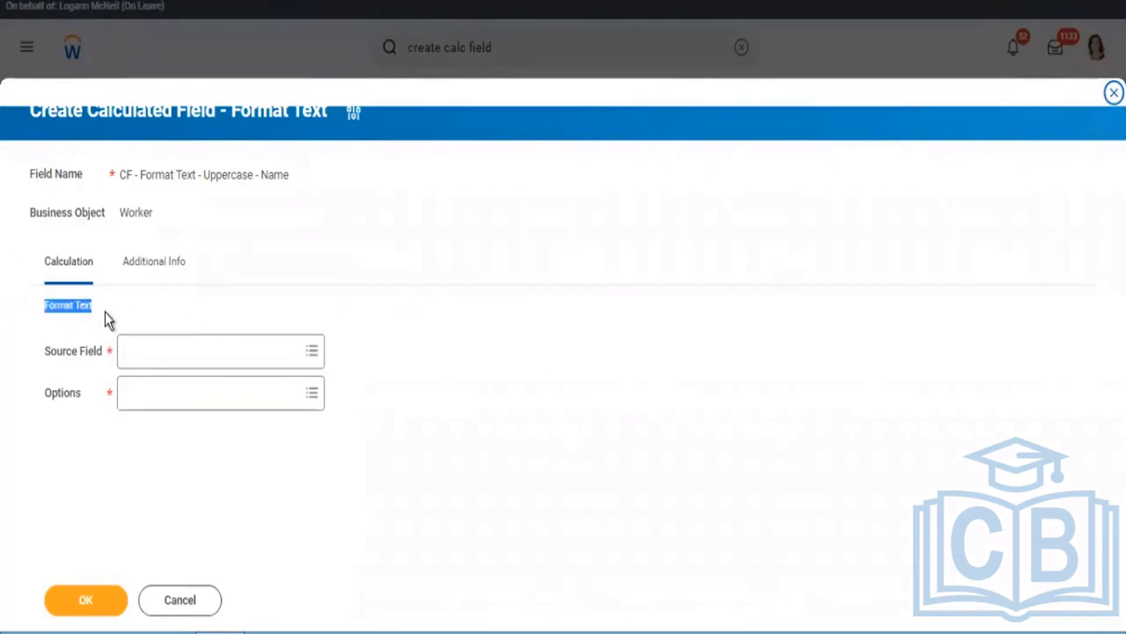
Step: Set the calculated field's source field to Full Legal Name, copying the name from the report's second column, and view its field details
left_click(159, 359)
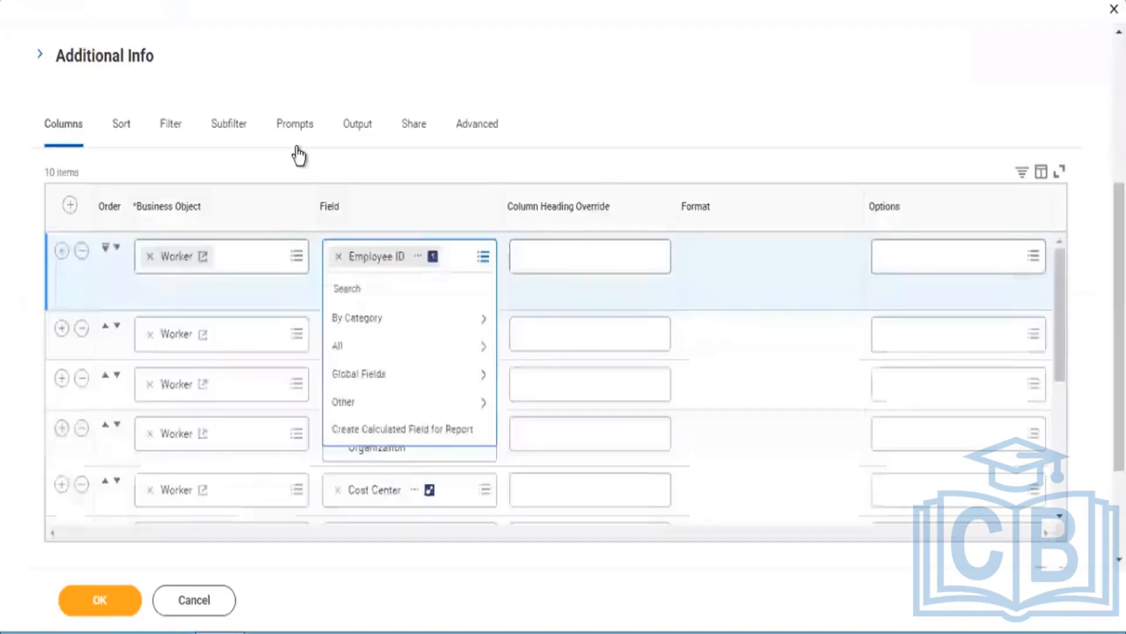
left_click(472, 259)
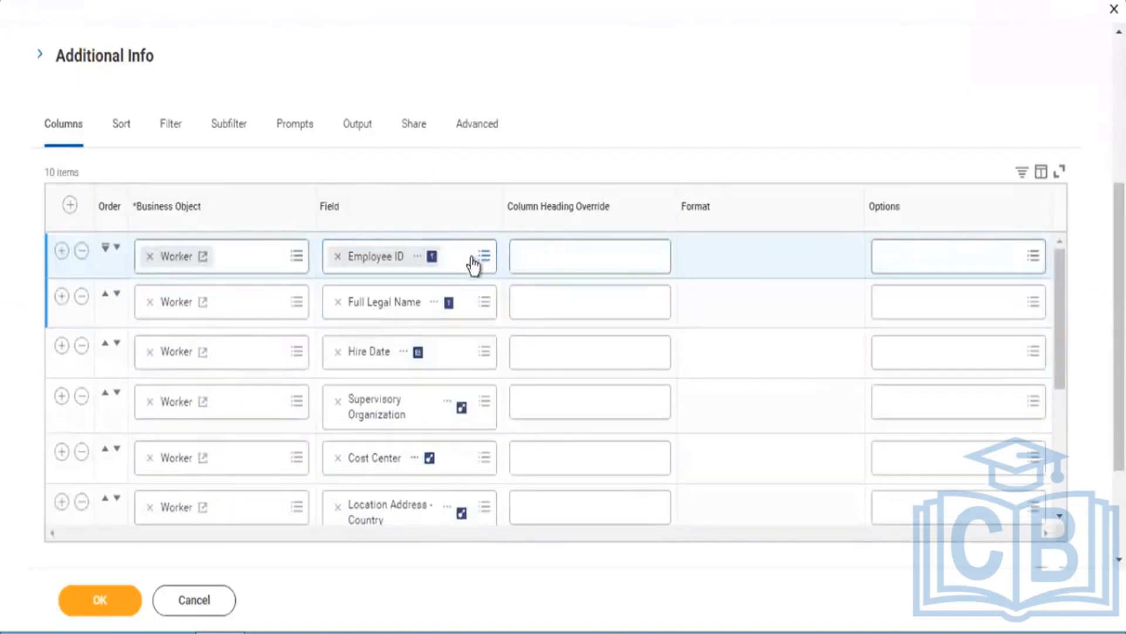
right_click(382, 307)
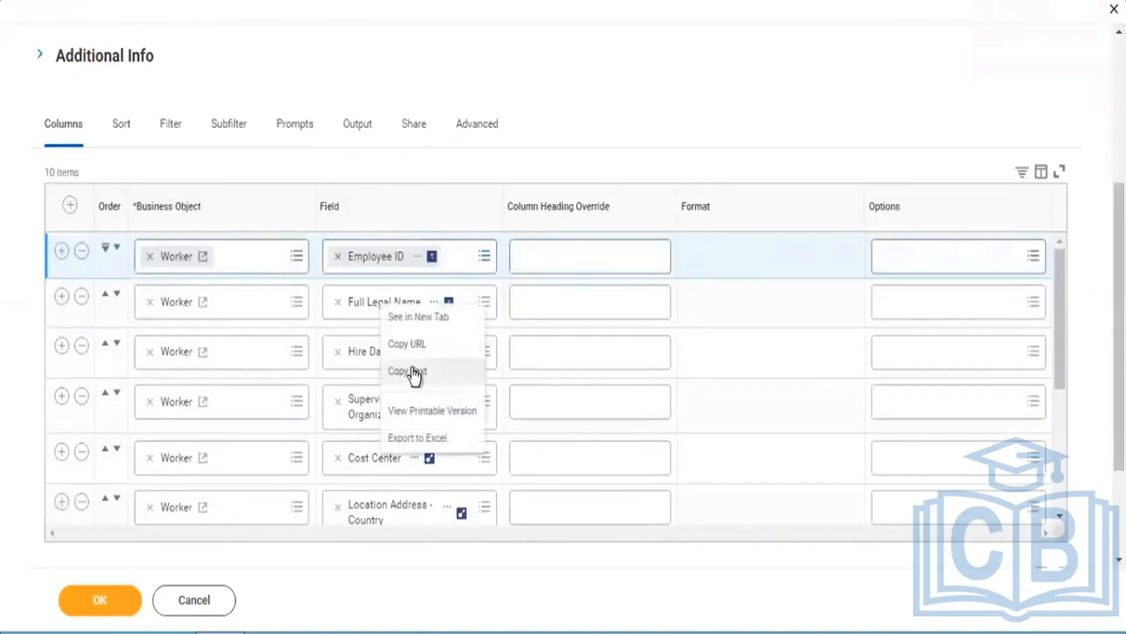
left_click(415, 372)
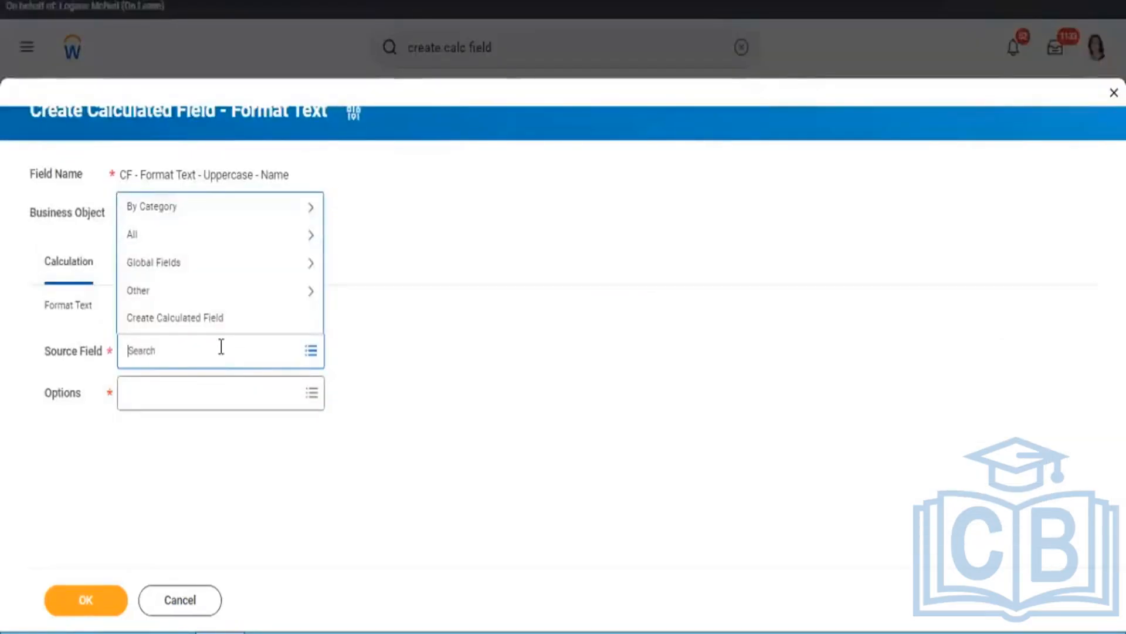
key("ctrl+v")
key("Return")
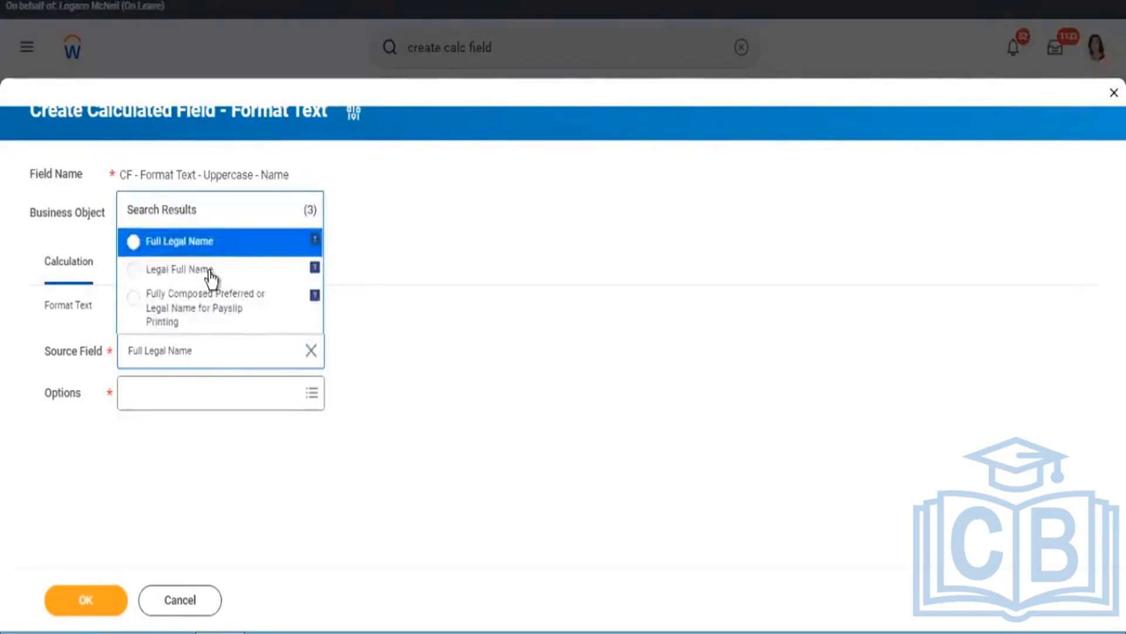
left_click(208, 258)
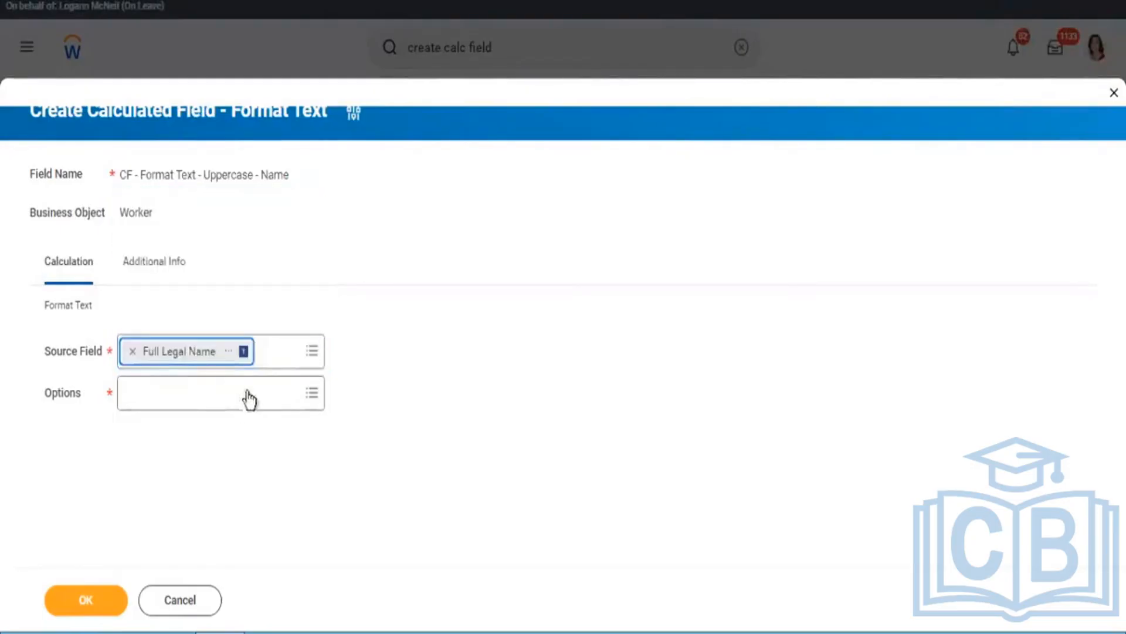
left_click(230, 361)
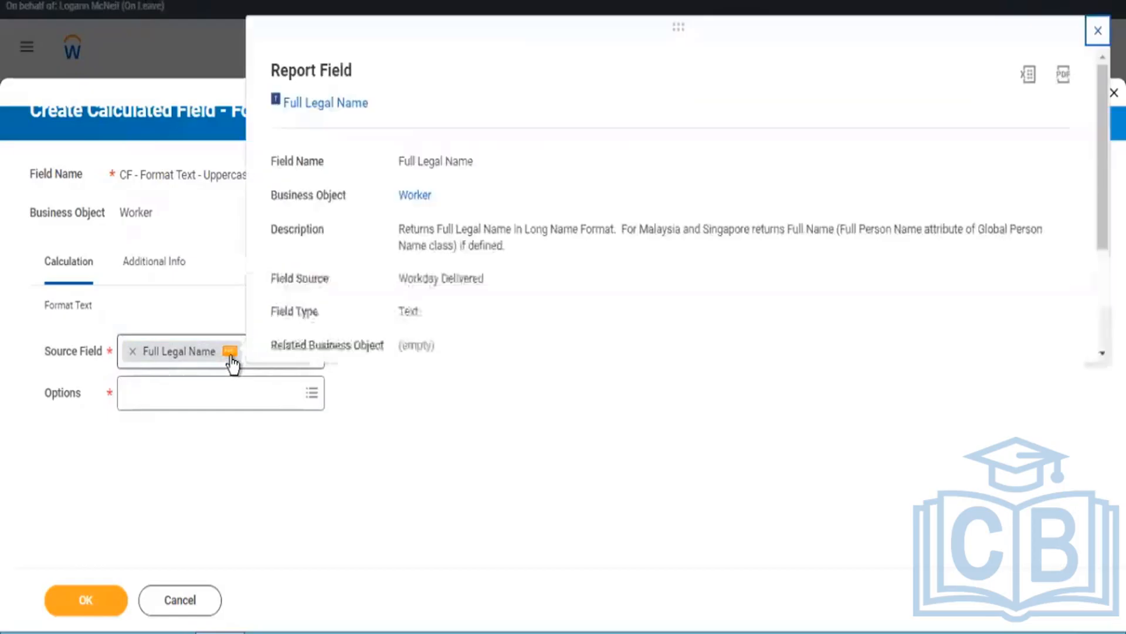
left_click(192, 453)
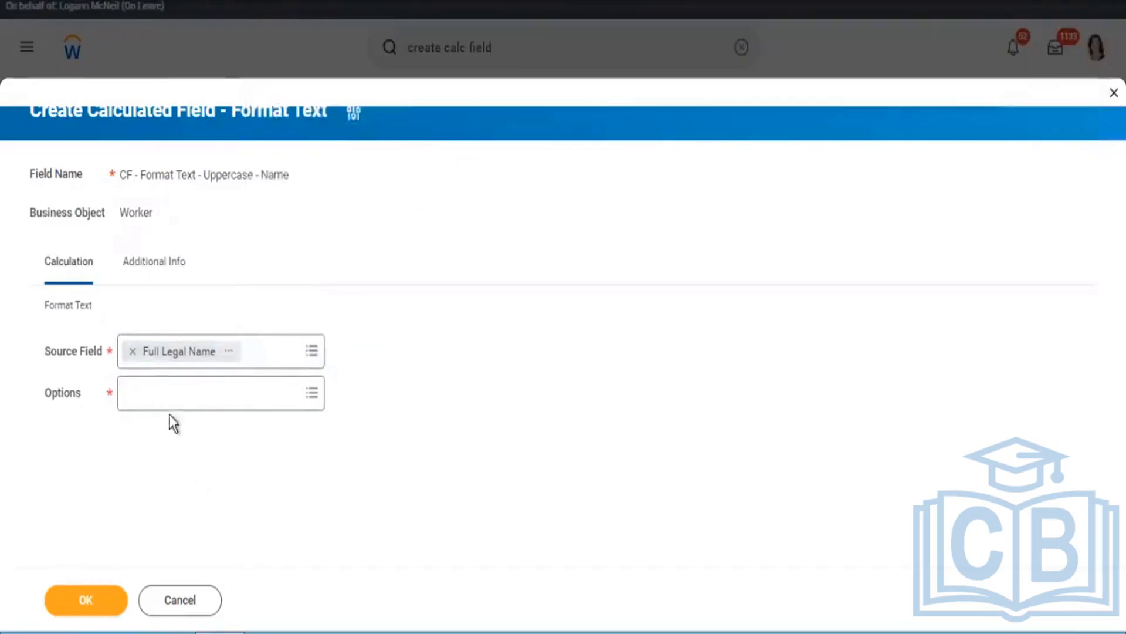
Step: Set the text formatting option to Upper Case and save the calculated field
left_click(168, 393)
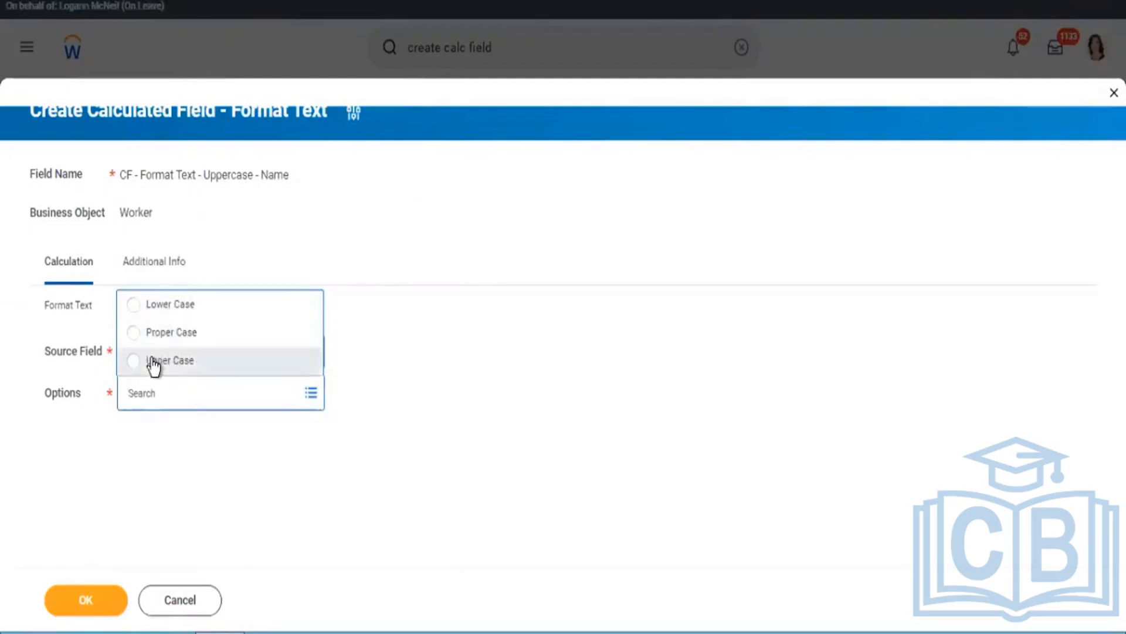
left_click(154, 365)
left_click(86, 600)
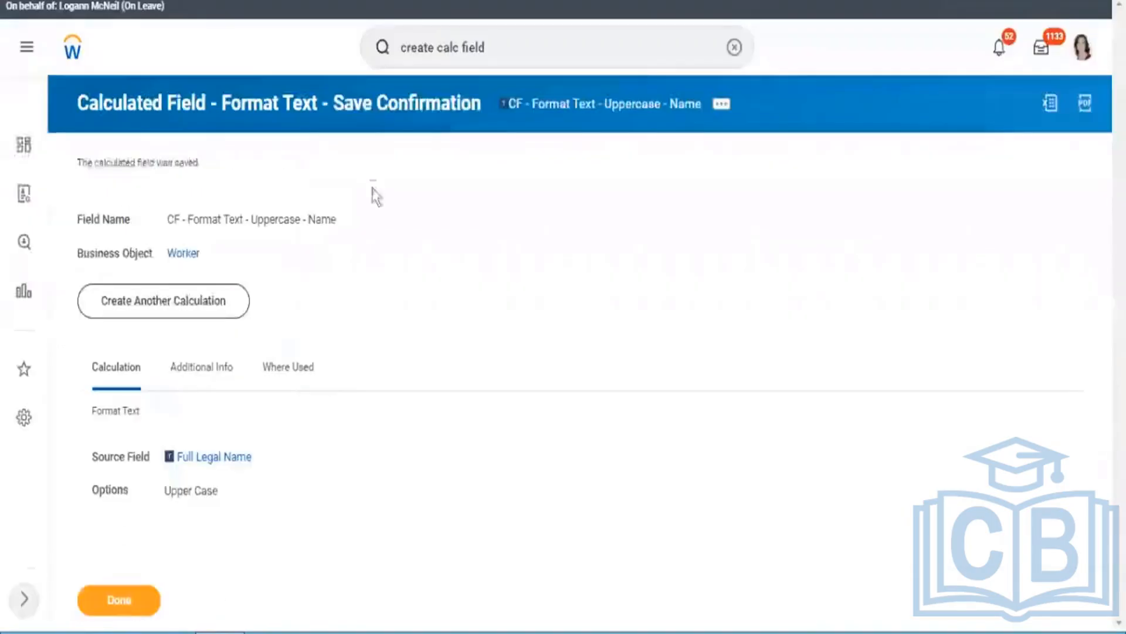
Step: Copy the saved calculated field's name and add CF - Format Text - Uppercase - Name as a report column directly after Full Legal Name
right_click(574, 108)
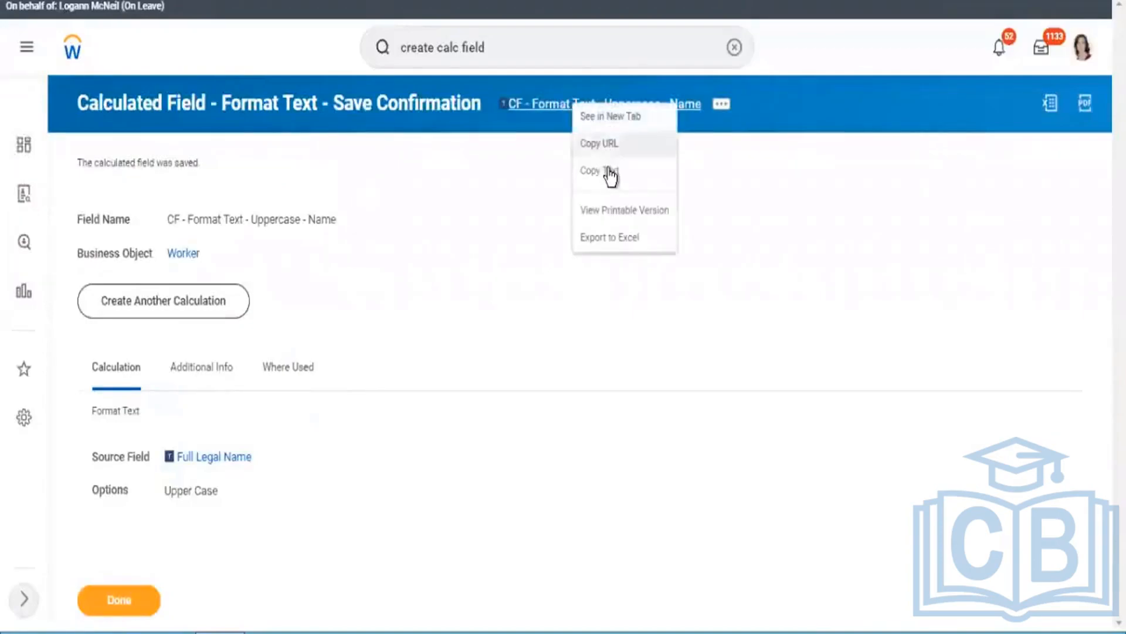
left_click(609, 171)
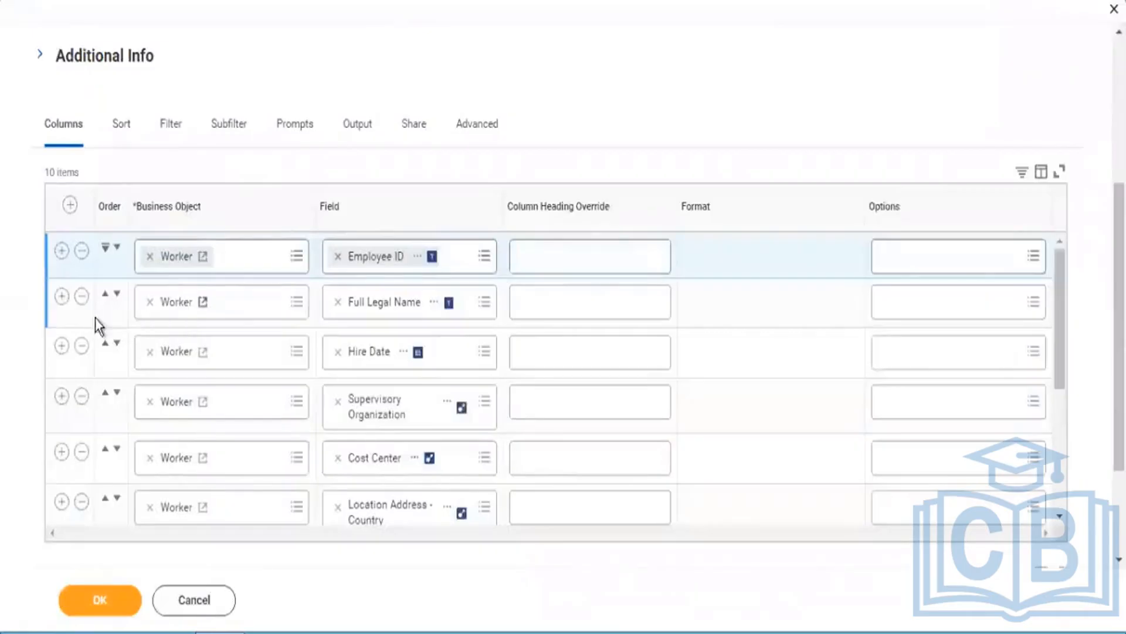
left_click(61, 297)
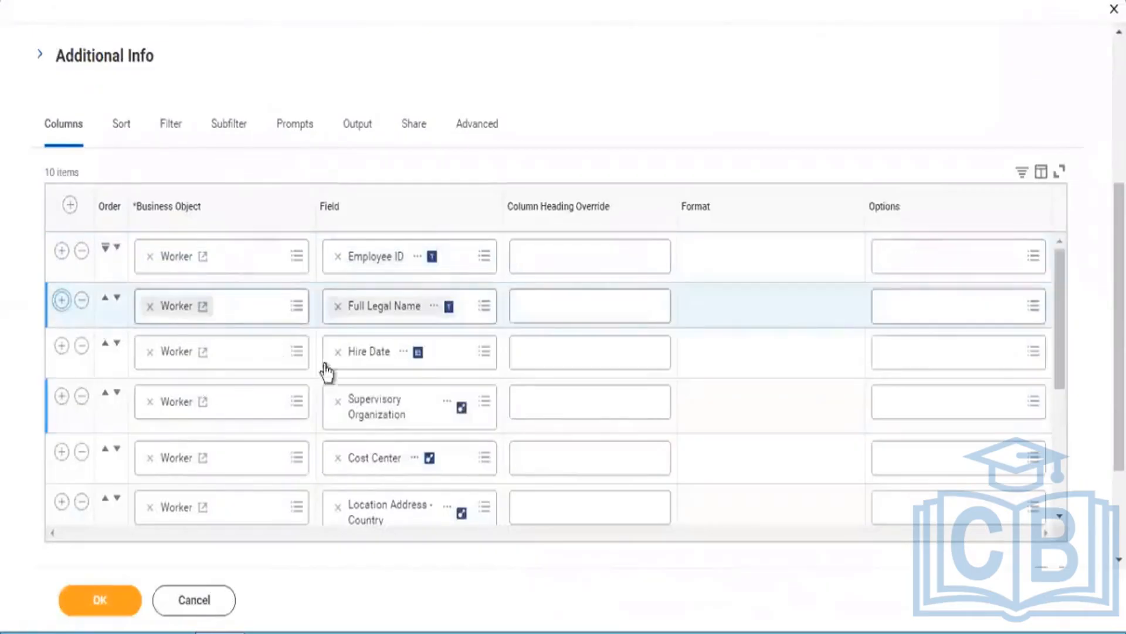
left_click(375, 365)
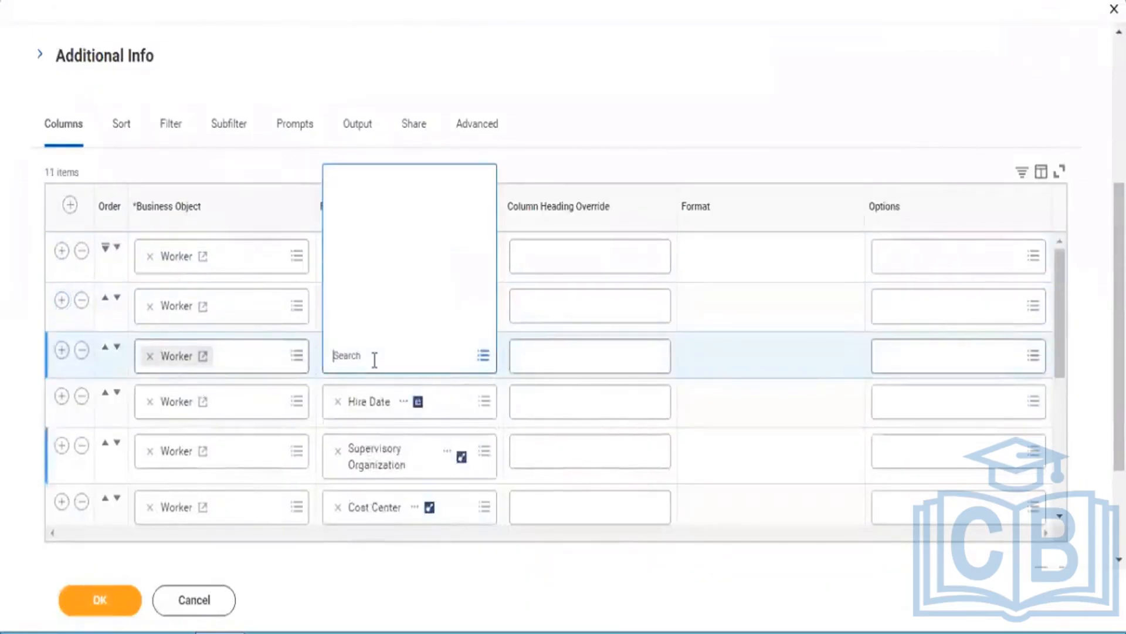
key("ctrl+v")
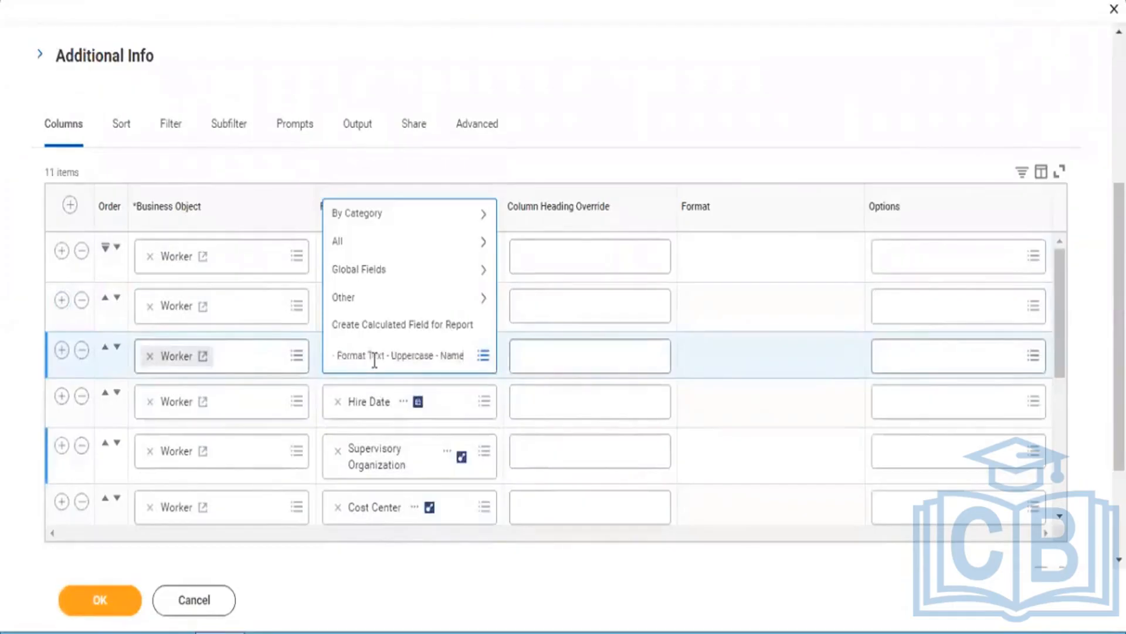
key("Return")
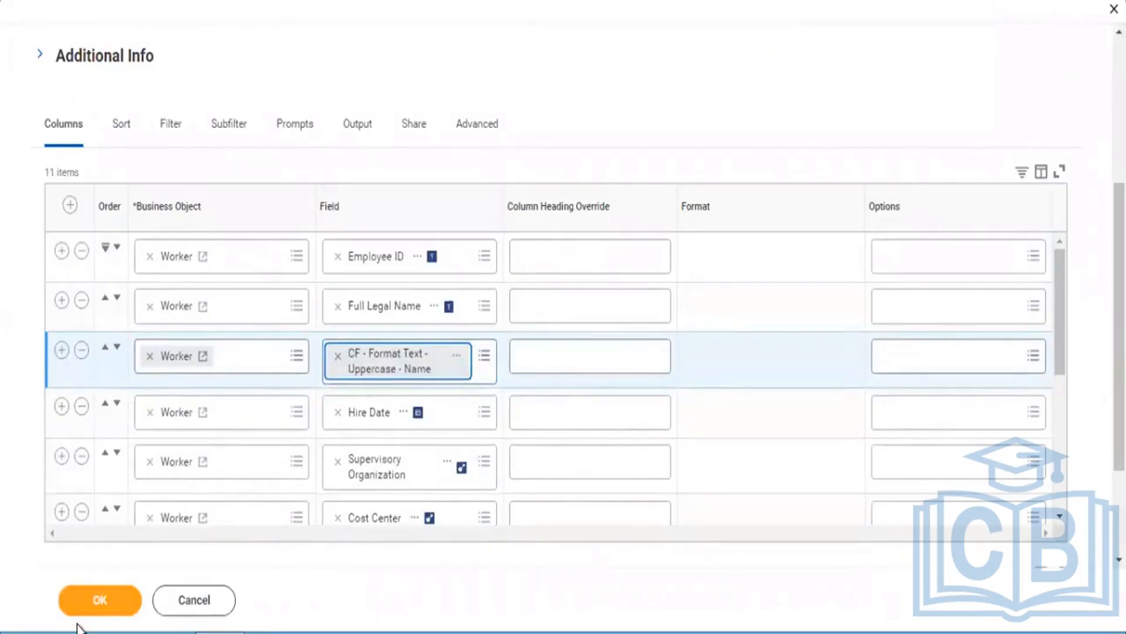
Step: Save the report definition, run RPT - All Calculated Fields, and check the first worker's uppercase name
left_click(86, 601)
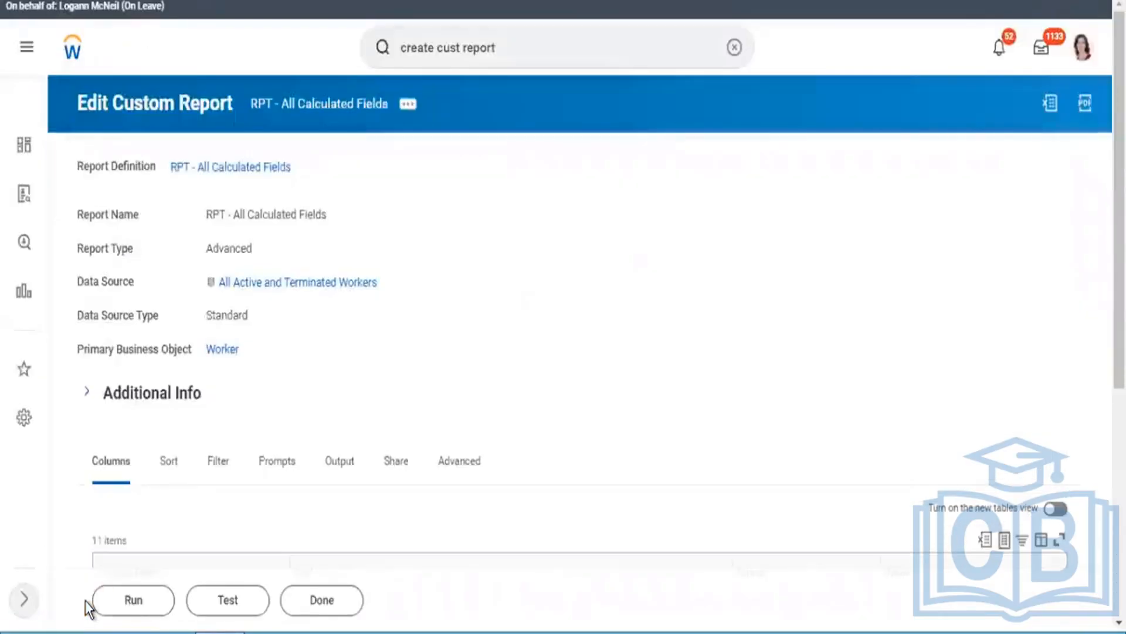
left_click(132, 610)
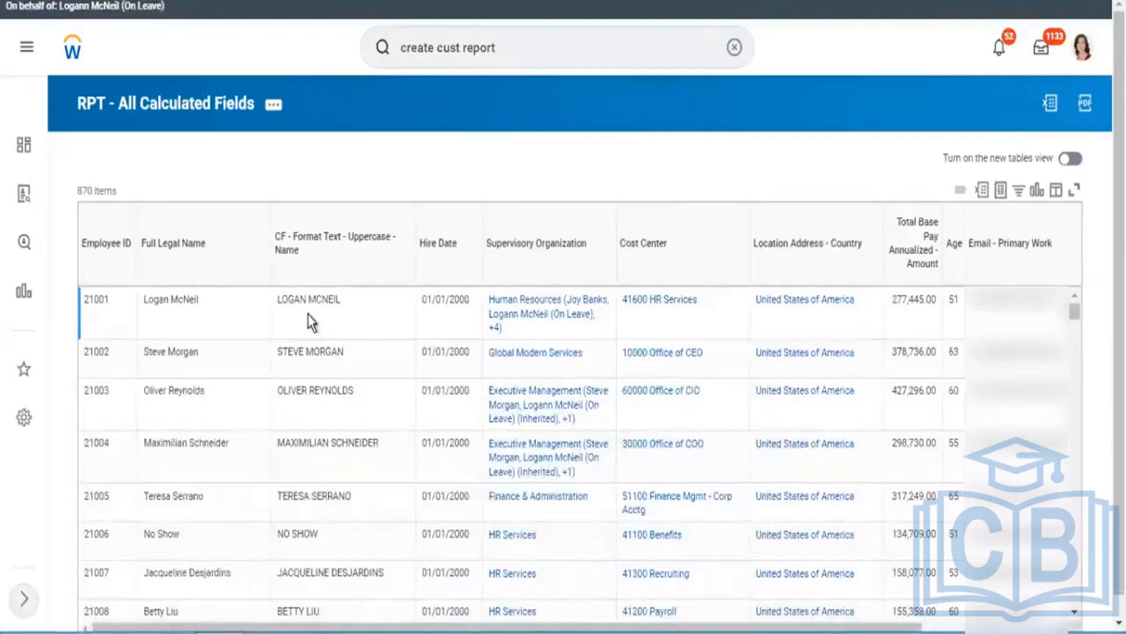
triple_click(324, 309)
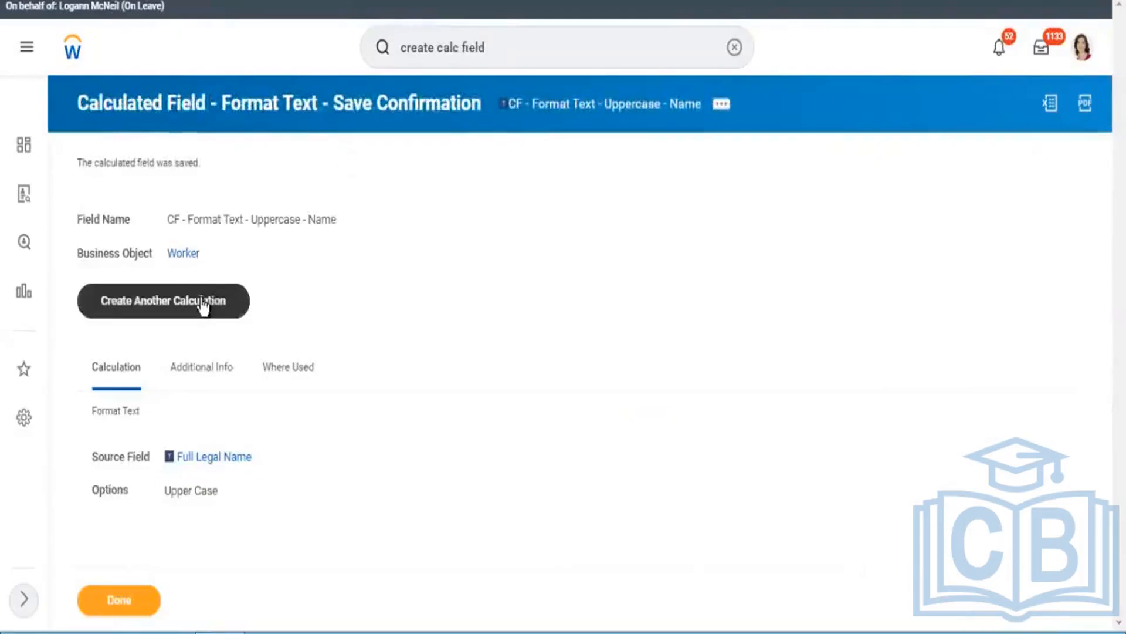
Step: Start another calculation from the saved calculated field, examine the functions offered, and cancel the form
left_click(203, 302)
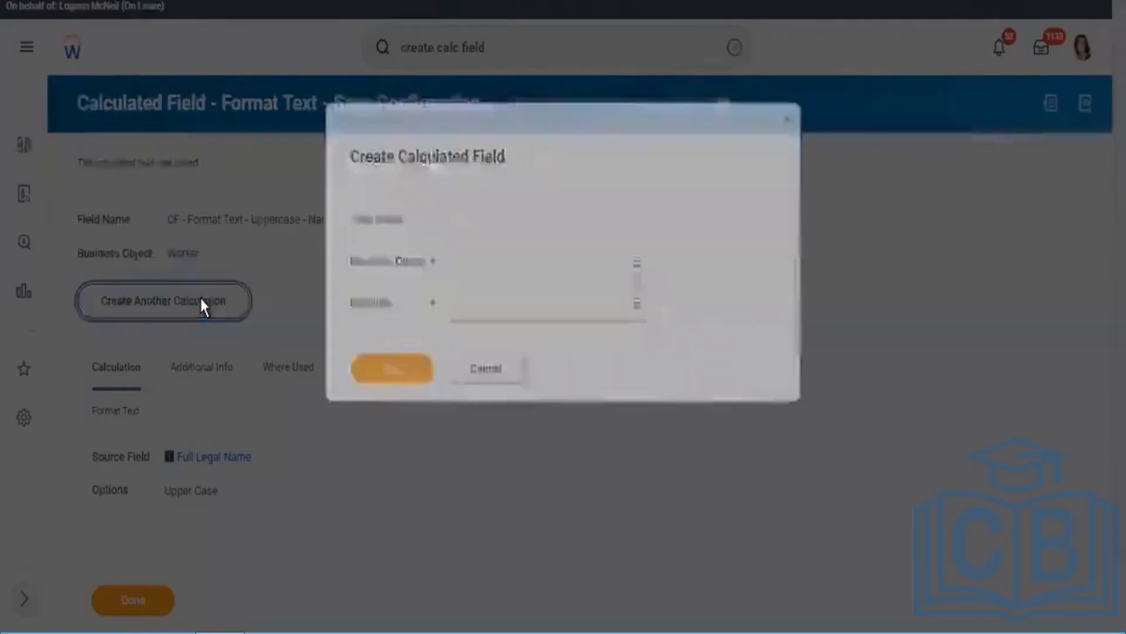
left_click(483, 302)
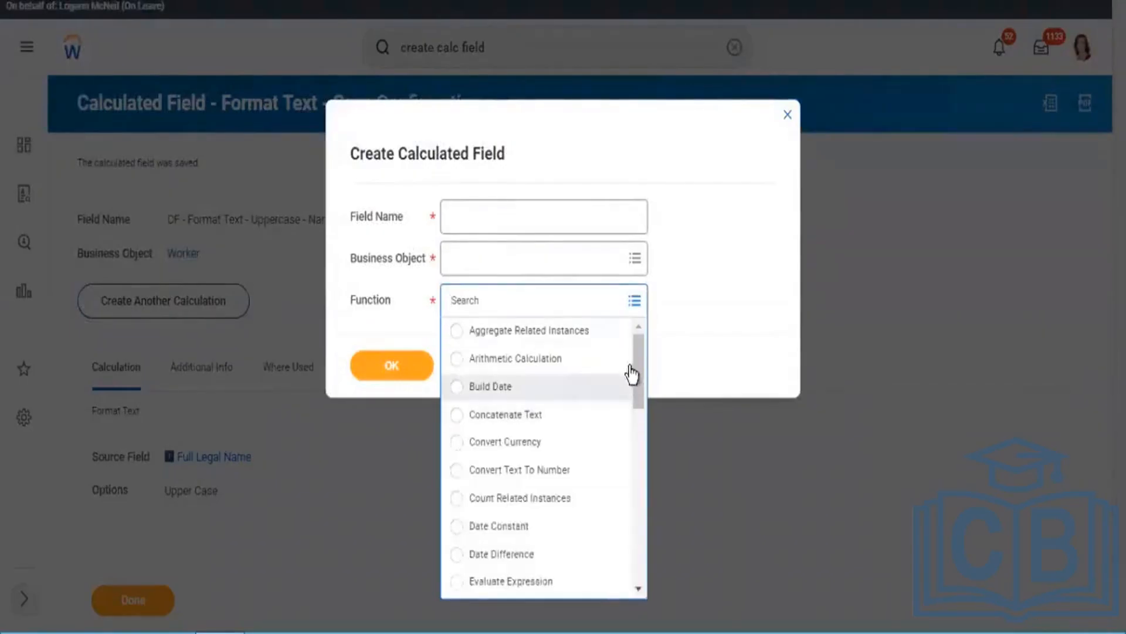
left_click_drag(638, 354, 629, 316)
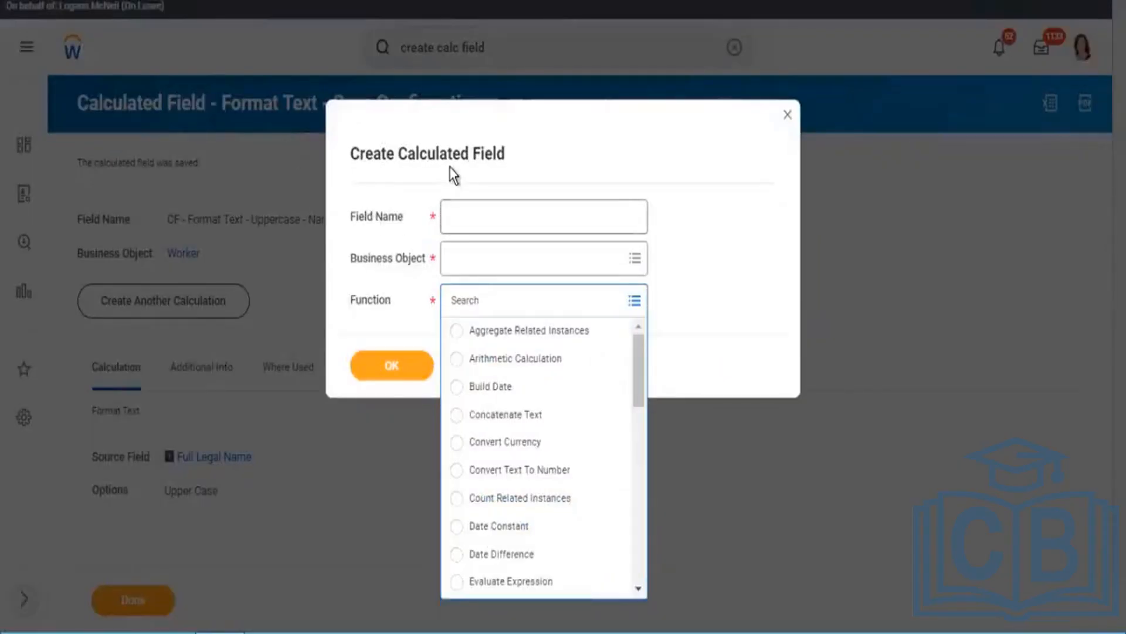
left_click(449, 168)
left_click(519, 374)
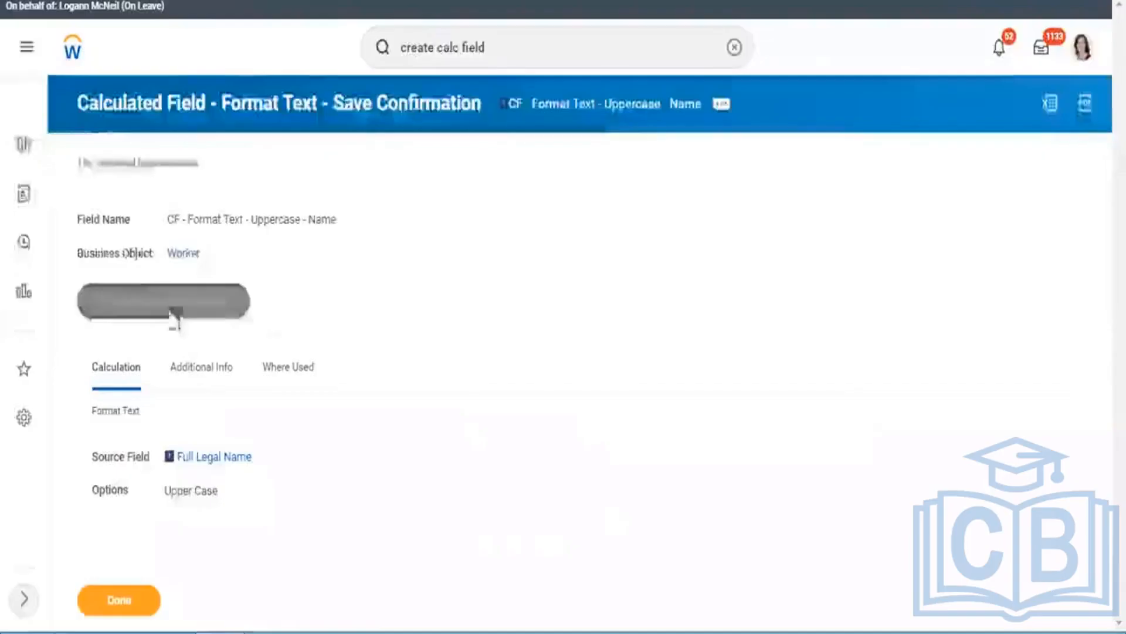
left_click(170, 308)
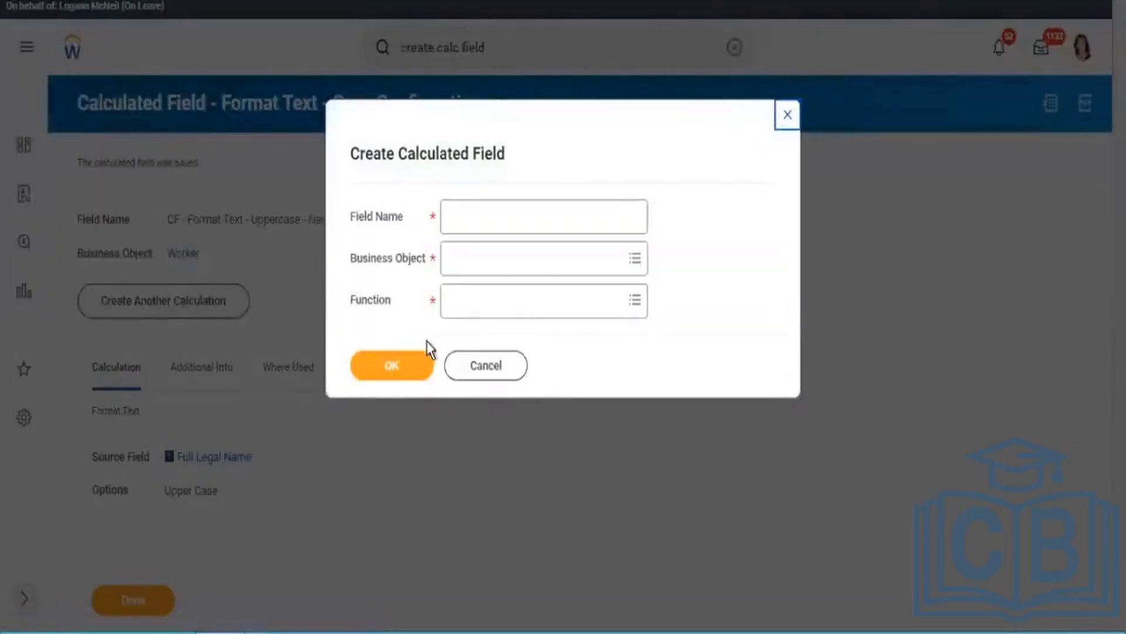
left_click(496, 371)
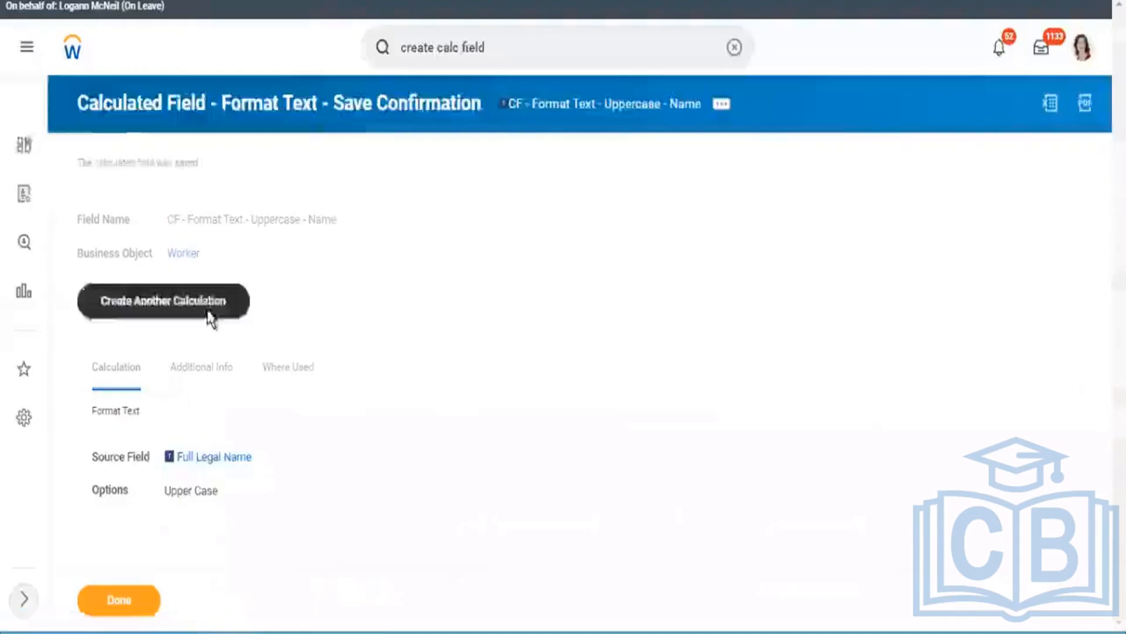
left_click(209, 313)
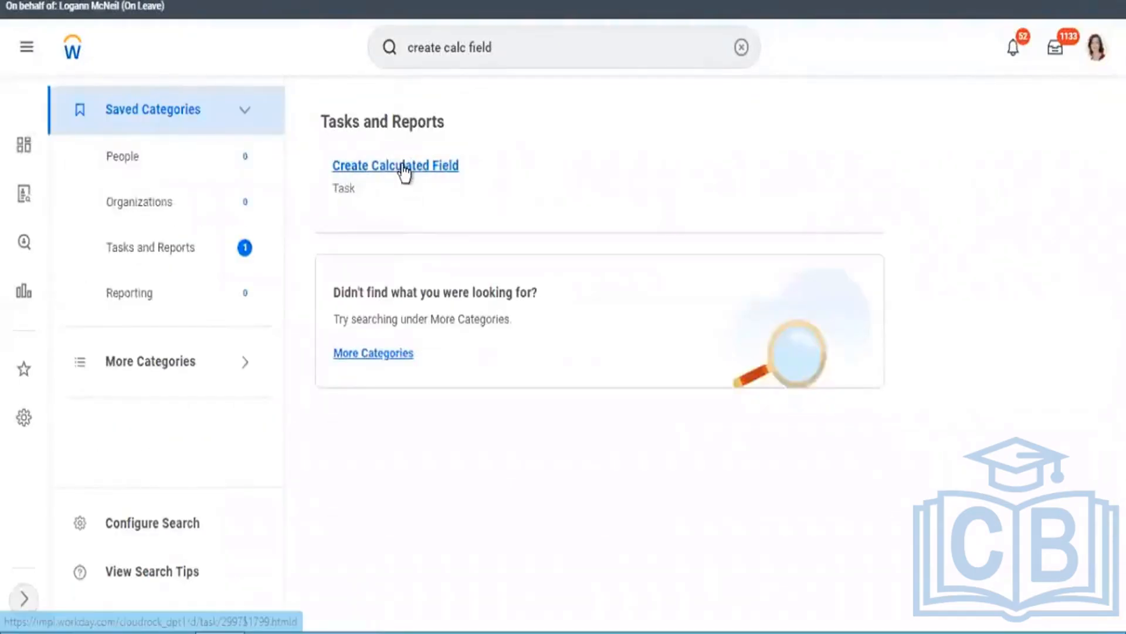
Step: Open the Create Calculated Field task from the search results and name the field "CF - Concat - Employee ID+Employee Name"
left_click(396, 205)
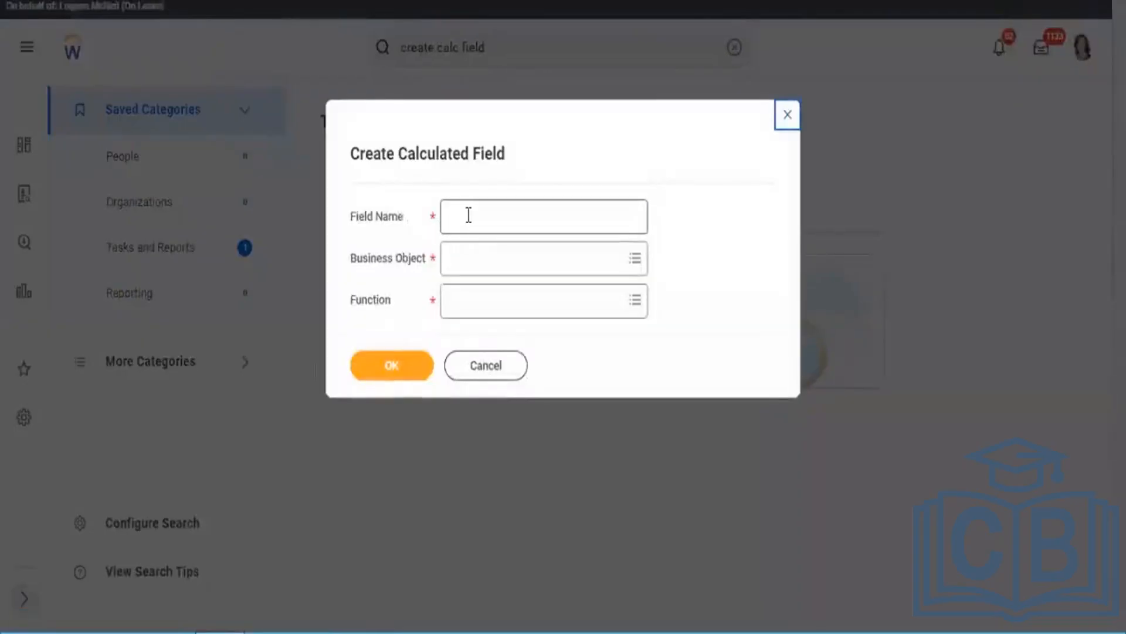
type("CF")
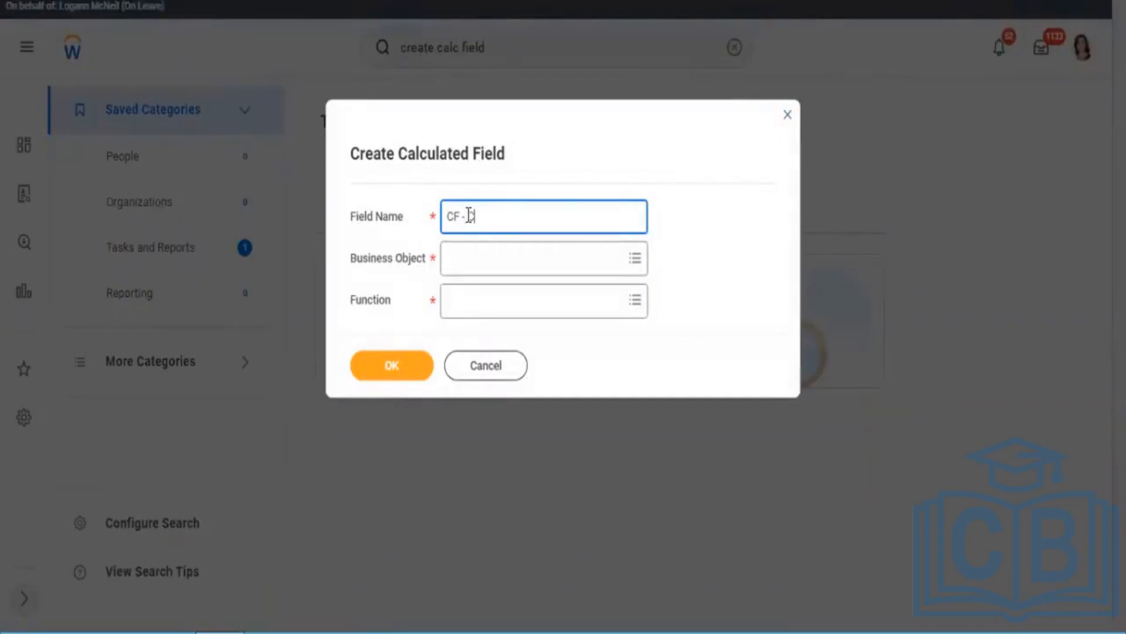
type(" - Concat - Employe")
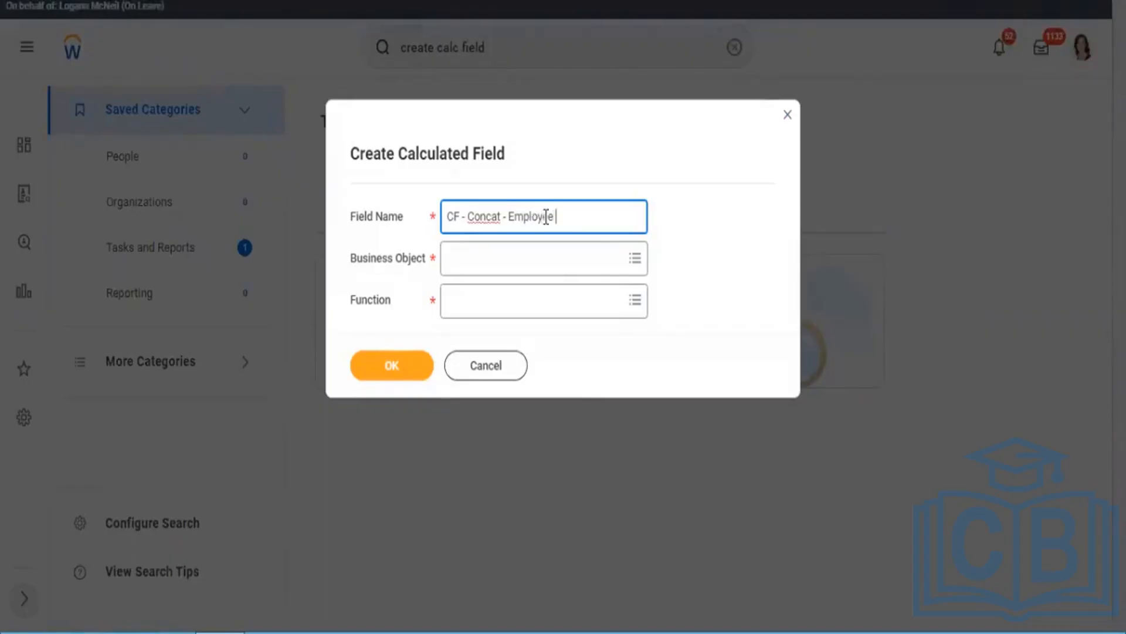
type("e ID+Employee Name")
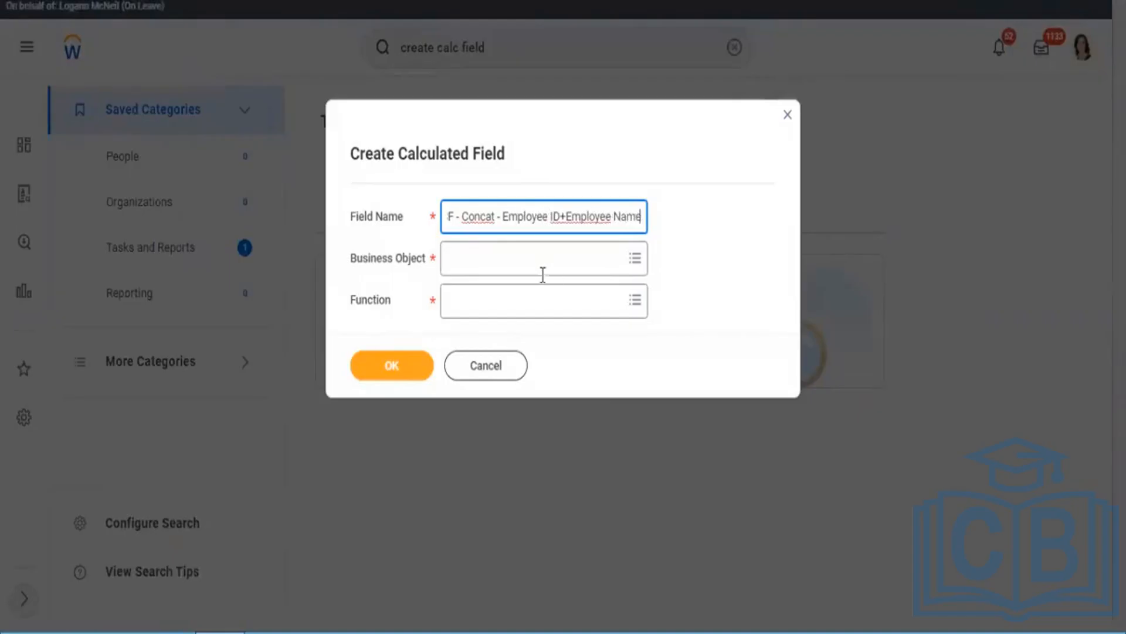
Step: Set the business object of the concatenation field to Worker
left_click(544, 258)
type("worker")
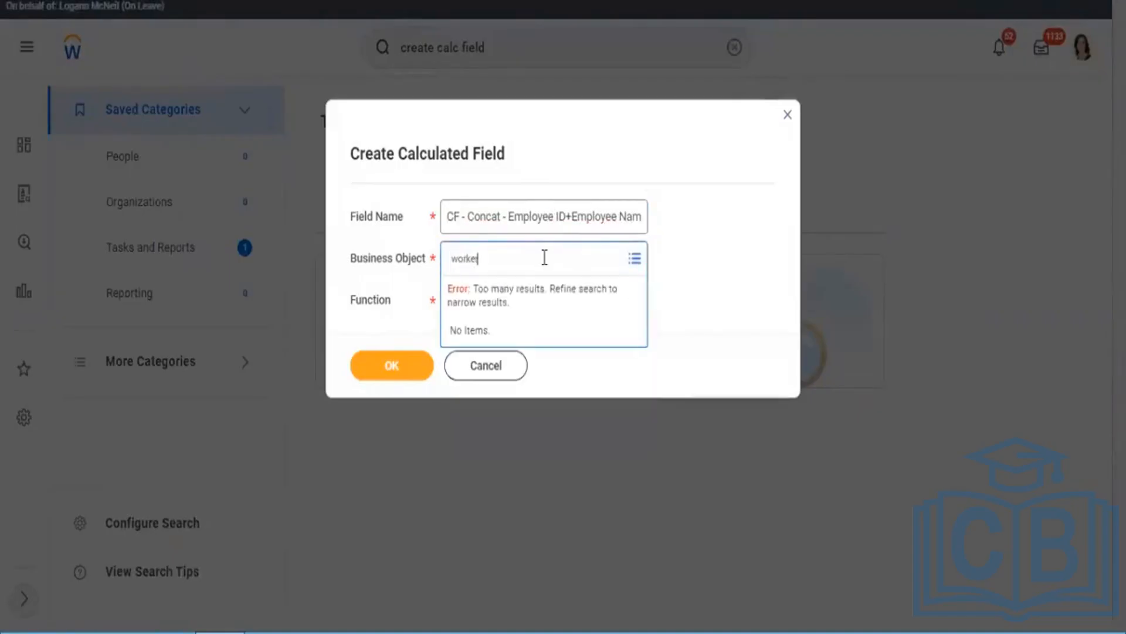
key("Return")
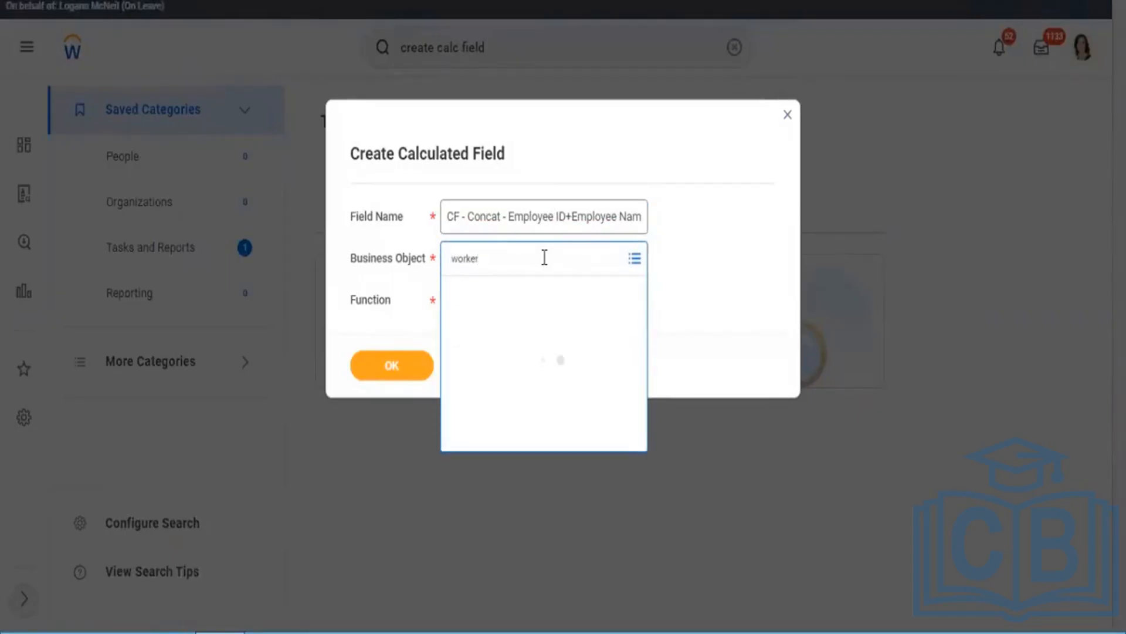
left_click(485, 327)
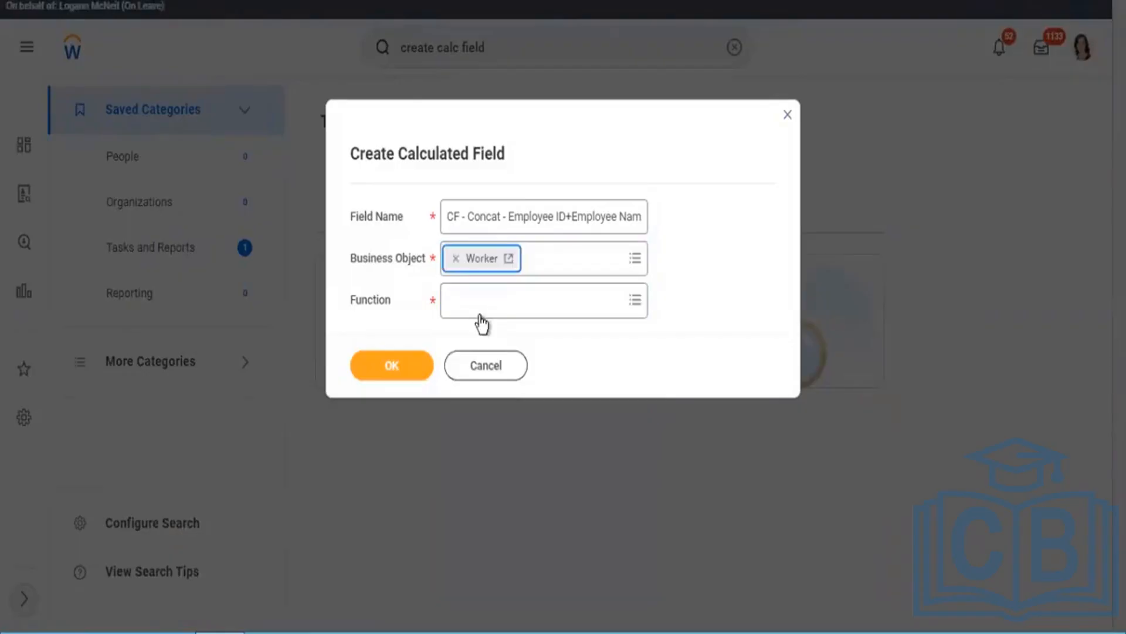
Step: Choose Concatenate Text as the function of the new calculated field and continue to its calculation definition
left_click(480, 313)
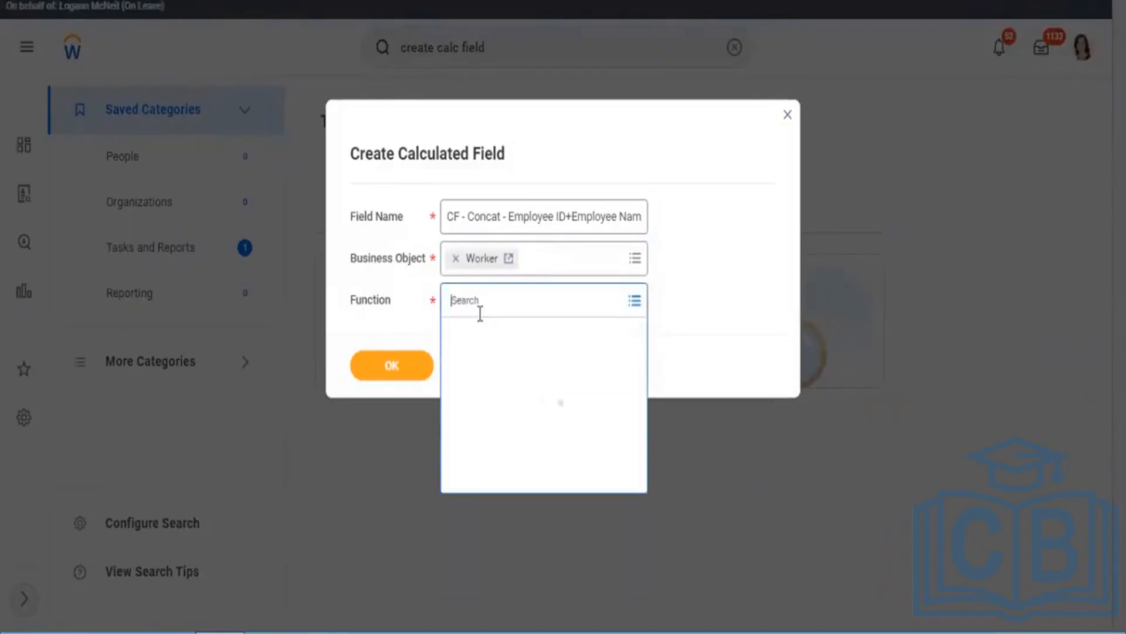
type("c")
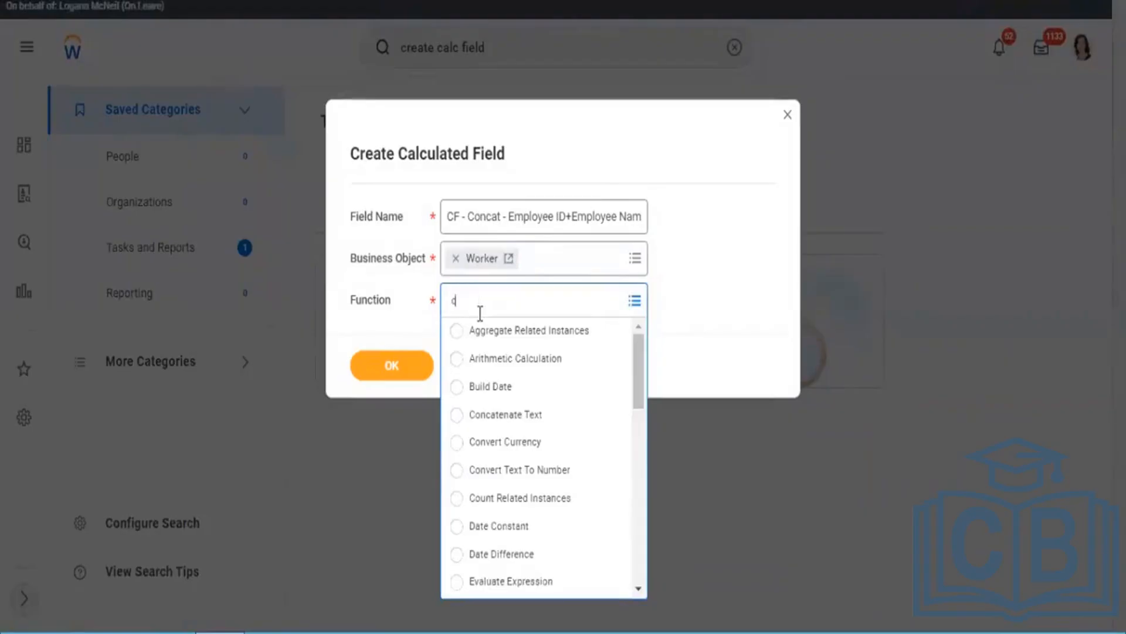
type("oncat")
key("Return")
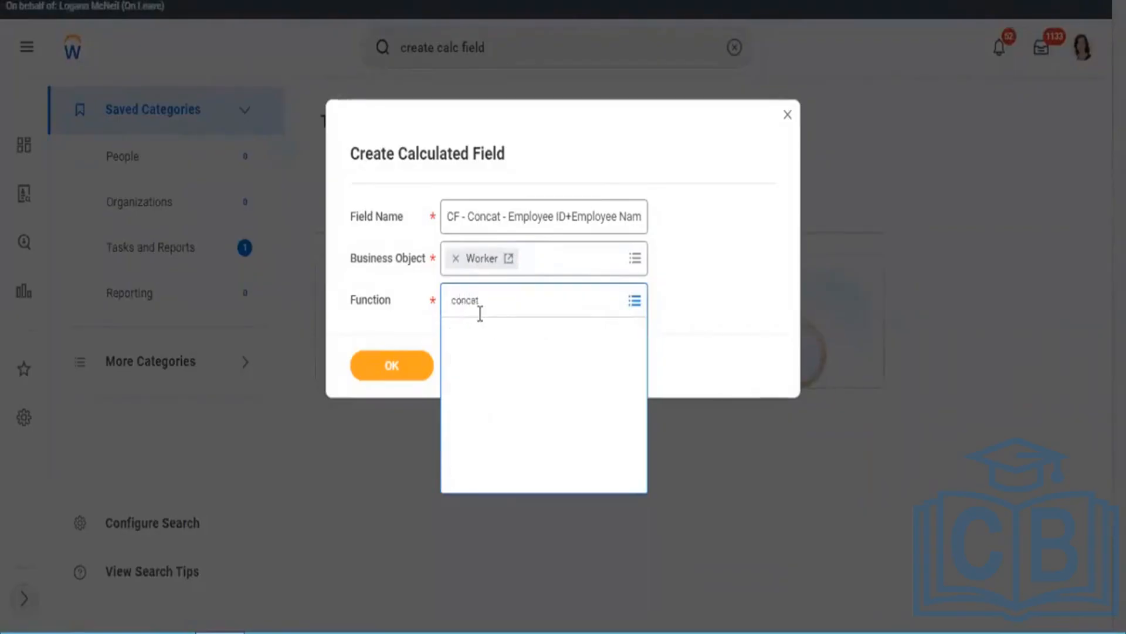
left_click(403, 369)
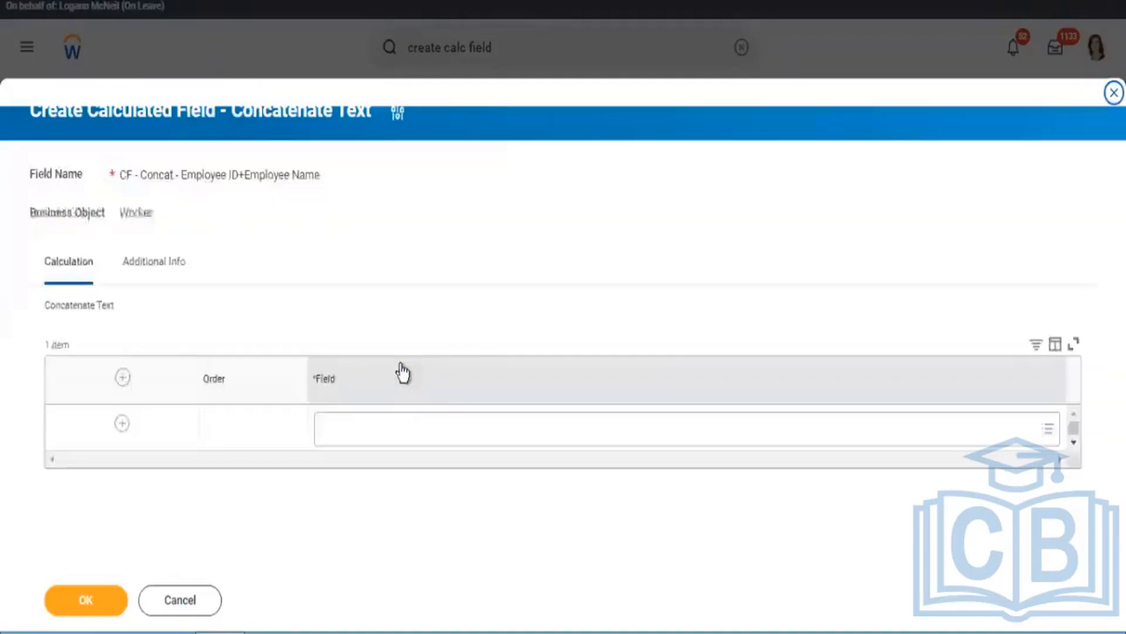
Step: Set Employee ID as the first field of the text concatenation
left_click(382, 419)
type("Empl")
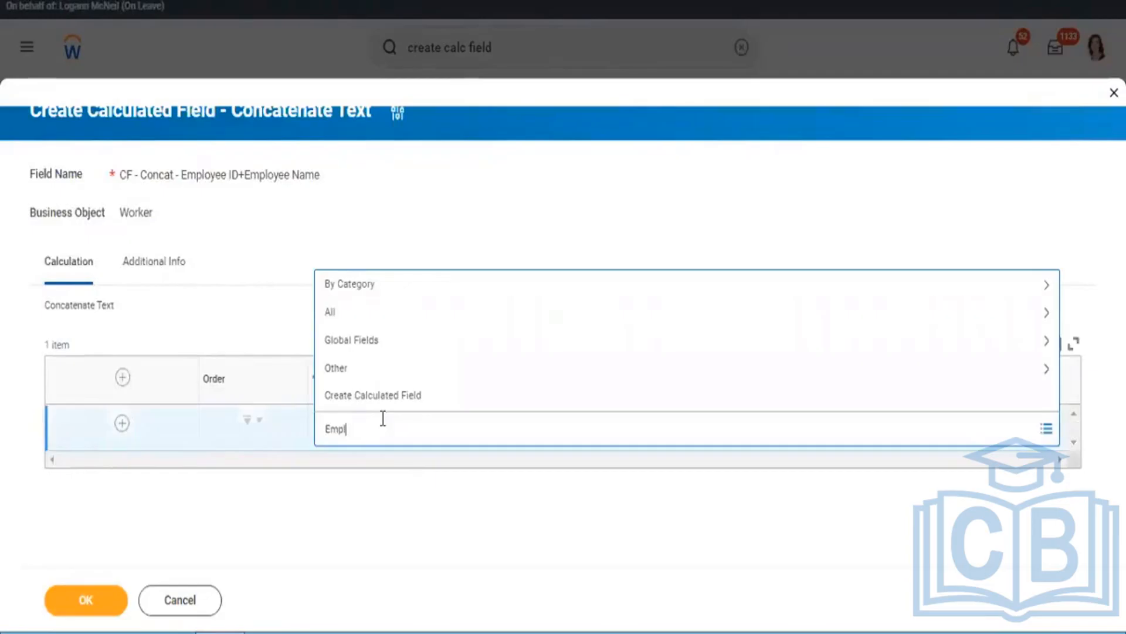
type("oyee ID")
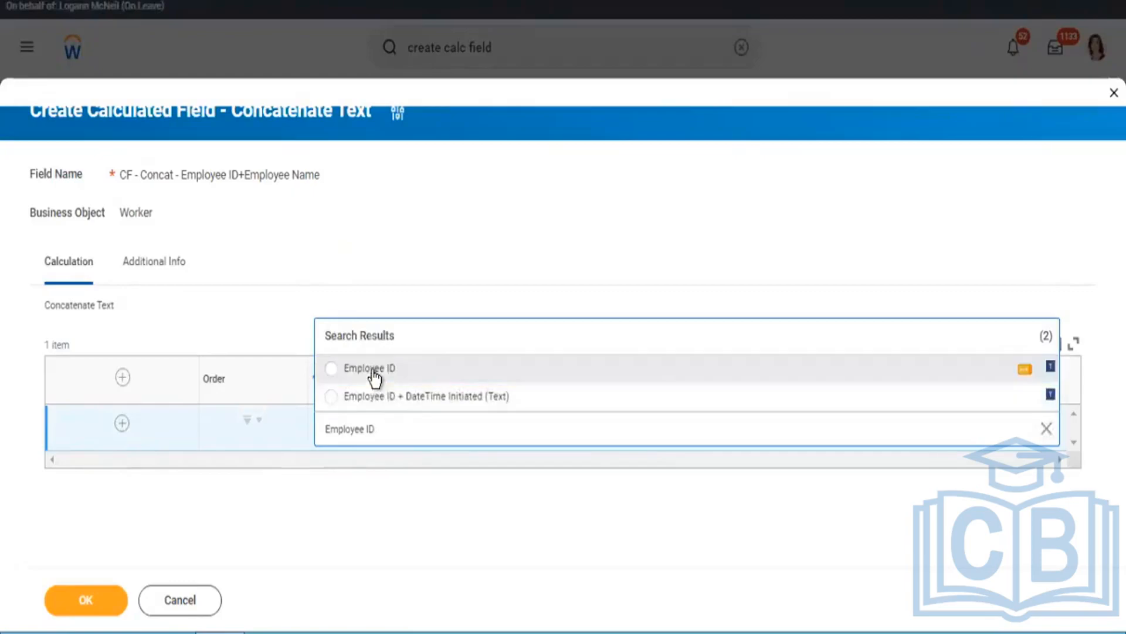
left_click(372, 370)
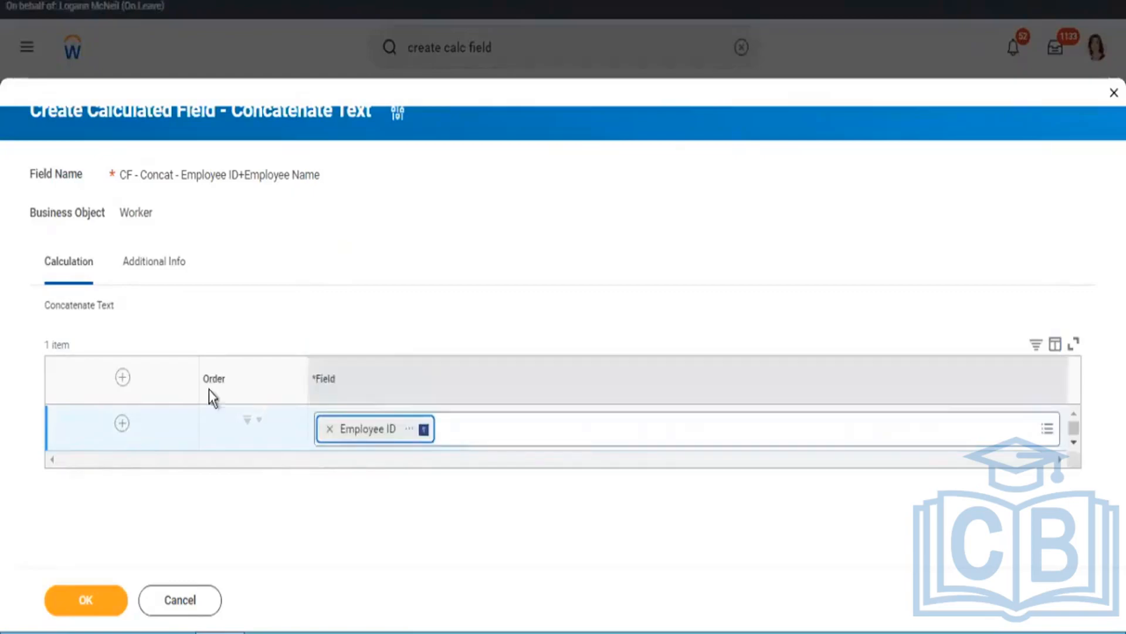
Step: Add a second row to the concatenation with Single Space as its field
left_click(122, 423)
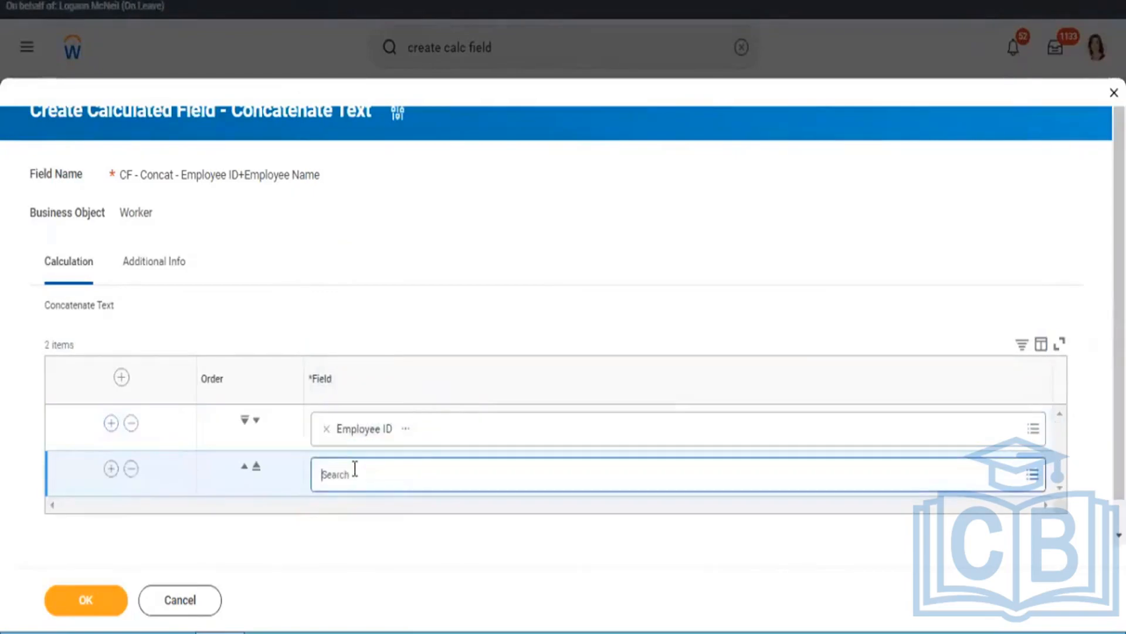
left_click(355, 469)
type("Single")
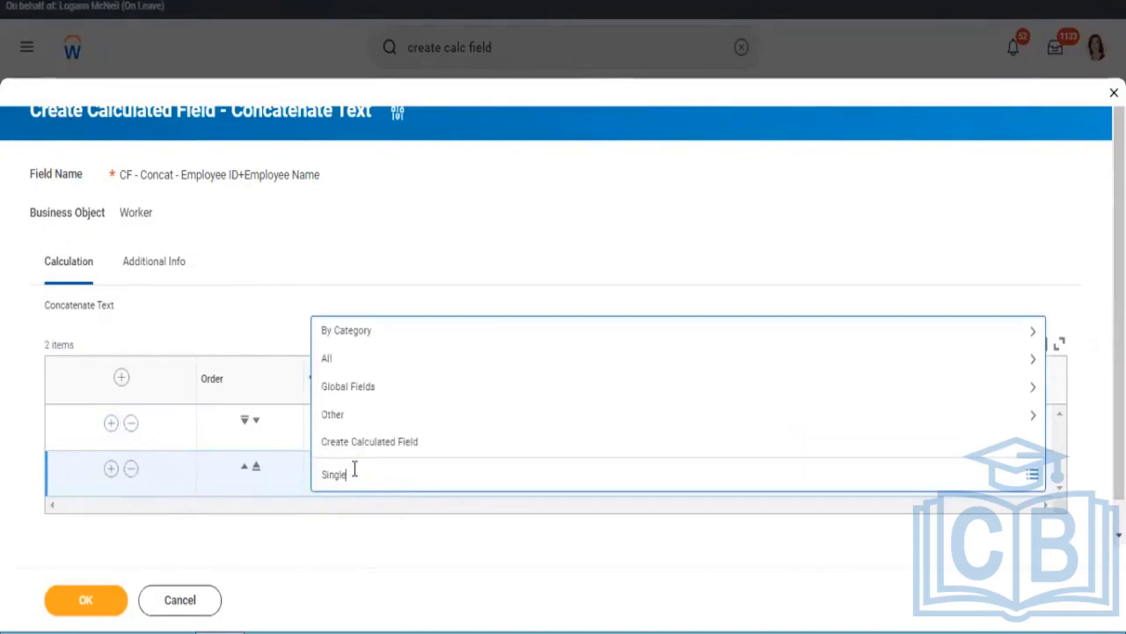
type(" Sys")
type("ce")
key("Return")
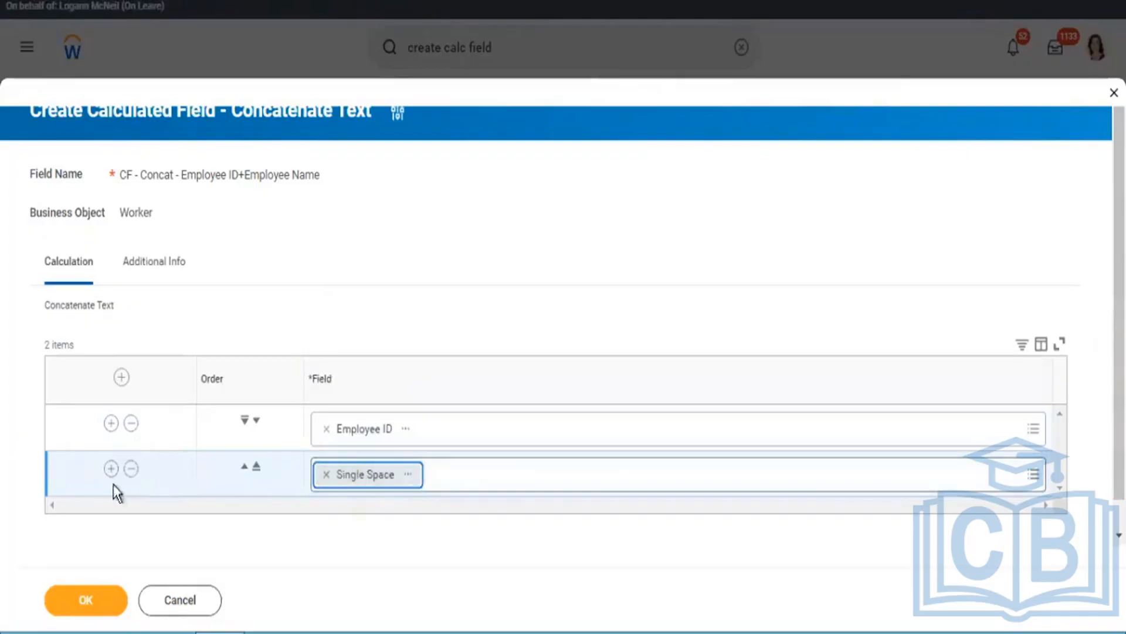
Step: Add a third row to the concatenation with Full Legal Name as its field
left_click(111, 468)
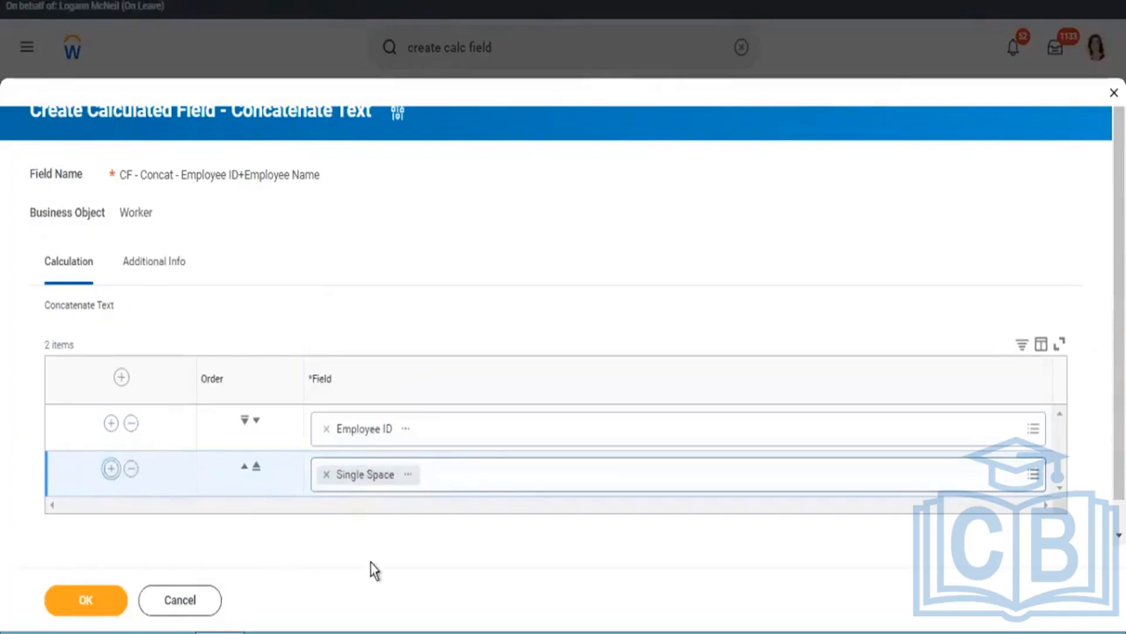
left_click(358, 517)
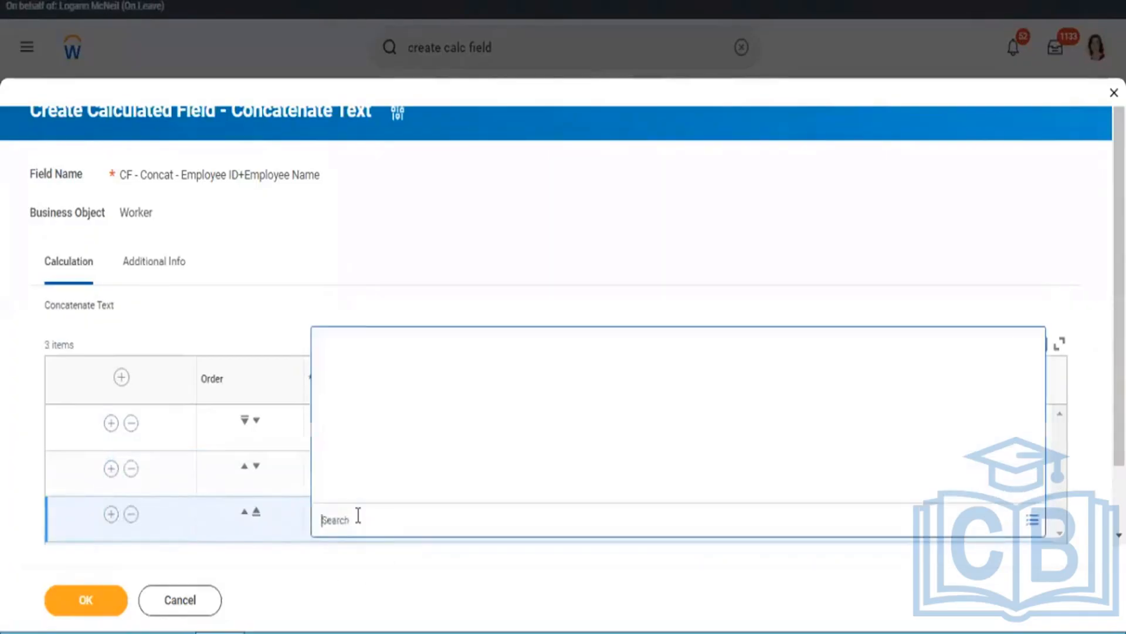
type("CF - Format Text - Uppercase - Name")
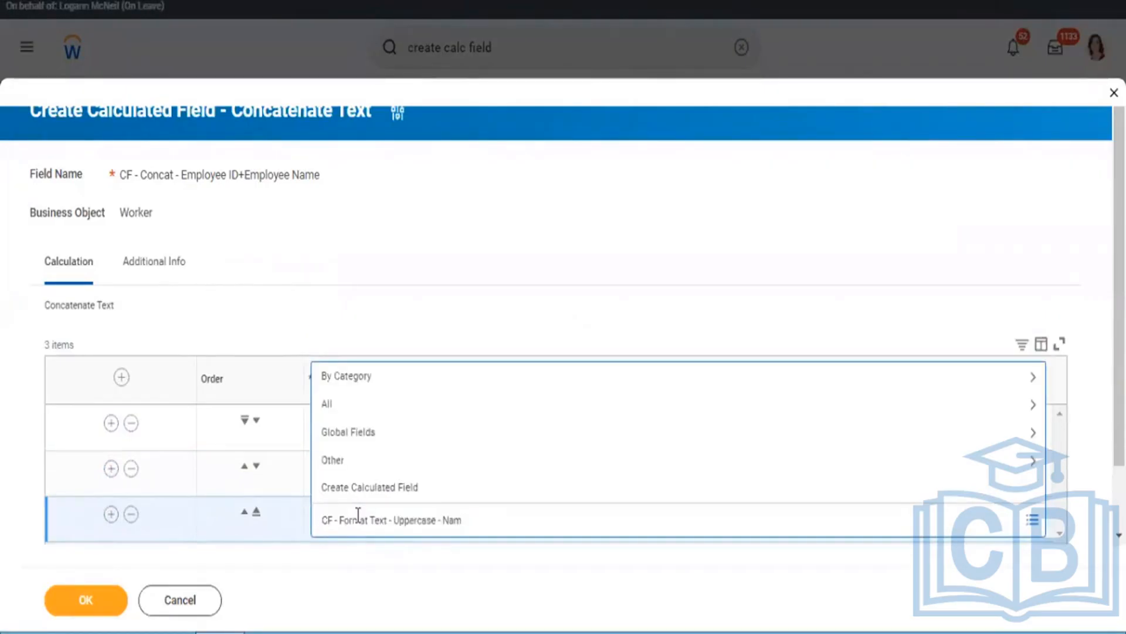
key("Return")
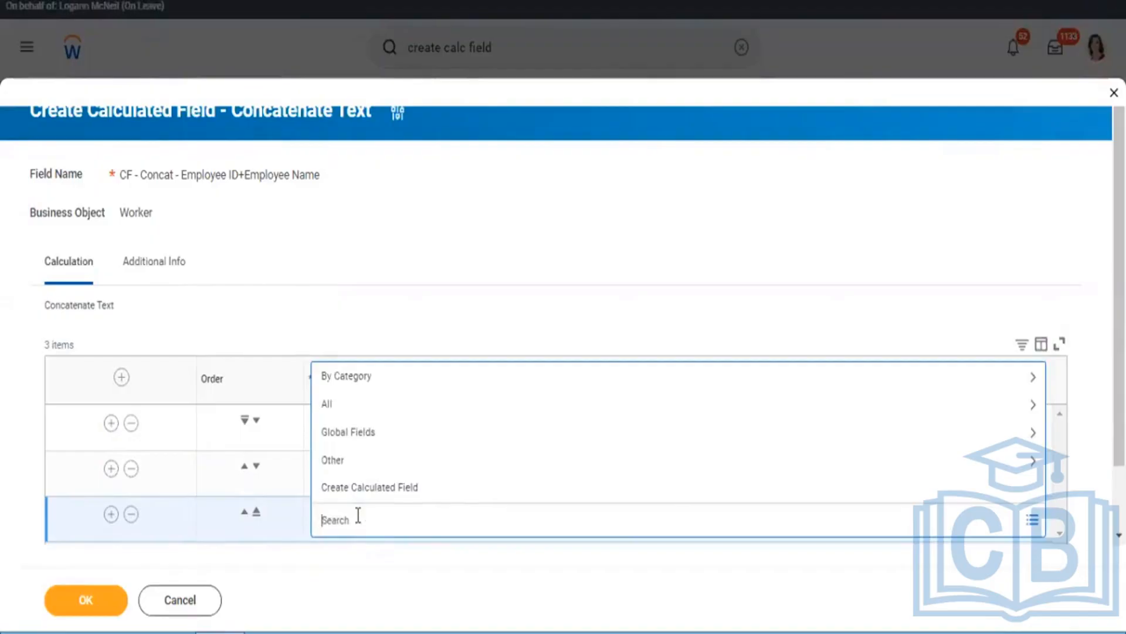
type("Full Legal Name")
key("Return")
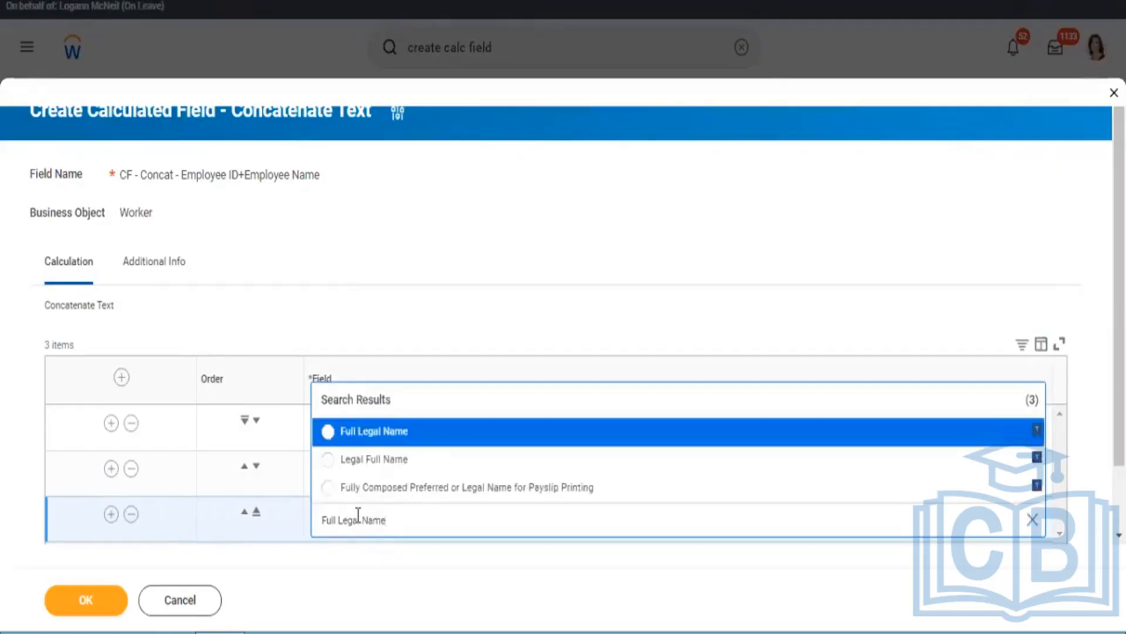
left_click(364, 434)
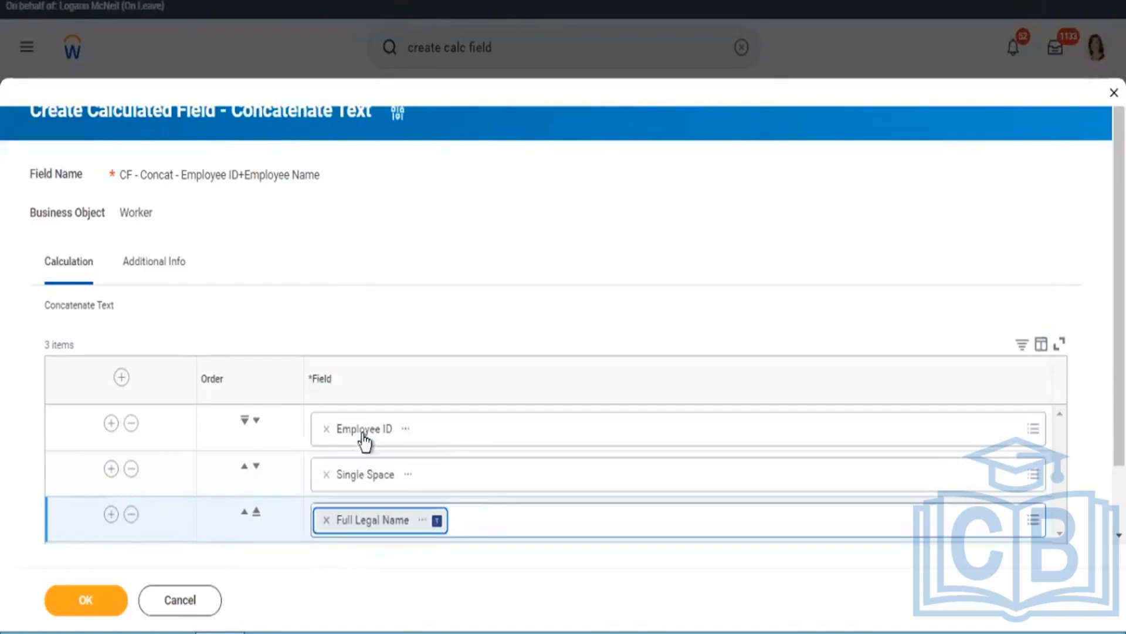
Step: Save the concatenation field and copy its name from the save confirmation
left_click(89, 607)
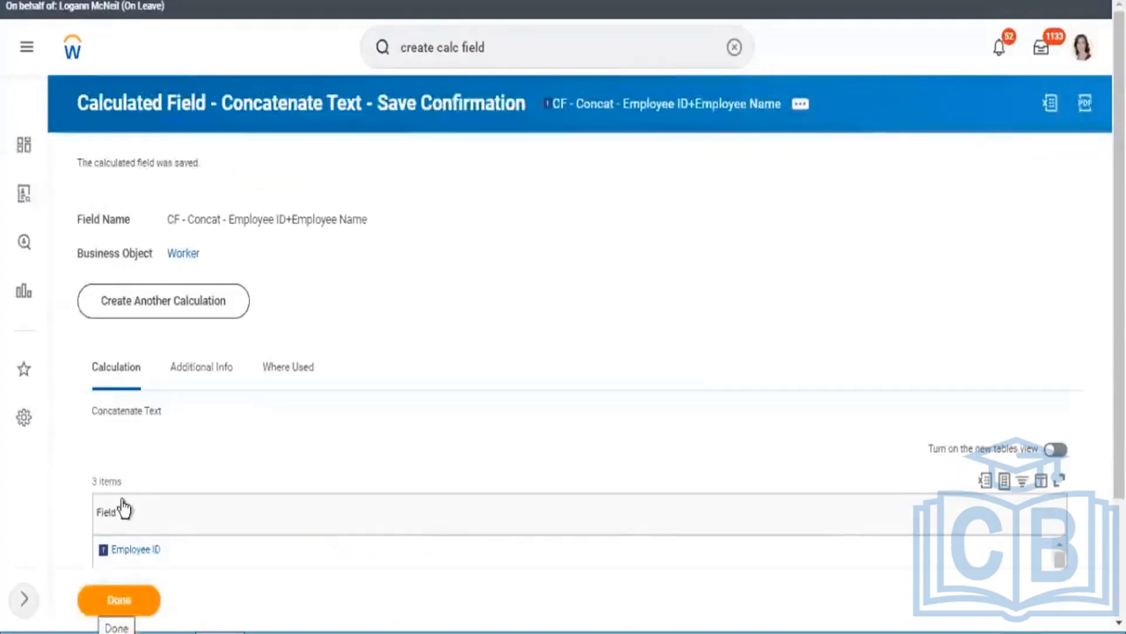
right_click(600, 109)
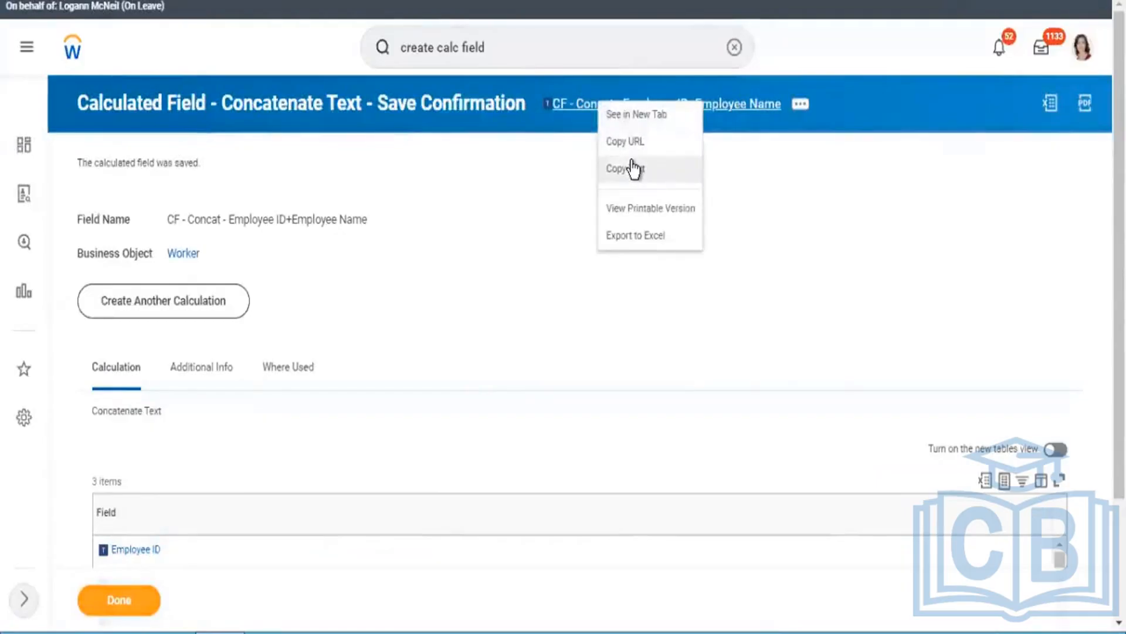
left_click(632, 167)
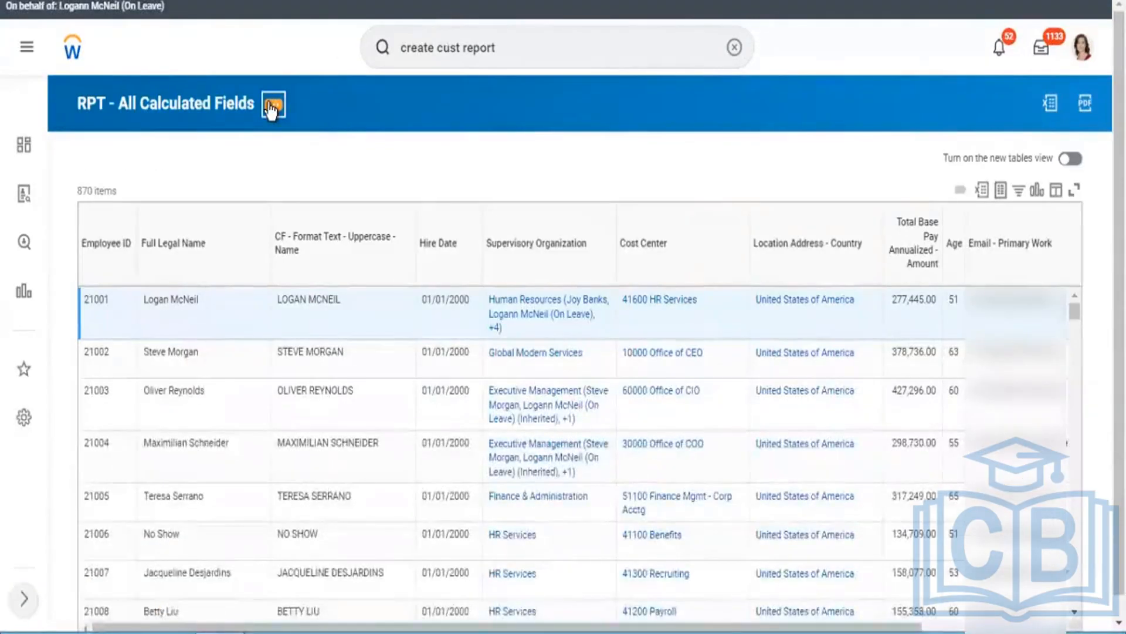
Step: Edit RPT - All Calculated Fields and insert a column after Employee ID with the field CF - Concat - Employee ID+Employee Name
left_click(272, 107)
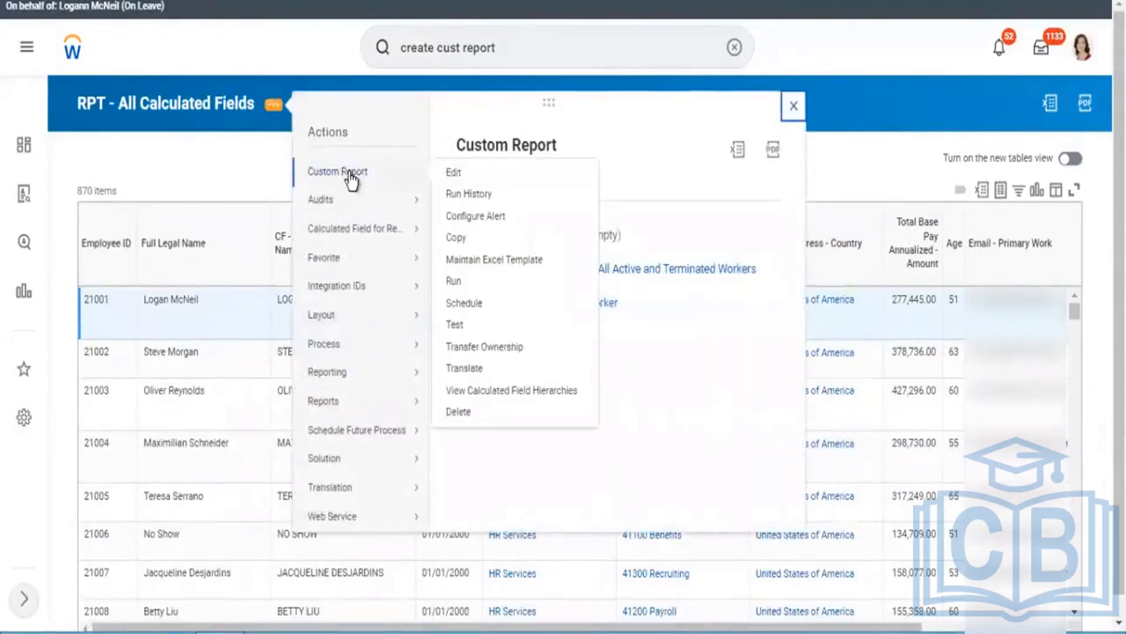
left_click(448, 175)
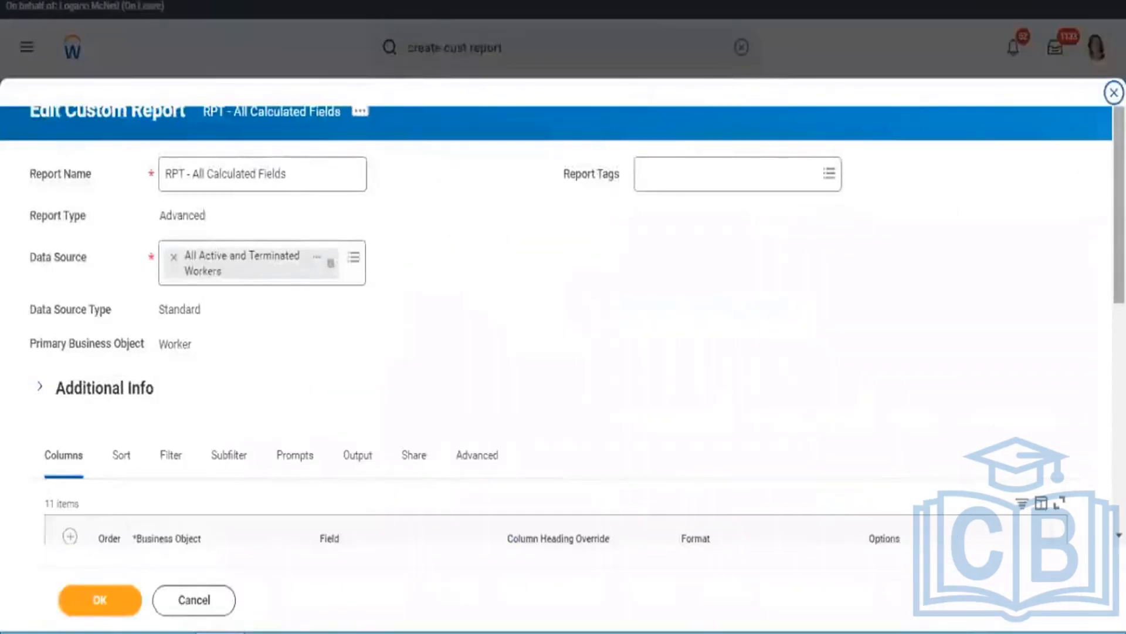
scroll(688, 379, "down", 7)
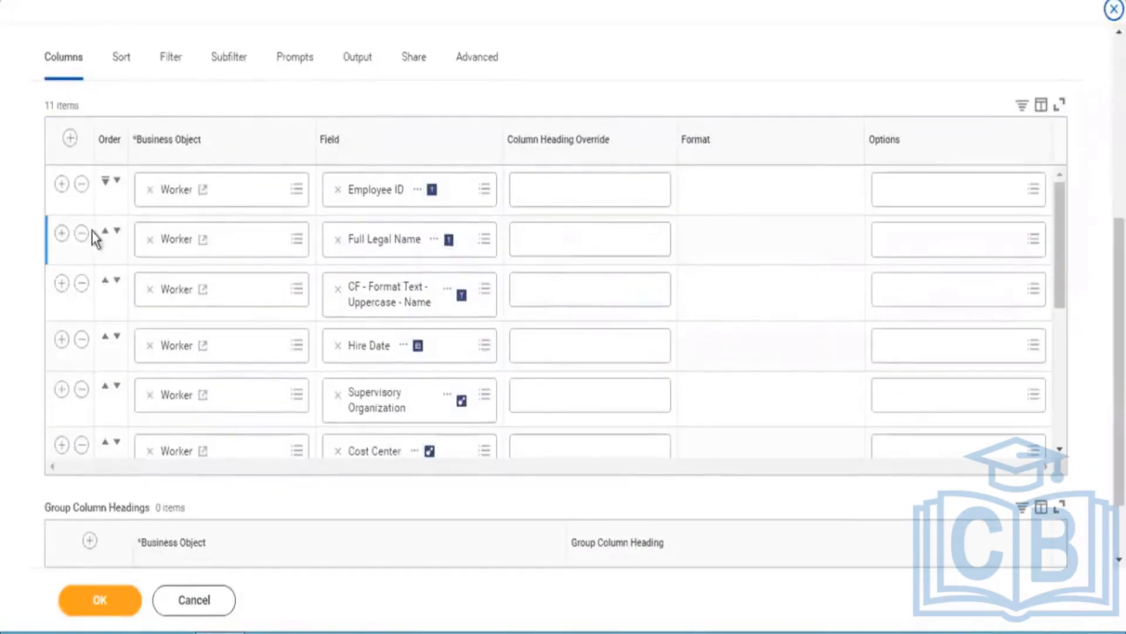
left_click(61, 184)
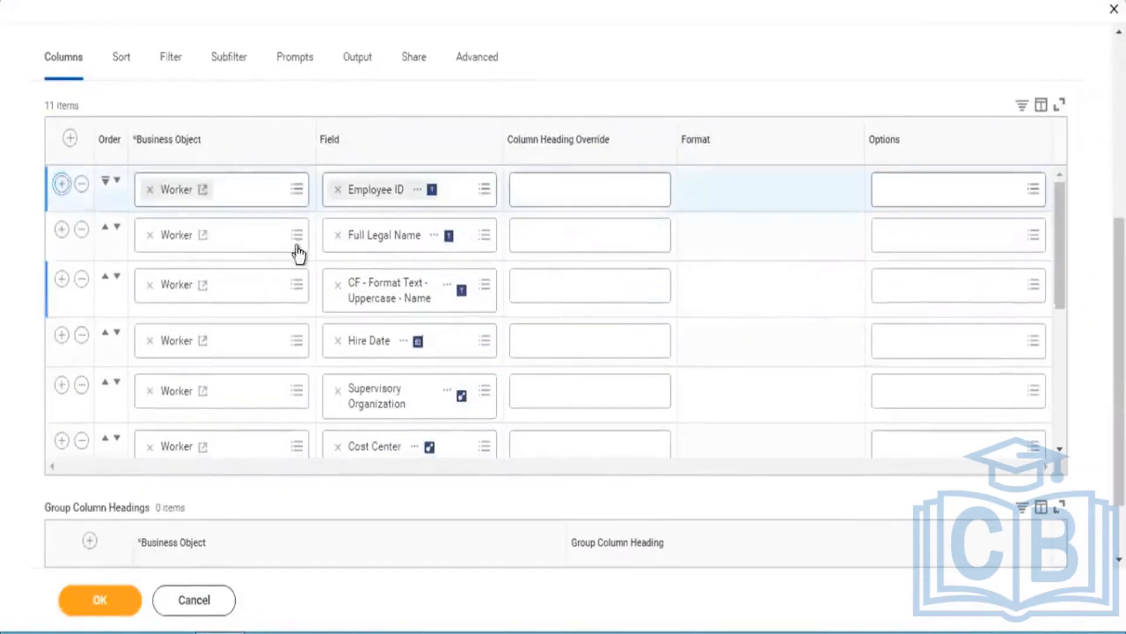
left_click(340, 241)
key("ctrl+v")
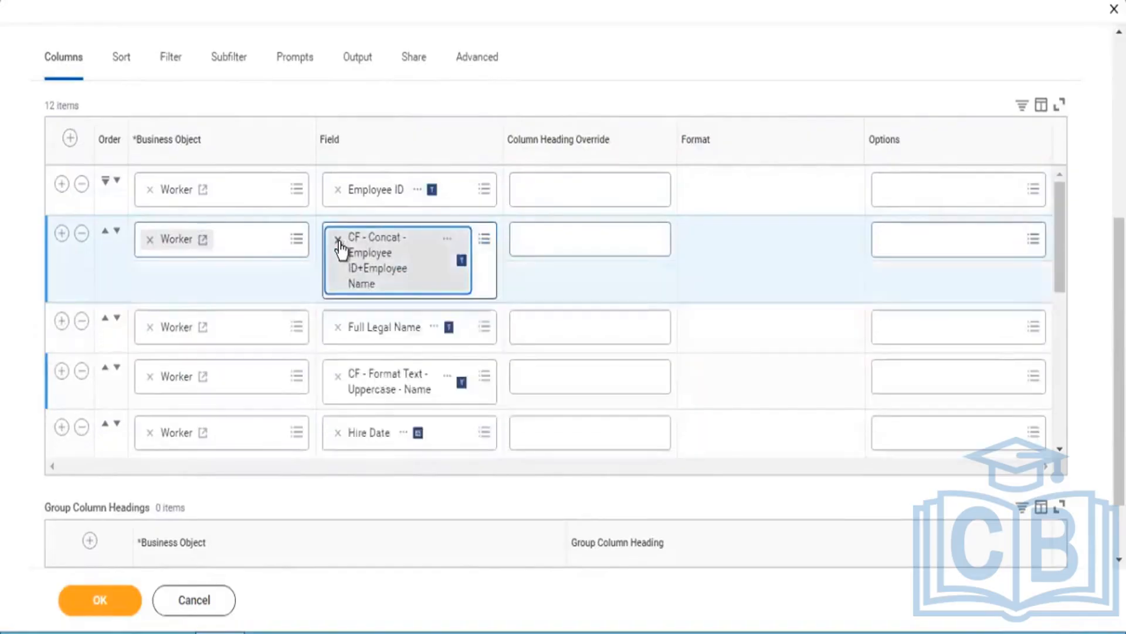
Step: Save the report definition, run the report, and check the first worker's concatenated ID and name
left_click(107, 608)
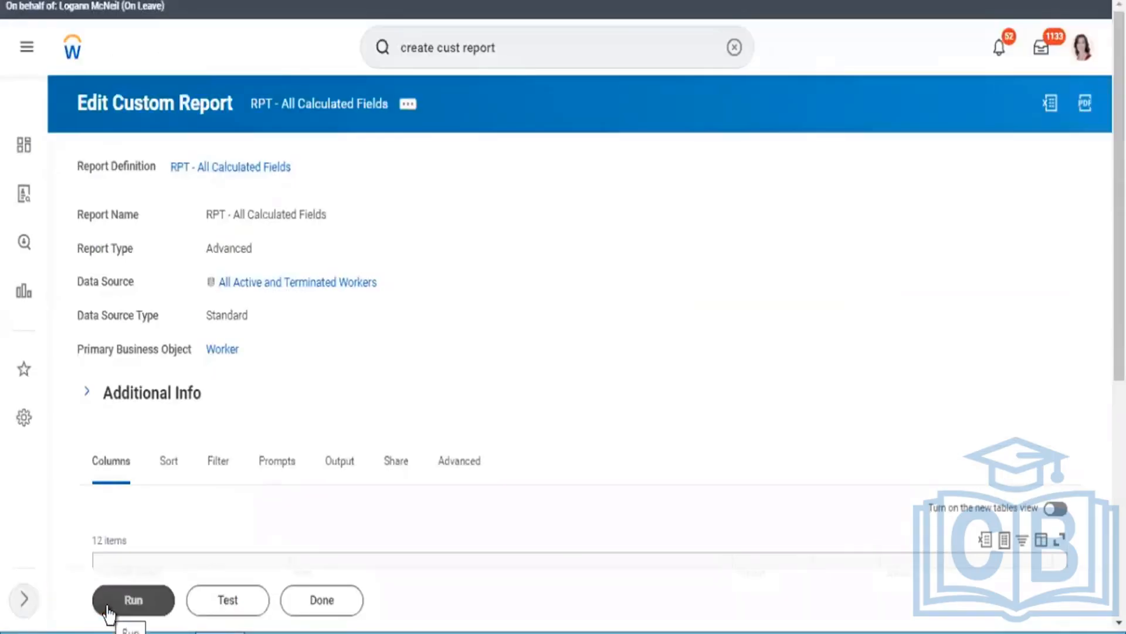
left_click(109, 610)
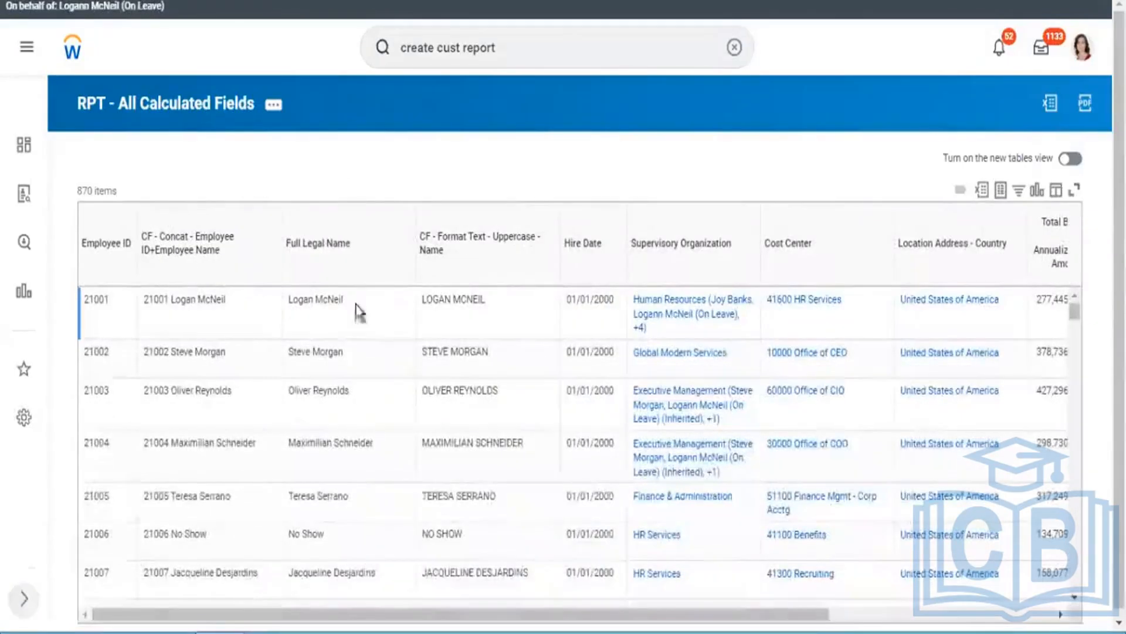
left_click(139, 301)
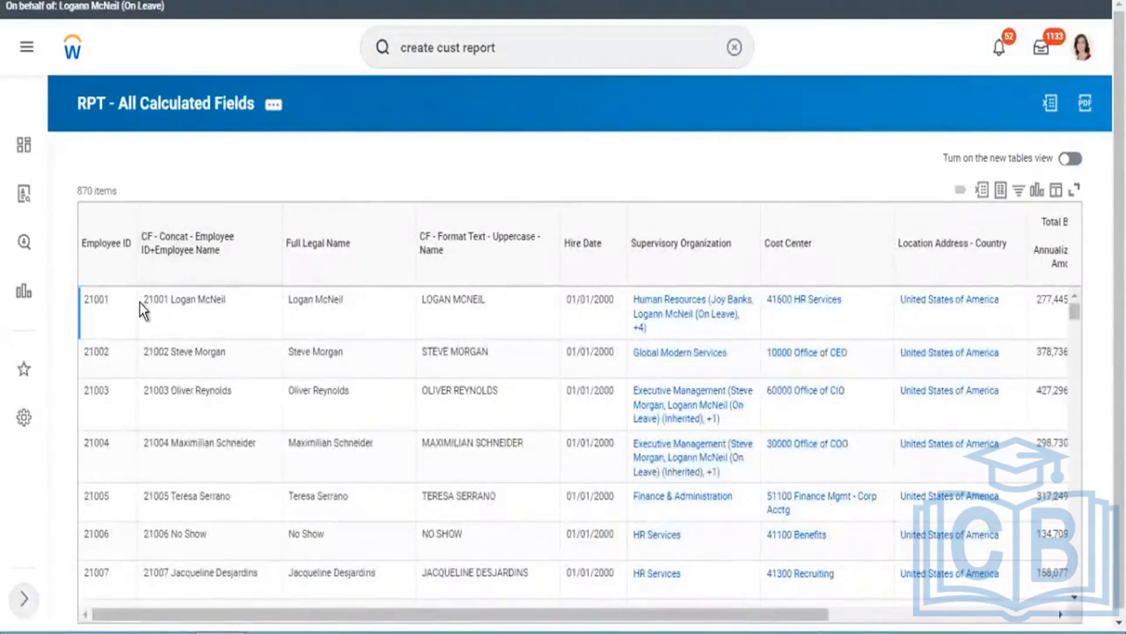
left_click_drag(143, 300, 226, 301)
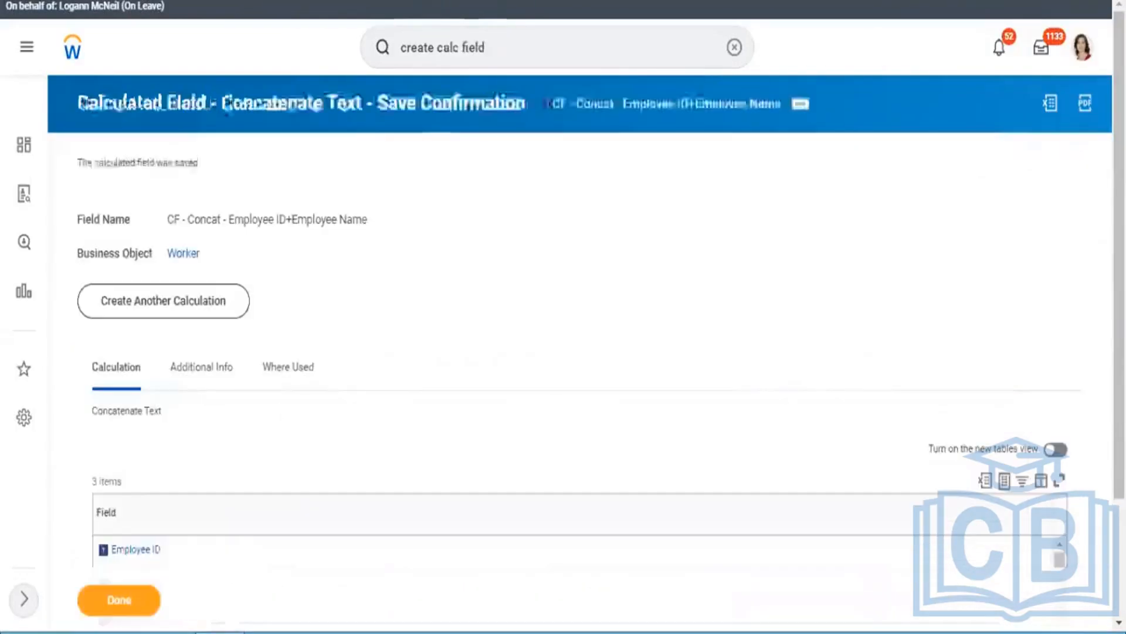
Step: Return to the calculated field confirmation and search for existing format text calculated fields with "cf:format text"
triple_click(553, 28)
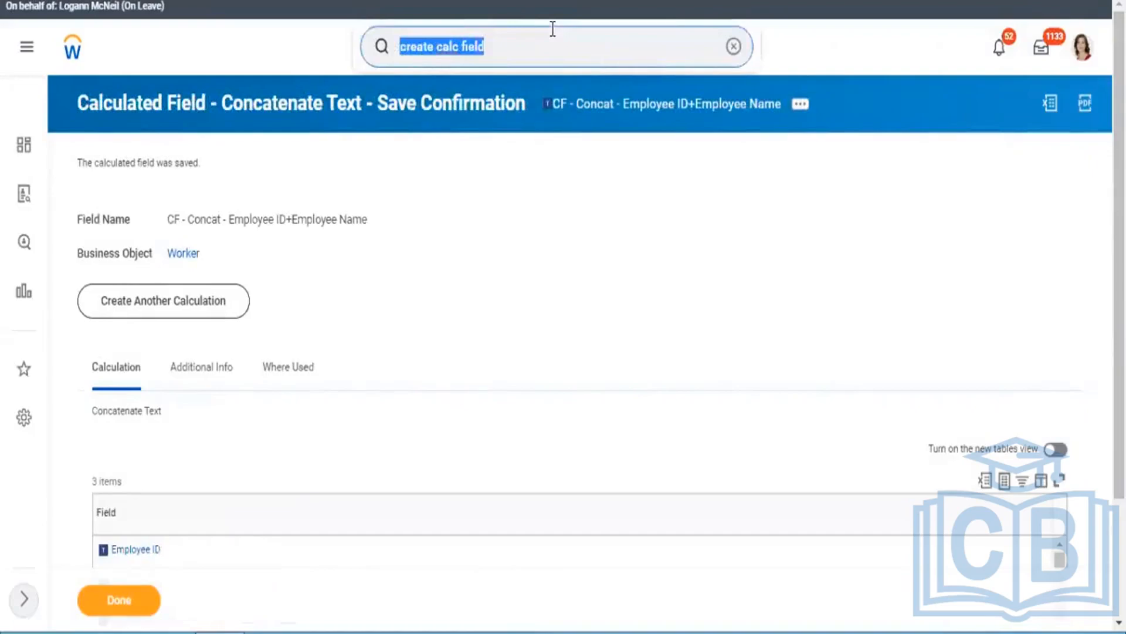
type("cf")
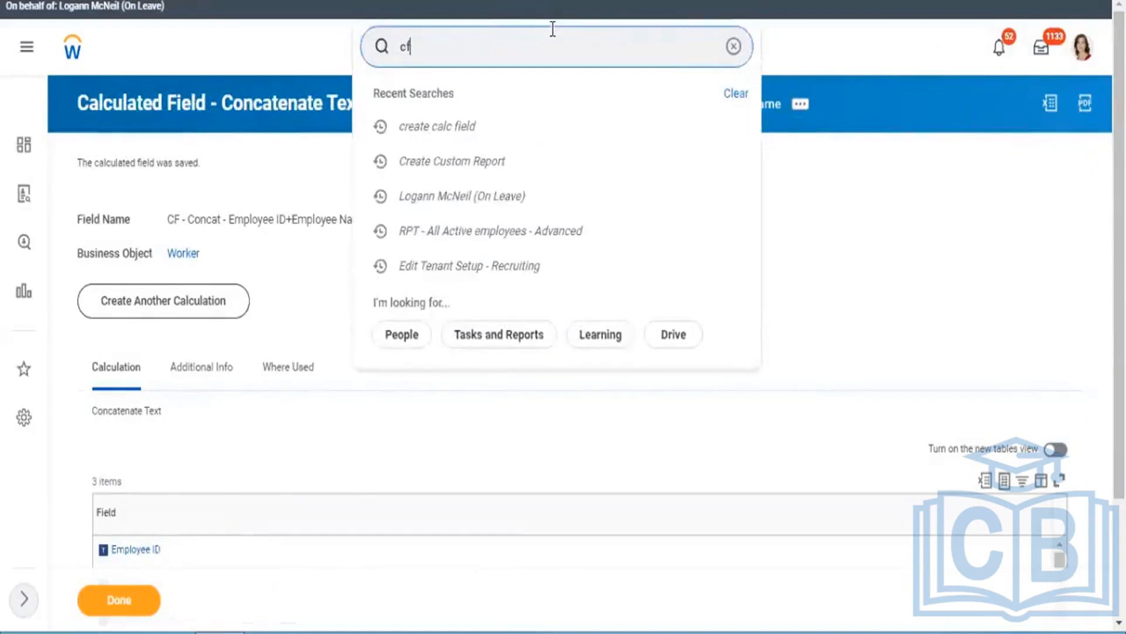
type(":")
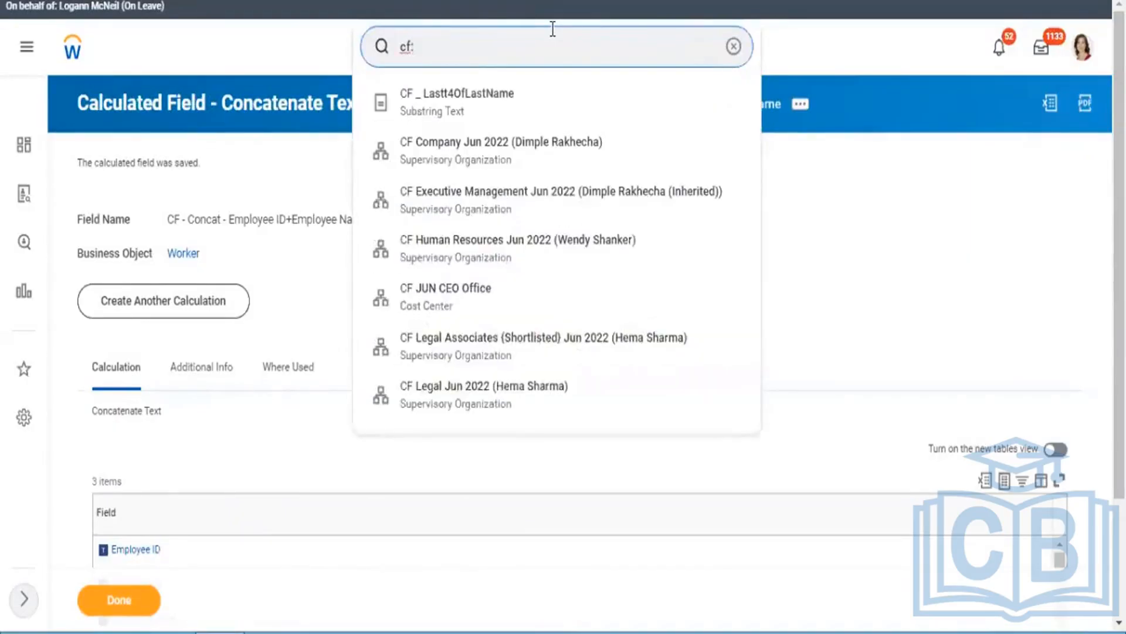
type("format")
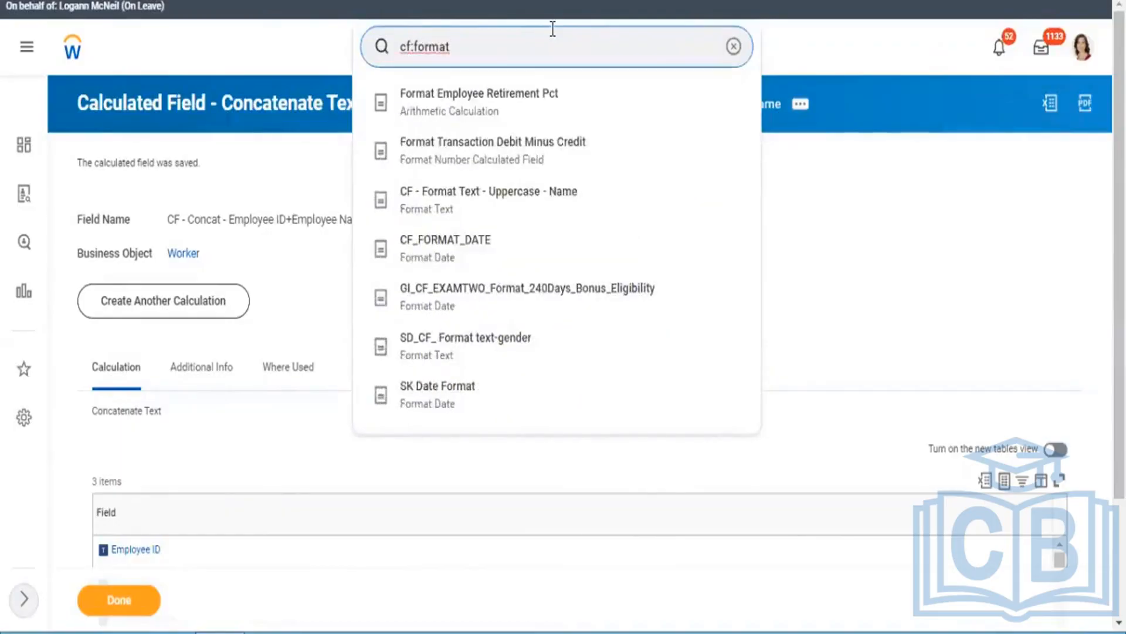
type(" text")
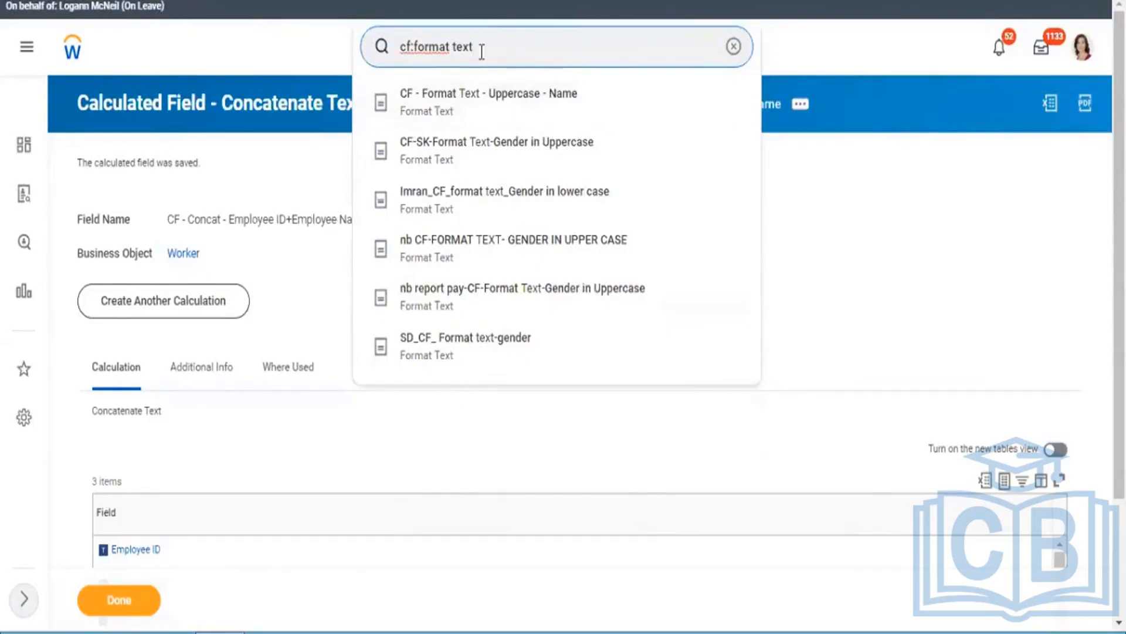
Step: Search for existing concatenation calculated fields with "cf:concat", and return to the RPT - All Calculated Fields results
key("BackSpace")
key("BackSpace")
key("BackSpace")
key("BackSpace")
key("BackSpace")
key("BackSpace")
key("BackSpace")
key("BackSpace")
key("BackSpace")
key("BackSpace")
key("BackSpace")
type("concat")
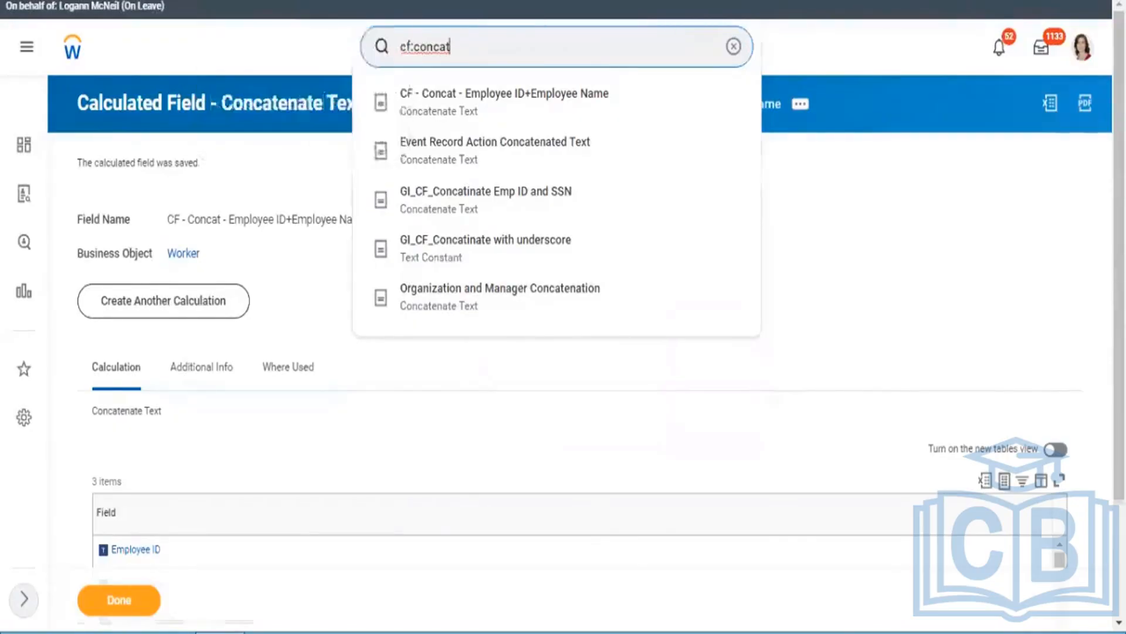
left_click(252, 1)
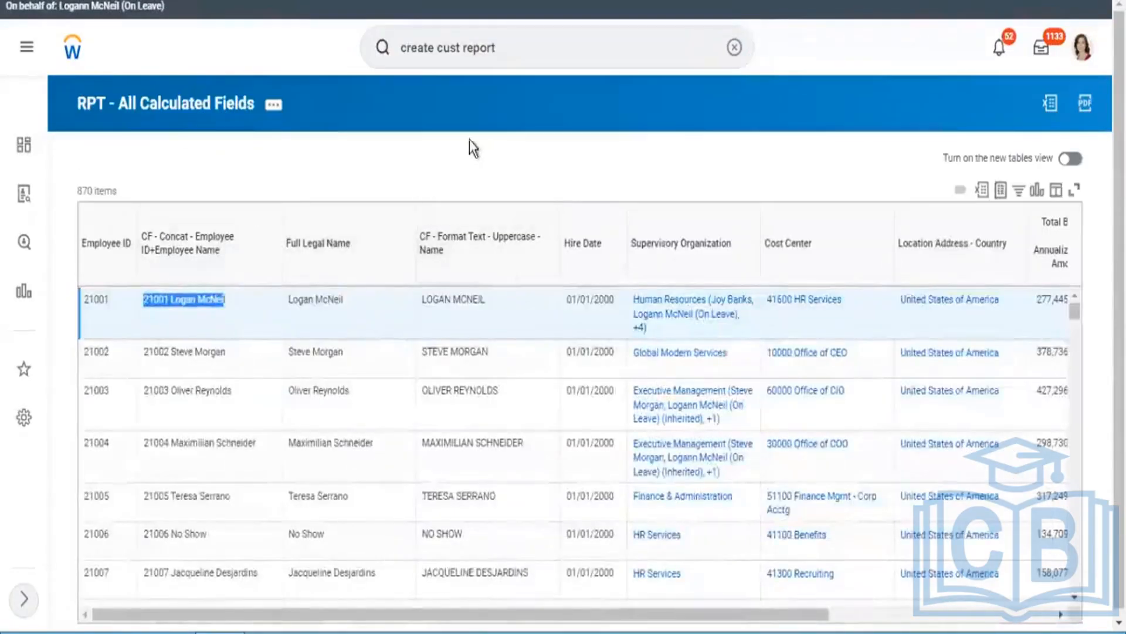
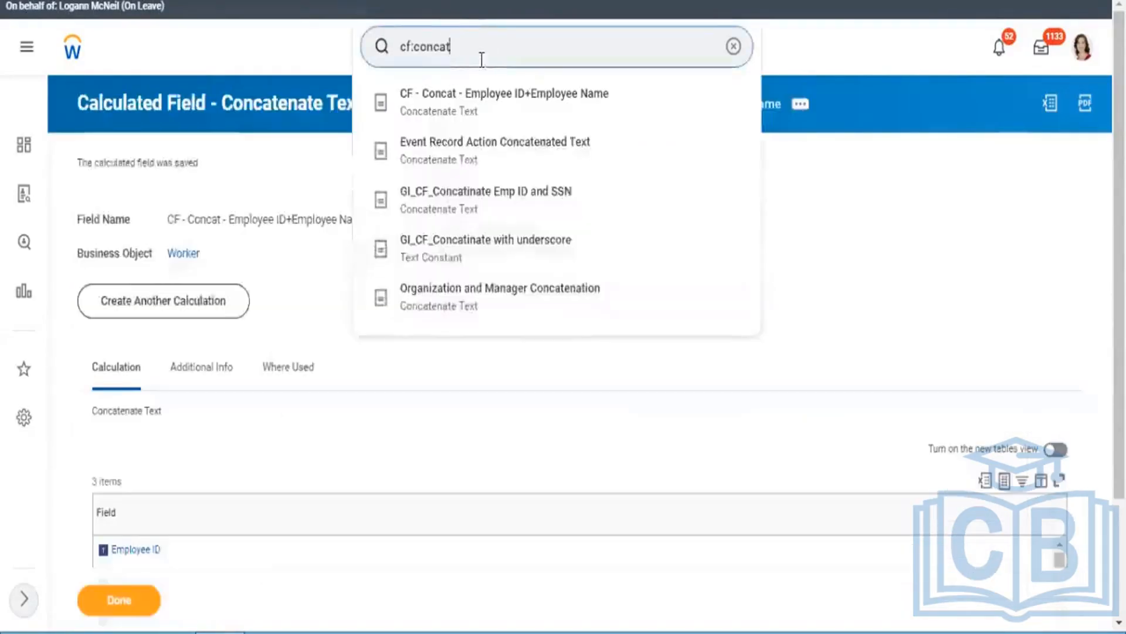
Step: Start another calculated field and name it "CF - FOrmat Date - Hire Date"
left_click(210, 302)
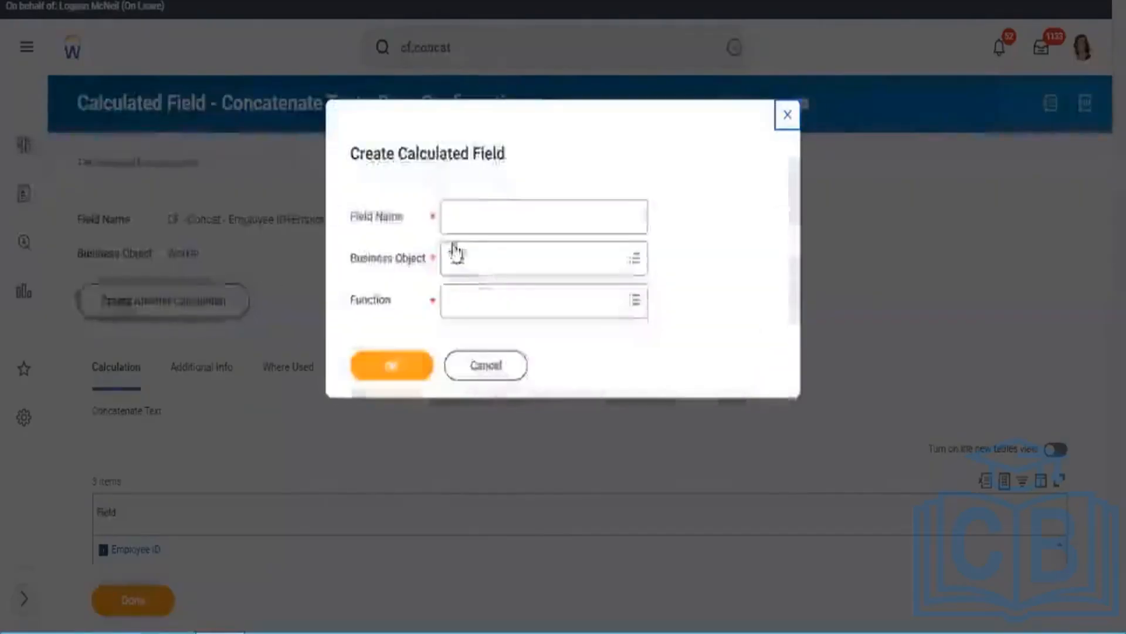
left_click(508, 206)
type("C")
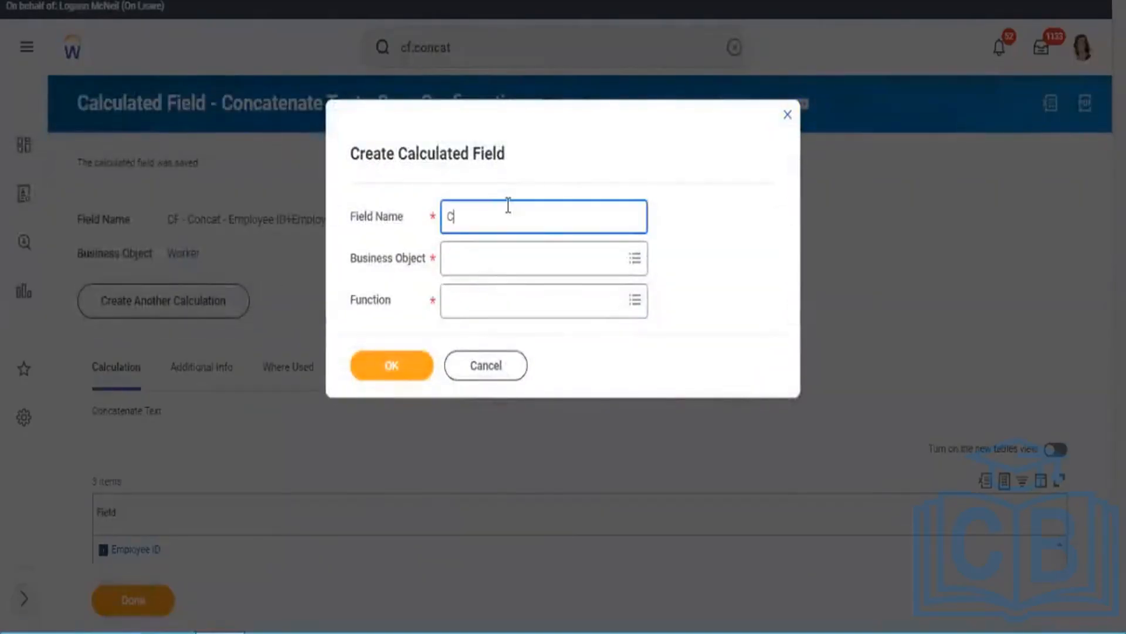
type("F - FOrmat")
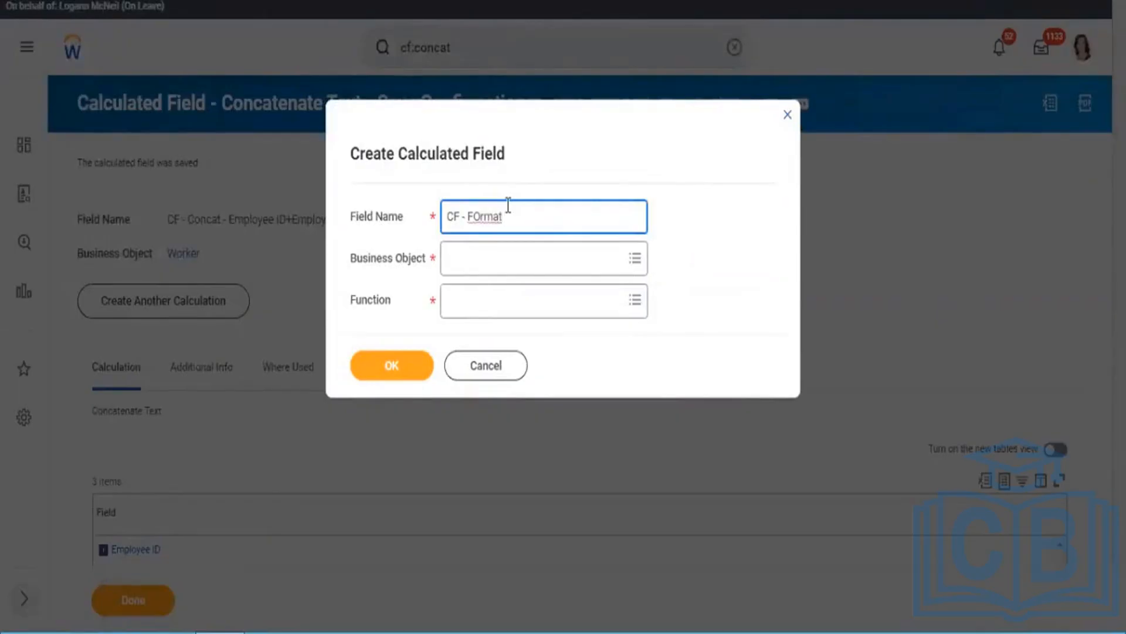
type(" aDDI")
key("BackSpace")
key("BackSpace")
key("BackSpace")
key("BackSpace")
type("Dat")
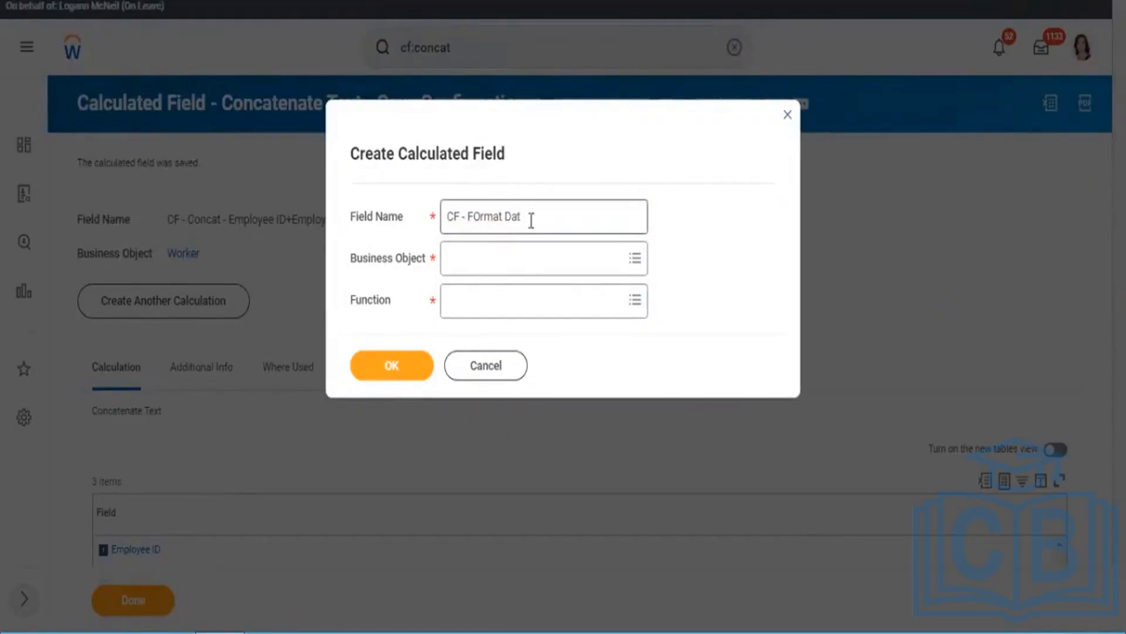
type("e")
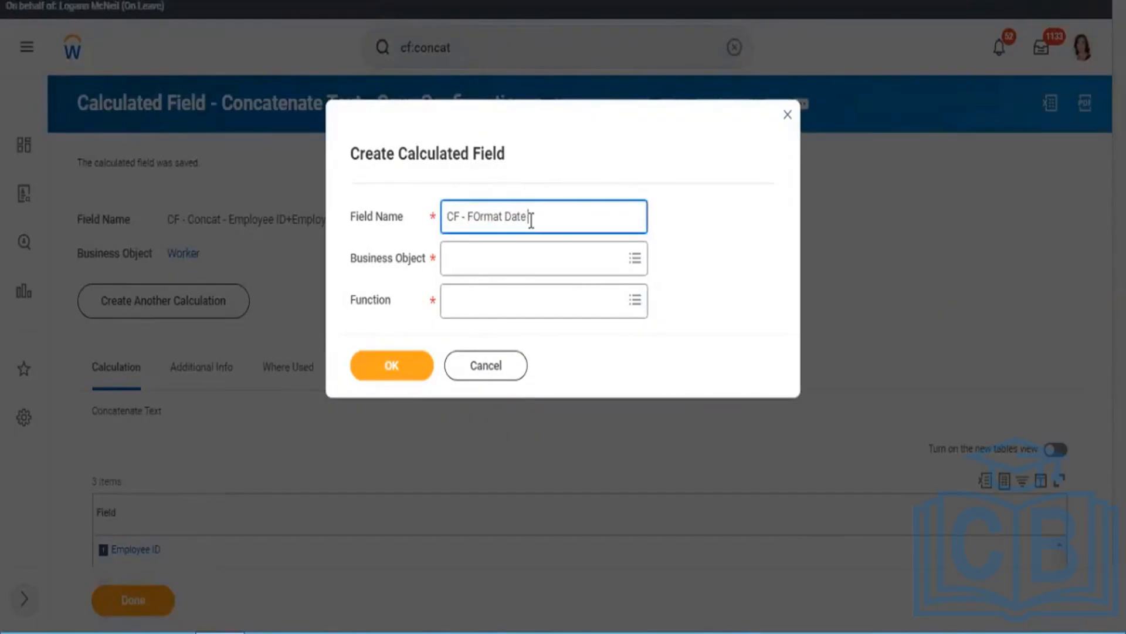
type(" -")
type("Hire Date")
Step: Set the new calculated field's business object to Worker and its function to Format Date, and continue to its definition
left_click(508, 259)
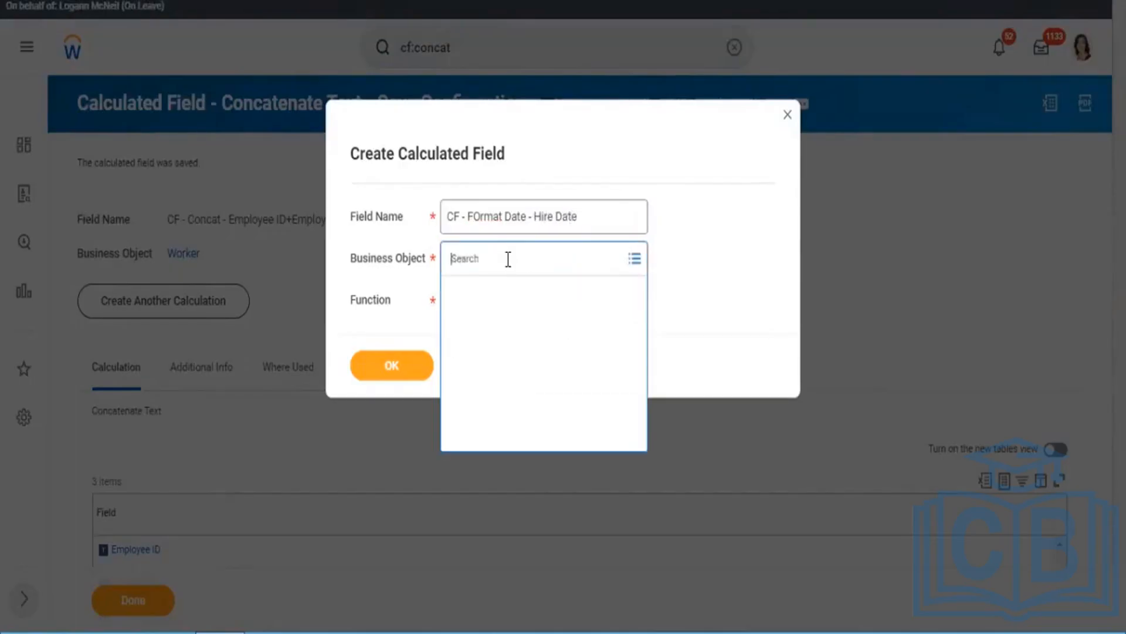
type("worker")
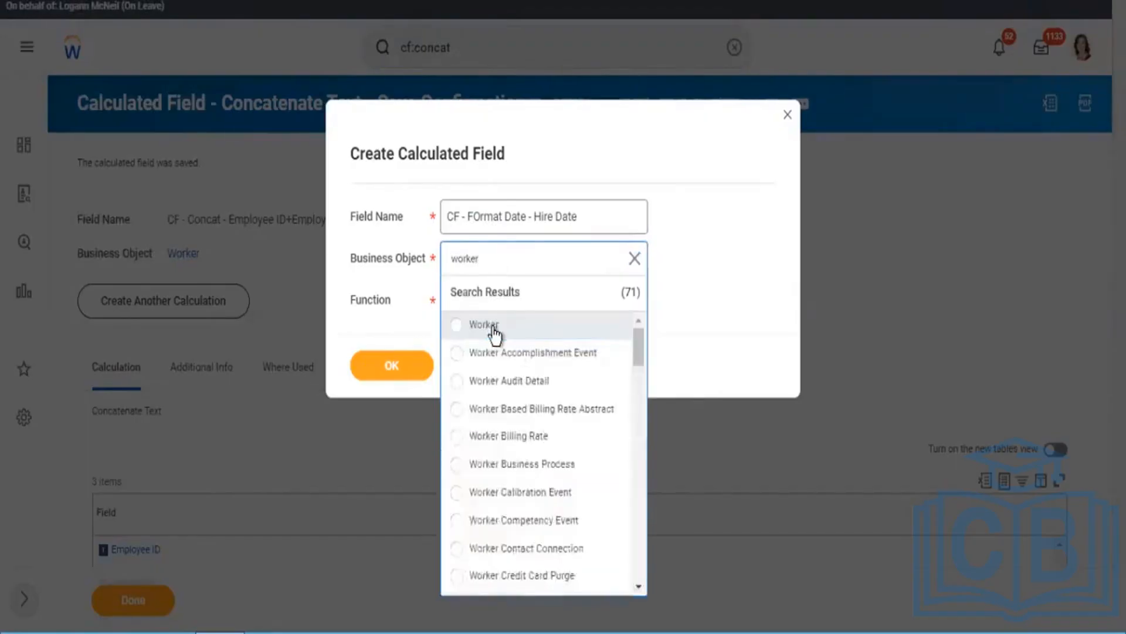
left_click(494, 331)
left_click(480, 295)
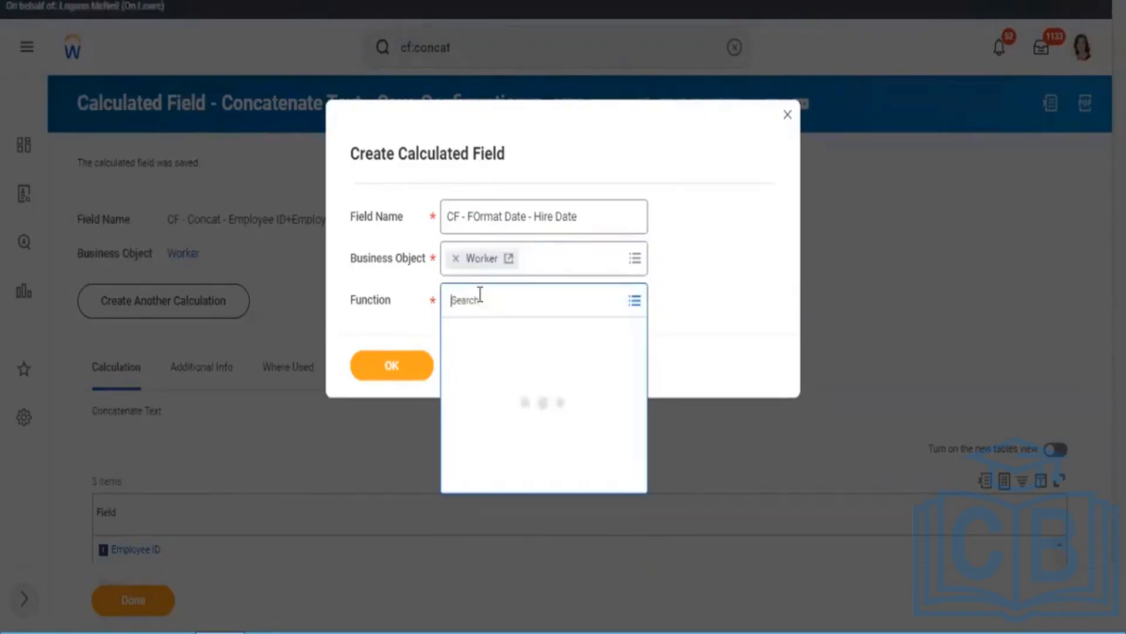
type("format date")
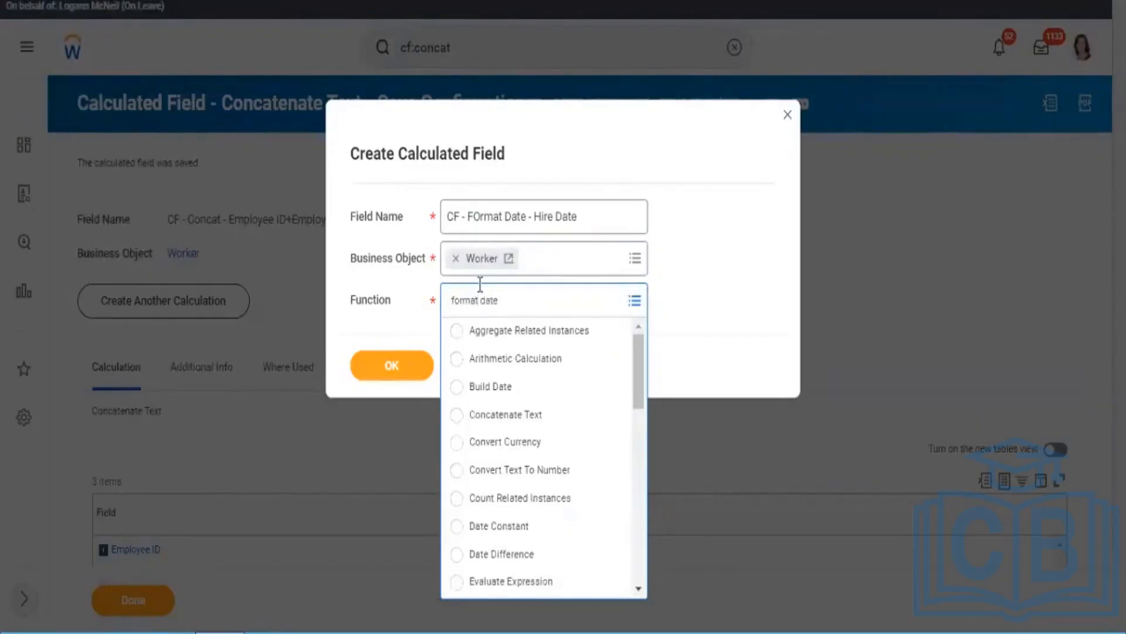
key("Return")
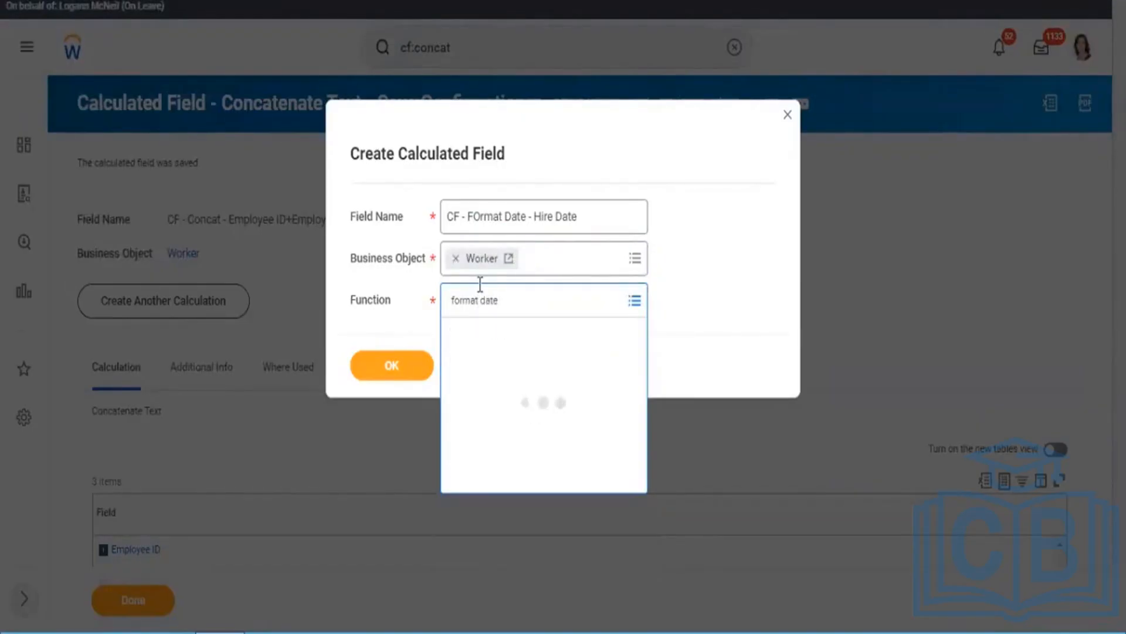
left_click(422, 368)
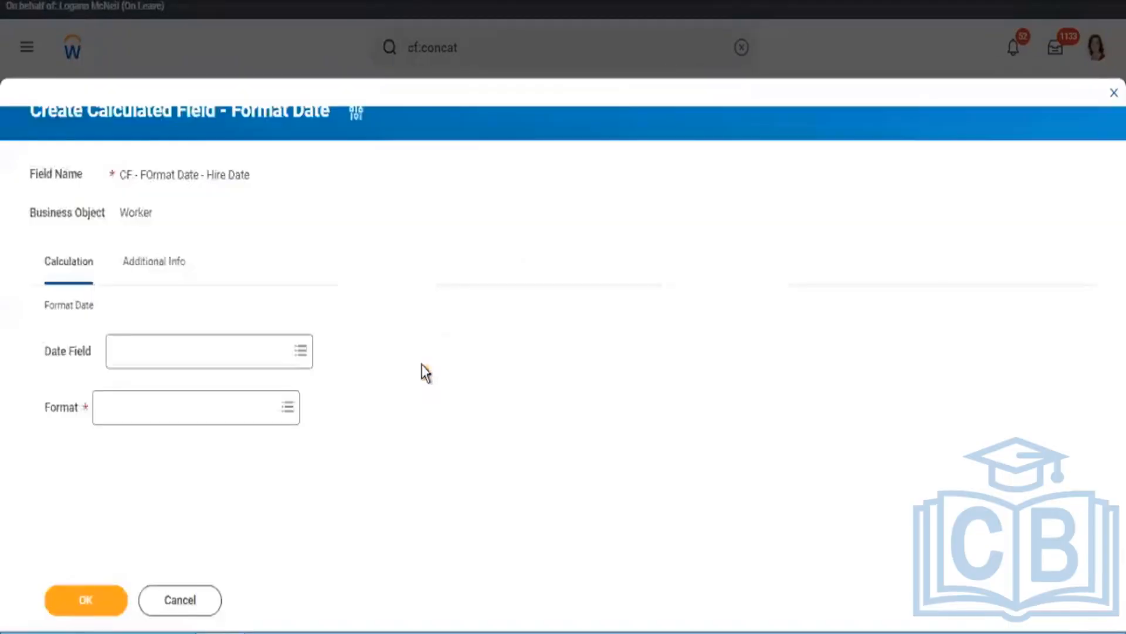
Step: Set the calculation's date field to Hire Date and its format to Format Mask
left_click(247, 356)
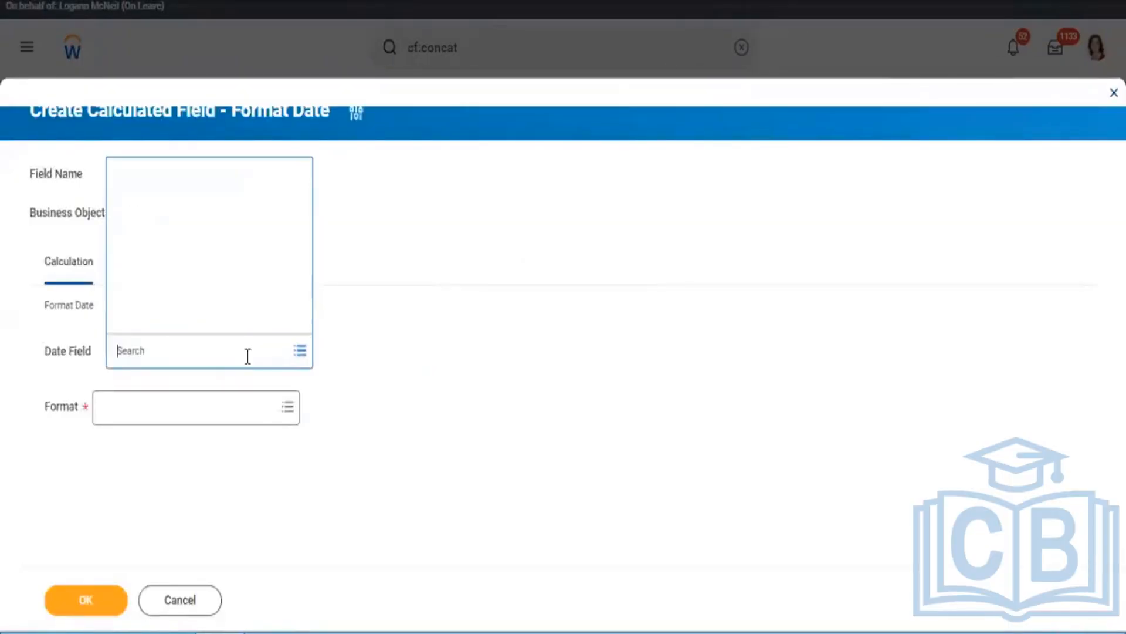
type("Hire date")
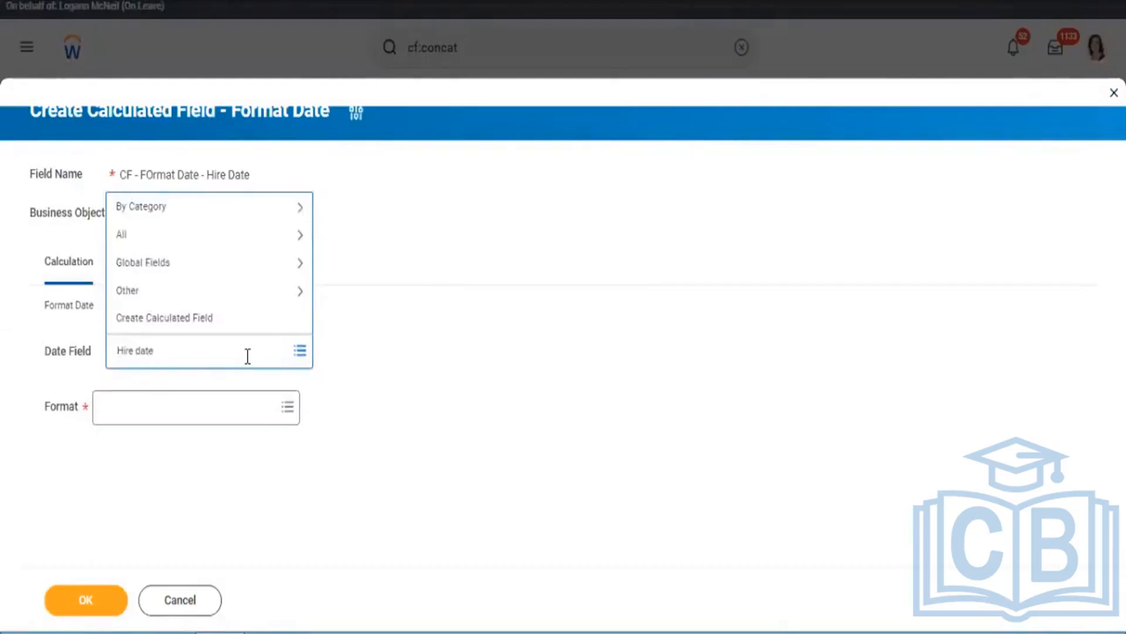
key("Return")
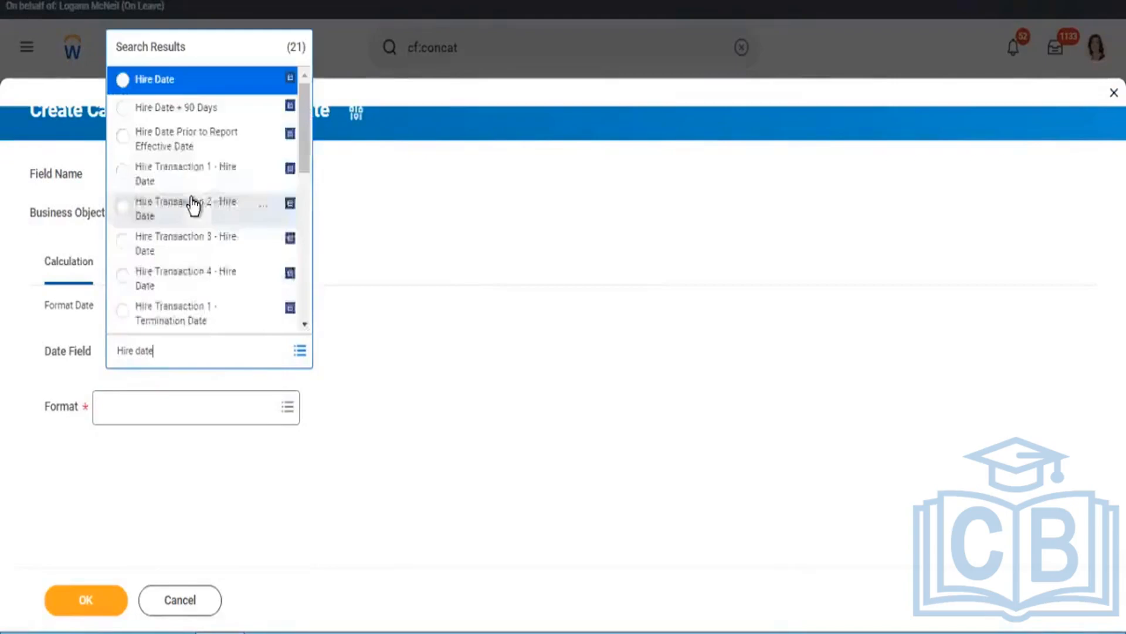
left_click(164, 86)
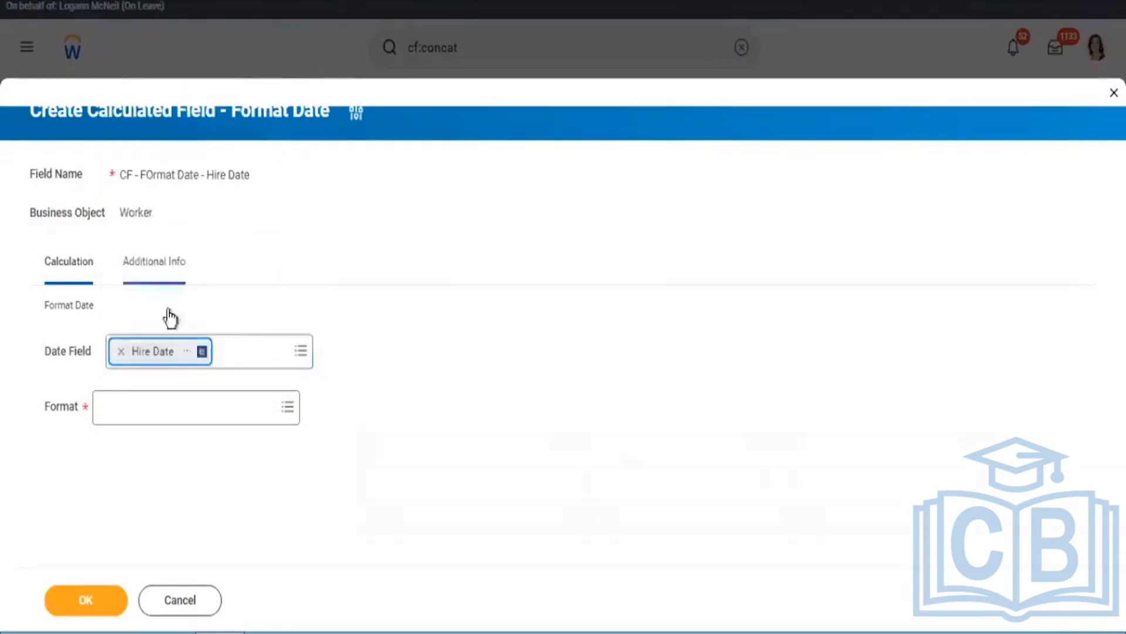
left_click(151, 415)
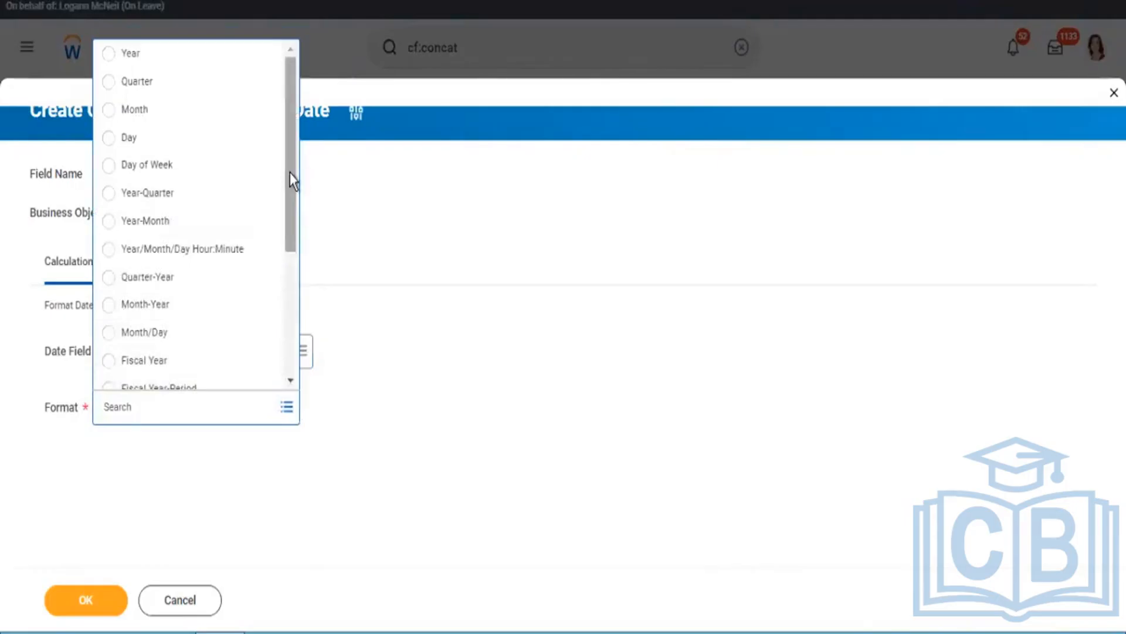
scroll(287, 282, "down", 2)
scroll(284, 311, "down", 2)
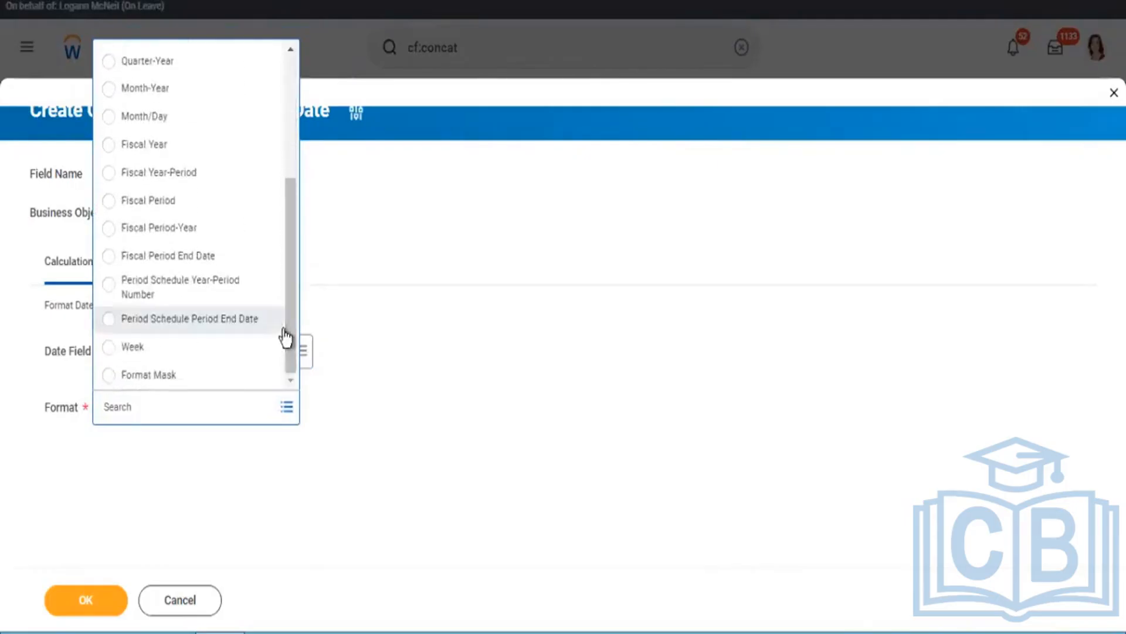
left_click(222, 375)
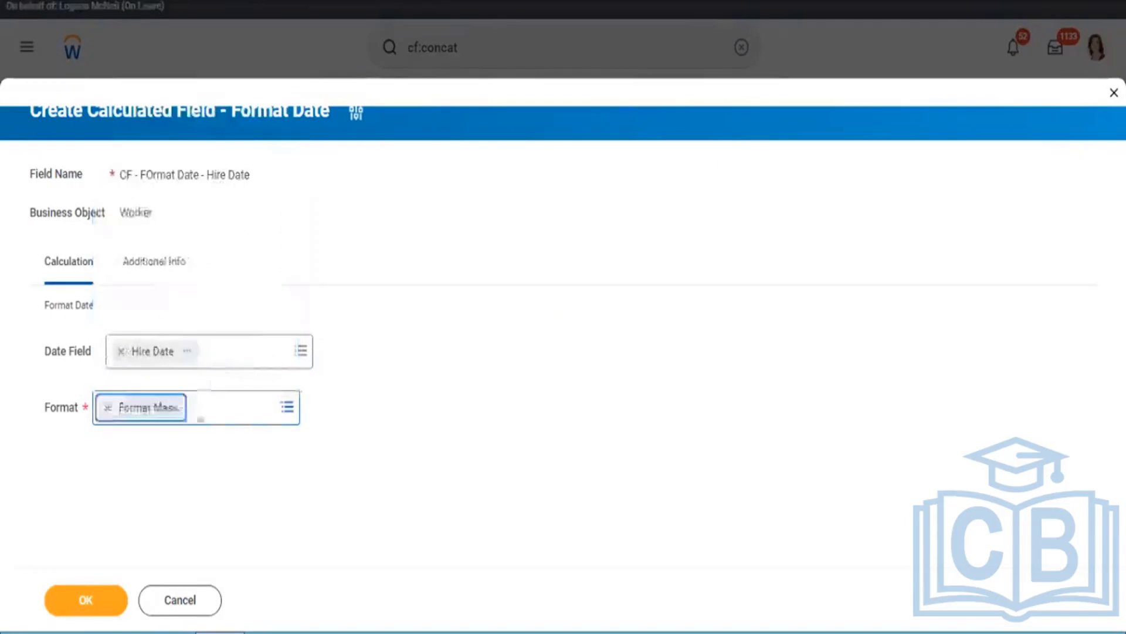
Step: Enter the format mask ddMMMMyyyy and save the calculated field
mouse_move(109, 470)
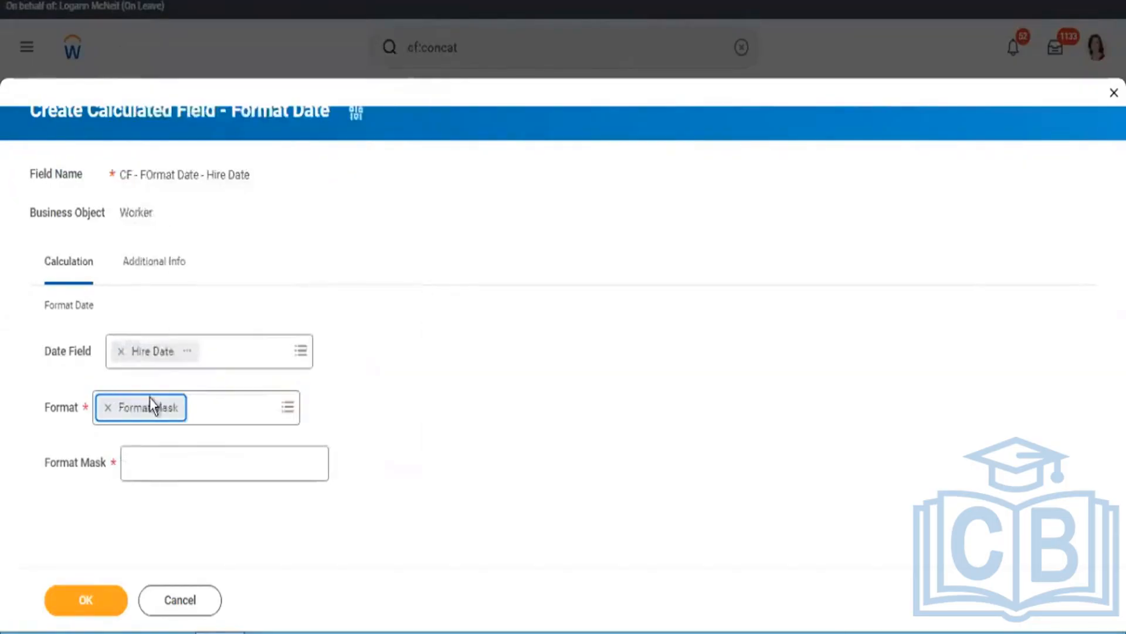
left_click(150, 467)
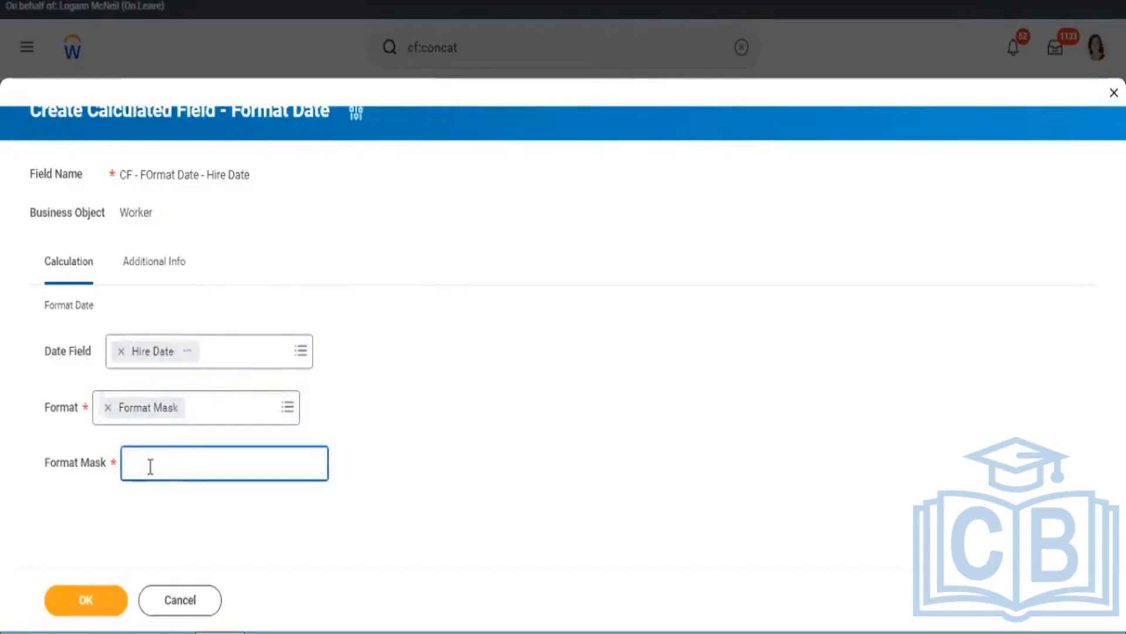
type("ddMMMyyyy")
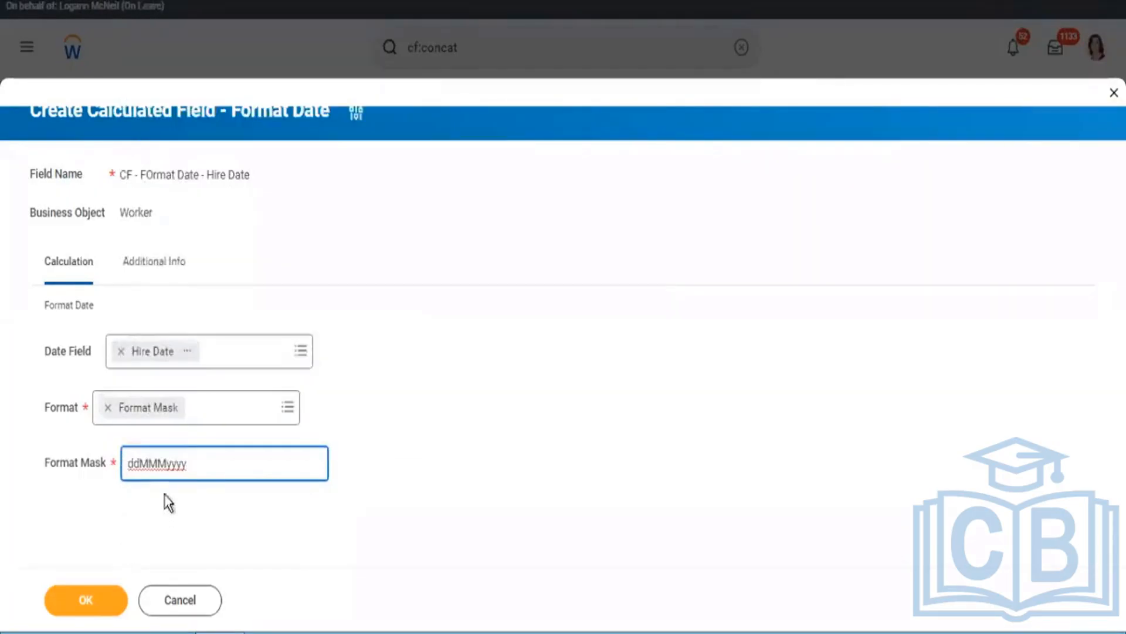
left_click(165, 463)
type("M")
left_click(91, 607)
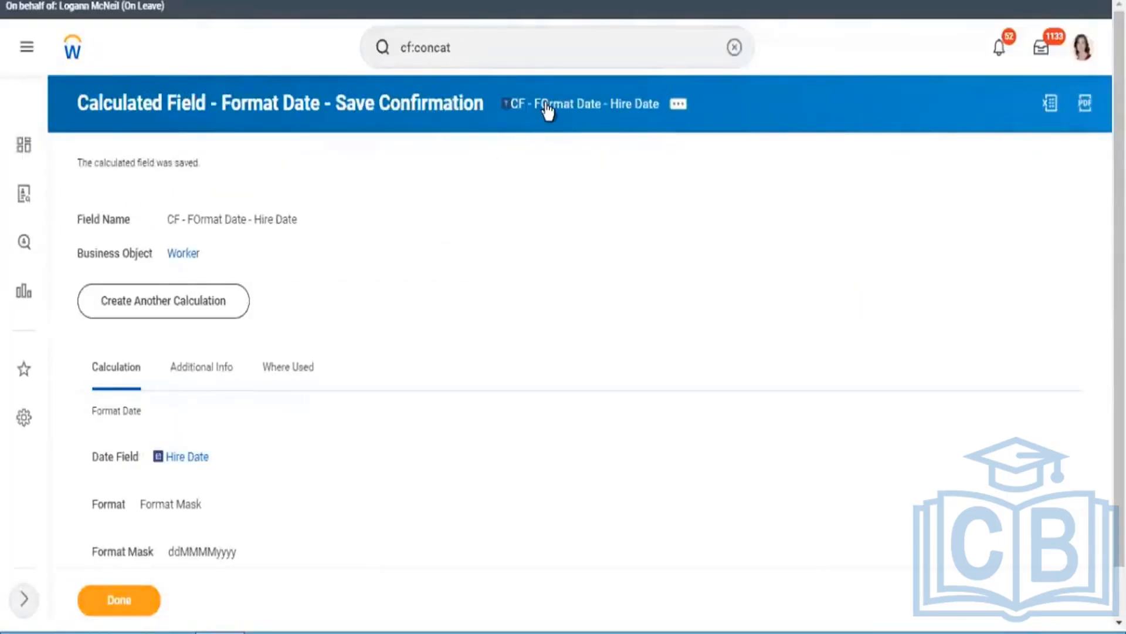
Step: Copy the saved calculated field's name and open the RPT - All Calculated Fields report for editing
right_click(549, 111)
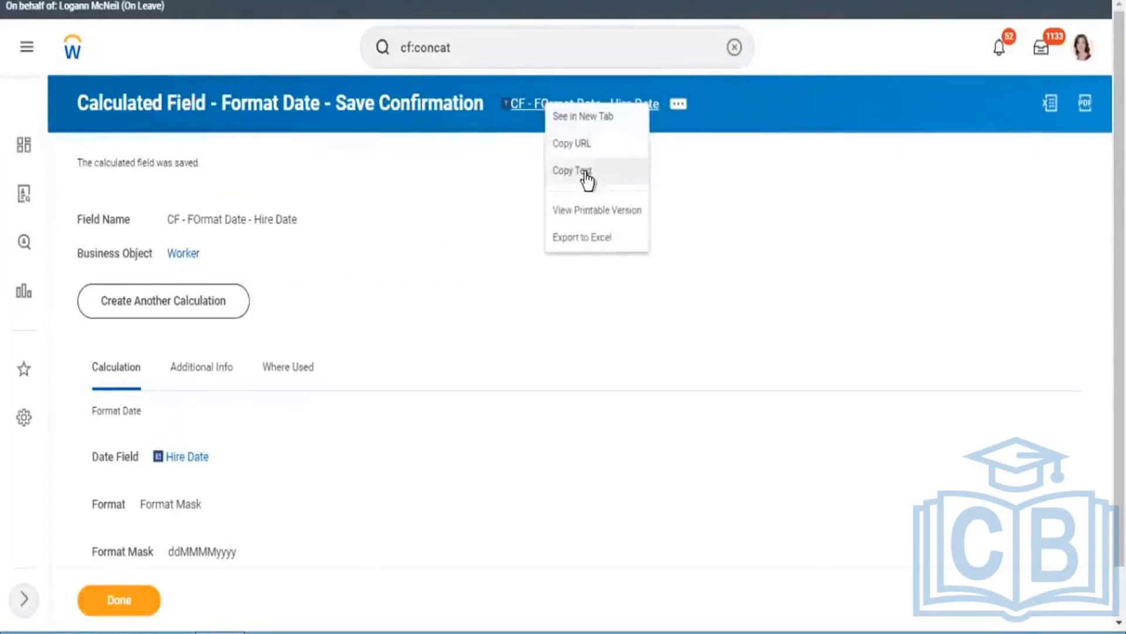
left_click(578, 170)
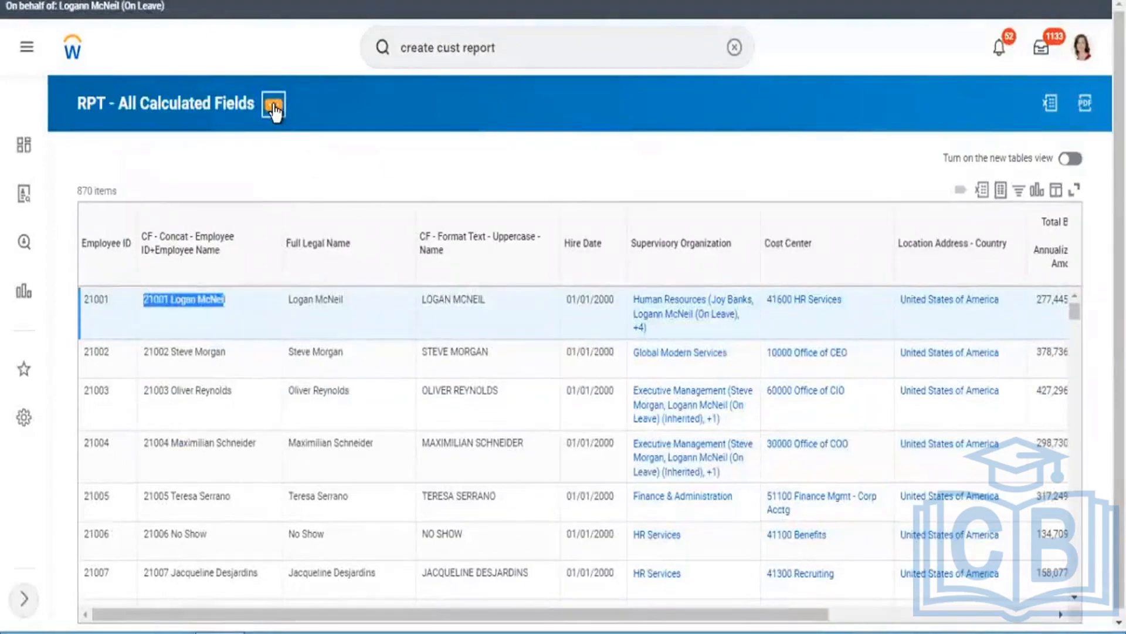
left_click(273, 107)
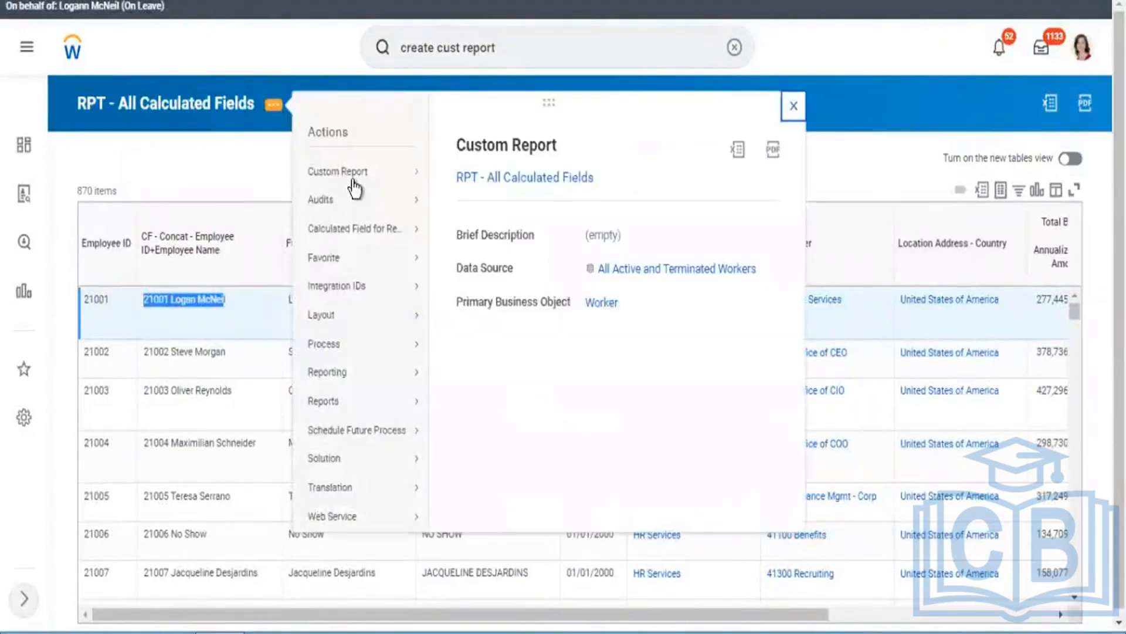
mouse_move(352, 187)
left_click(454, 174)
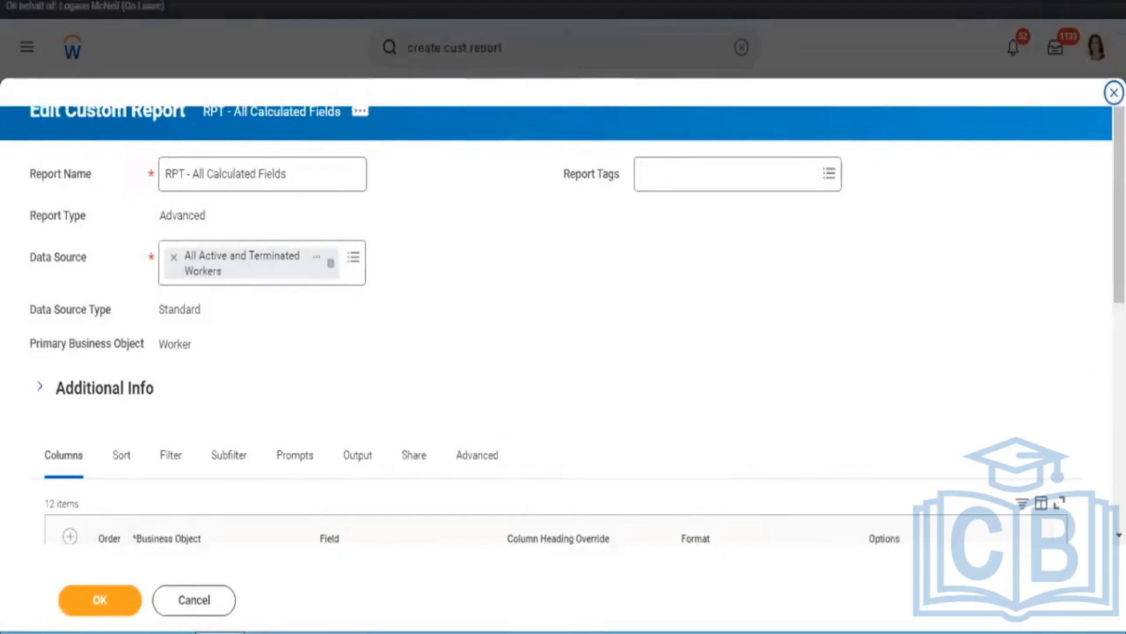
Step: Insert a report column after Hire Date with the field CF - FOrmat Date - Hire Date
scroll(969, 256, "down", 2)
scroll(1096, 466, "down", 5)
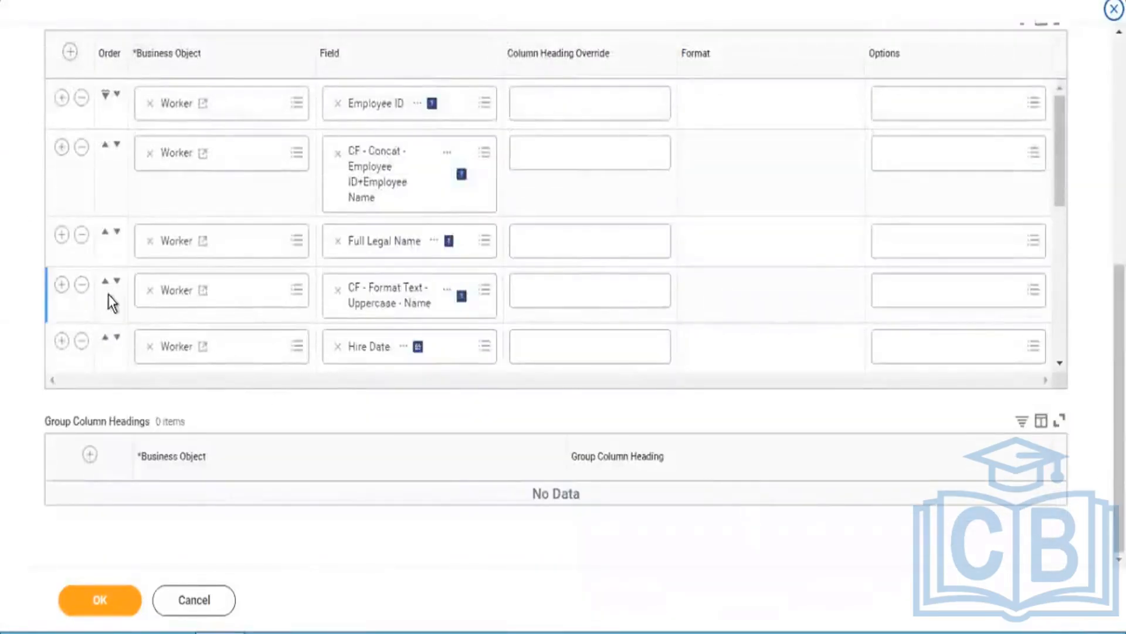
left_click(61, 340)
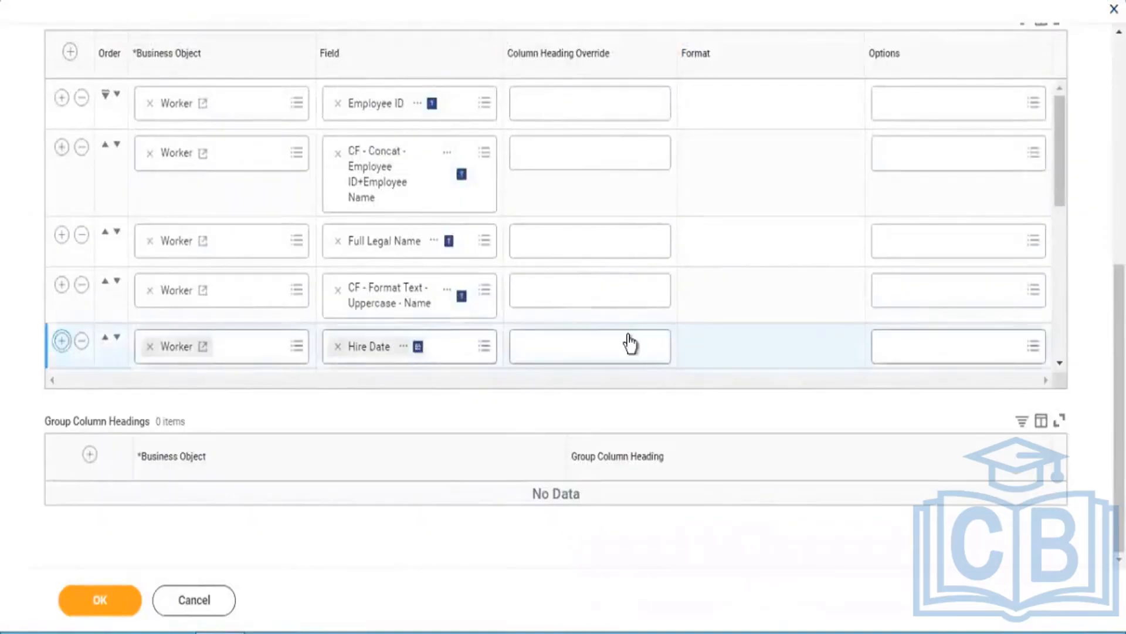
left_click_drag(1062, 185, 1056, 239)
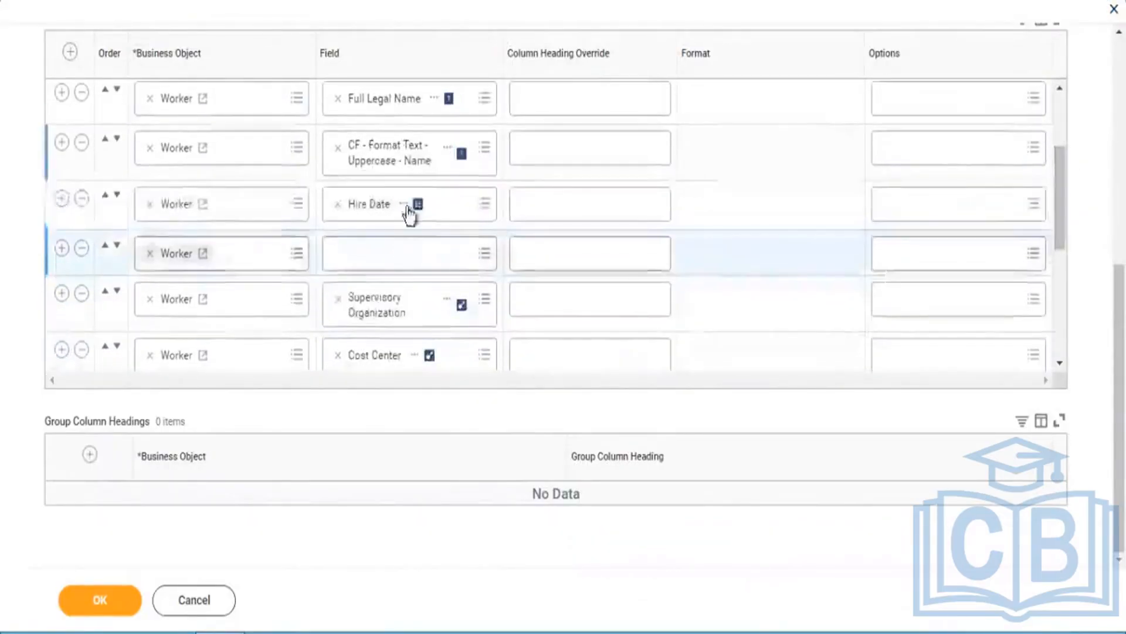
left_click(376, 264)
key("ctrl+v")
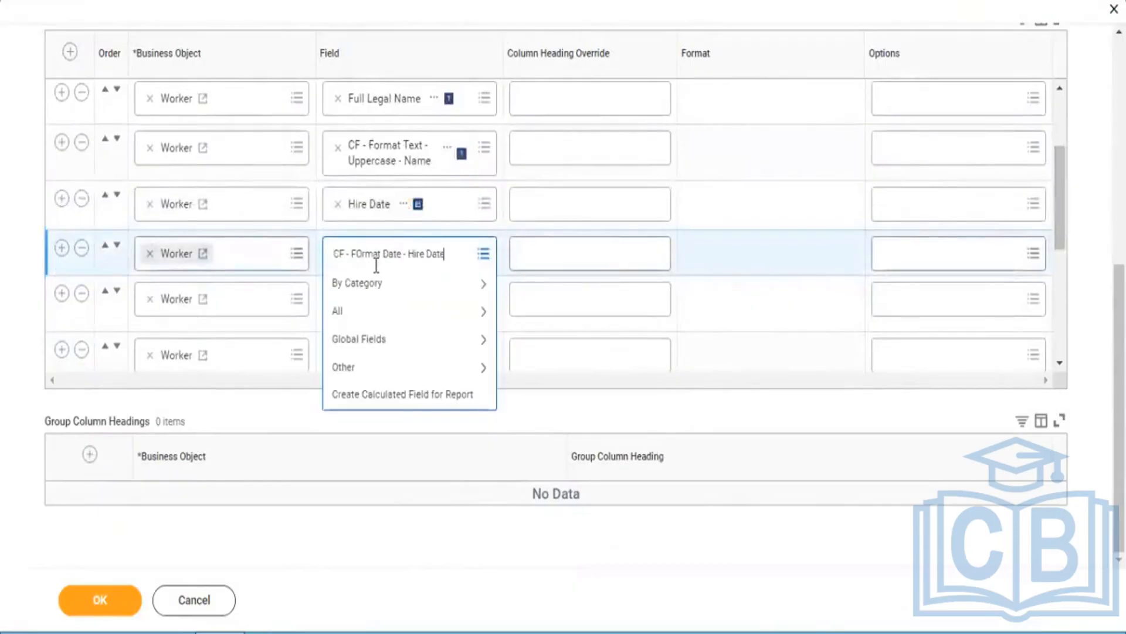
key("Return")
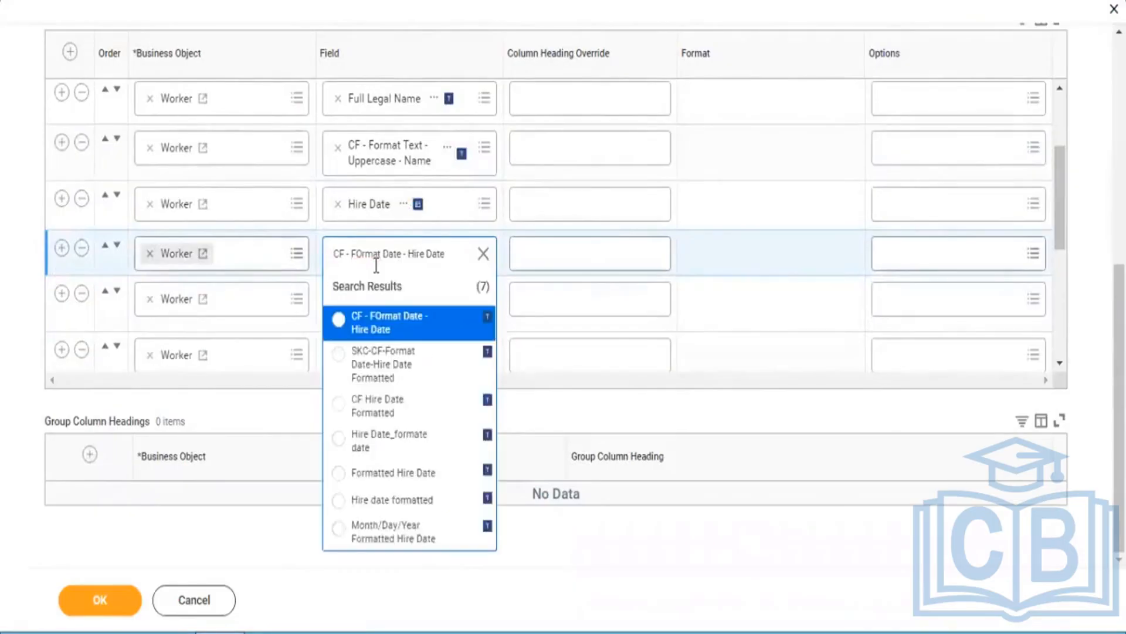
left_click(361, 319)
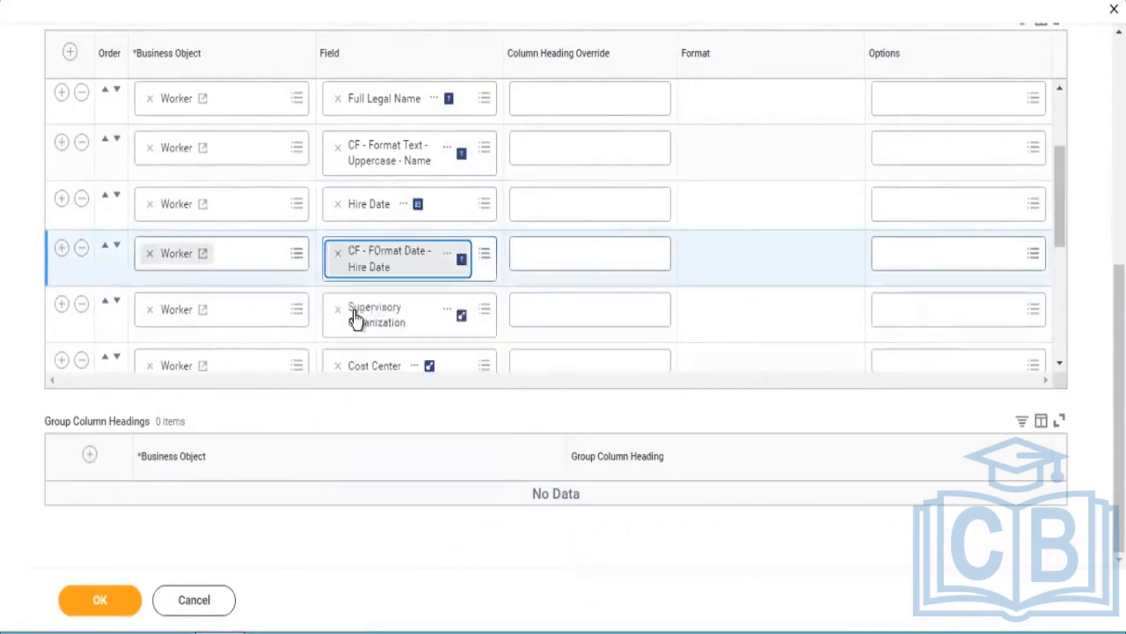
Step: Save the report definition, run the report, and check the first worker's formatted hire date
left_click(99, 612)
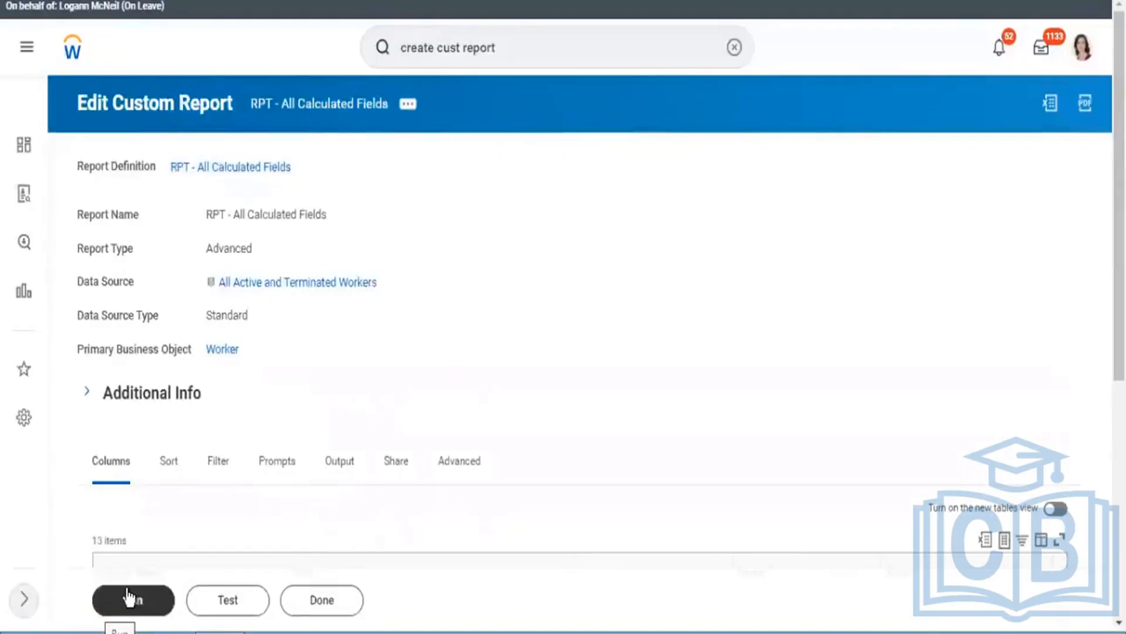
left_click(129, 598)
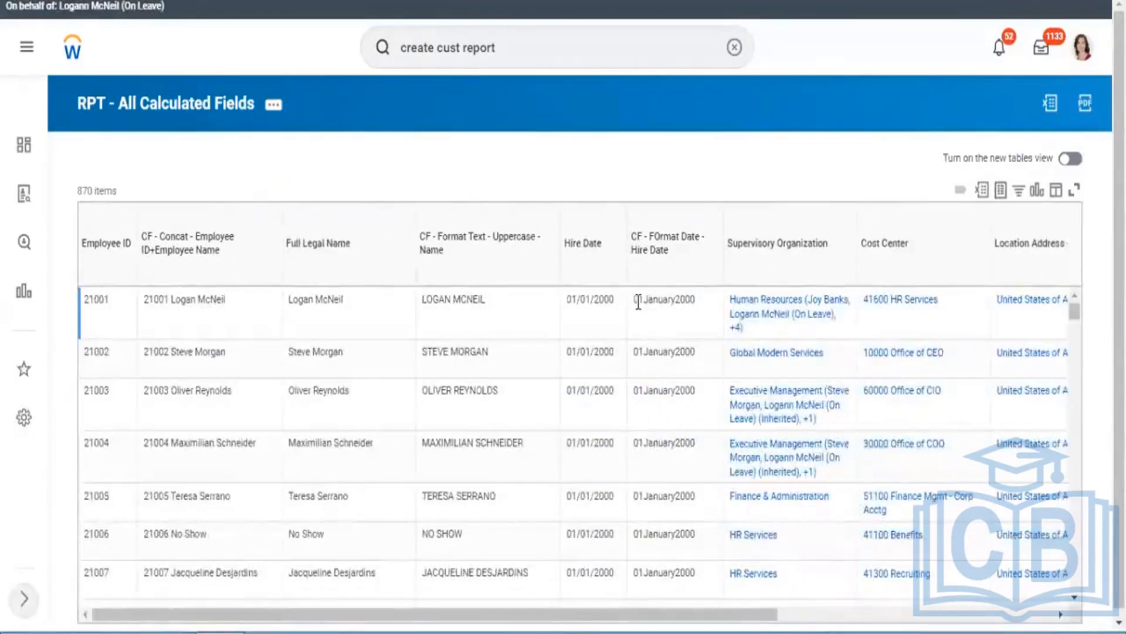
left_click_drag(640, 301, 705, 317)
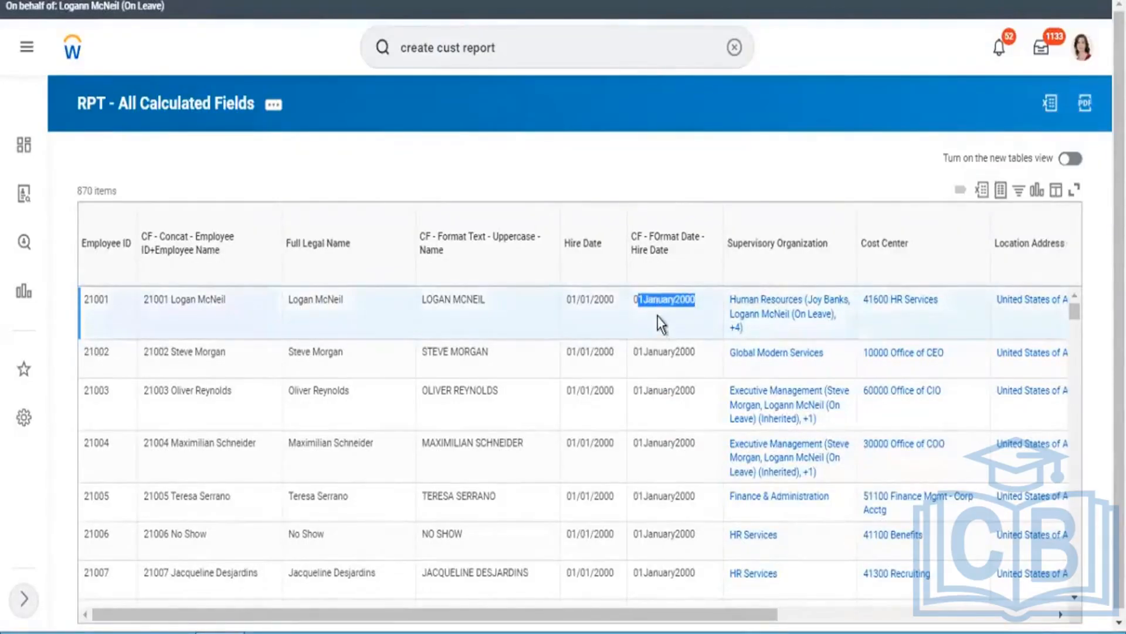
Step: Examine the first worker's formatted hire date and the text in the Supervisory Organization column of the report output
left_click(636, 299)
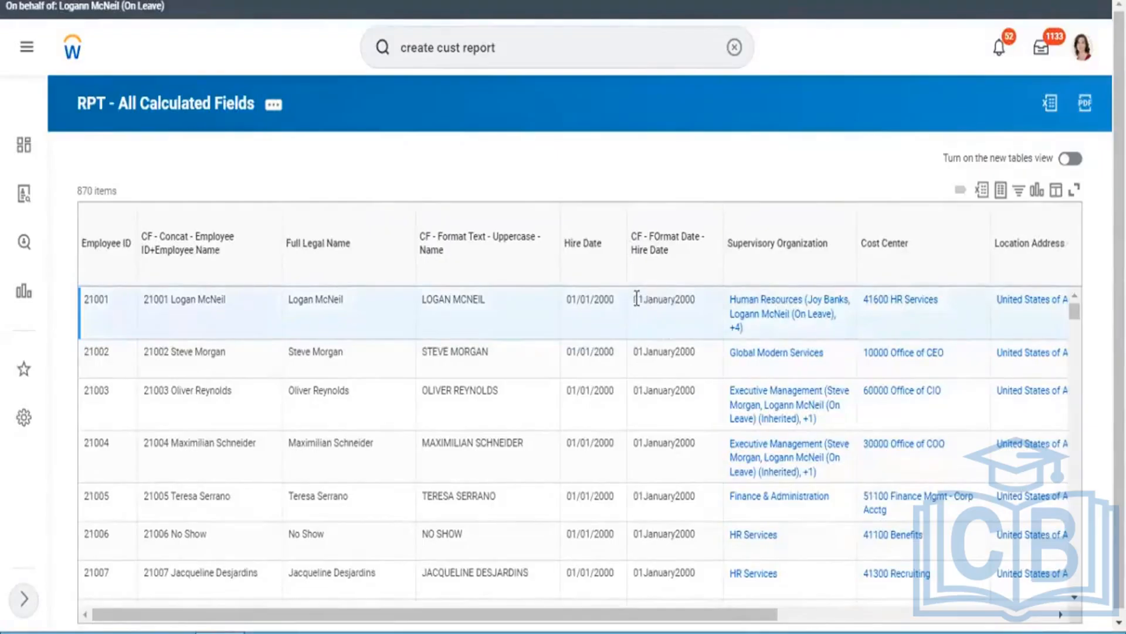
left_click_drag(637, 299, 690, 306)
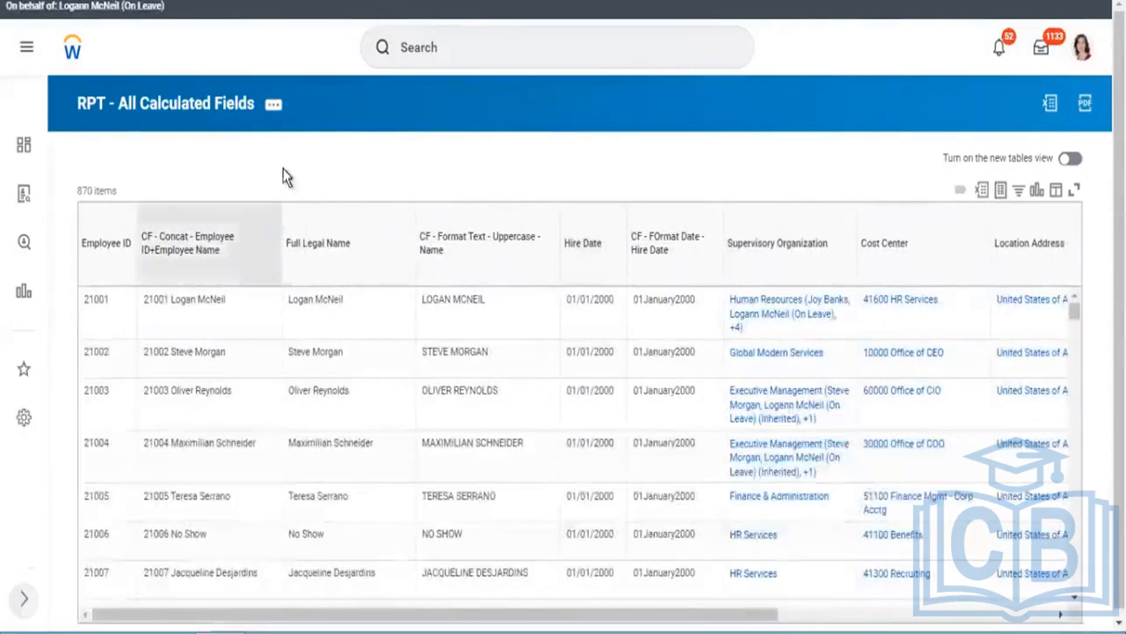
left_click(271, 109)
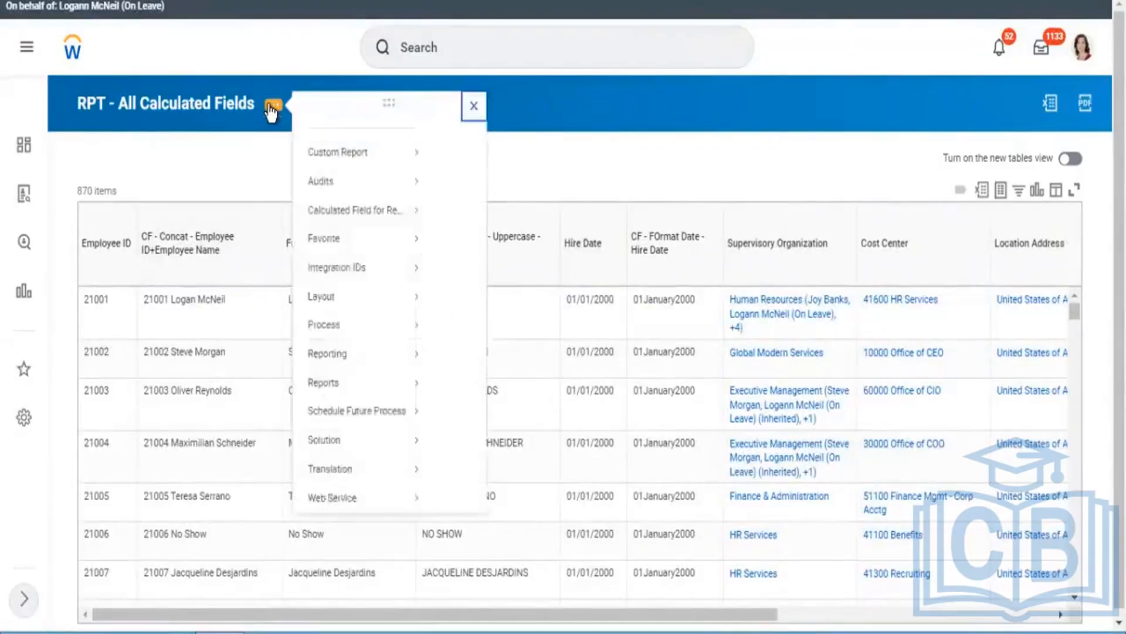
left_click(825, 21)
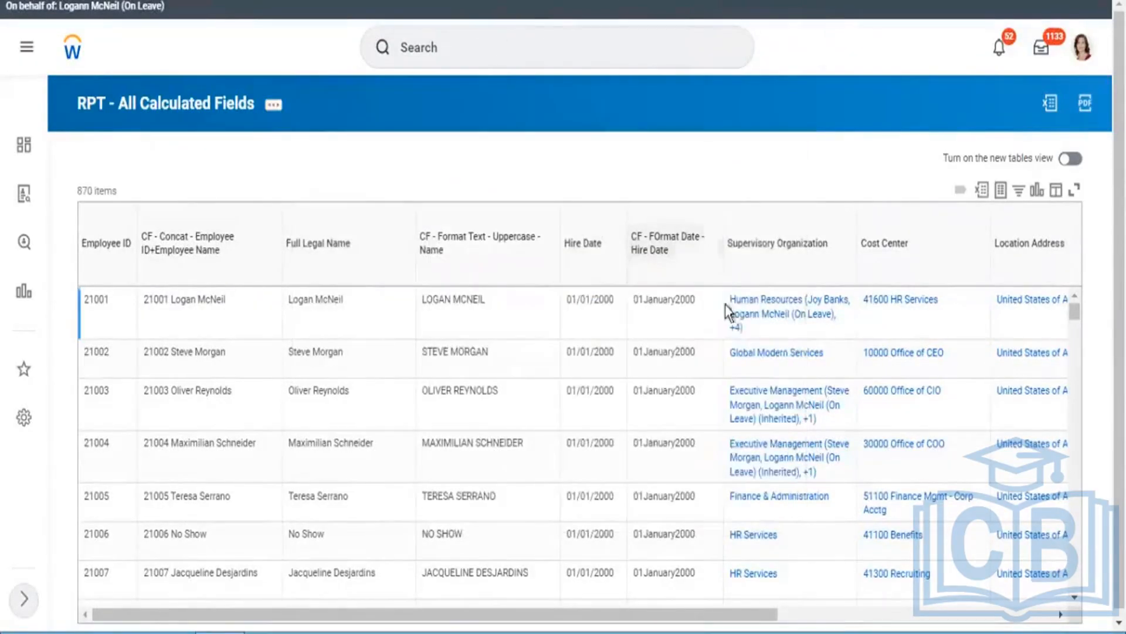
left_click_drag(727, 300, 818, 328)
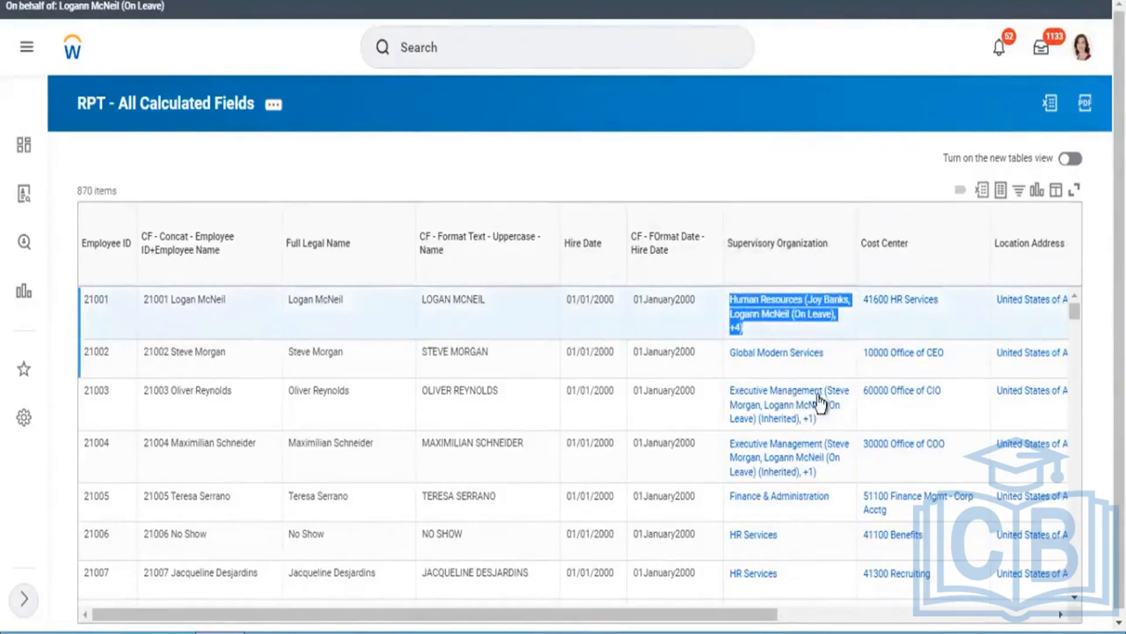
left_click(822, 132)
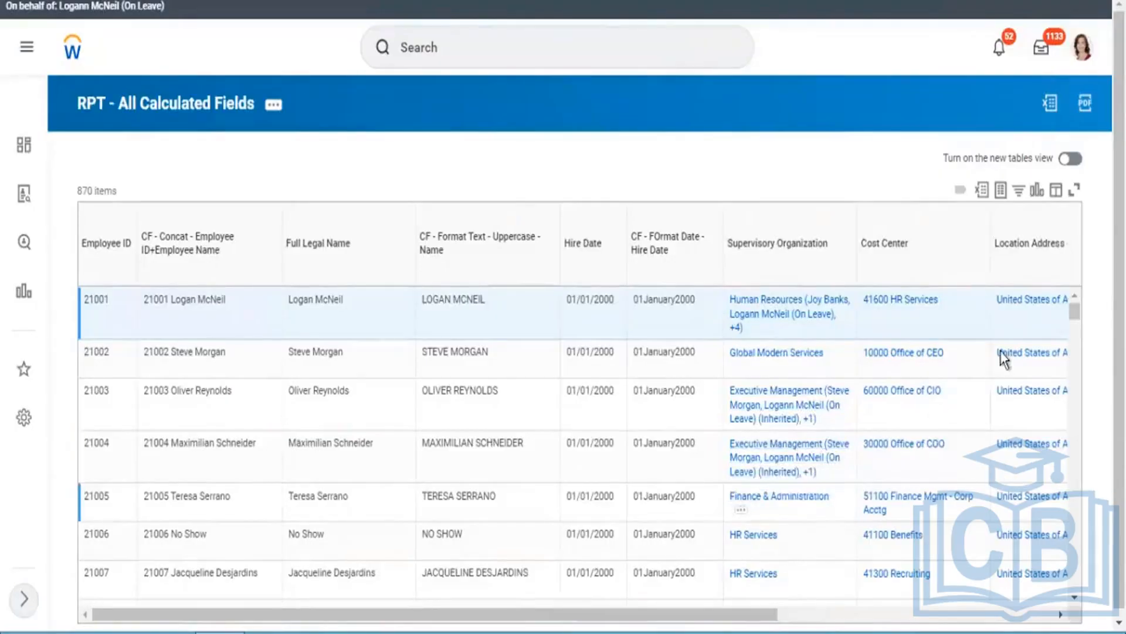
left_click_drag(1076, 311, 1078, 304)
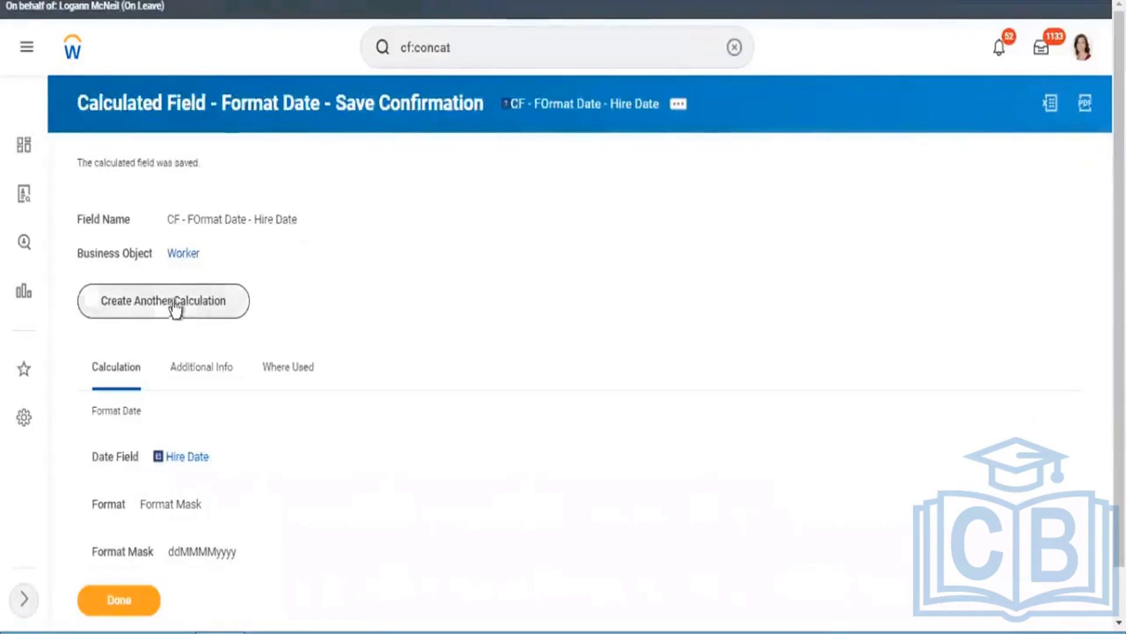
Step: Start another calculated field and name it CF - Substring - Sup Org Name
left_click(174, 308)
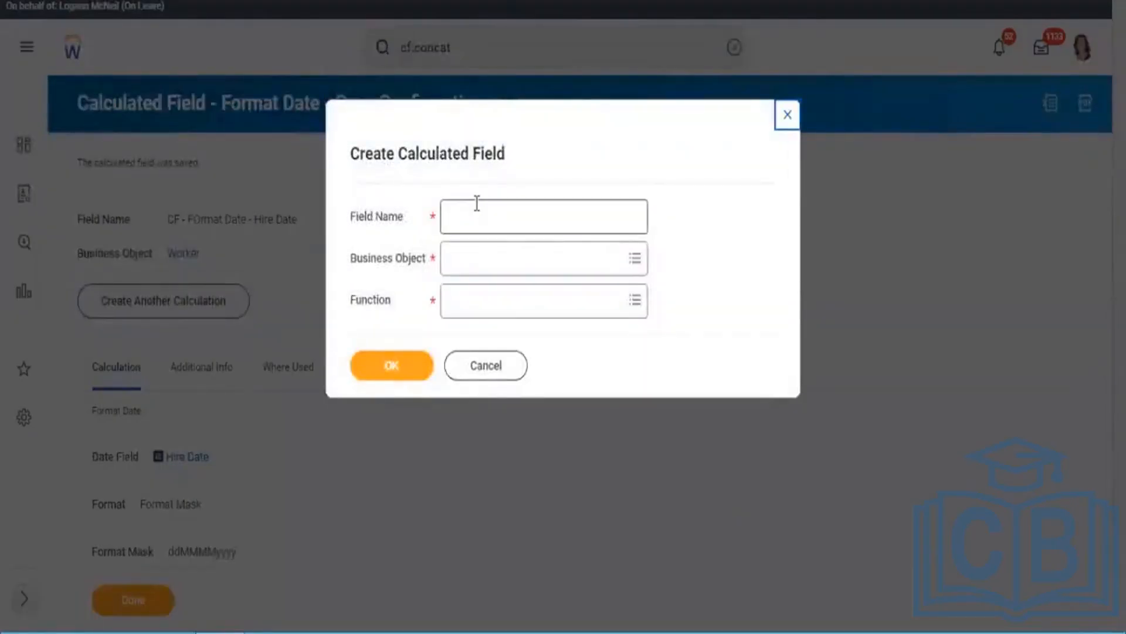
left_click(477, 203)
type("C")
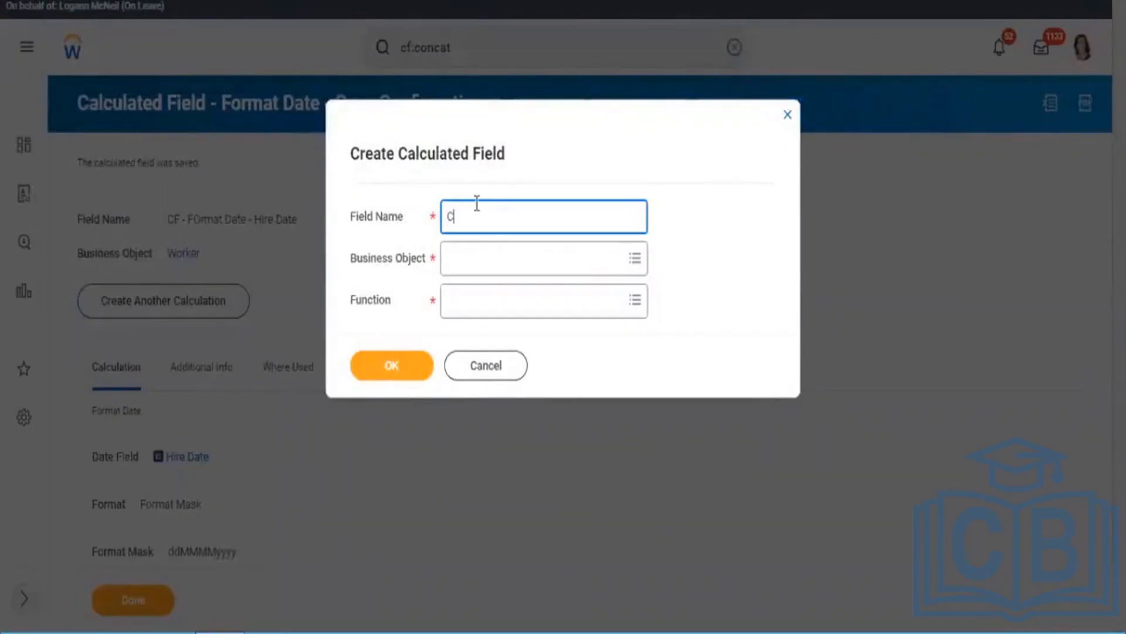
type("F - Subs")
left_click(477, 204)
type("ing")
key("BackSpace")
key("BackSpace")
key("BackSpace")
left_click(512, 220)
type("in")
type("g - Sup")
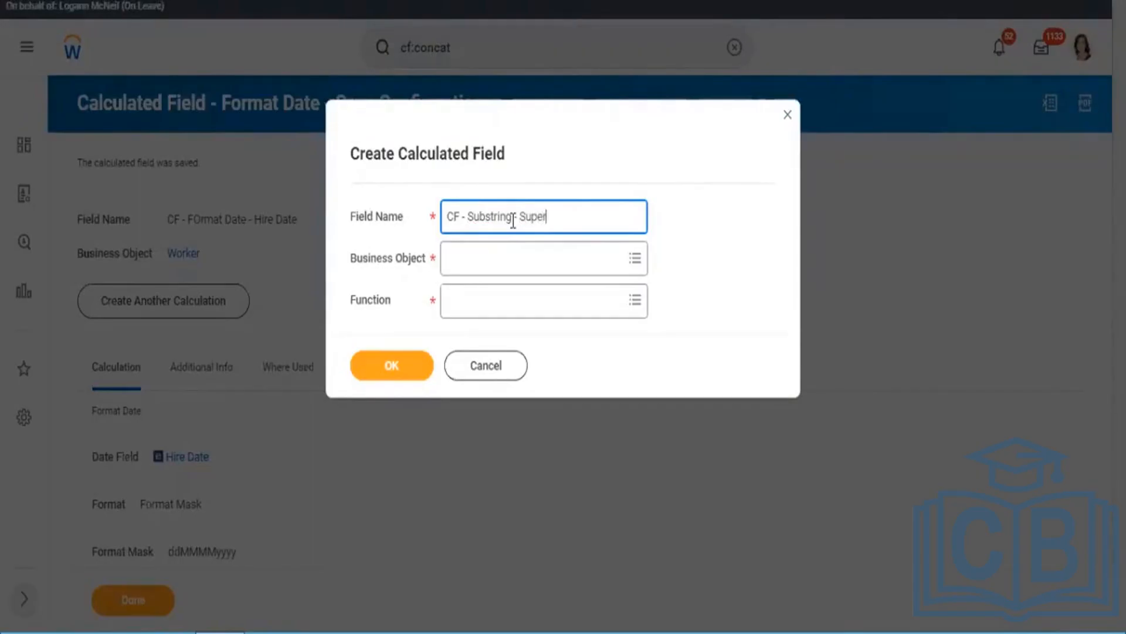
type(" Org Name")
Step: Set the business object to Worker and the function to Substring Text, and continue to the calculation definition
left_click(499, 270)
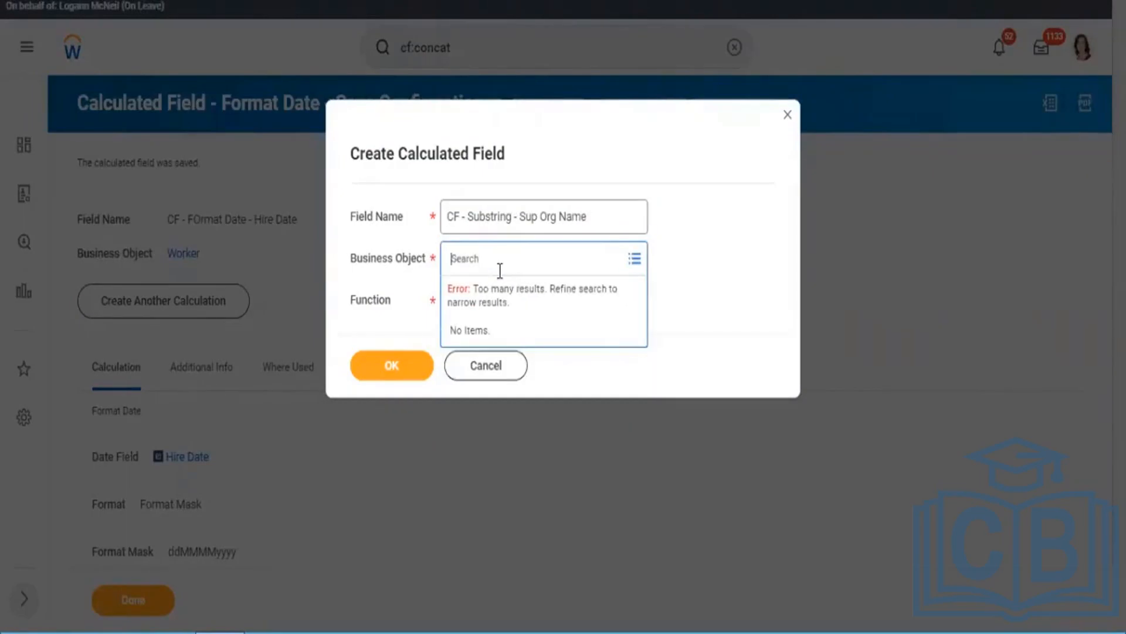
type("worker")
key("Return")
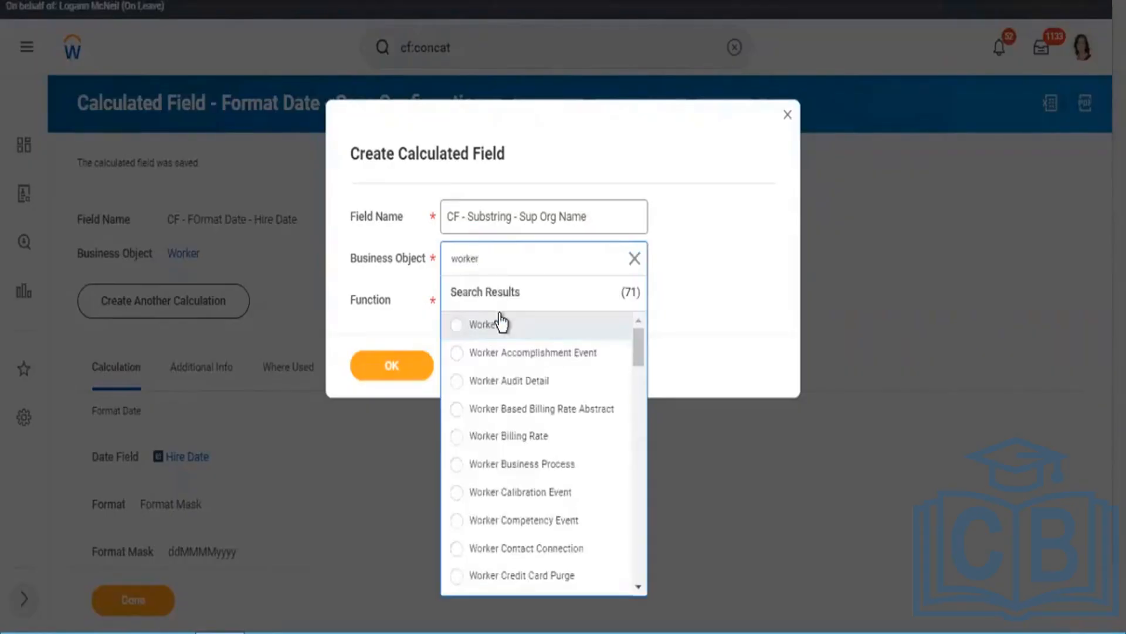
left_click(502, 323)
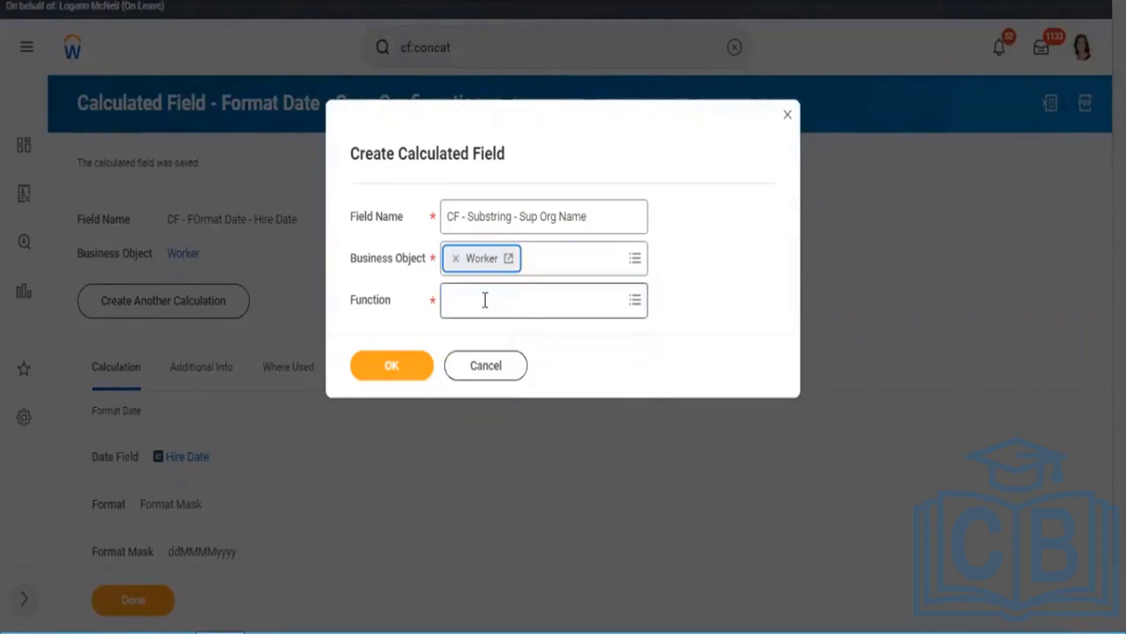
left_click(485, 299)
type("s")
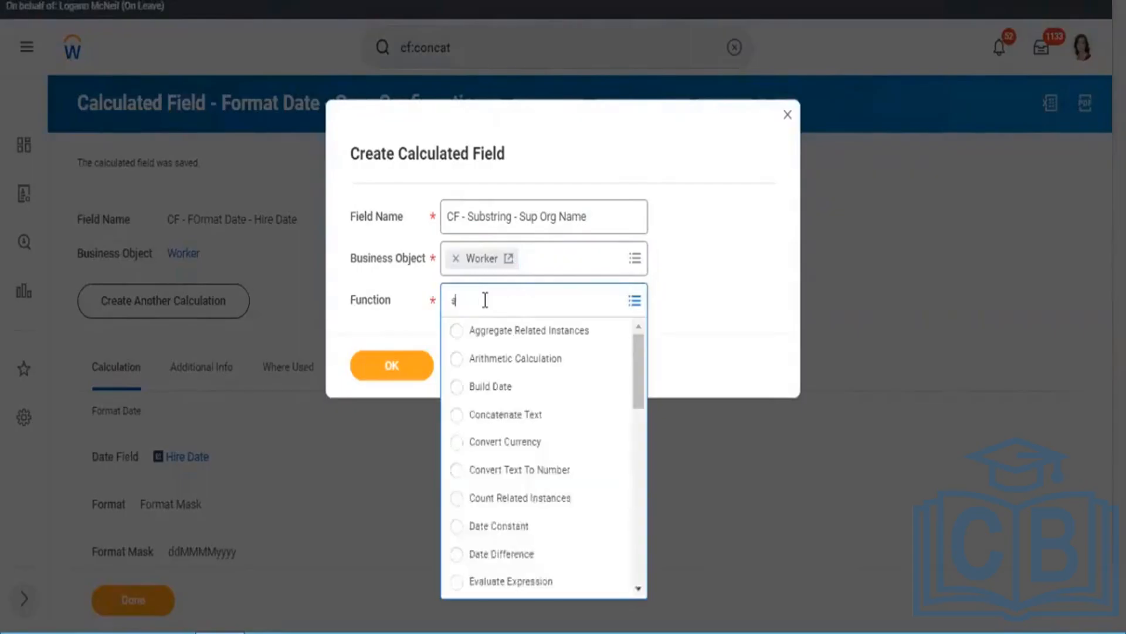
type("ubstring")
key("Return")
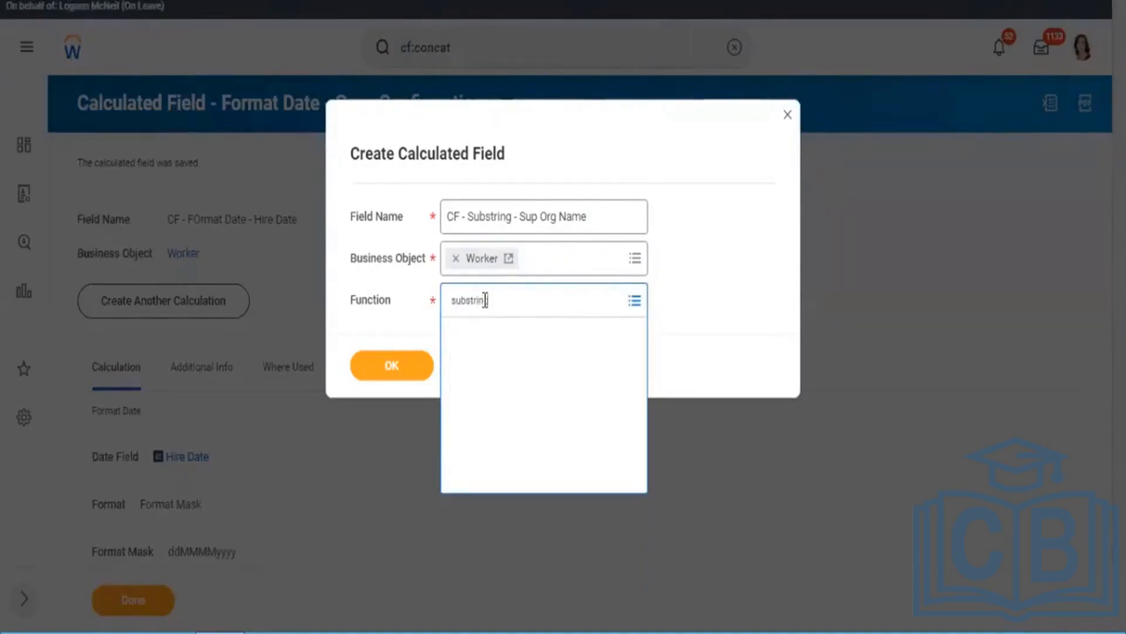
left_click(412, 376)
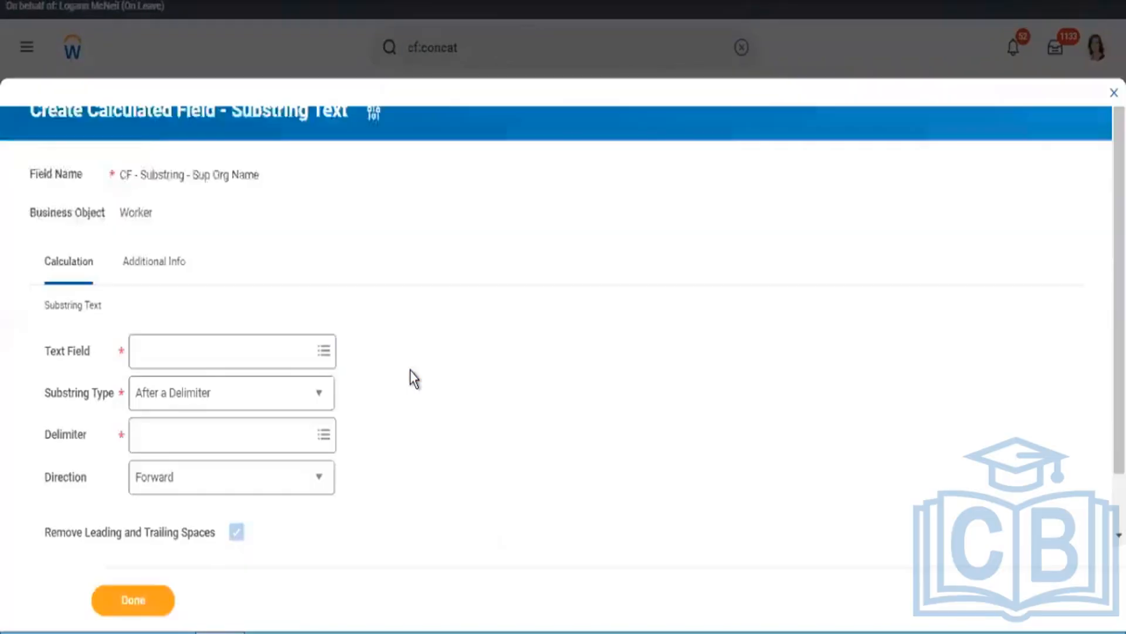
Step: Choose Supervisory Organization as the text field of the substring calculation
left_click(233, 355)
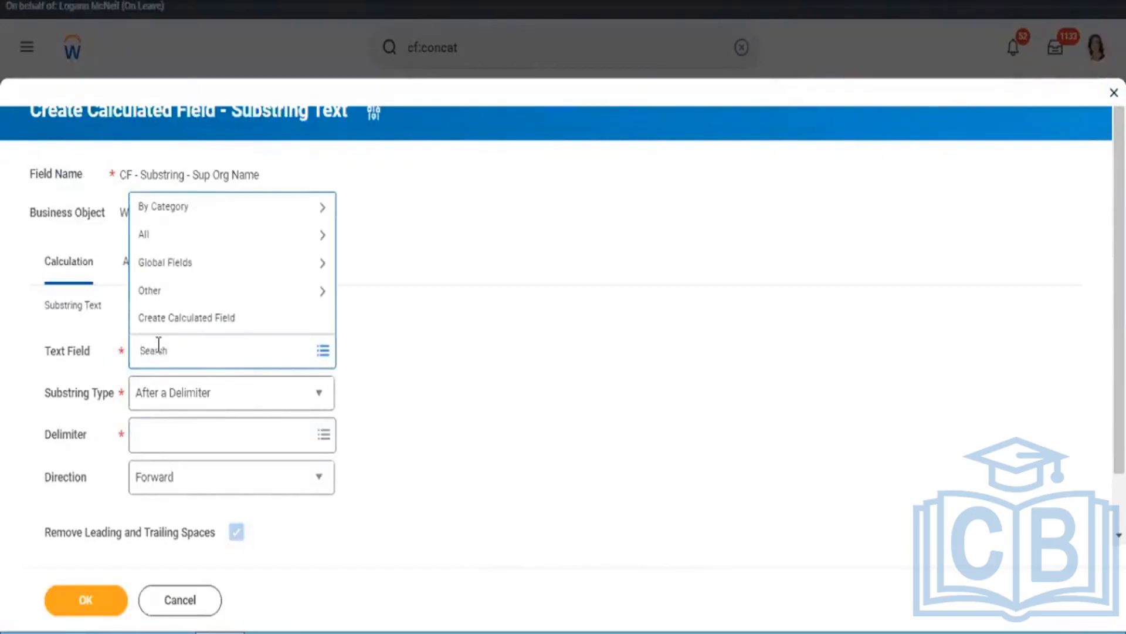
type("supervisory org")
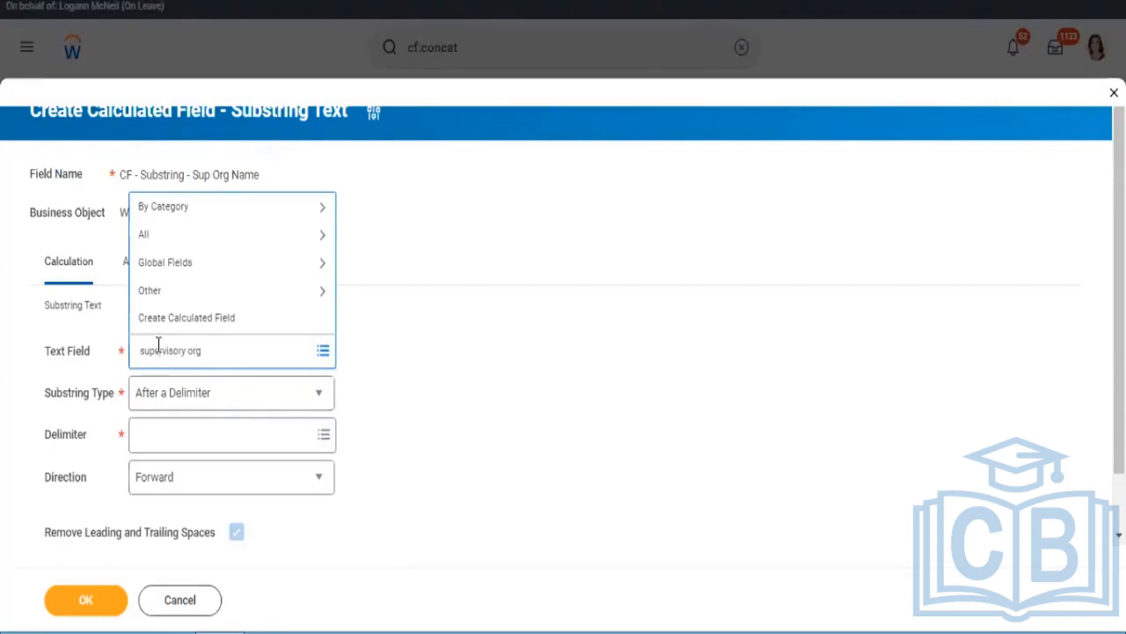
key("Return")
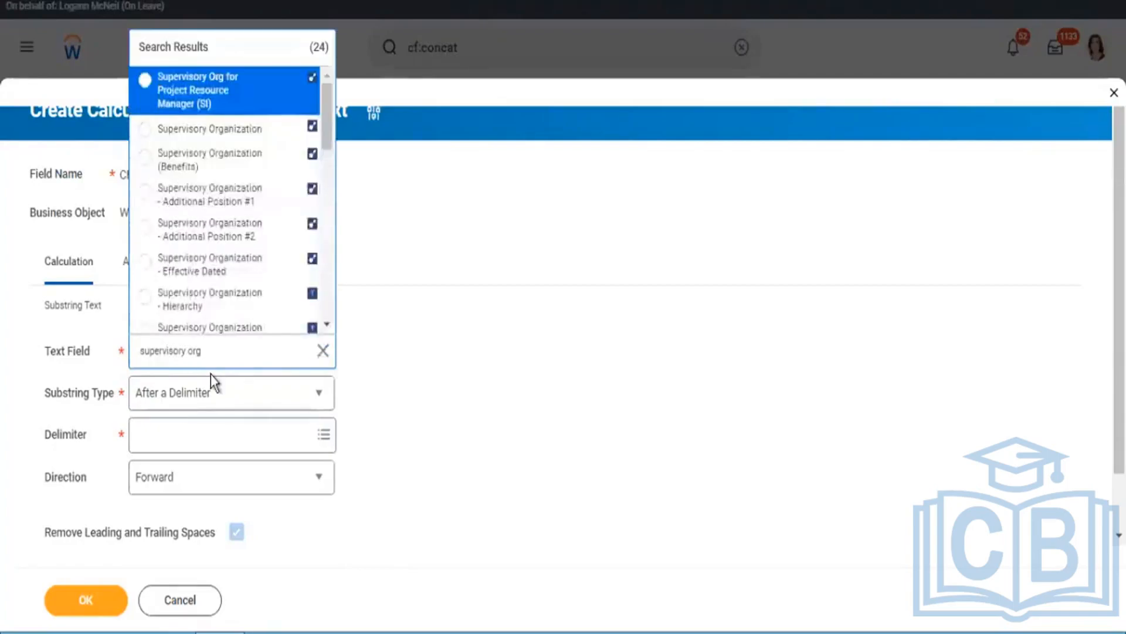
left_click(205, 130)
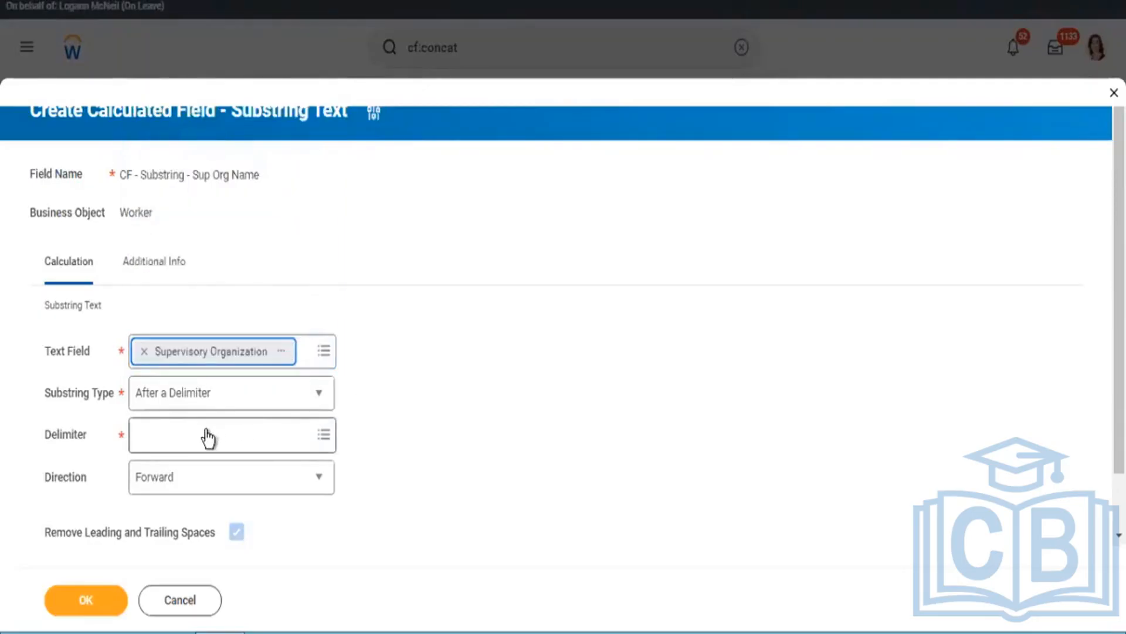
Step: Choose the opening parenthesis "(" from the global text fields as the delimiter and save the calculated field
mouse_move(197, 404)
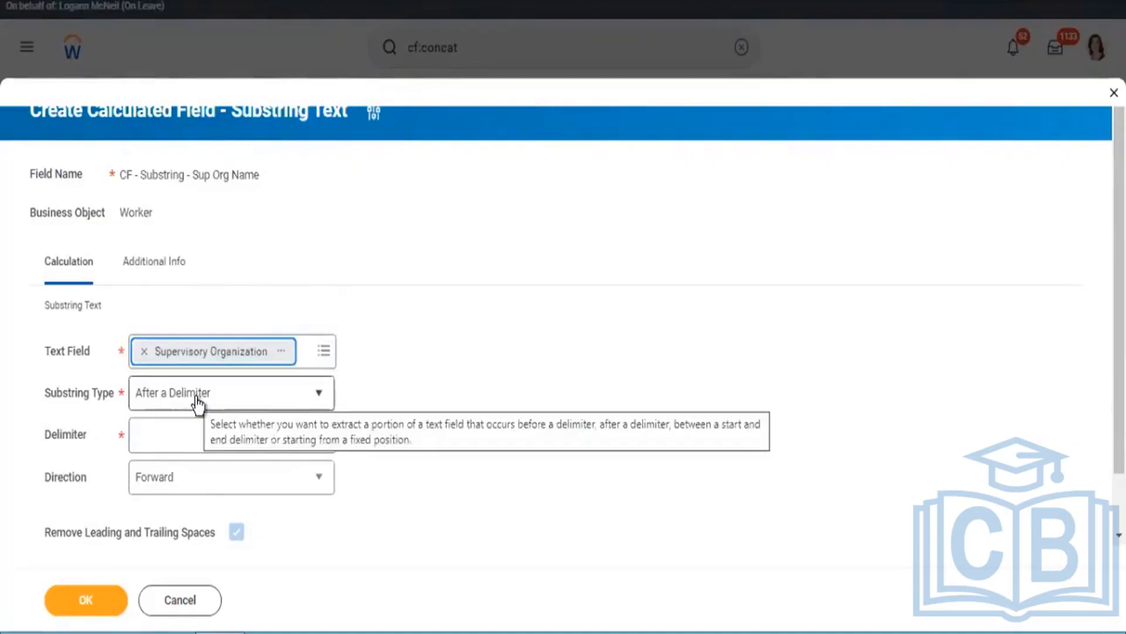
left_click(176, 437)
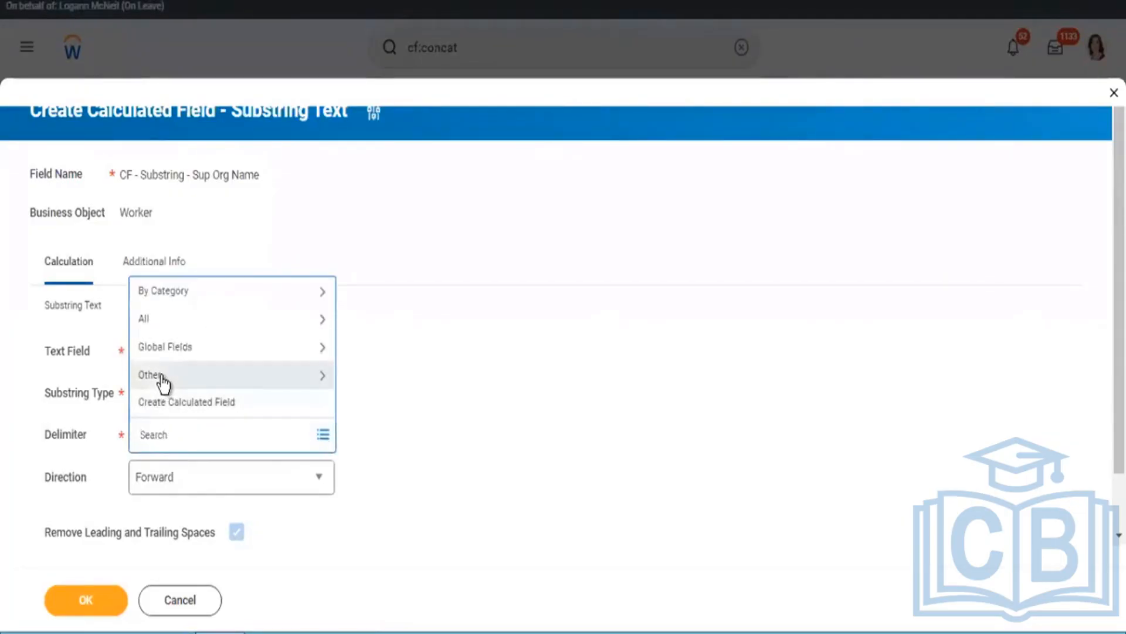
left_click(160, 377)
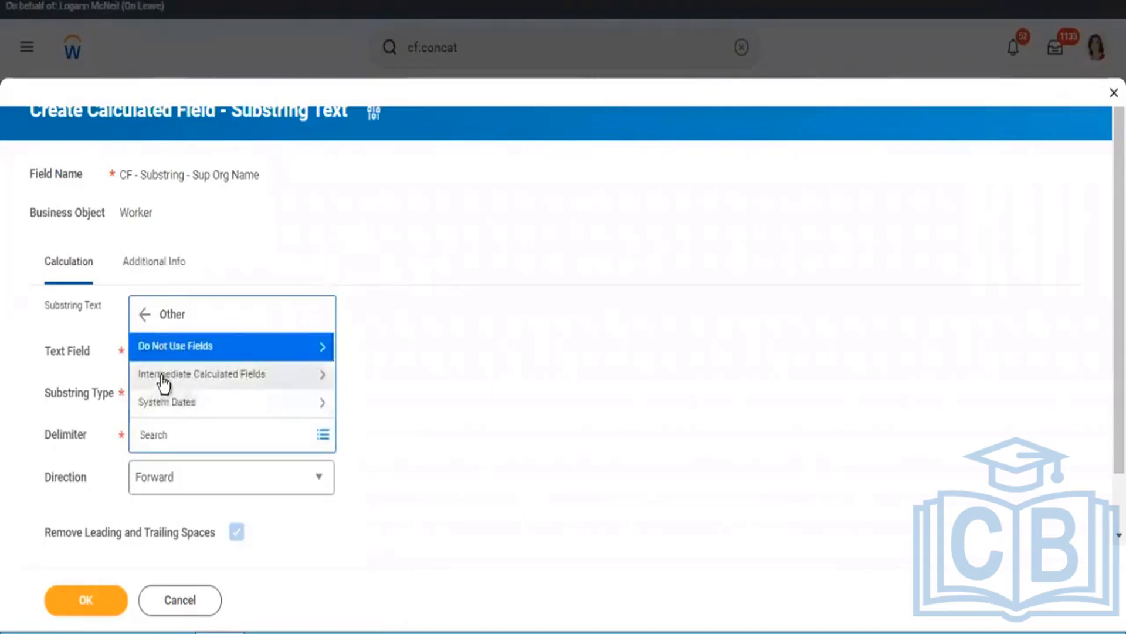
left_click(144, 317)
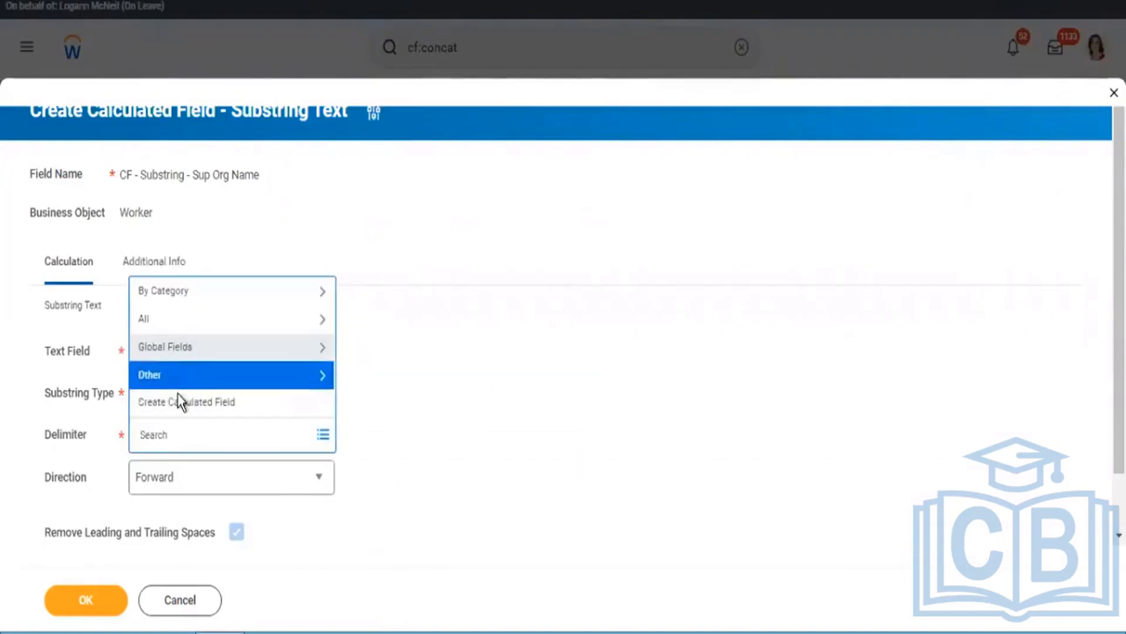
left_click(167, 345)
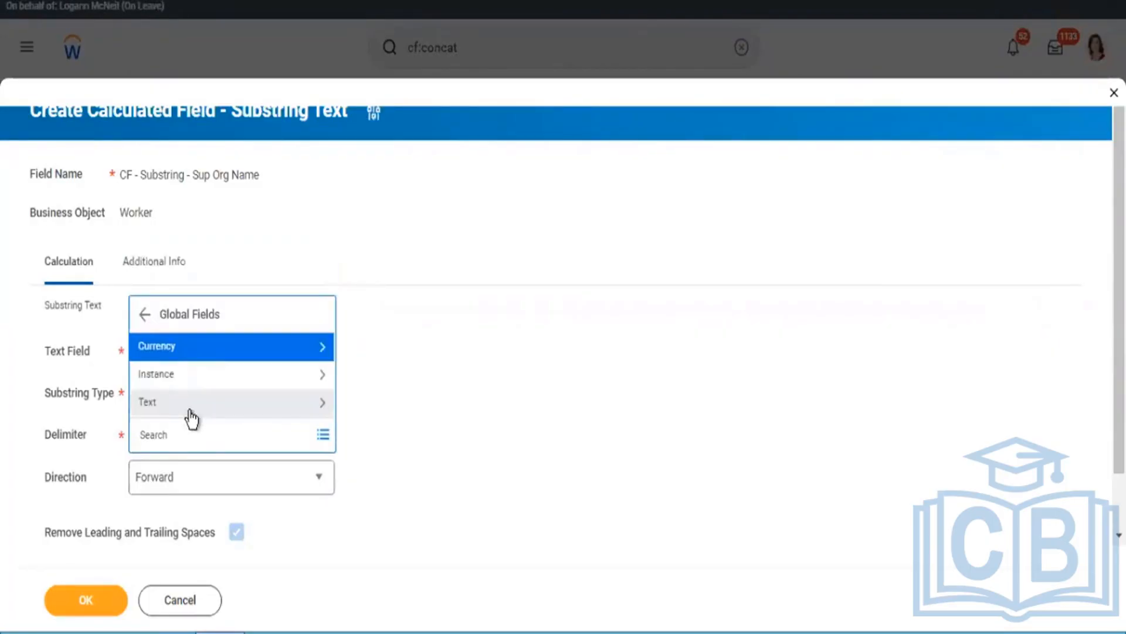
left_click(166, 410)
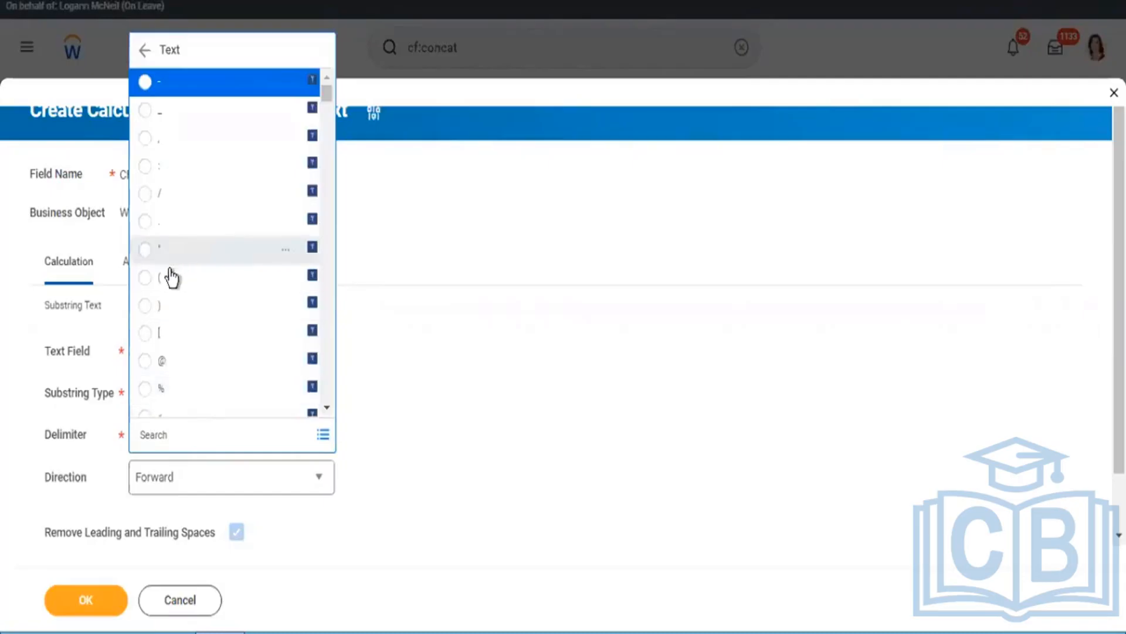
left_click(145, 277)
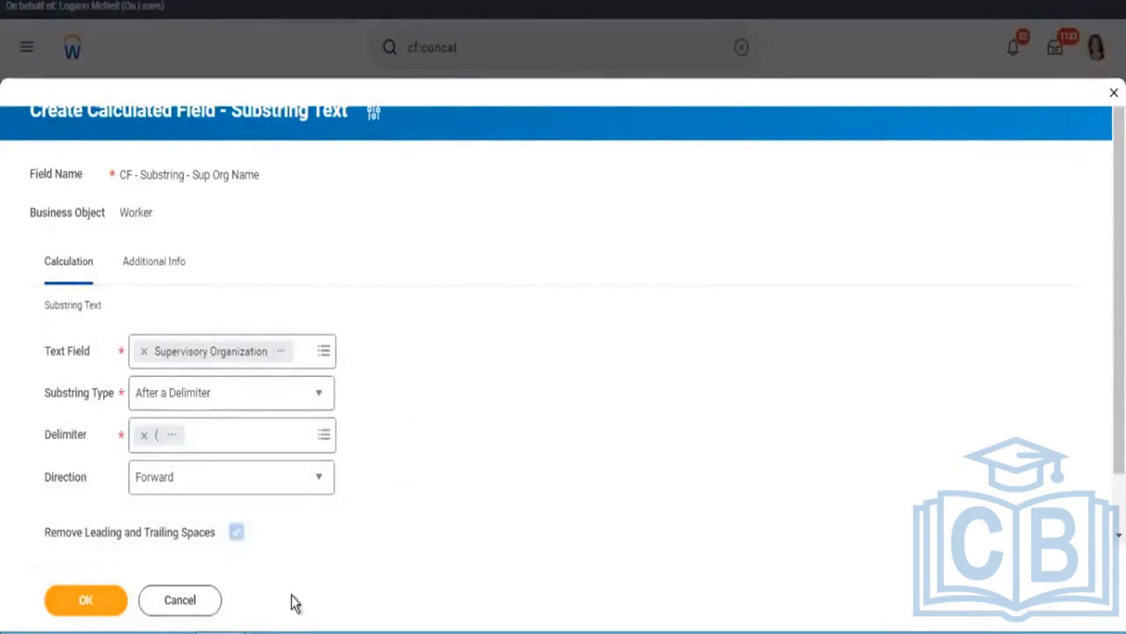
left_click(118, 601)
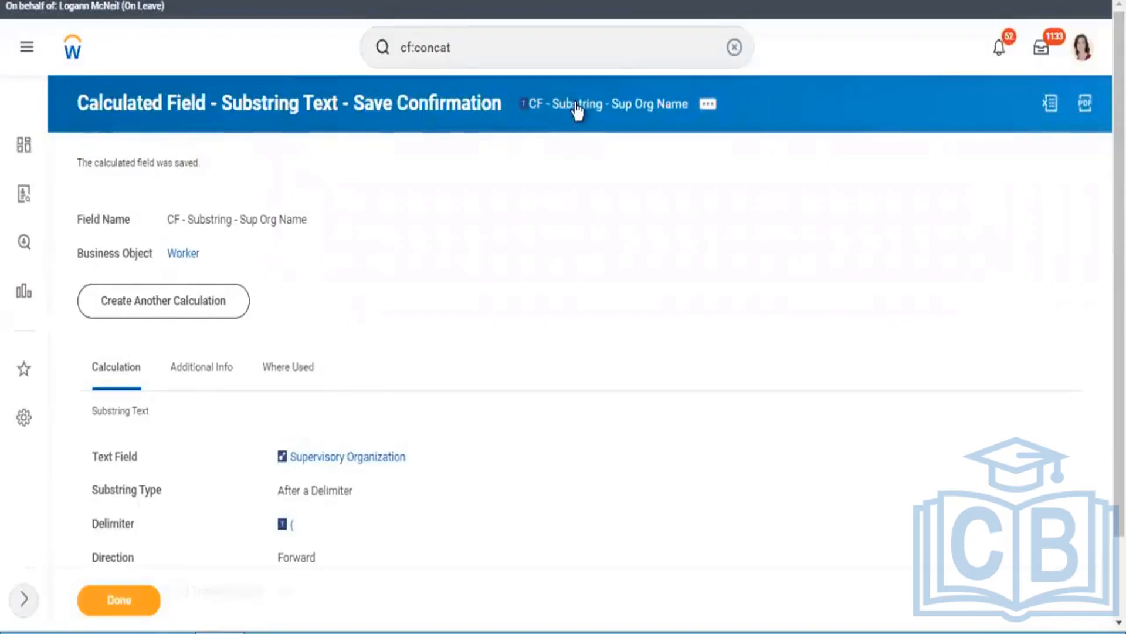
Step: Copy the saved substring field's name and open the RPT - All Calculated Fields report for editing
right_click(578, 110)
left_click(600, 175)
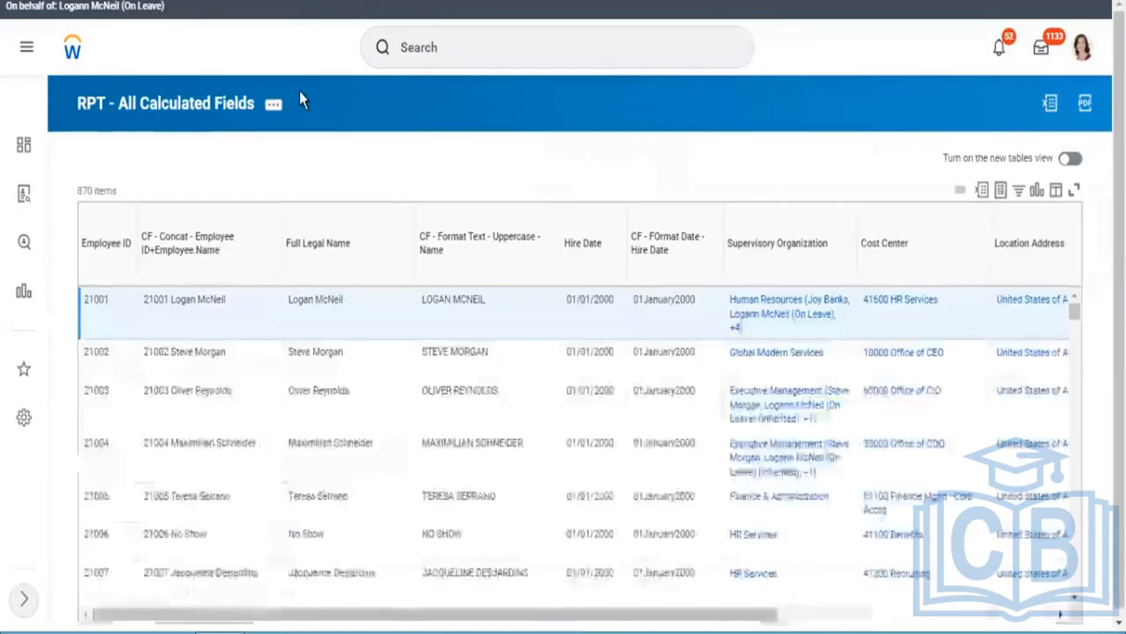
left_click(273, 109)
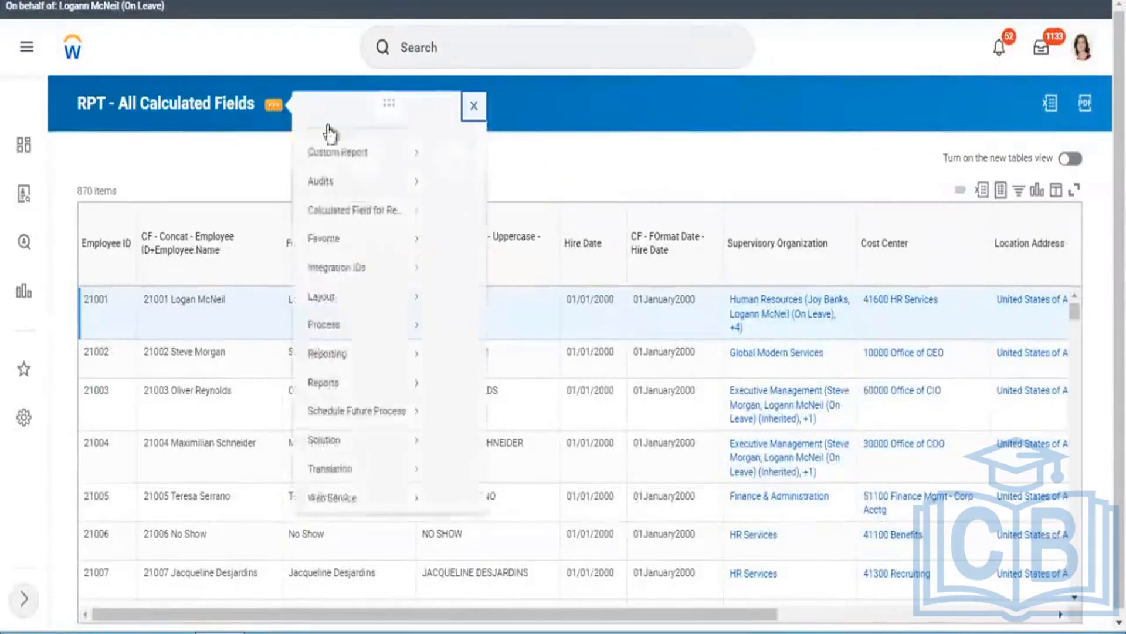
mouse_move(356, 174)
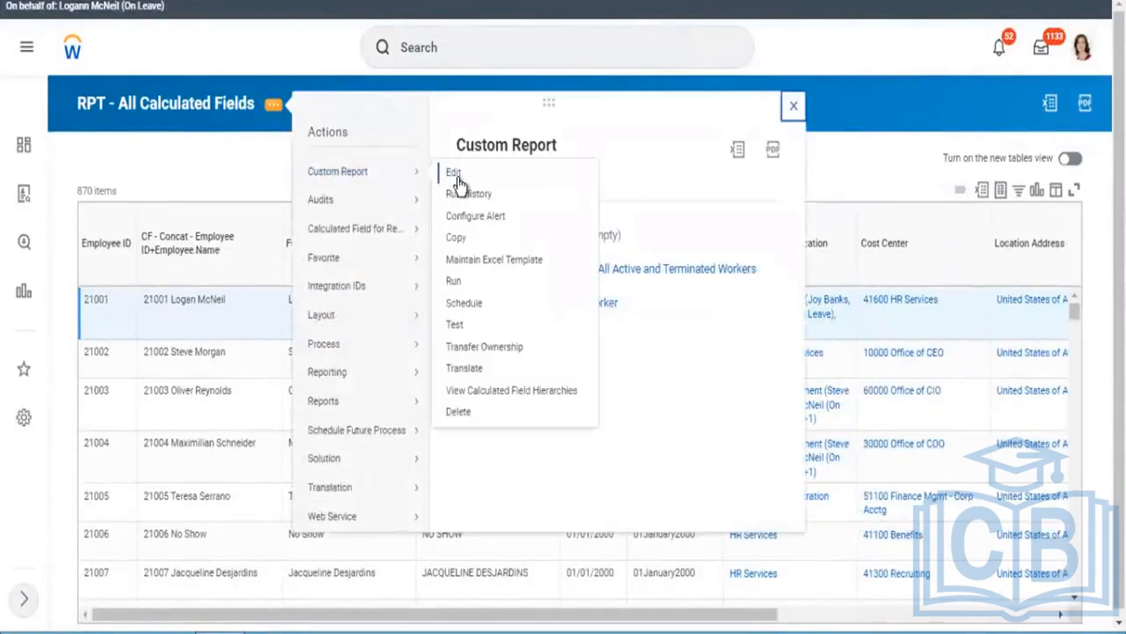
left_click(459, 180)
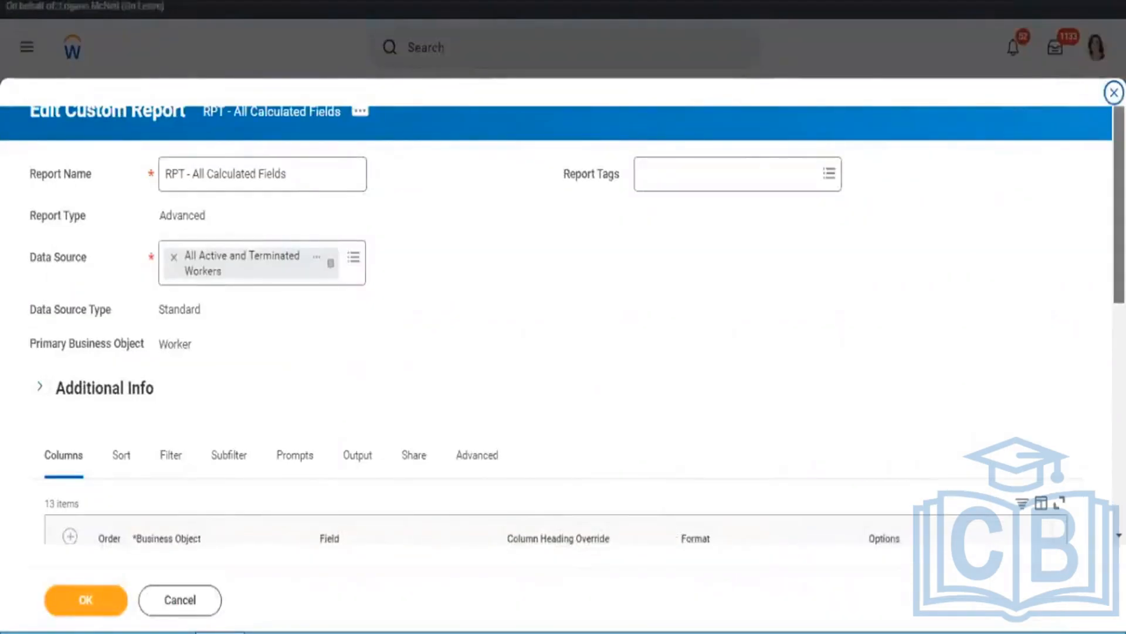
Step: Insert a blank Worker column row directly below Supervisory Organization in the report's columns
scroll(564, 317, "down", 10)
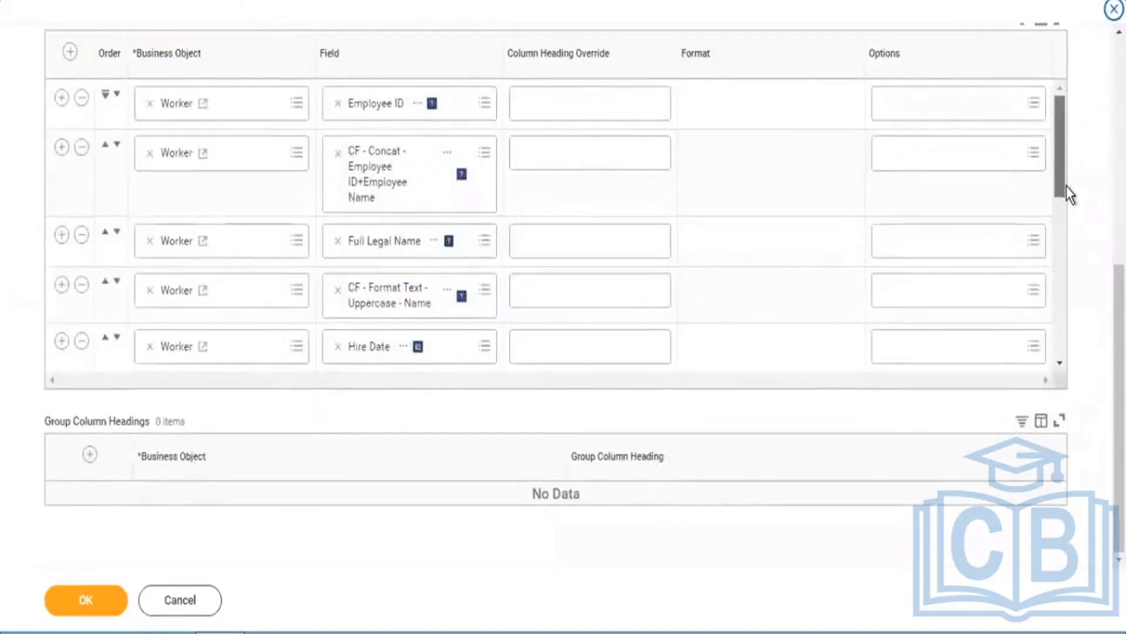
left_click_drag(1069, 194, 1060, 271)
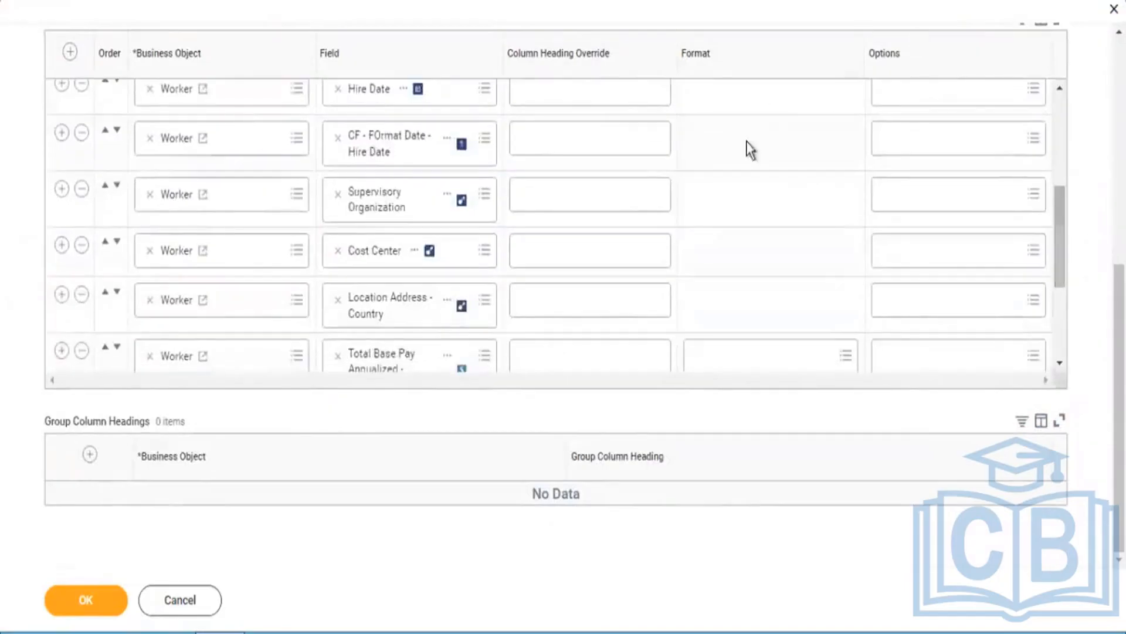
left_click(322, 264)
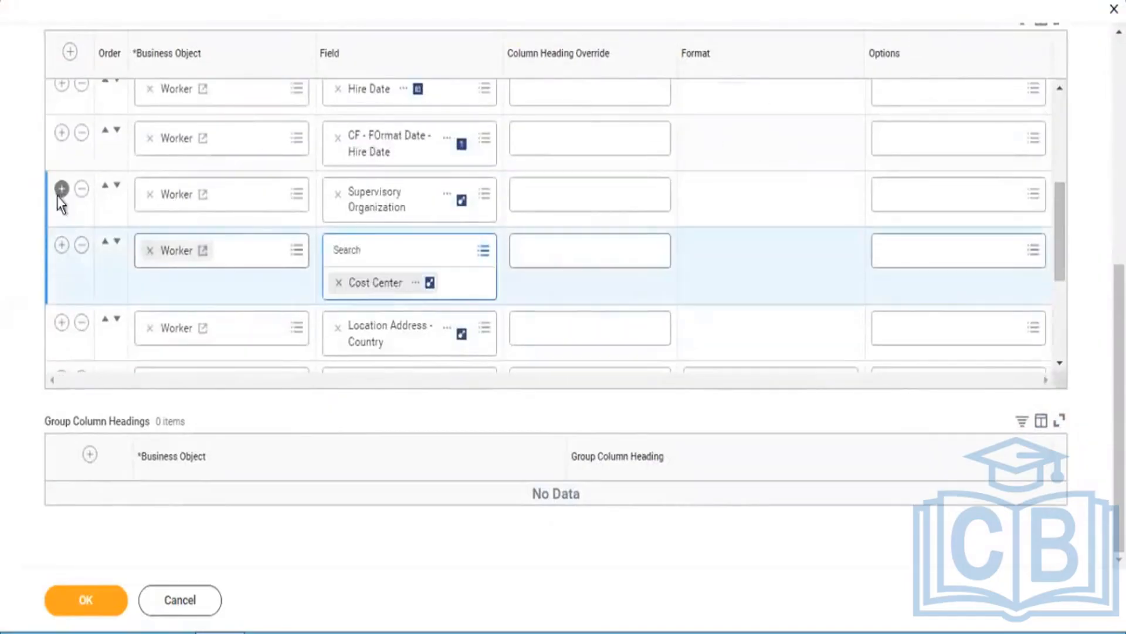
left_click(58, 192)
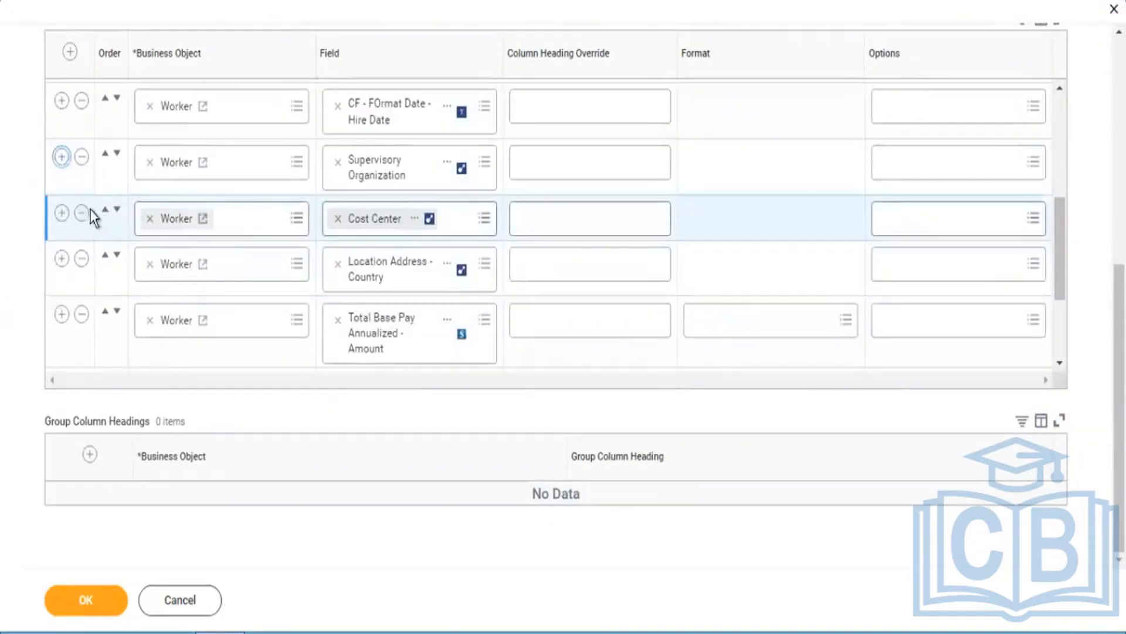
left_click(62, 157)
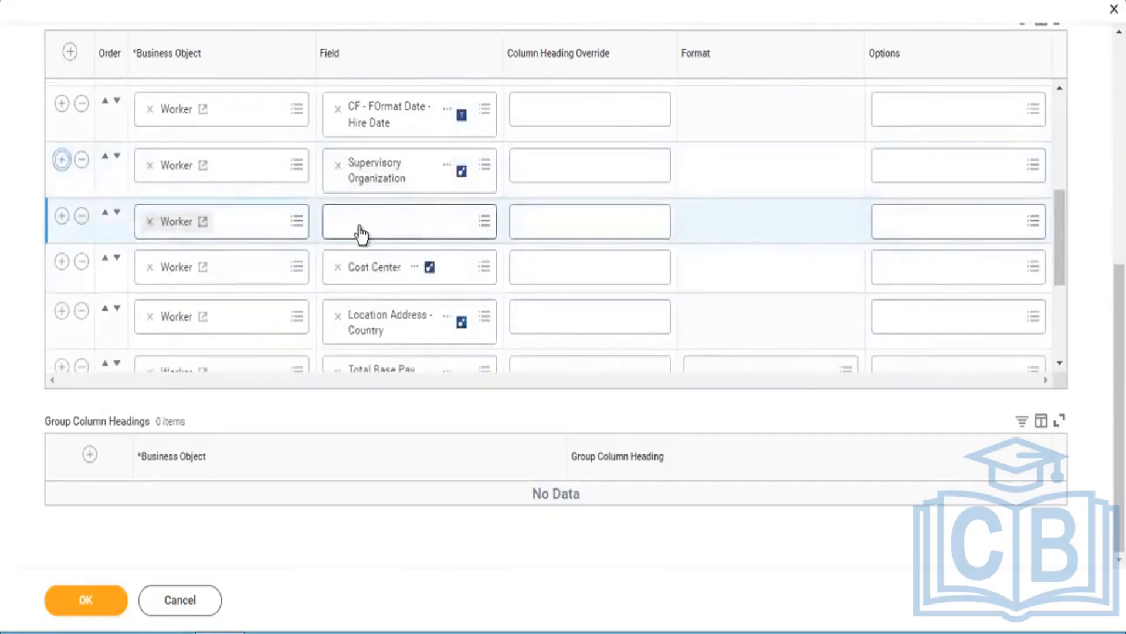
Step: Set the blank row's field to CF - Substring - Sup Org Name, save the report and run it
left_click(361, 233)
type("CF - Substring - Sup Org Name")
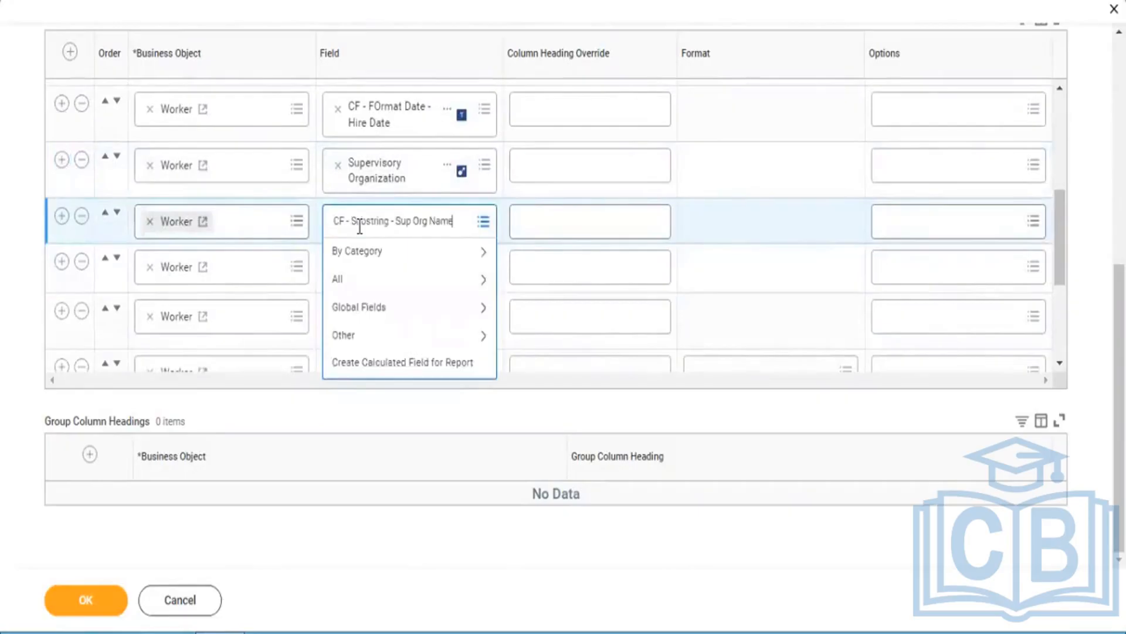
key("Return")
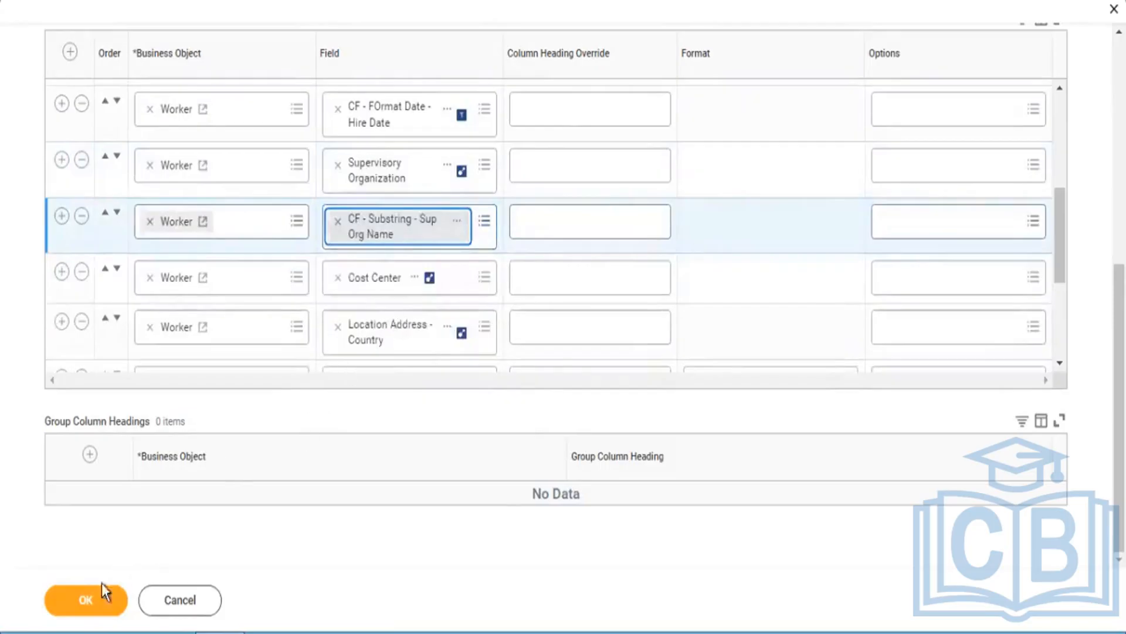
left_click(91, 601)
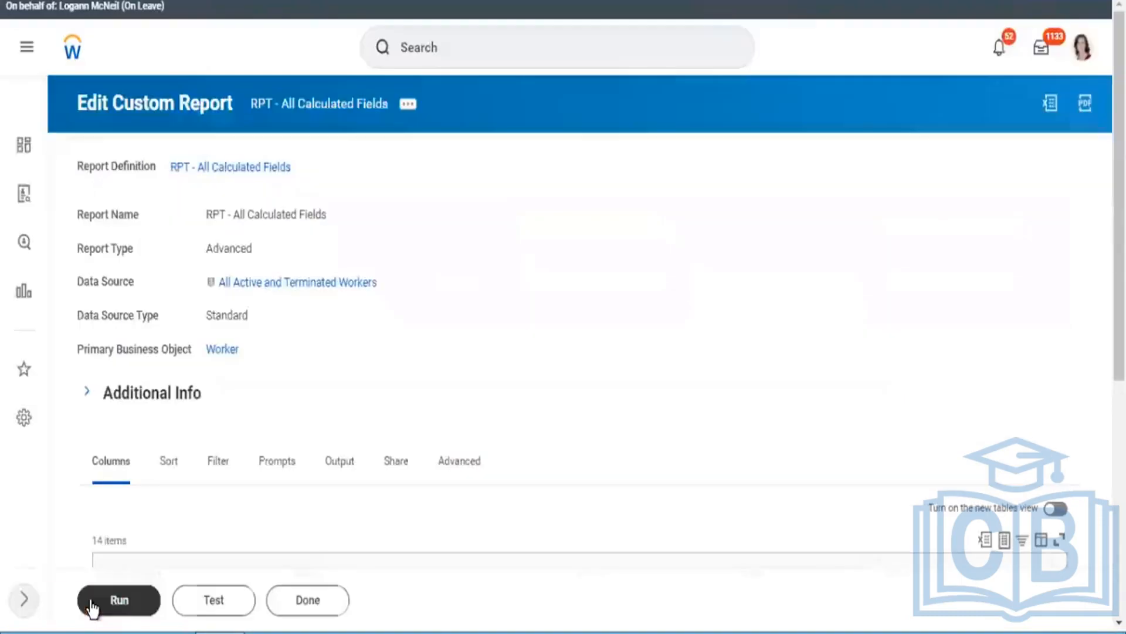
left_click(92, 605)
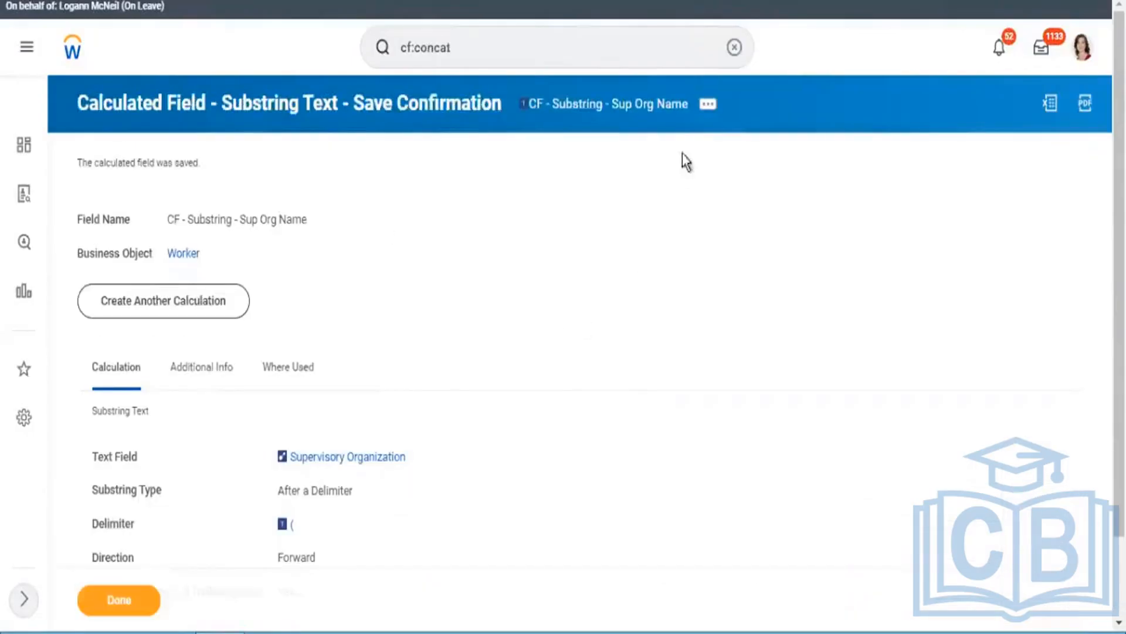
Step: Set the direction of CF - Substring - Sup Org Name to Backward, save the field and refresh the report output
left_click(709, 107)
mouse_move(278, 216)
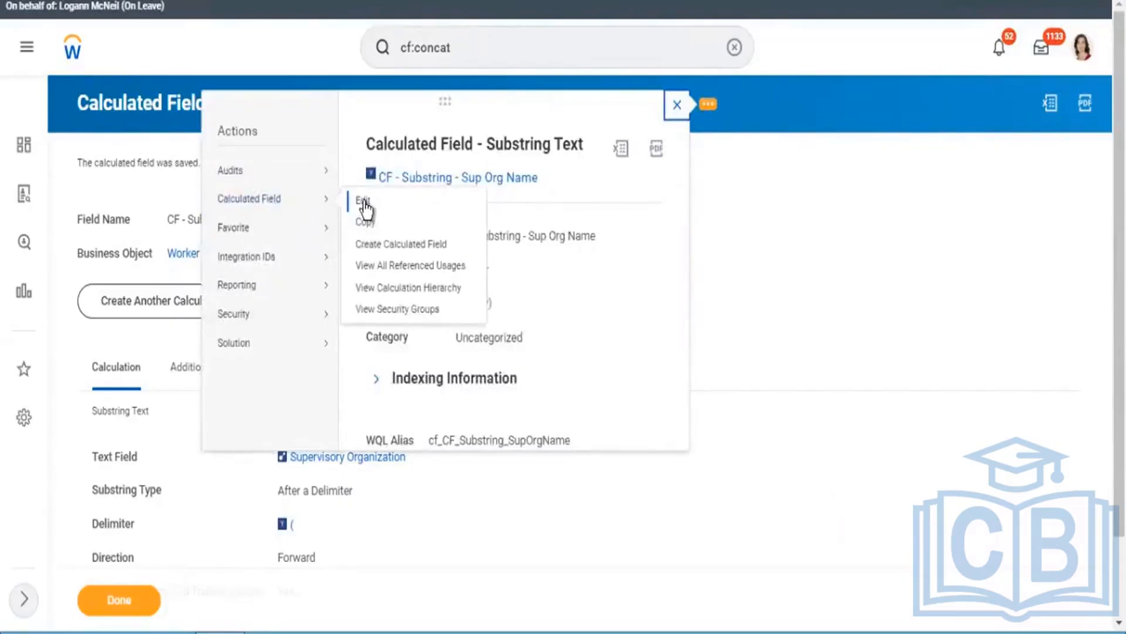
left_click(364, 202)
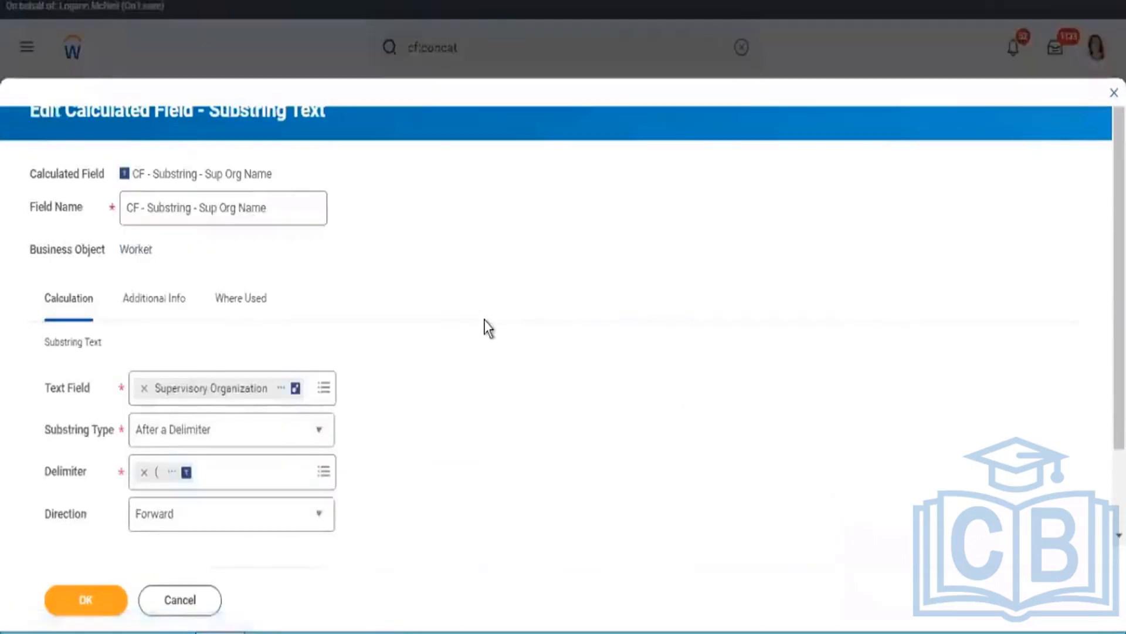
left_click(244, 528)
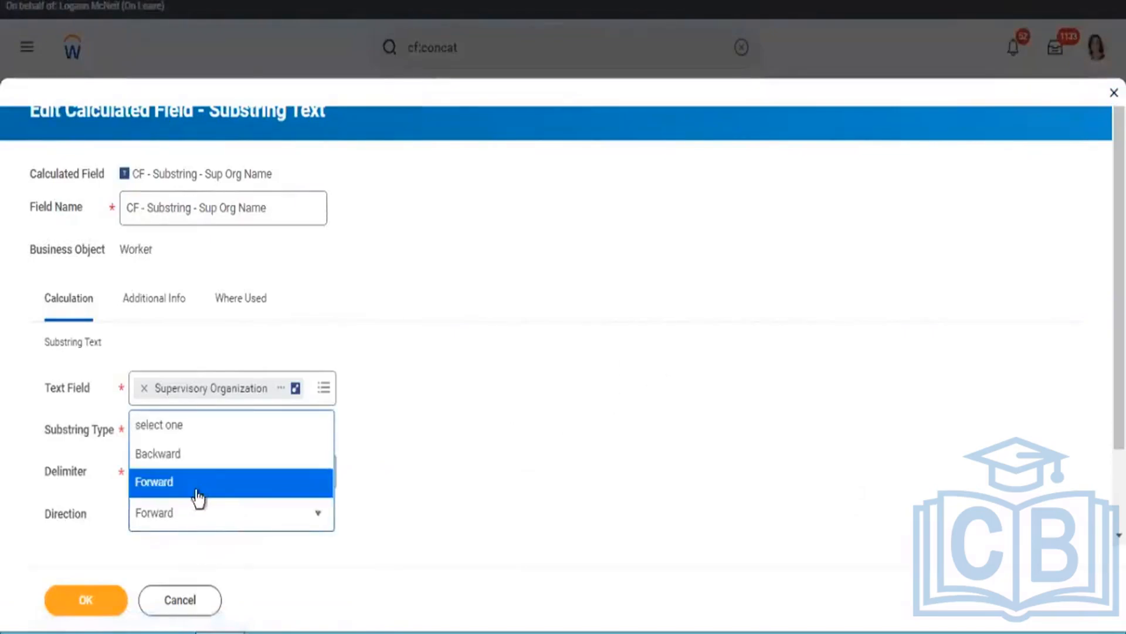
left_click(186, 454)
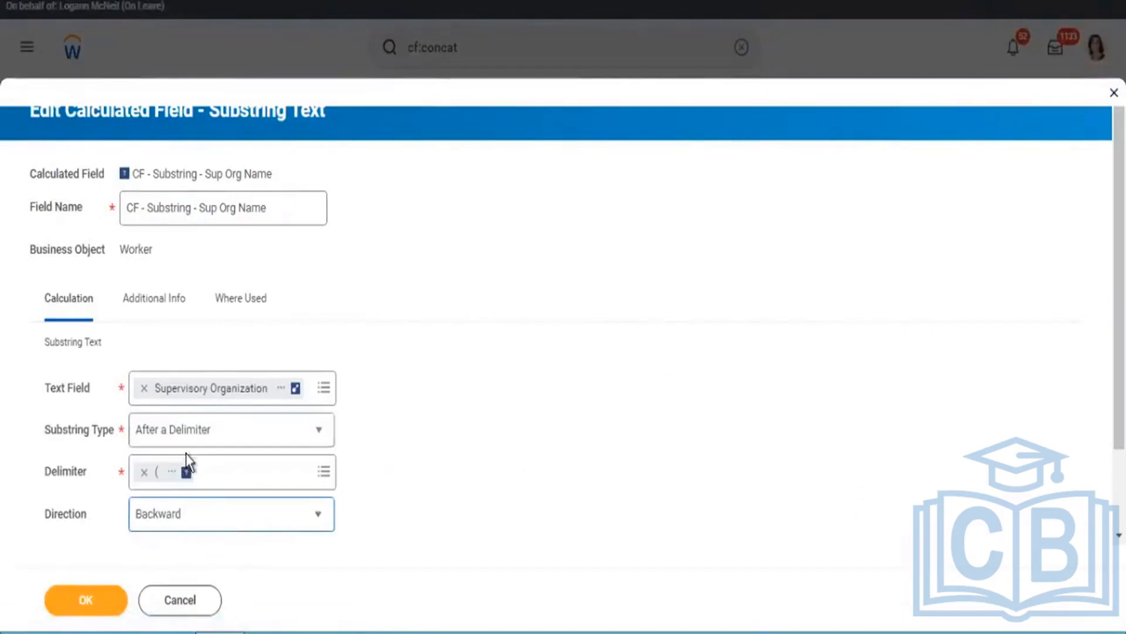
left_click(88, 599)
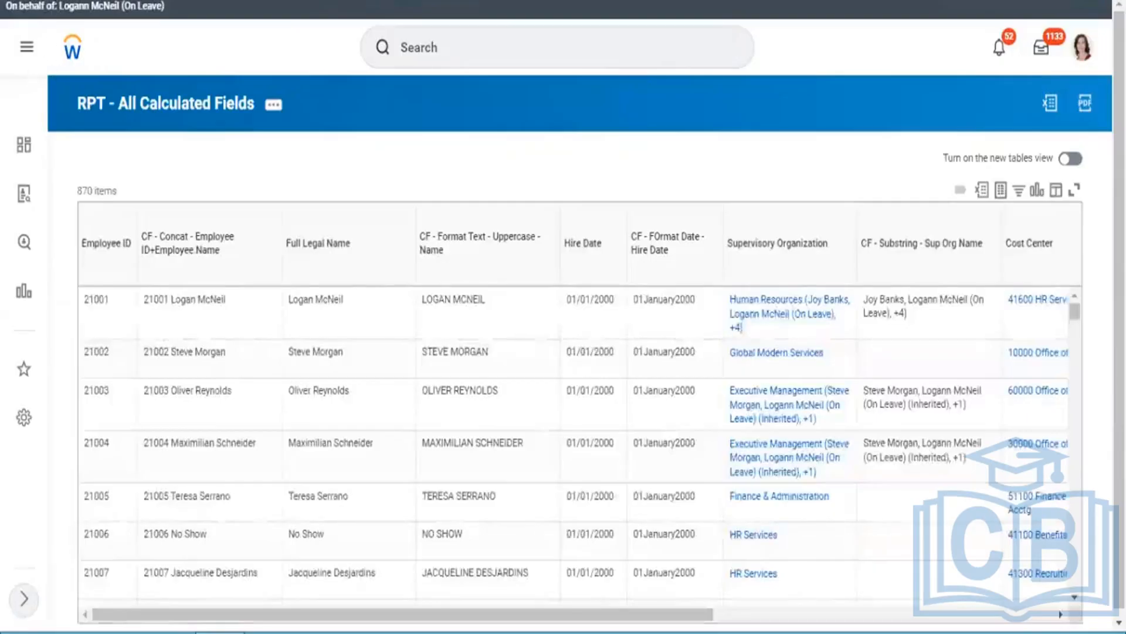
key("F5")
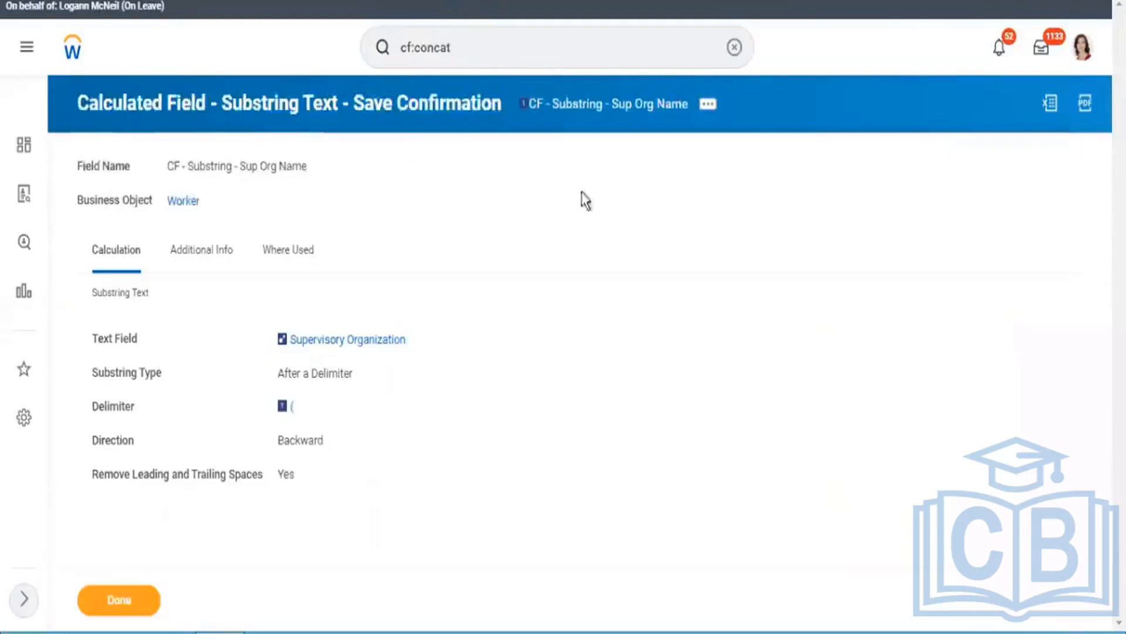
Step: Edit CF - Substring - Sup Org Name, setting its direction to Forward and its substring type to Before a Delimiter
left_click(708, 106)
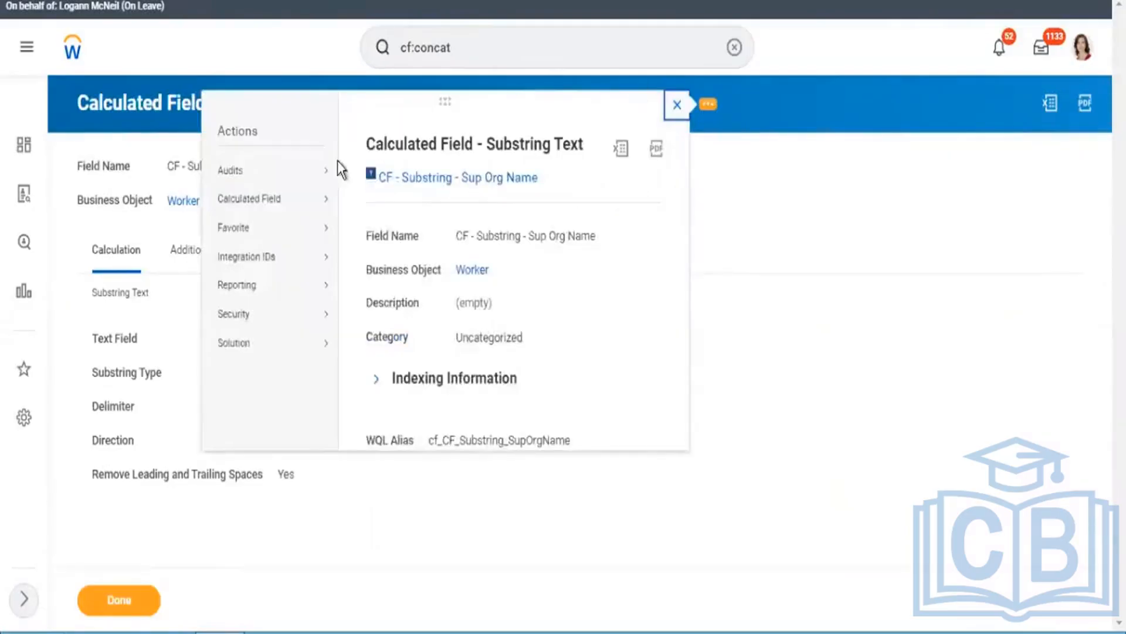
mouse_move(281, 202)
left_click(363, 201)
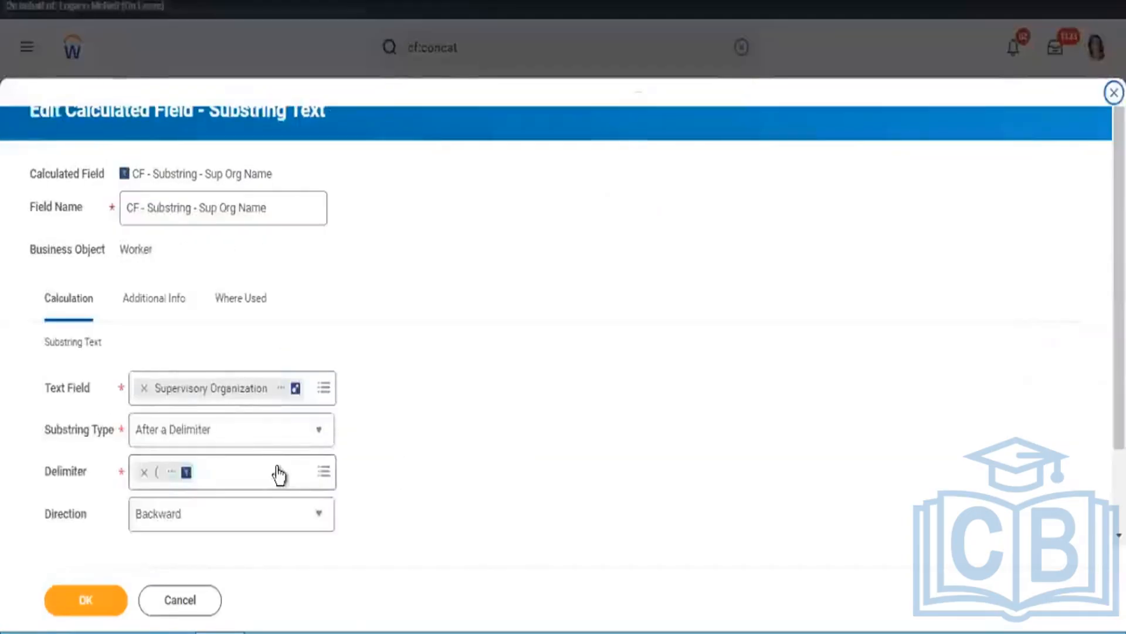
left_click(191, 523)
left_click(424, 421)
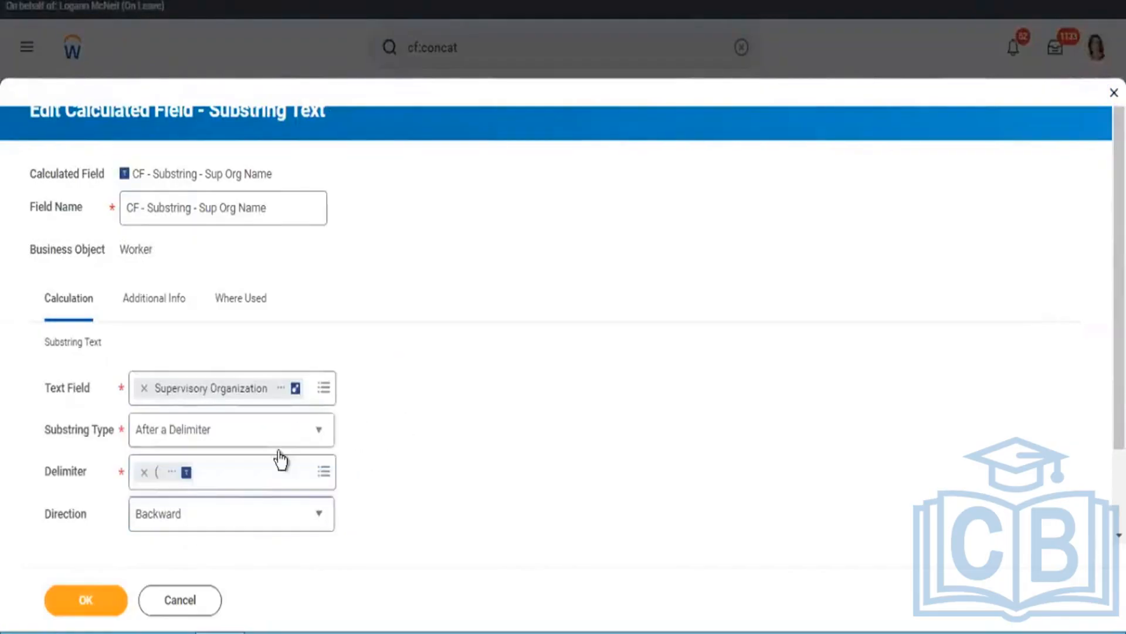
left_click(223, 524)
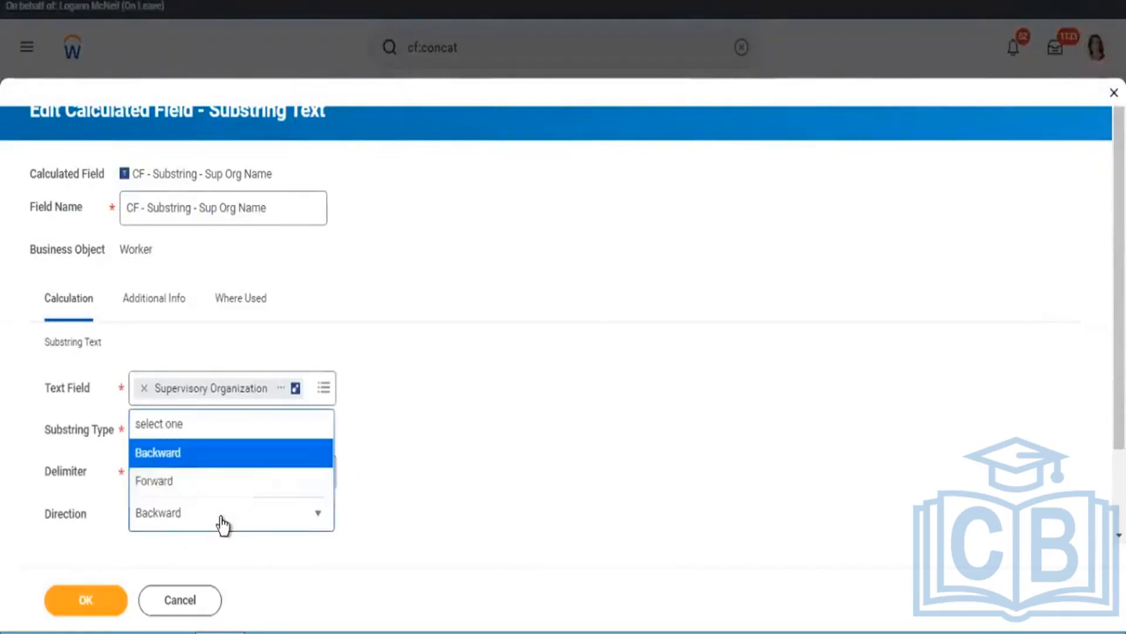
left_click(182, 481)
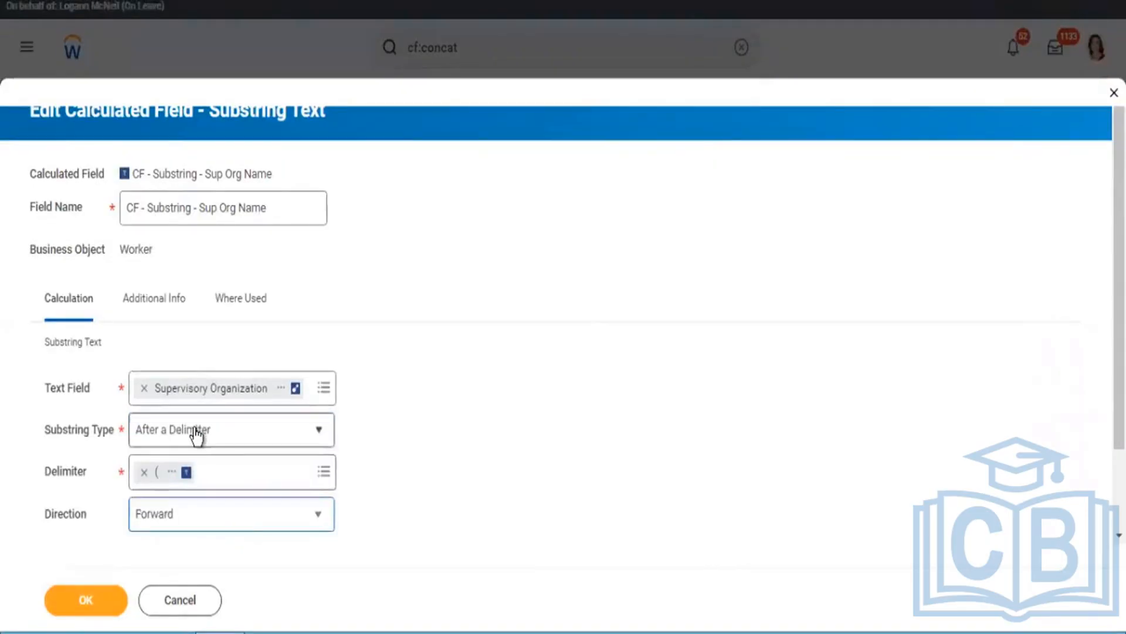
left_click(167, 434)
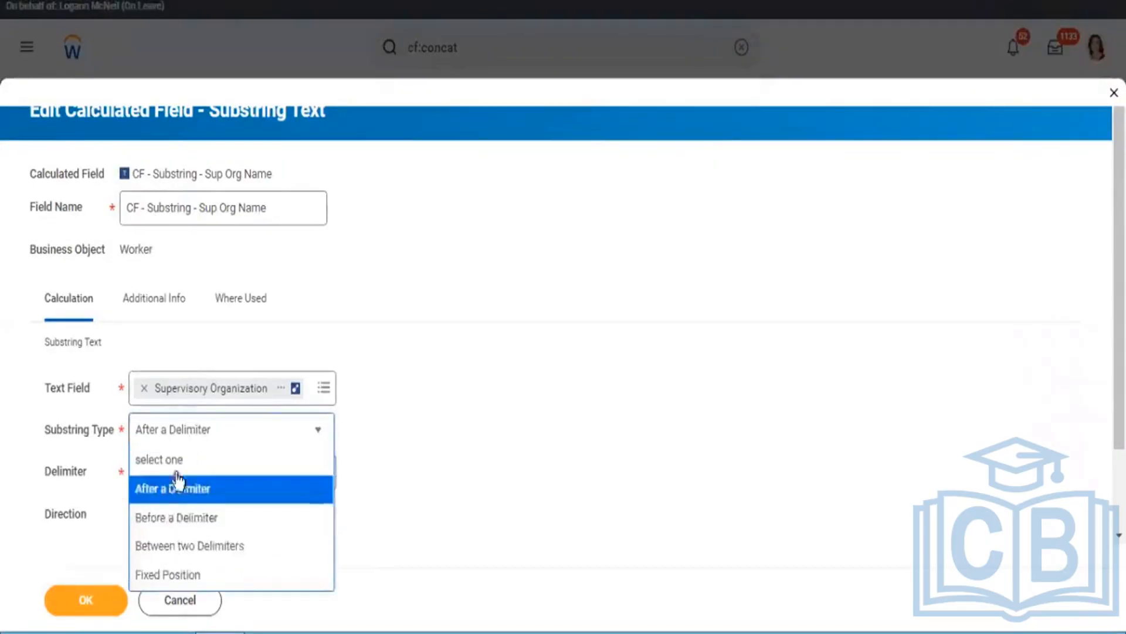
left_click(170, 518)
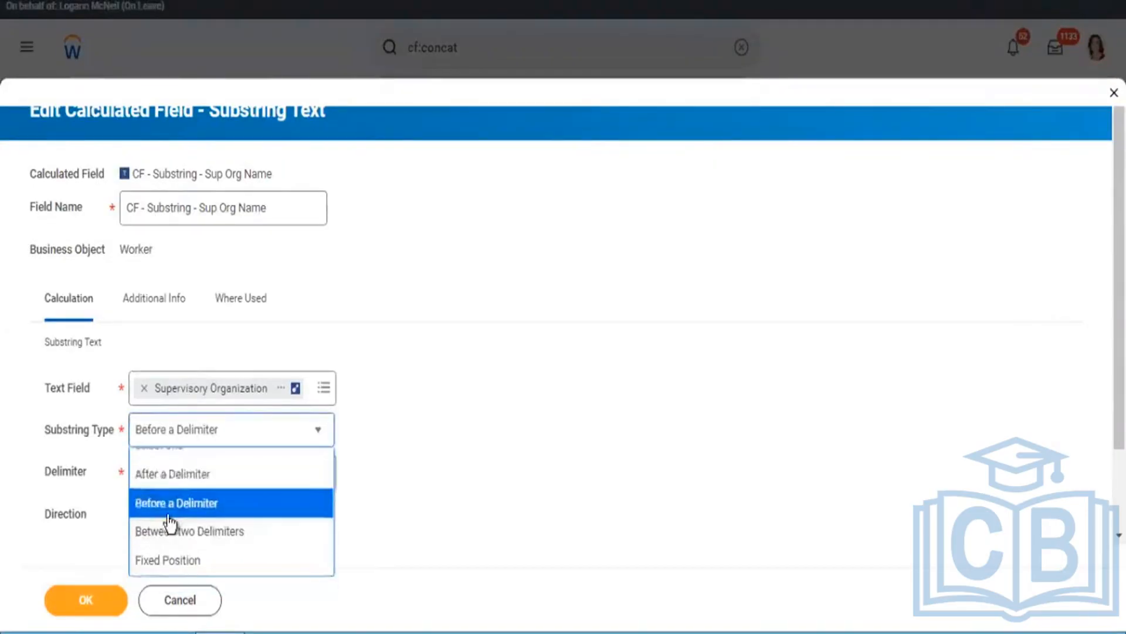
left_click(100, 601)
Step: Choose the opening parenthesis "(" from the global text fields as the delimiter again and save the edited substring field
left_click(175, 471)
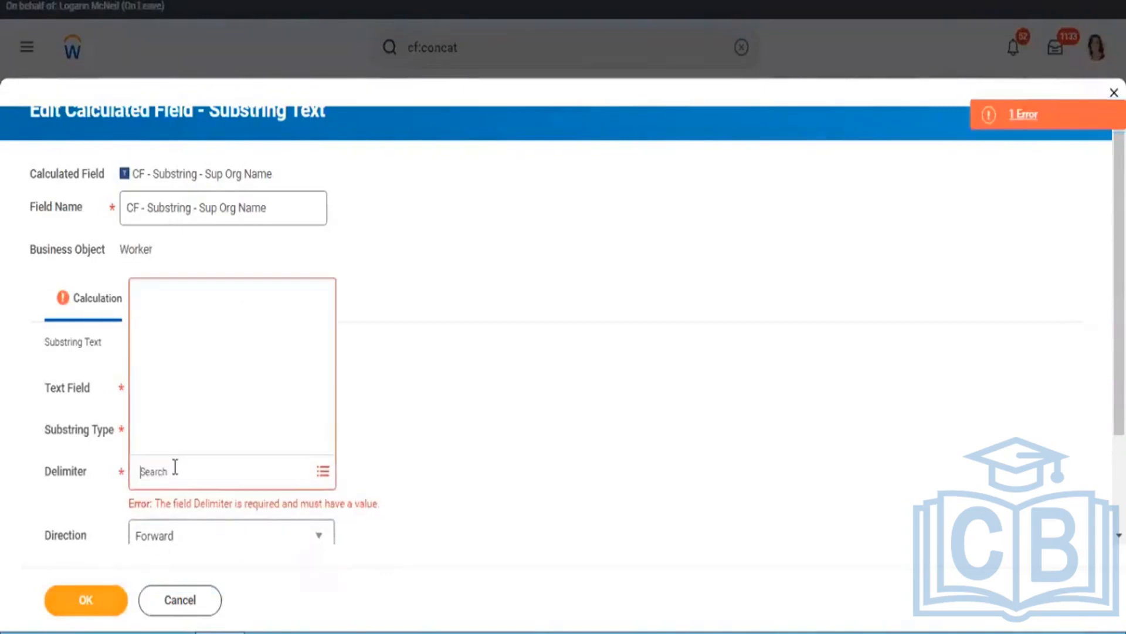
left_click(172, 384)
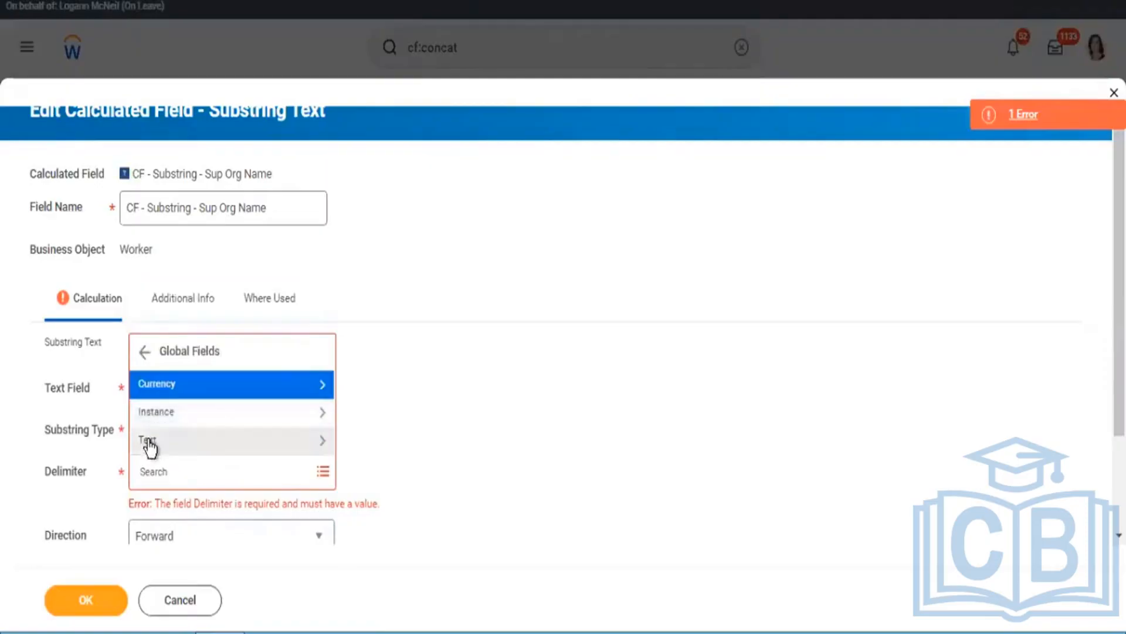
left_click(148, 440)
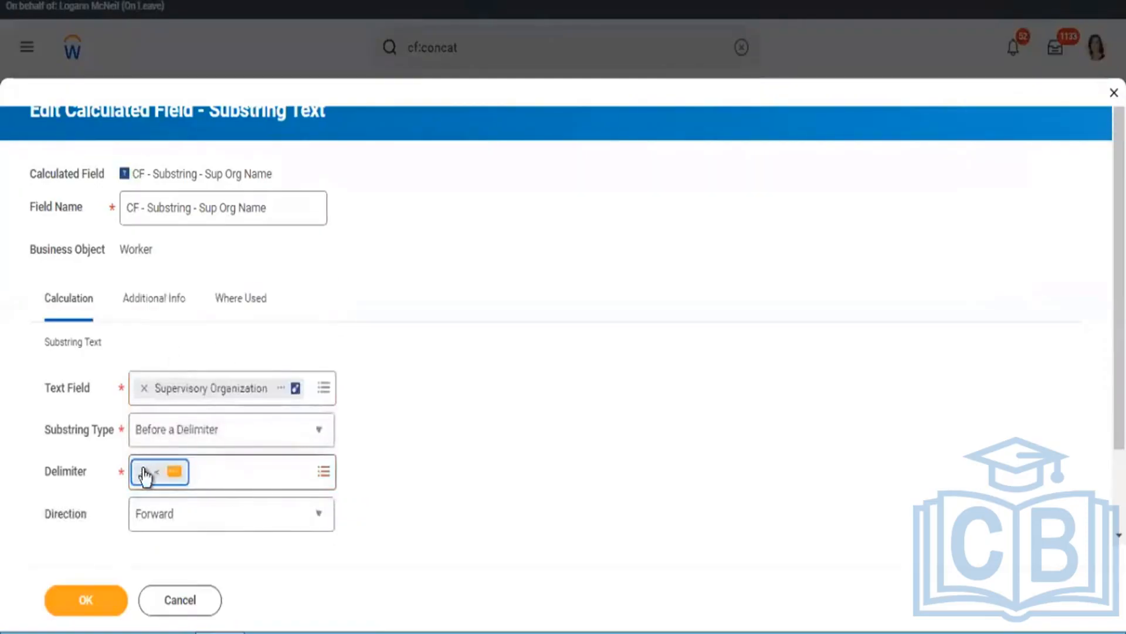
left_click(143, 473)
left_click(143, 471)
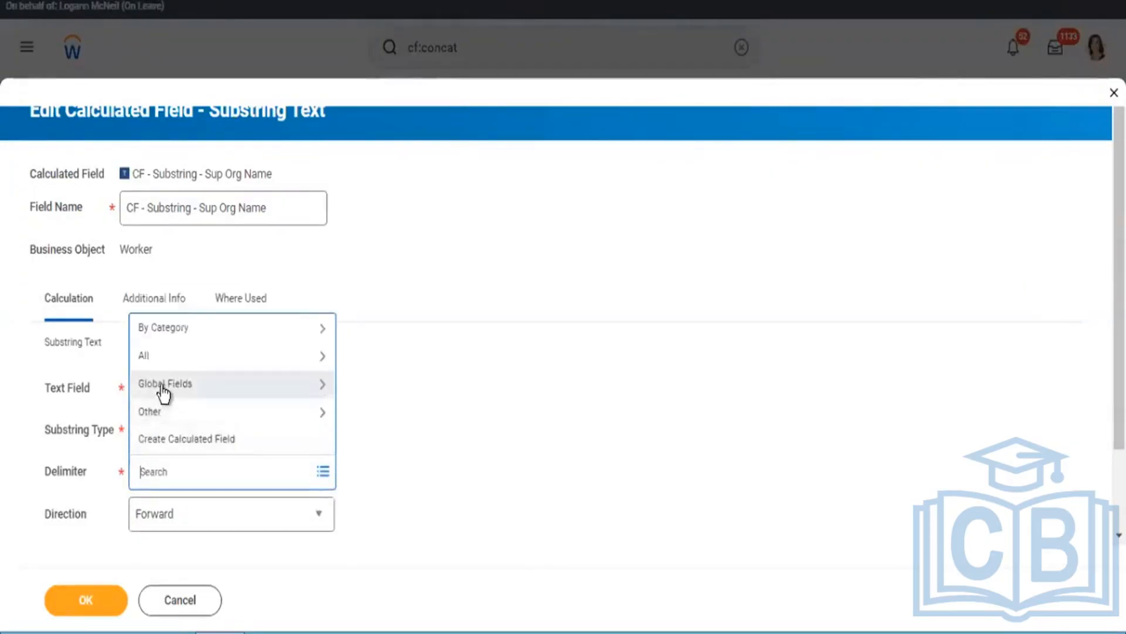
left_click(156, 414)
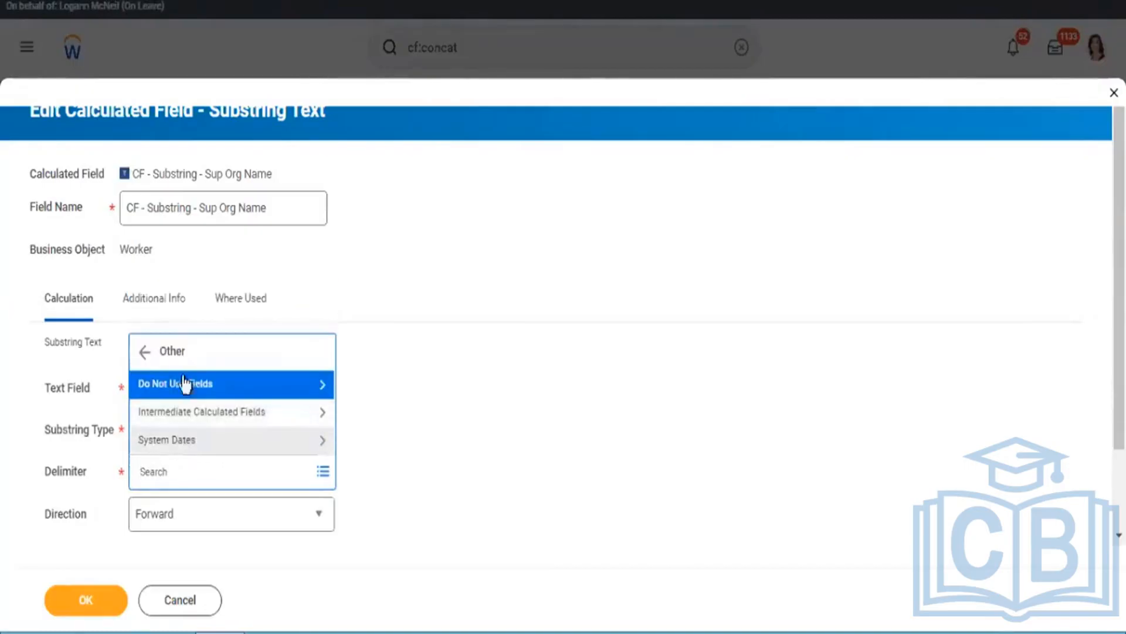
left_click(142, 354)
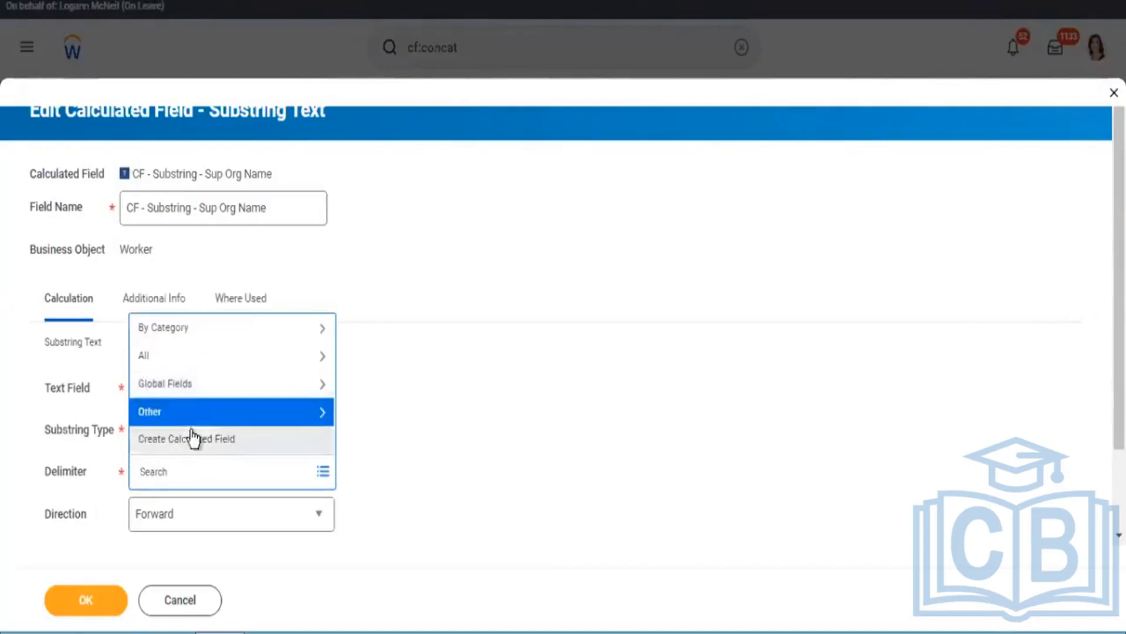
left_click(184, 386)
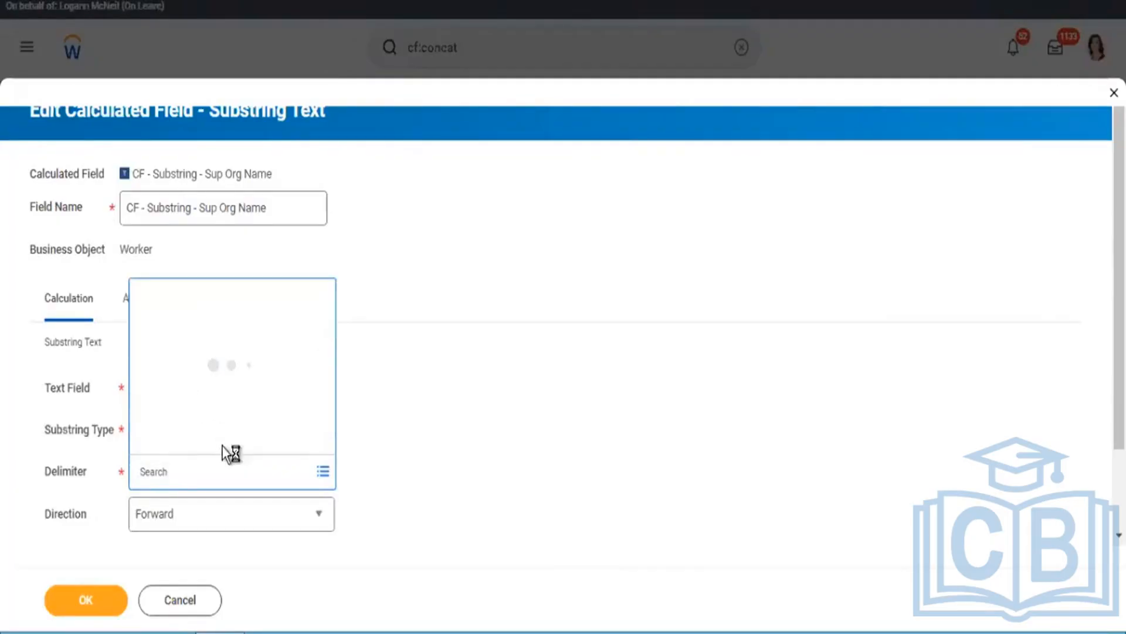
left_click(163, 449)
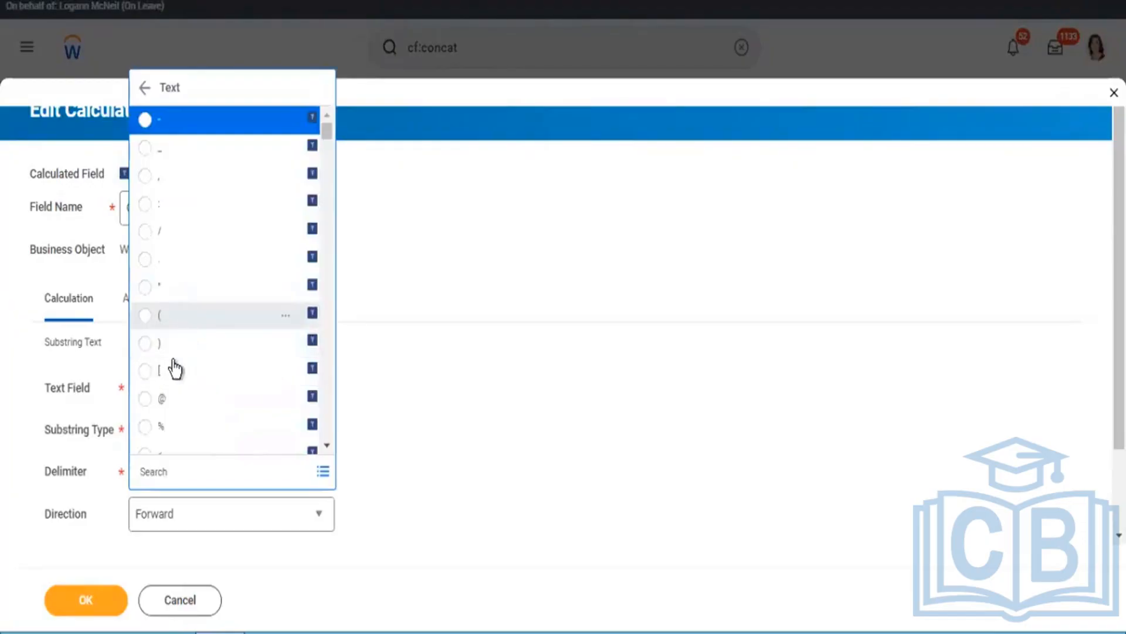
left_click(185, 321)
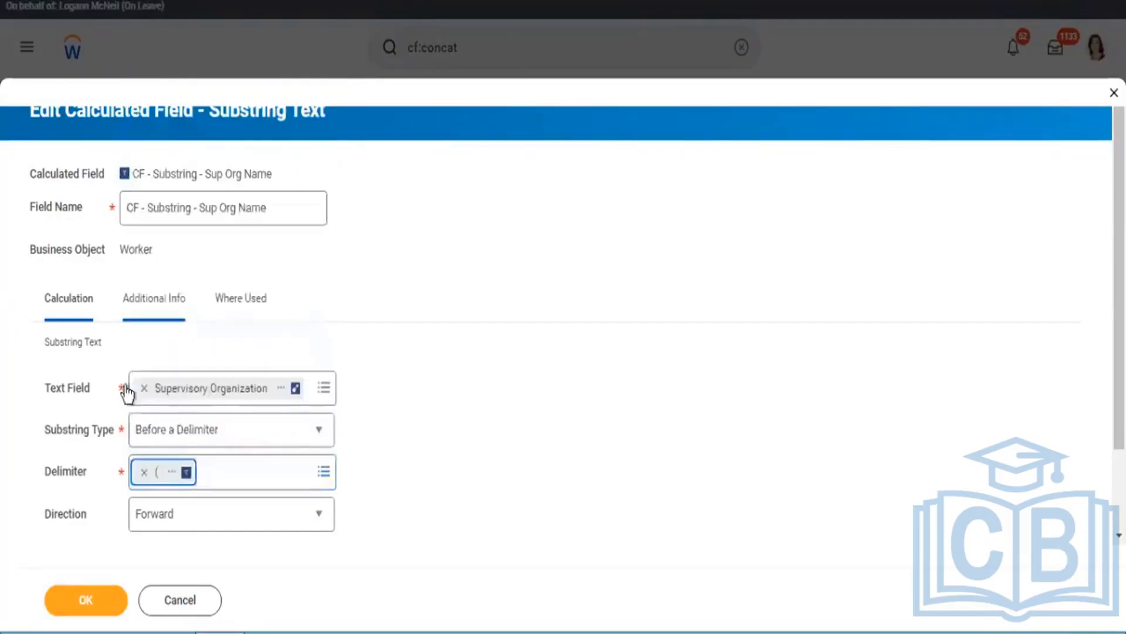
left_click(86, 599)
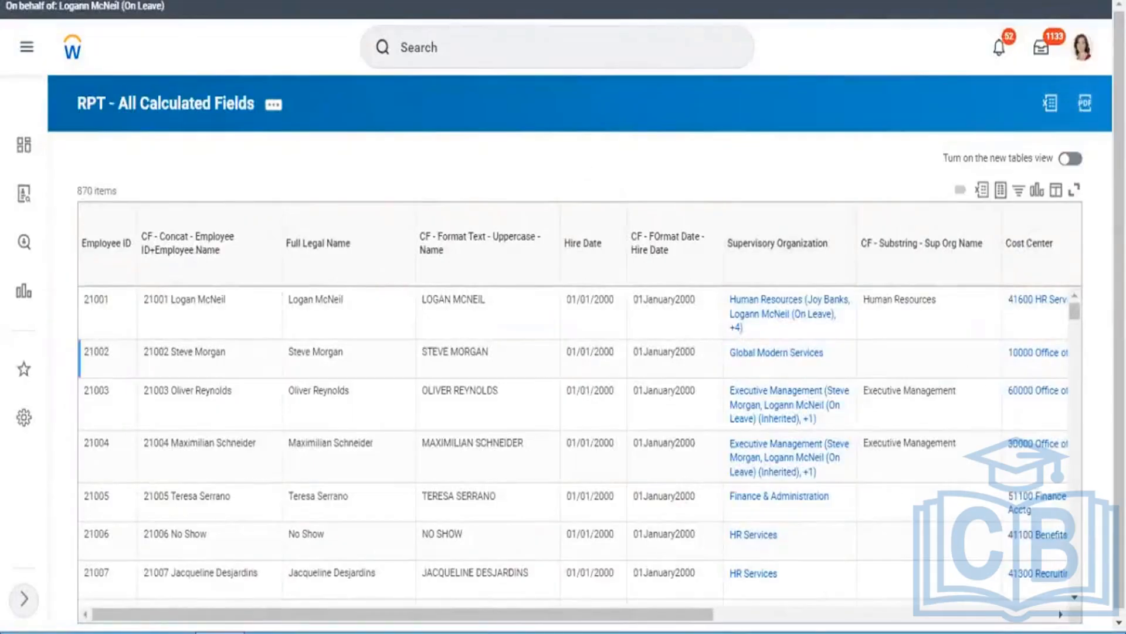
Step: Examine the CF - Substring - Sup Org Name values and the neighbouring columns in the report output
scroll(564, 317, "down", 1)
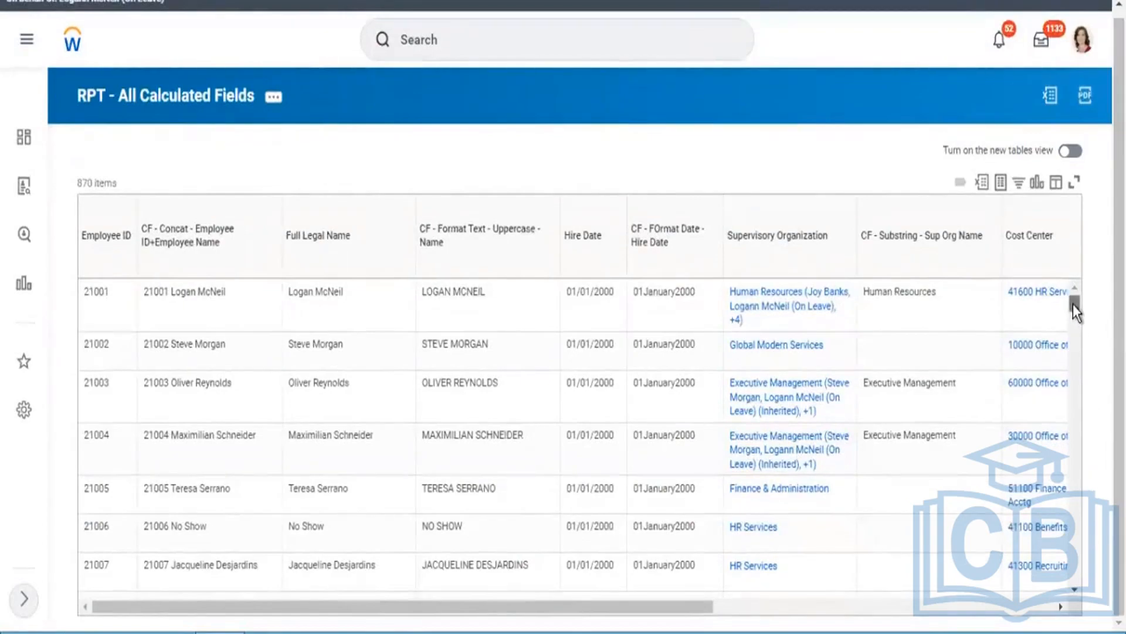
mouse_move(1073, 304)
left_mouse_down()
mouse_move(1072, 323)
mouse_move(1069, 291)
left_mouse_up()
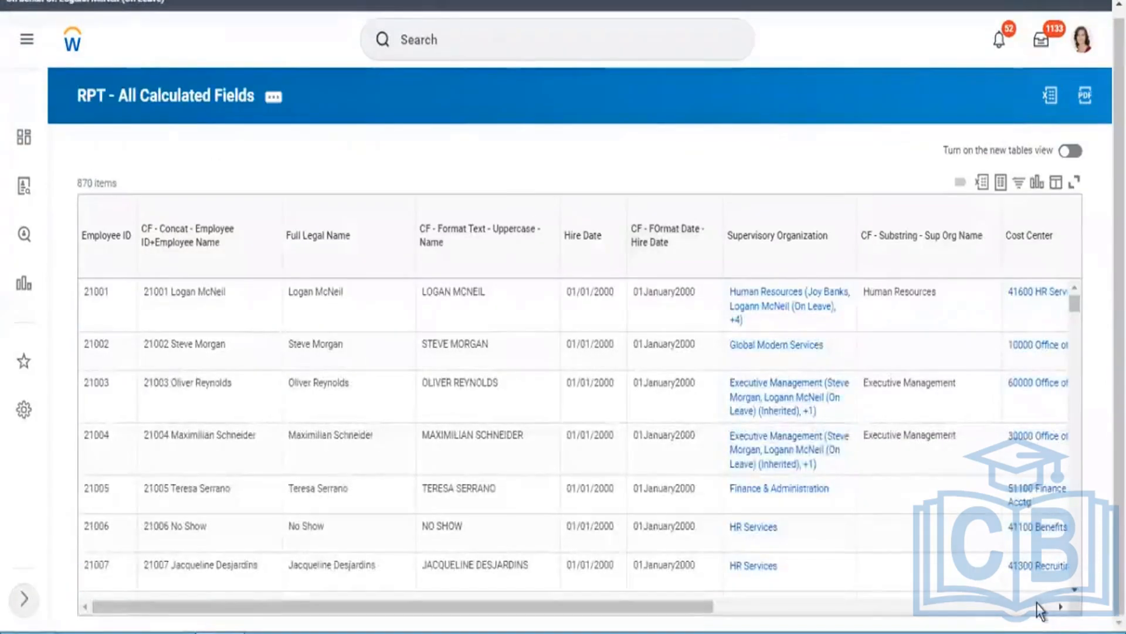
left_click(1057, 606)
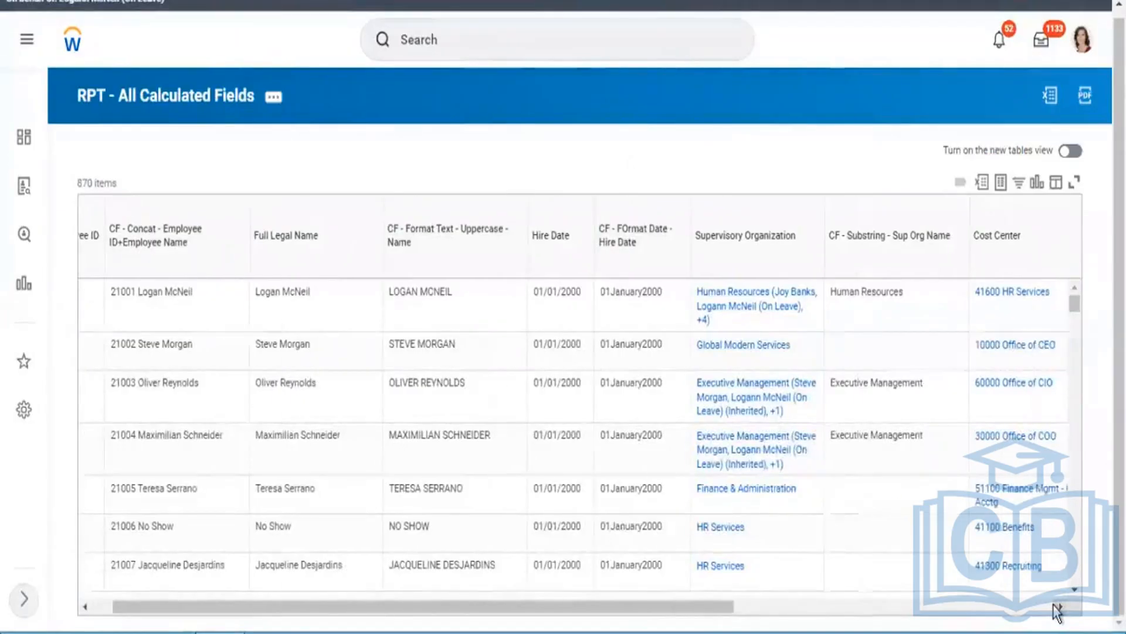
Step: Examine the Cost Center column and its neighbouring columns in the report output
left_click(1057, 607)
left_click(1057, 607)
left_click(1057, 608)
left_click(1057, 607)
left_click(1058, 607)
left_click(1058, 607)
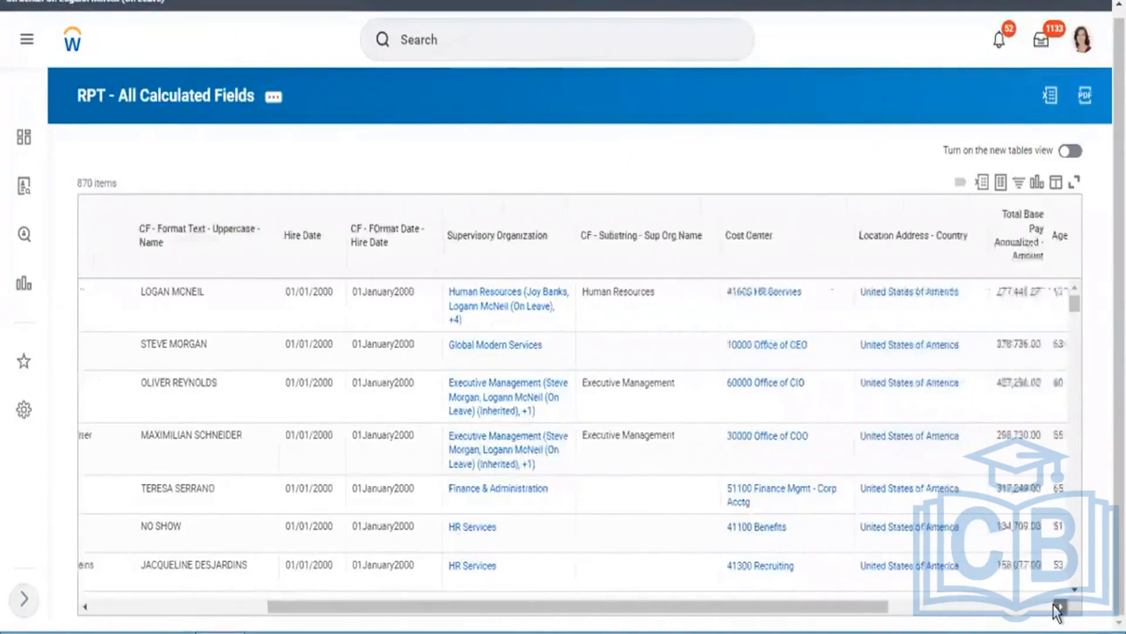
left_click(1057, 607)
left_click(1057, 607)
left_click(1057, 607)
left_click(1057, 607)
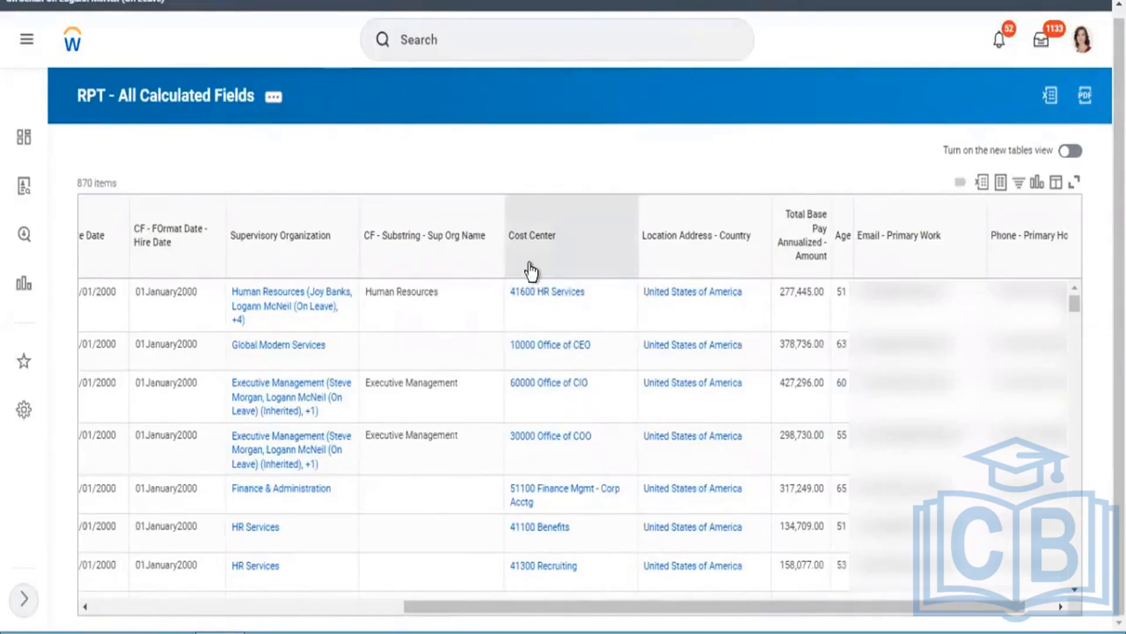
Step: Open the 41600 HR Services cost center from the report in a separate tab and view its integration IDs
right_click(549, 298)
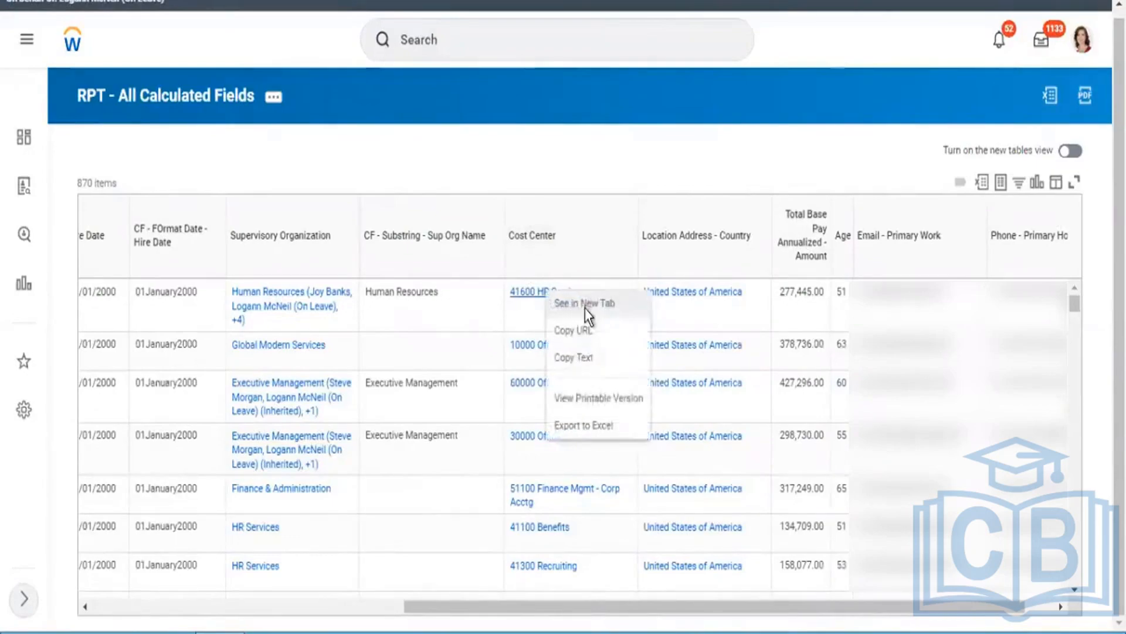
left_click(585, 308)
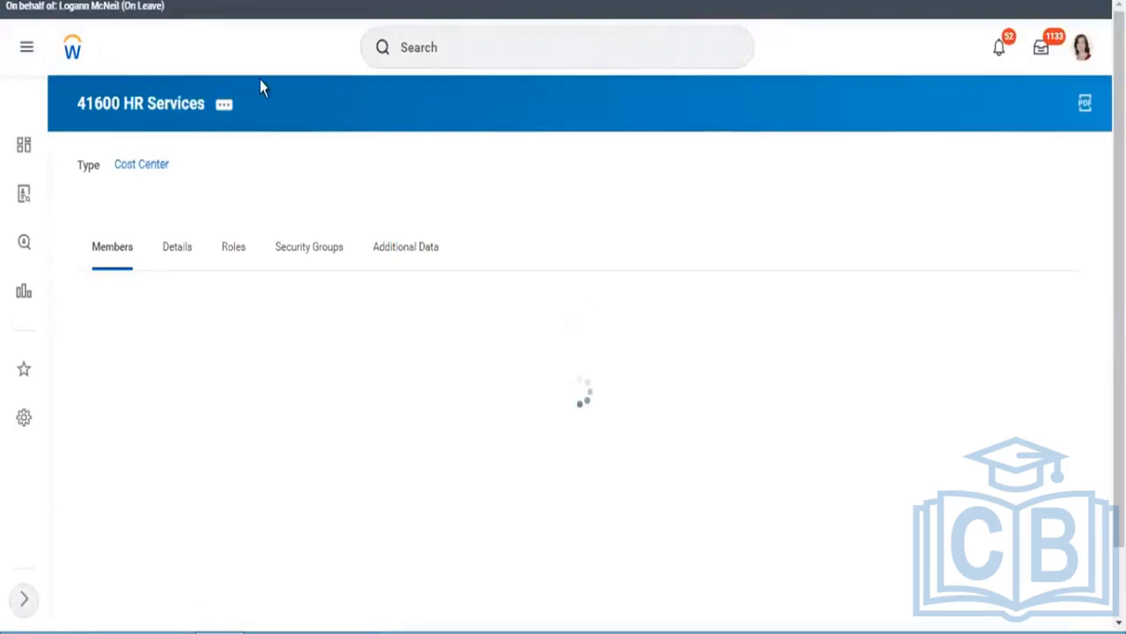
left_click(224, 106)
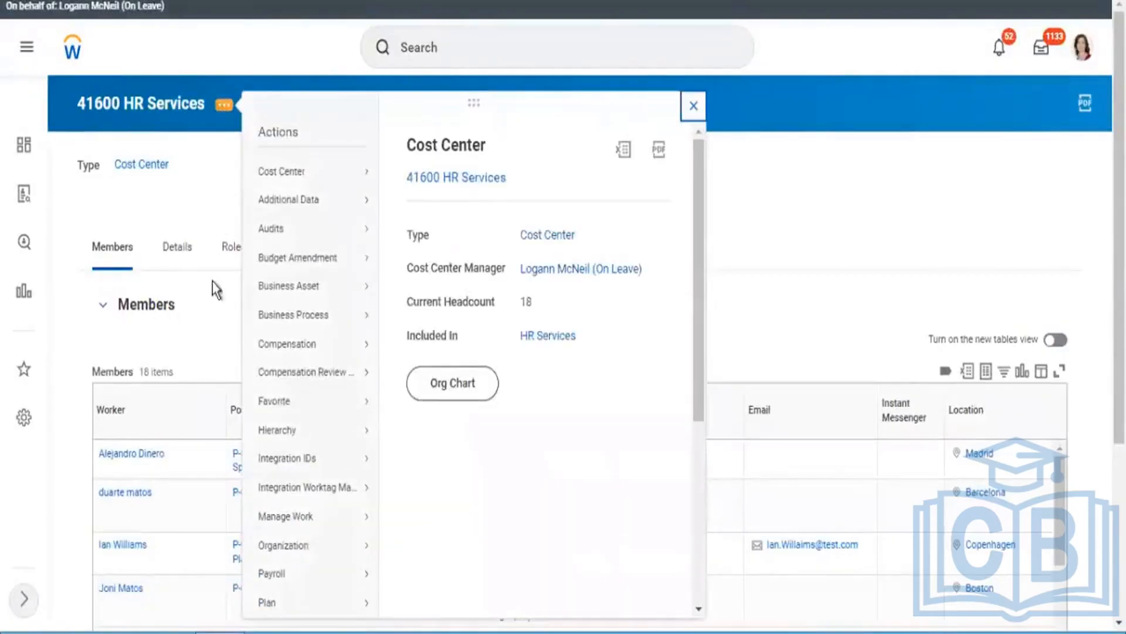
mouse_move(334, 467)
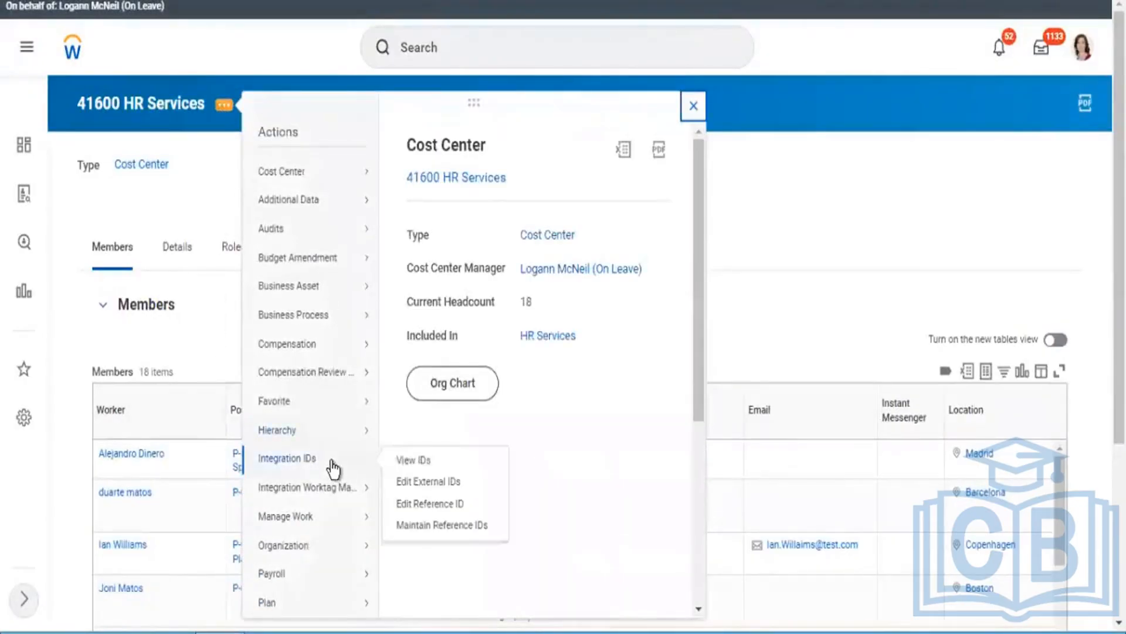
left_click(418, 462)
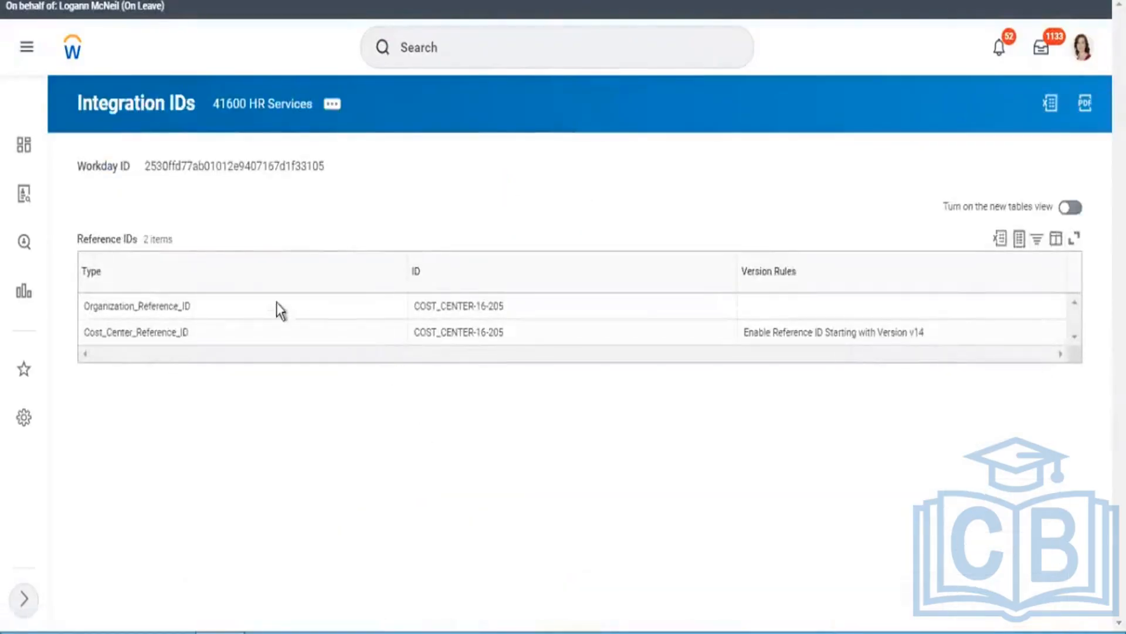
Step: Compare the Cost_Center_Reference_ID value with the code in the 41600 HR Services cost center name
left_click(252, 328)
left_click_drag(415, 333, 510, 331)
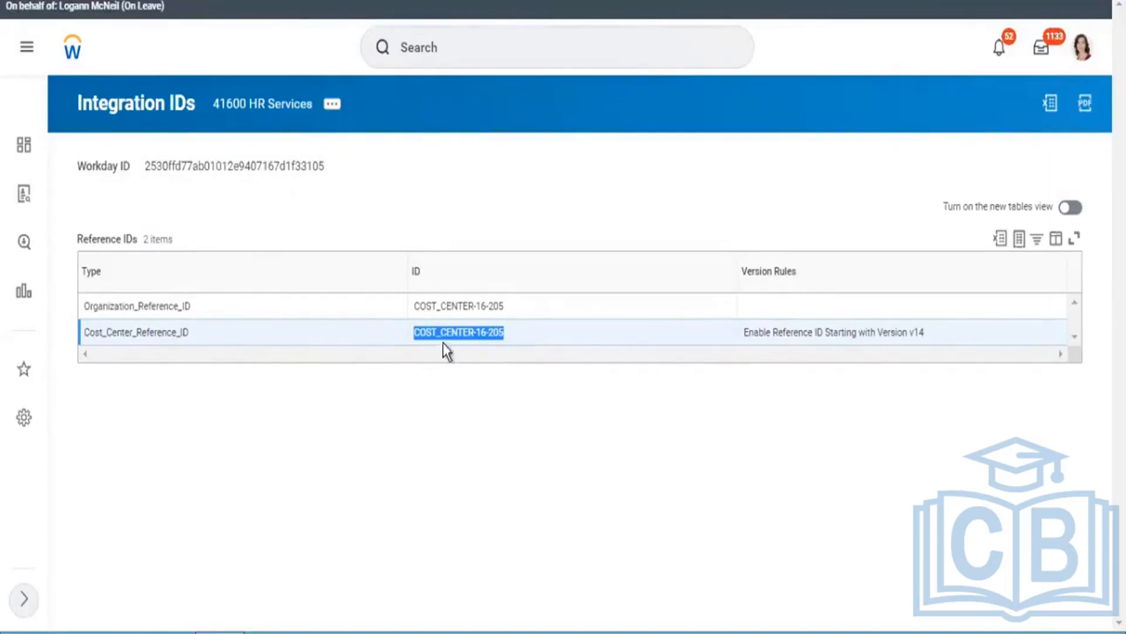
left_click(238, 105)
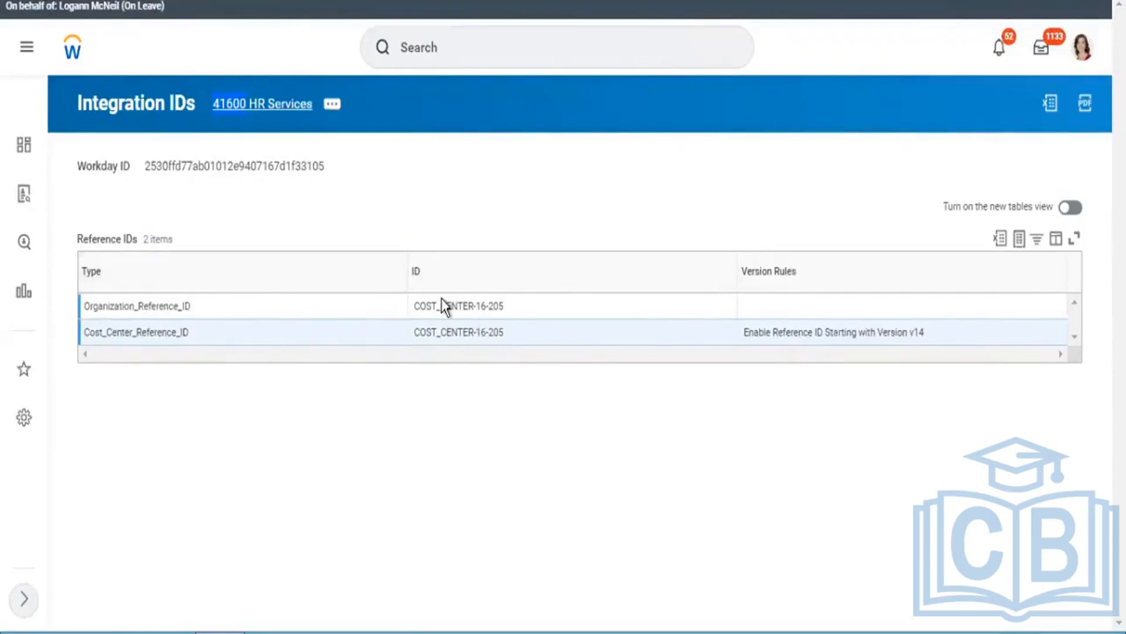
left_click(250, 135)
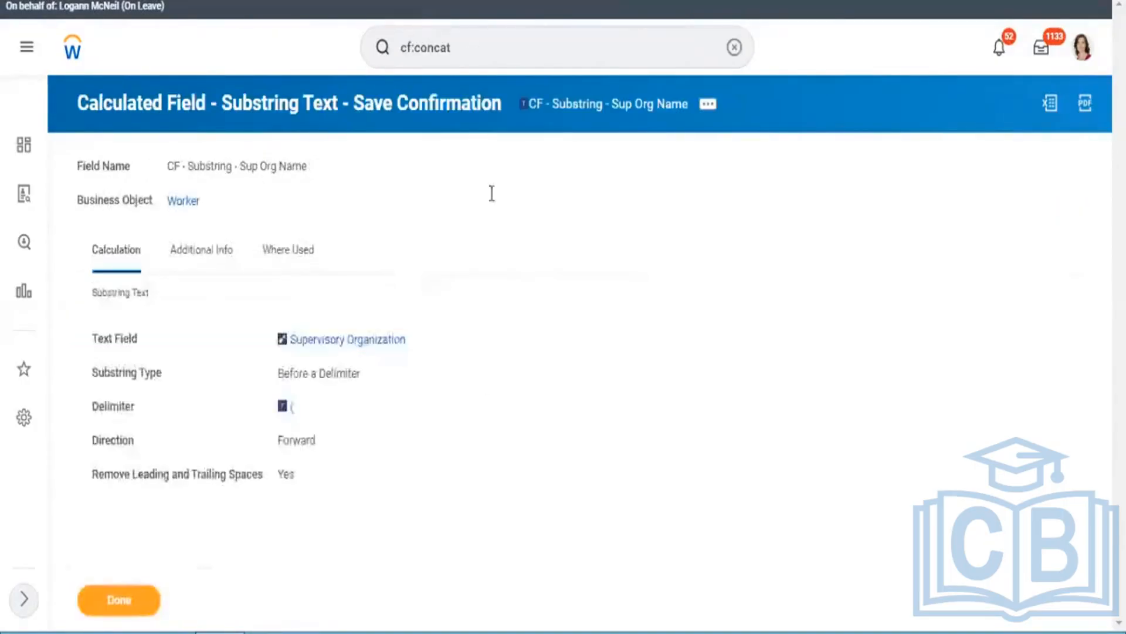
Step: Start the Create Calculated Field task and name the new field CF - Substring - Cost Center Code
left_click(533, 42)
type("cre")
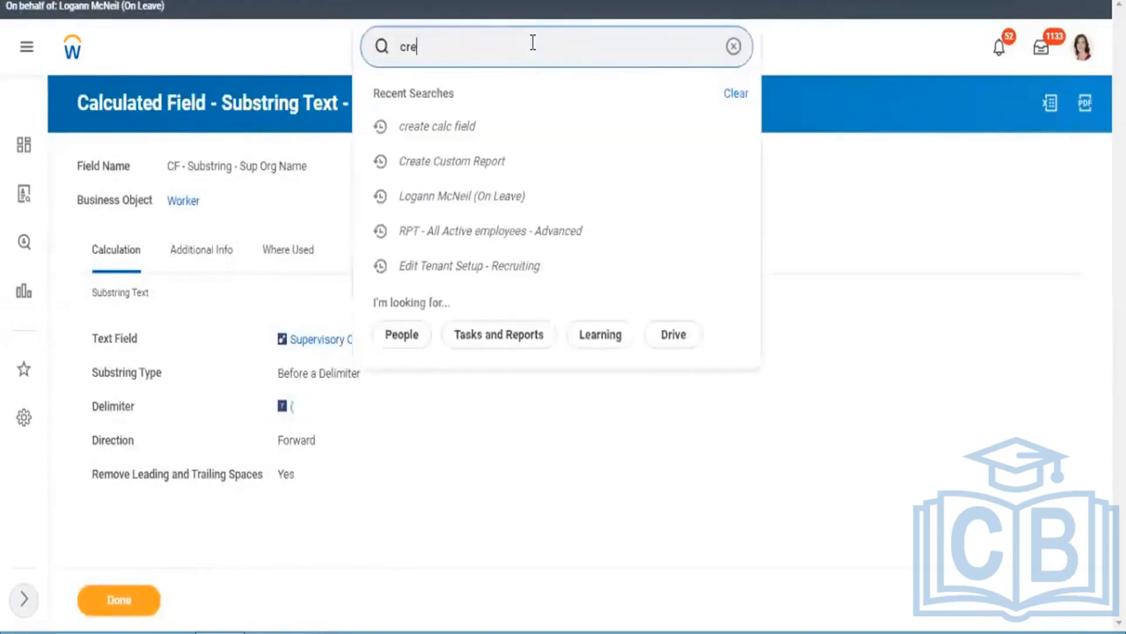
type("ate calc field")
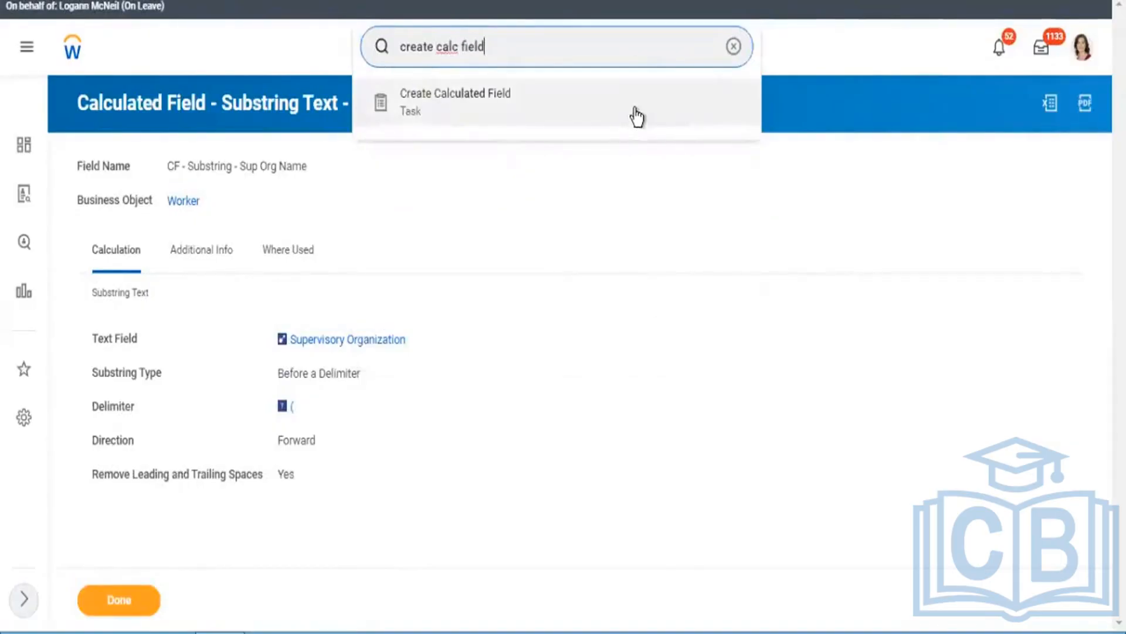
left_click(635, 115)
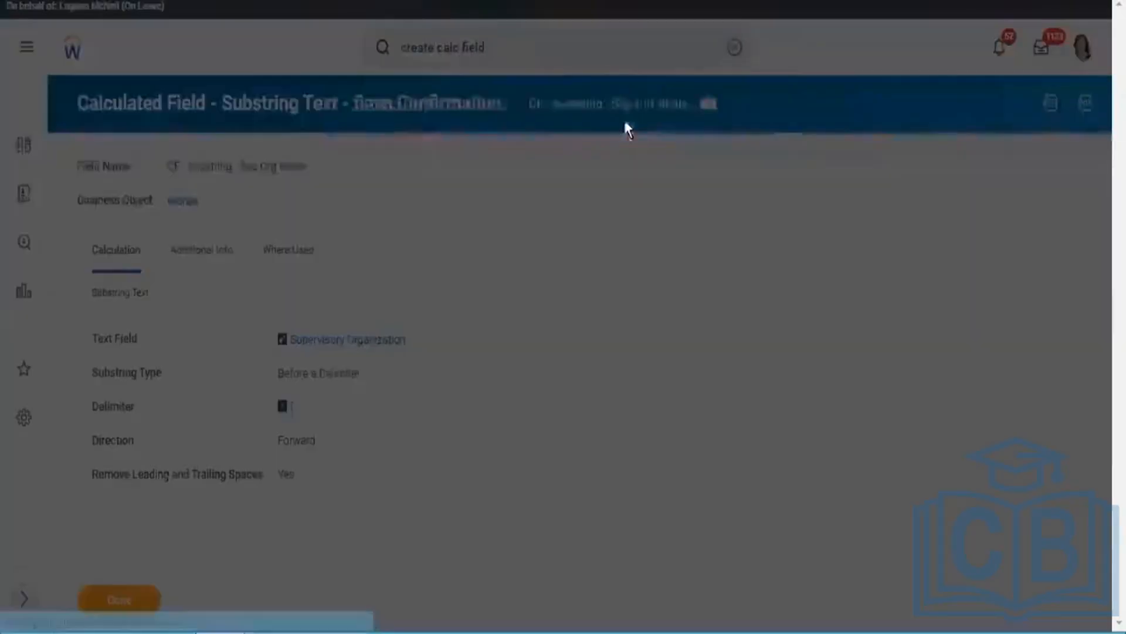
left_click(545, 222)
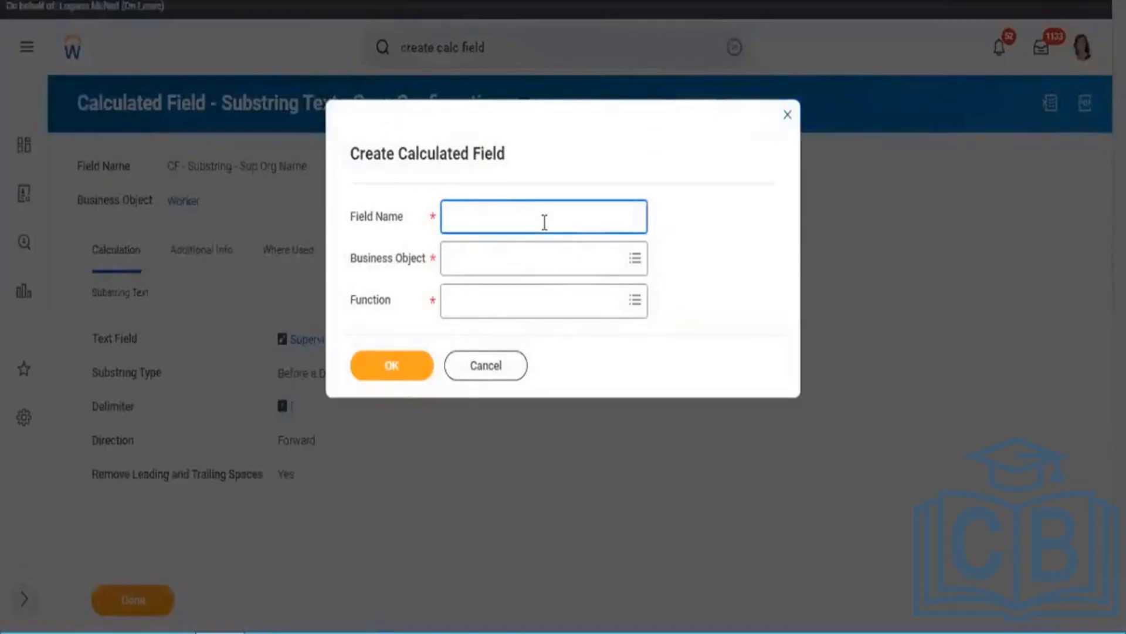
type("CF - Substring -")
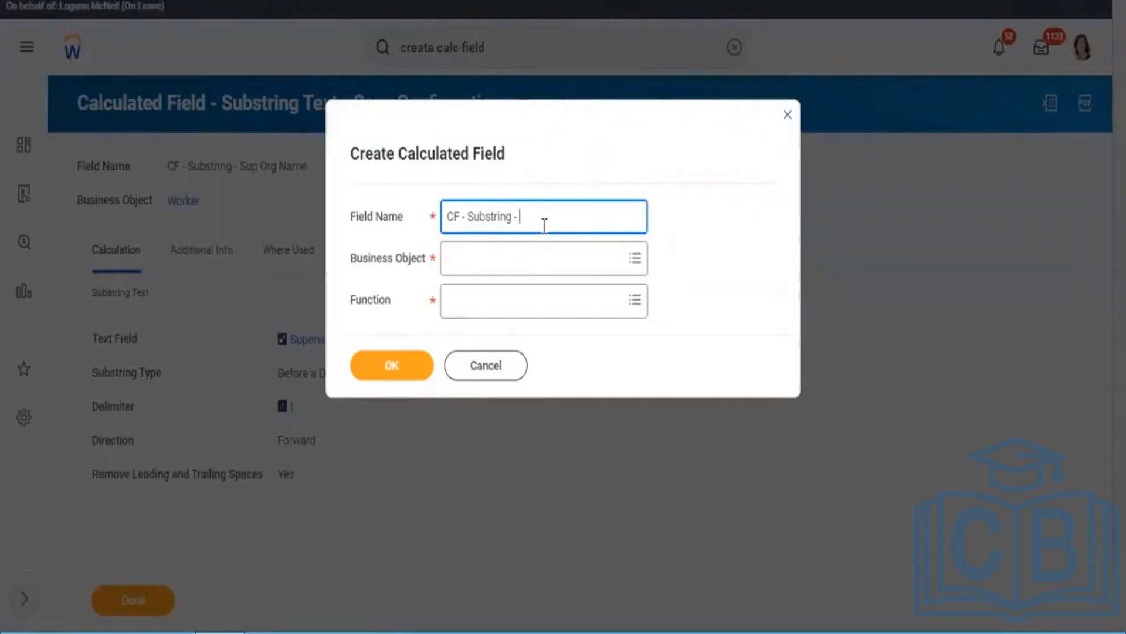
type("Cost Center Code")
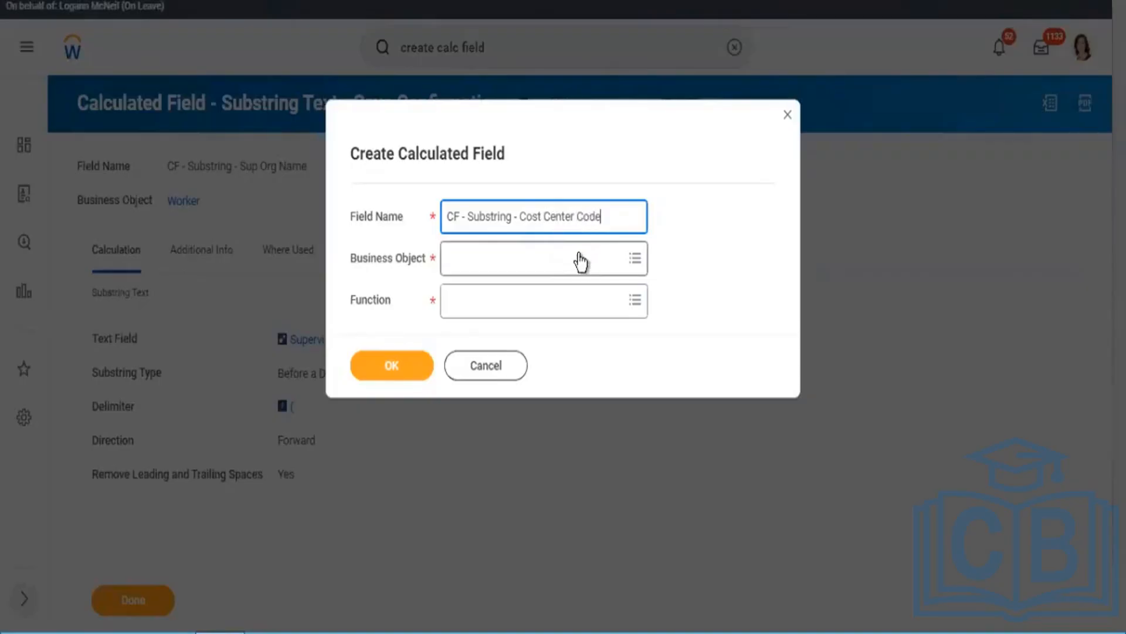
Step: Set the new field's business object to Worker and its function to Substring Text, and proceed to its definition
left_click(580, 256)
type("worker")
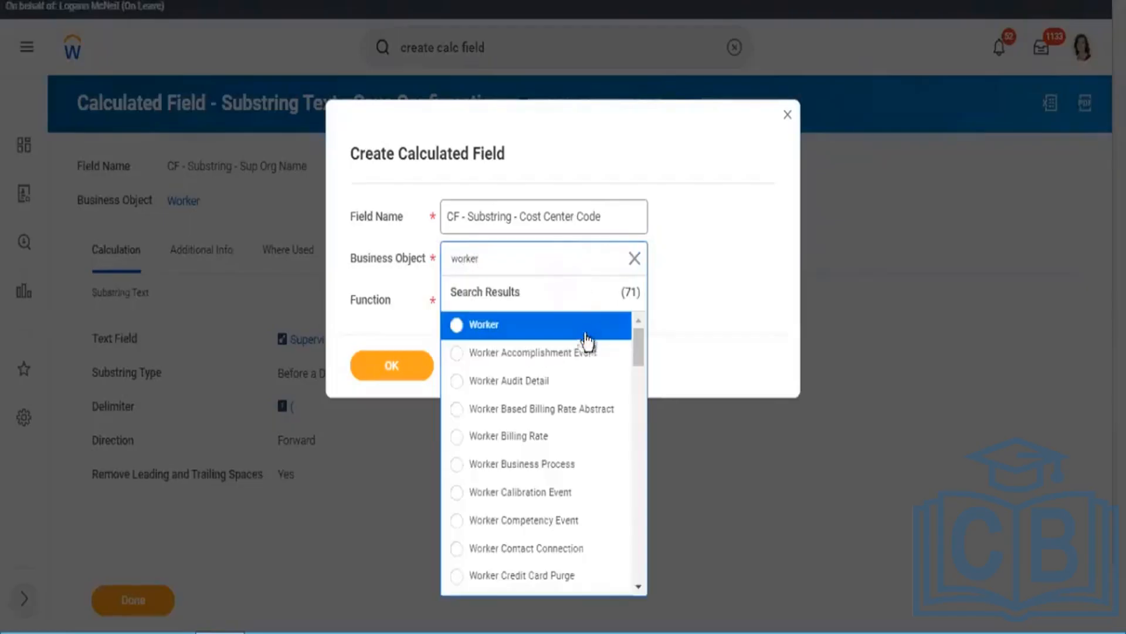
left_click(586, 329)
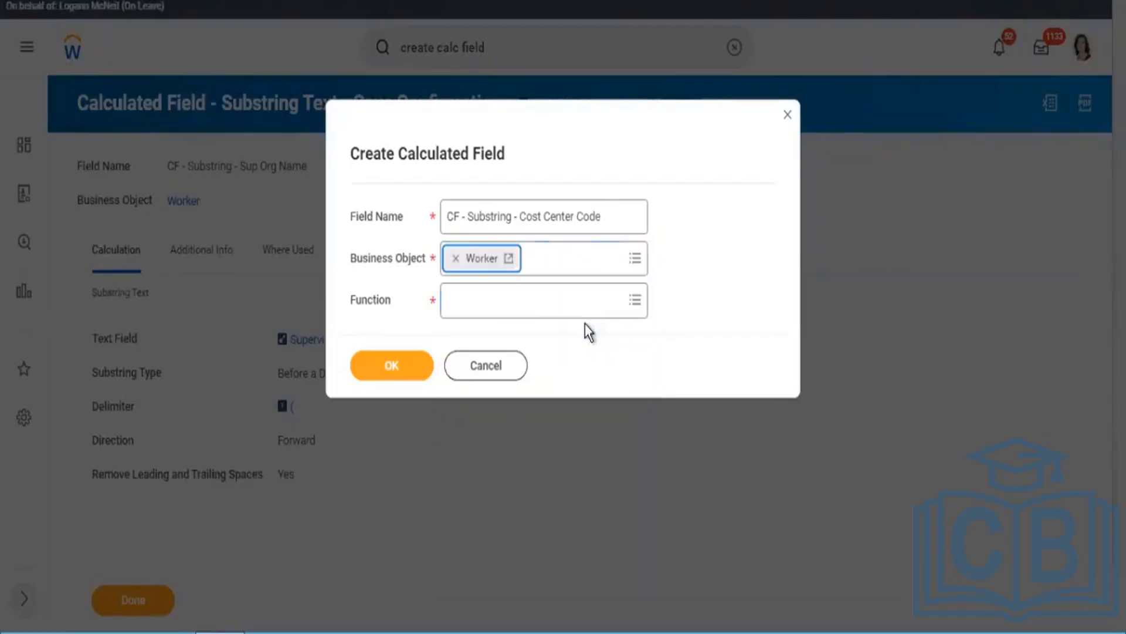
left_click(516, 300)
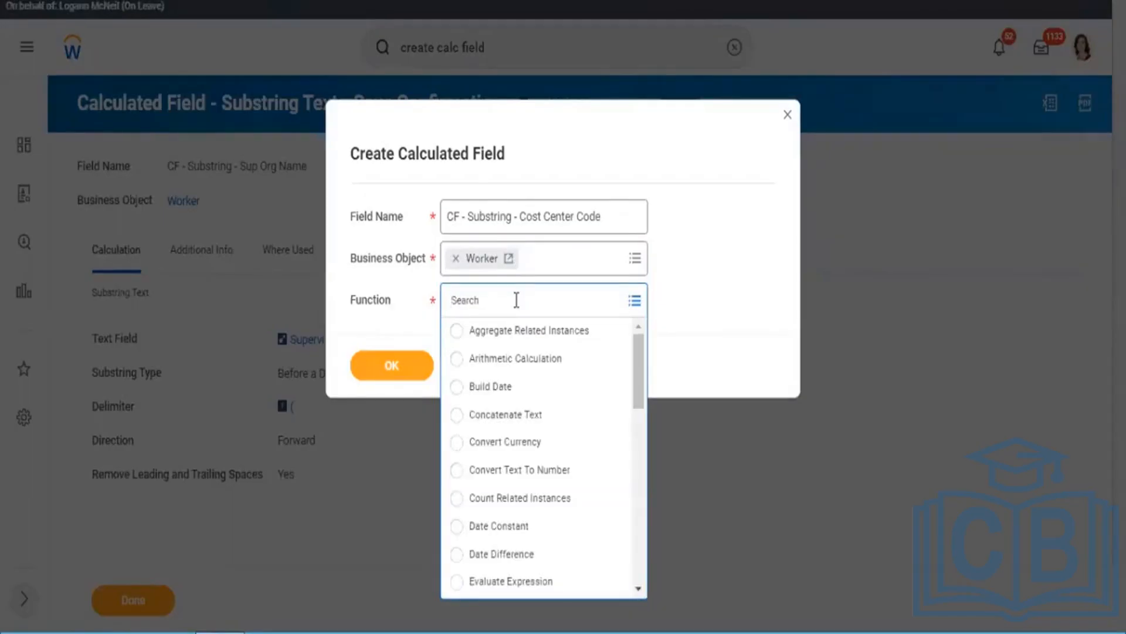
type("Substri")
key("Return")
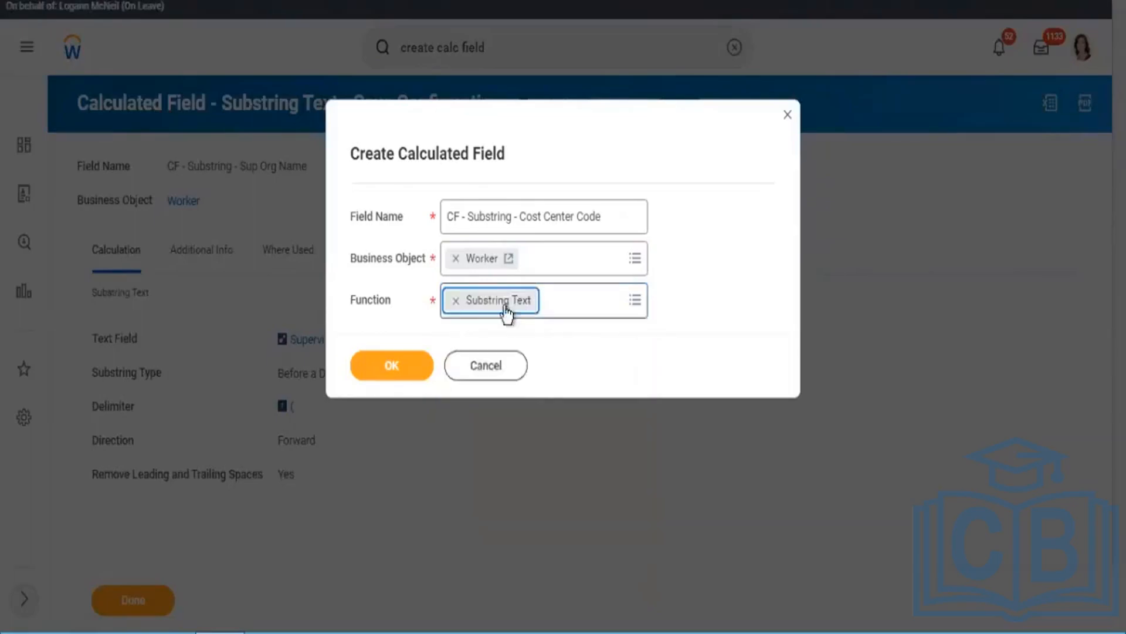
left_click(408, 375)
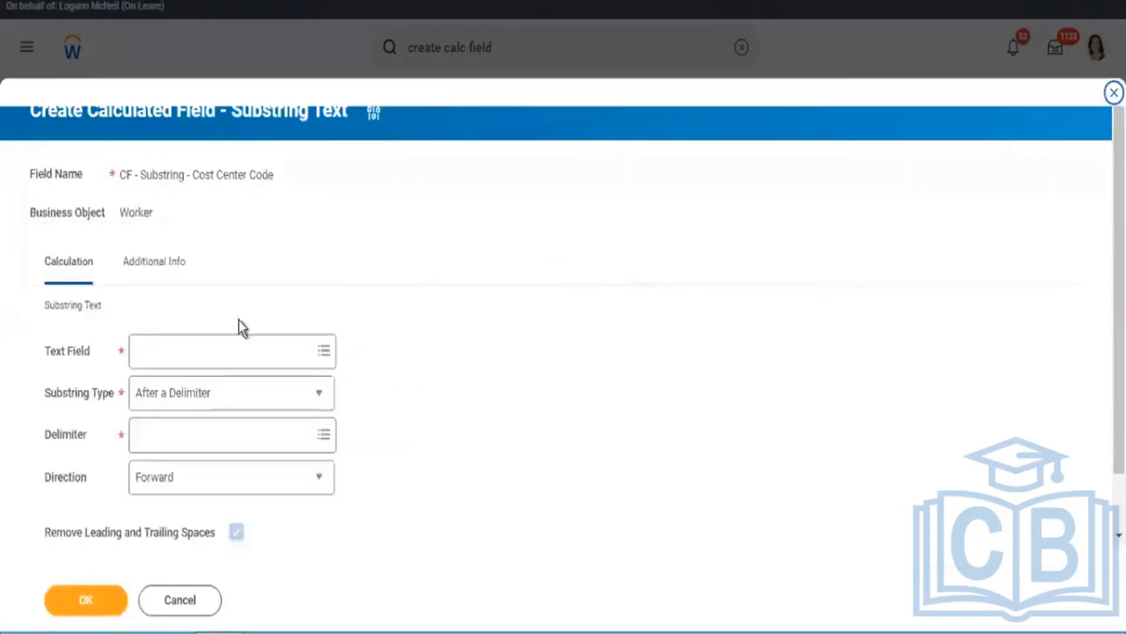
Step: Choose Cost Center as the text field of CF - Substring - Cost Center Code
left_click(223, 357)
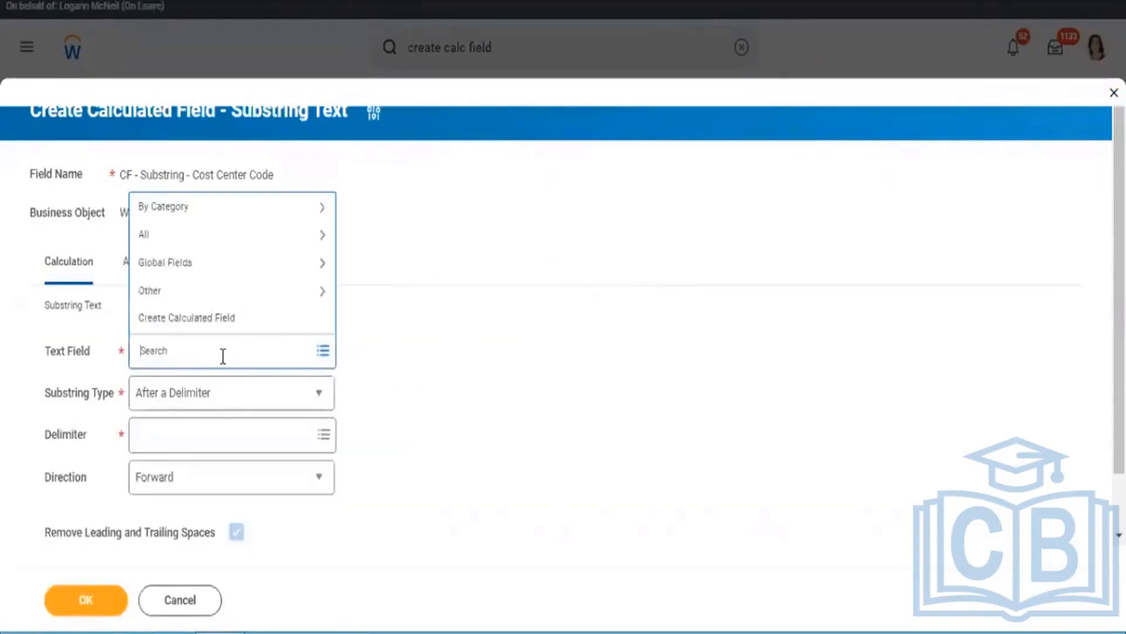
type("Cost center")
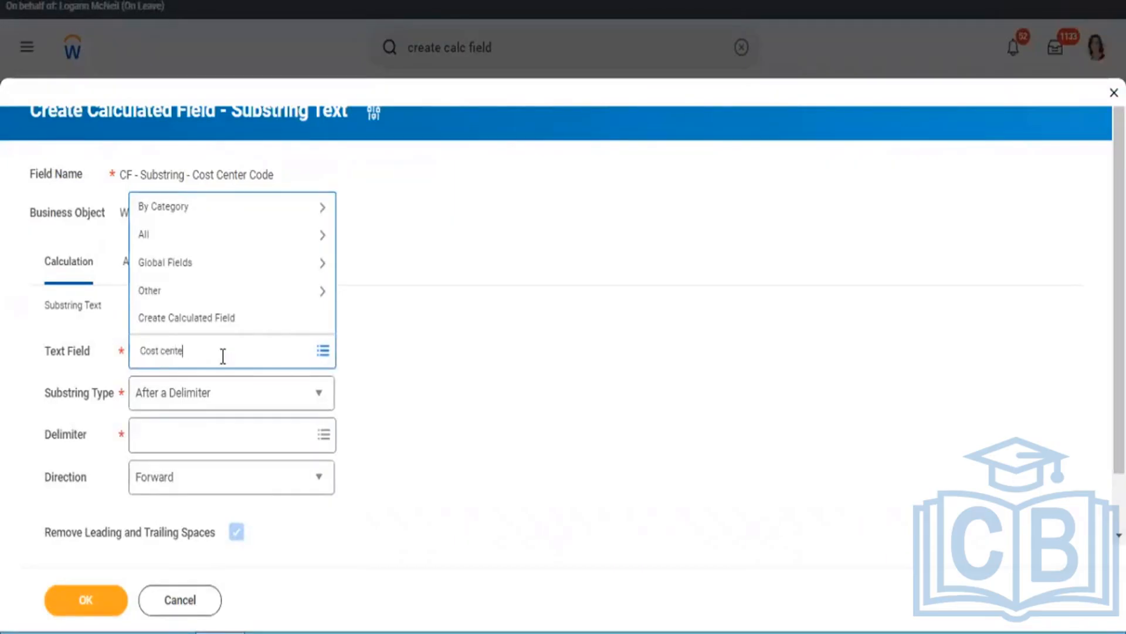
key("ctrl+shift+Left")
key("Return")
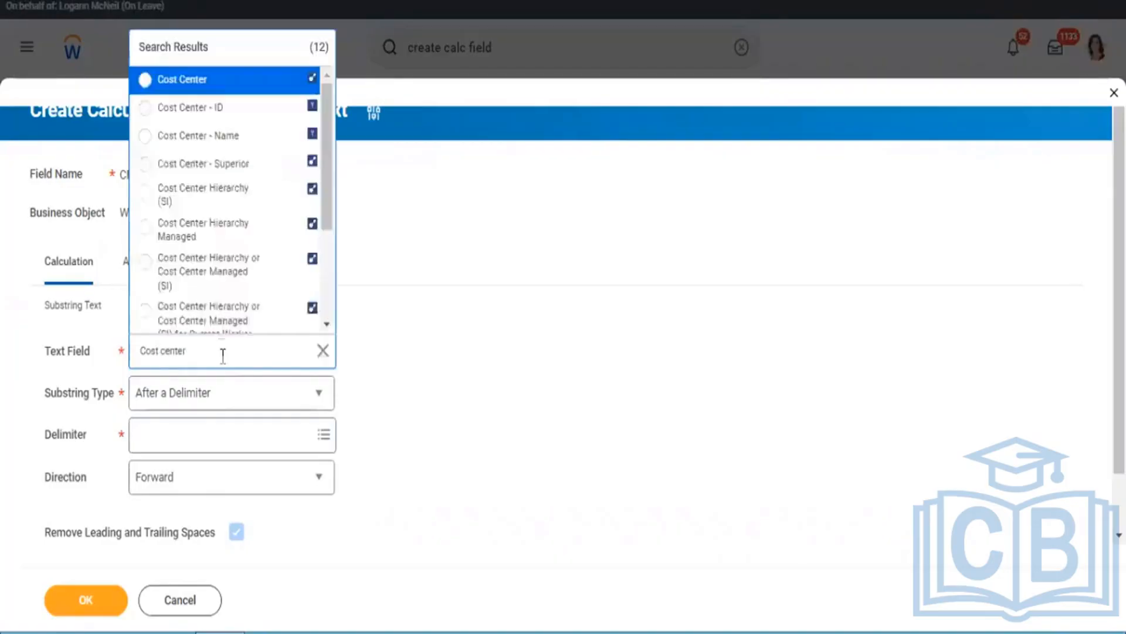
left_click(187, 88)
Step: Set the substring type to Fixed Position and check the code format in the report's Cost Center column
left_click(162, 442)
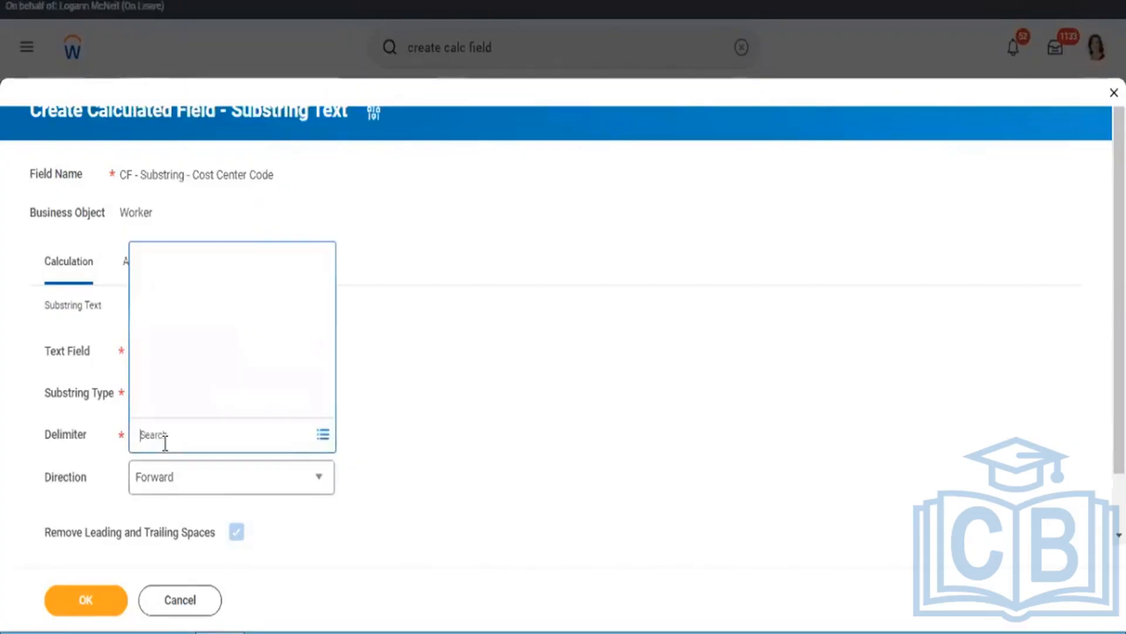
left_click(461, 367)
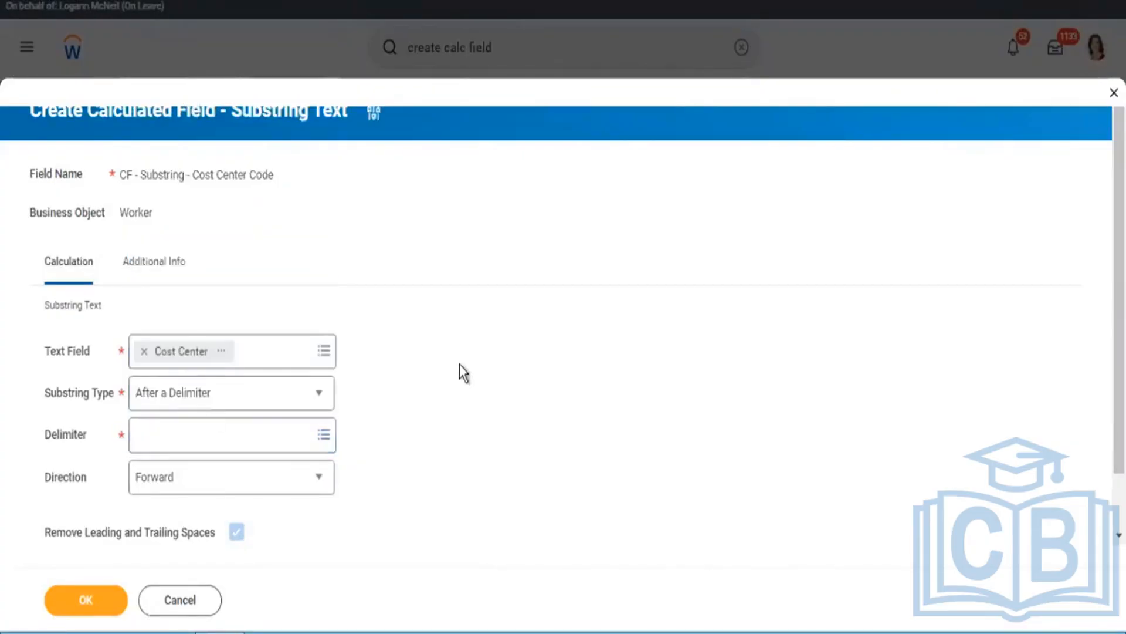
left_click(193, 404)
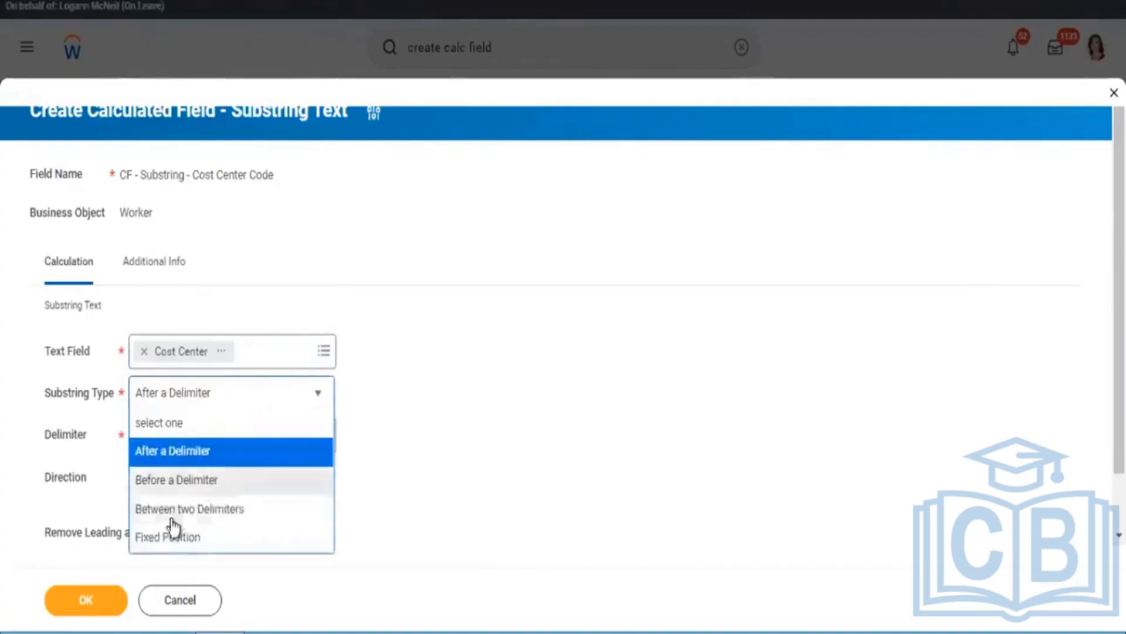
left_click(169, 541)
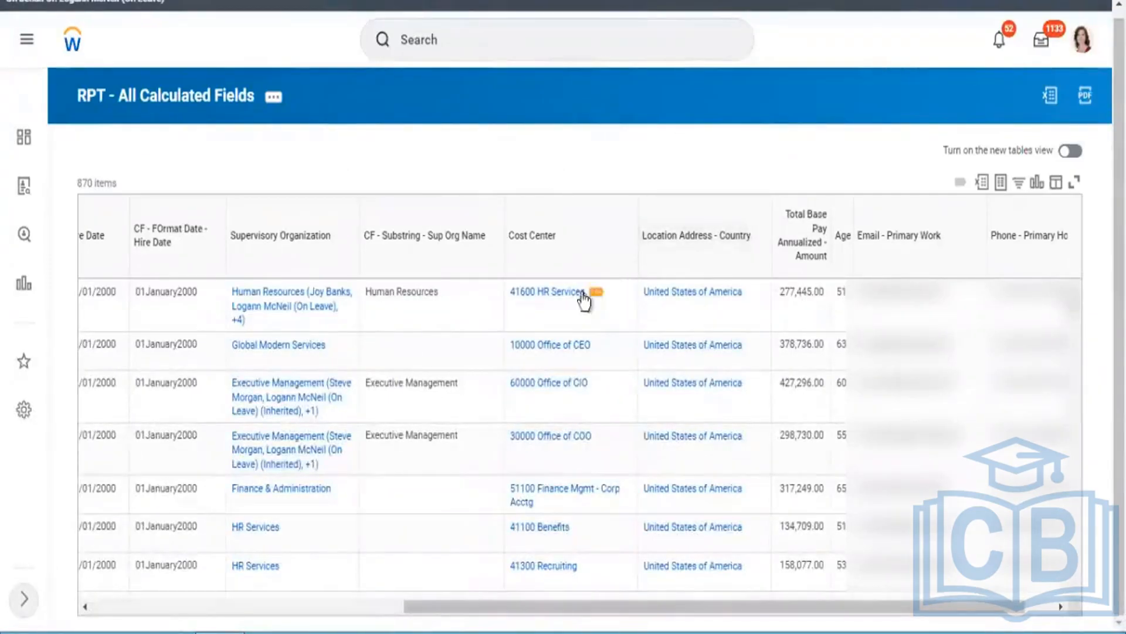
left_click(524, 295)
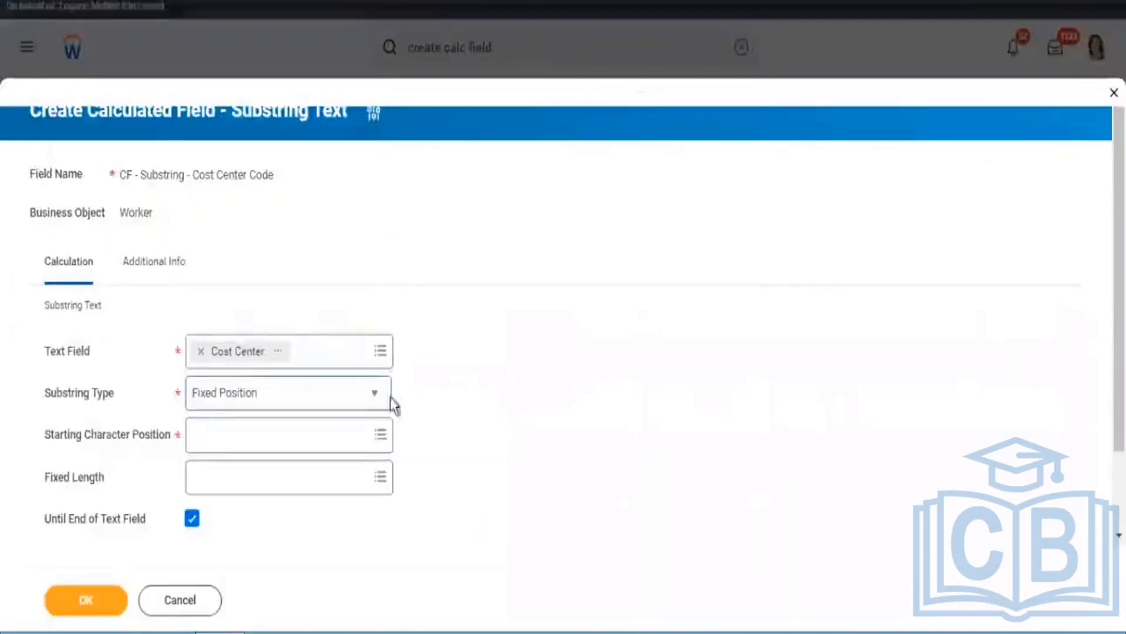
Step: Set the starting character position to 1 and the fixed length to 5 for the cost center substring
left_click(360, 431)
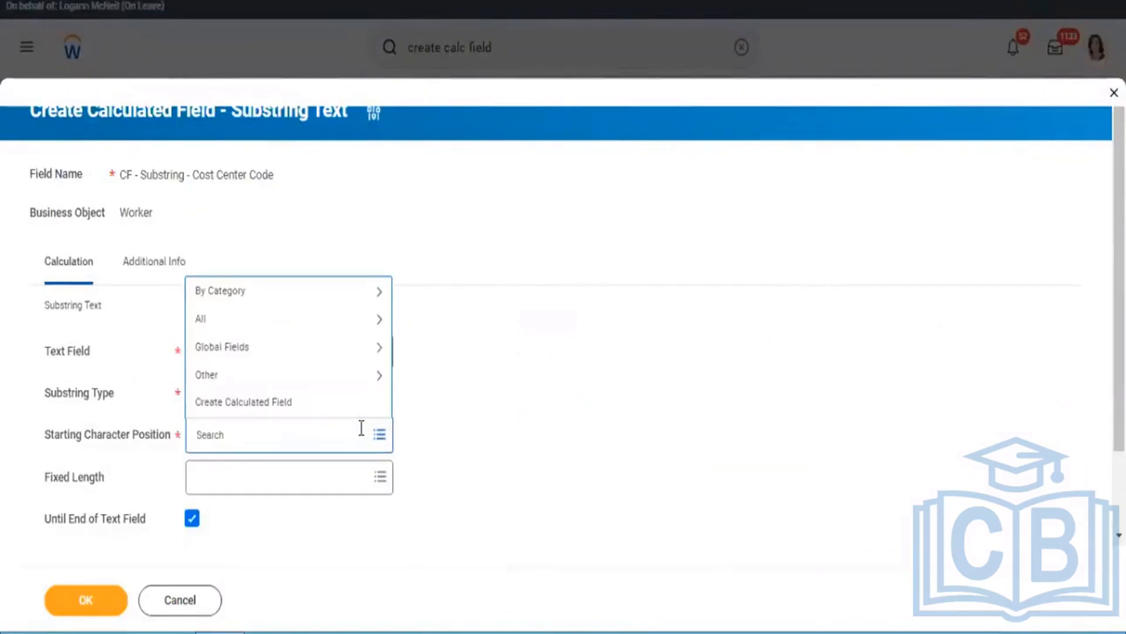
type("1")
key("Return")
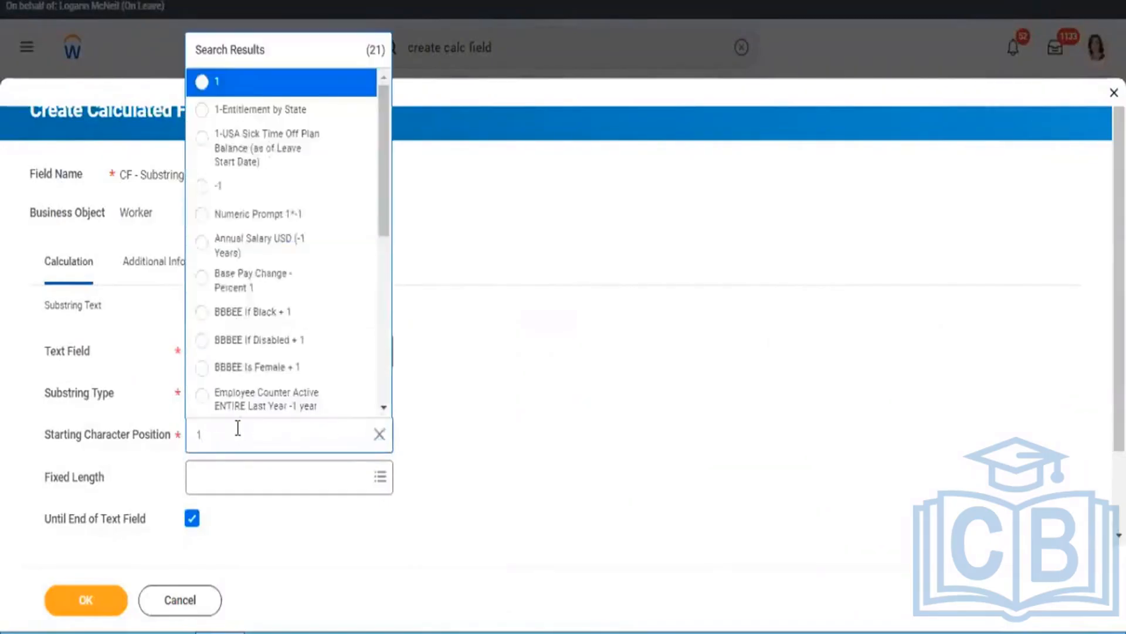
left_click(233, 83)
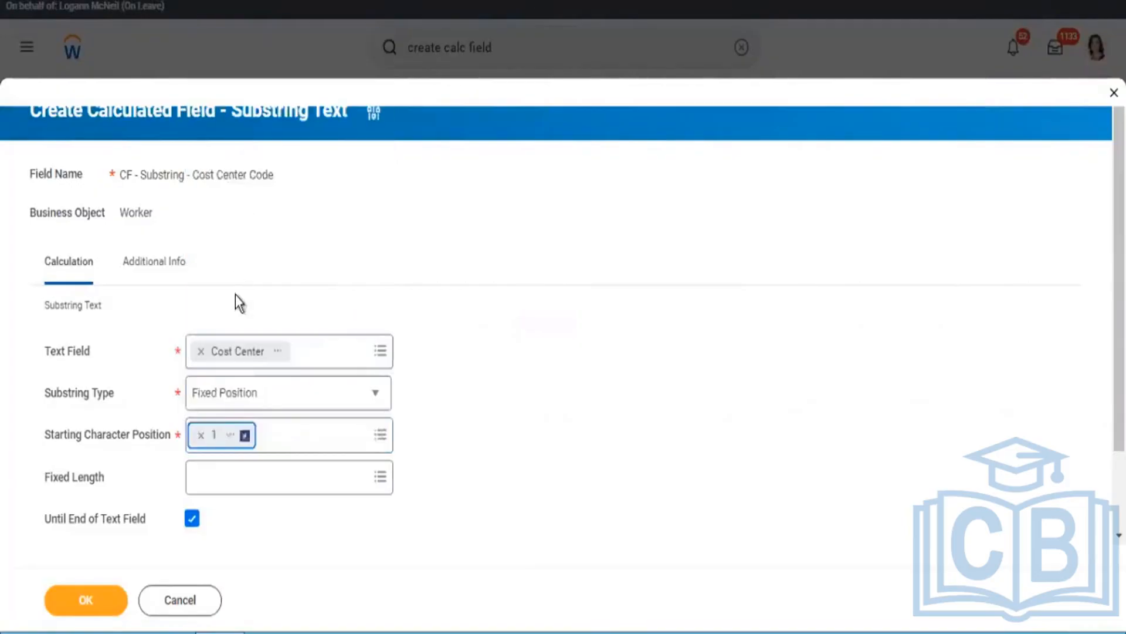
left_click(238, 486)
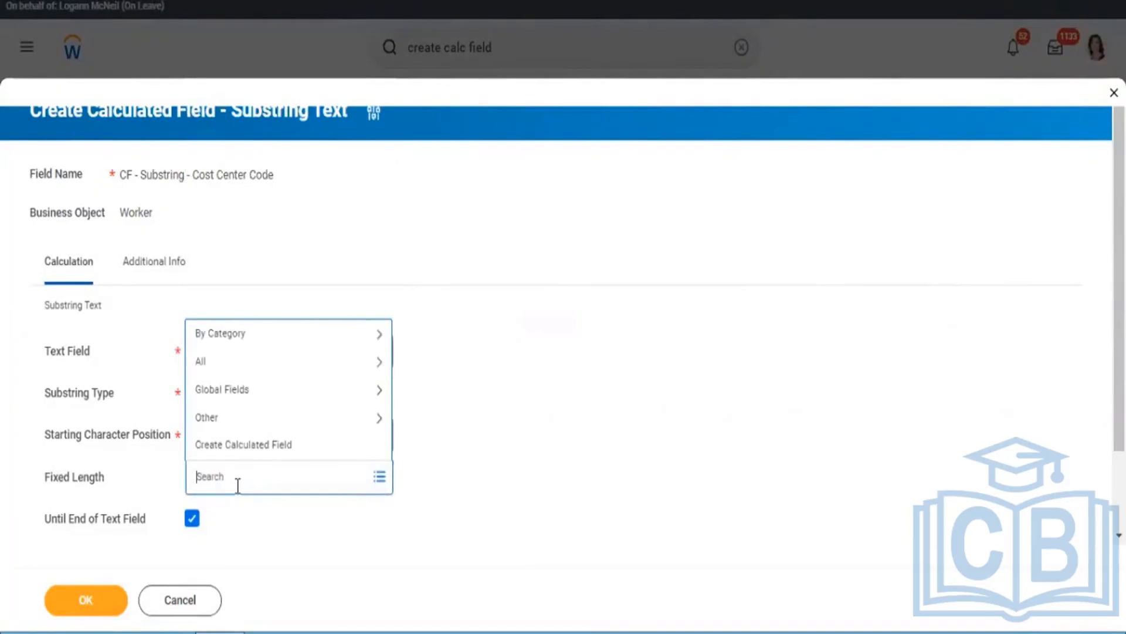
type("5")
key("Return")
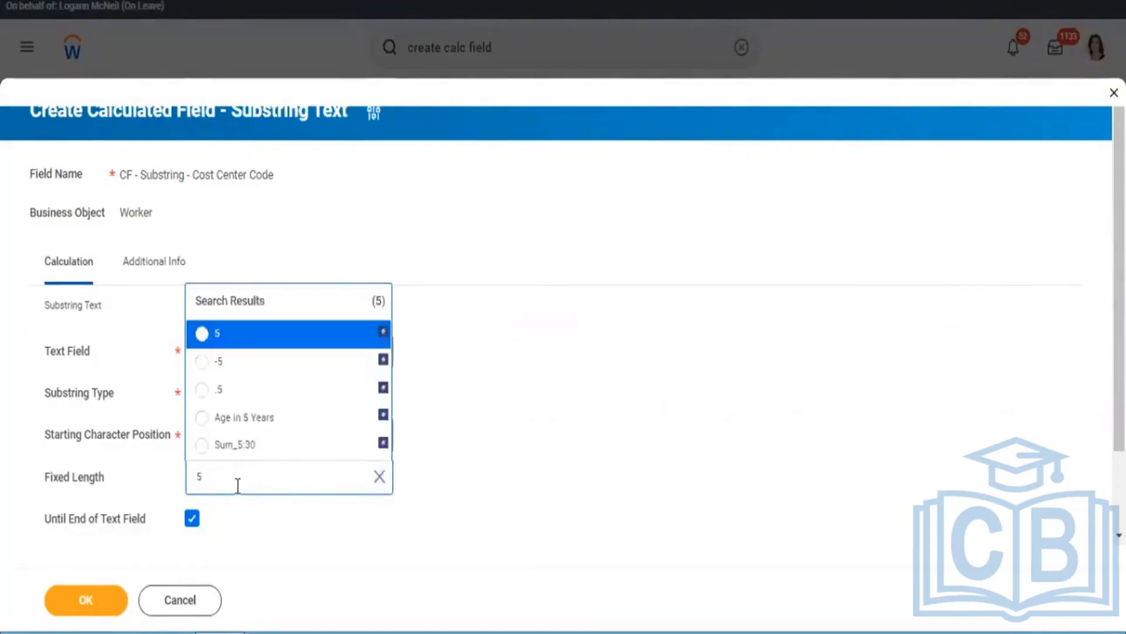
left_click(233, 335)
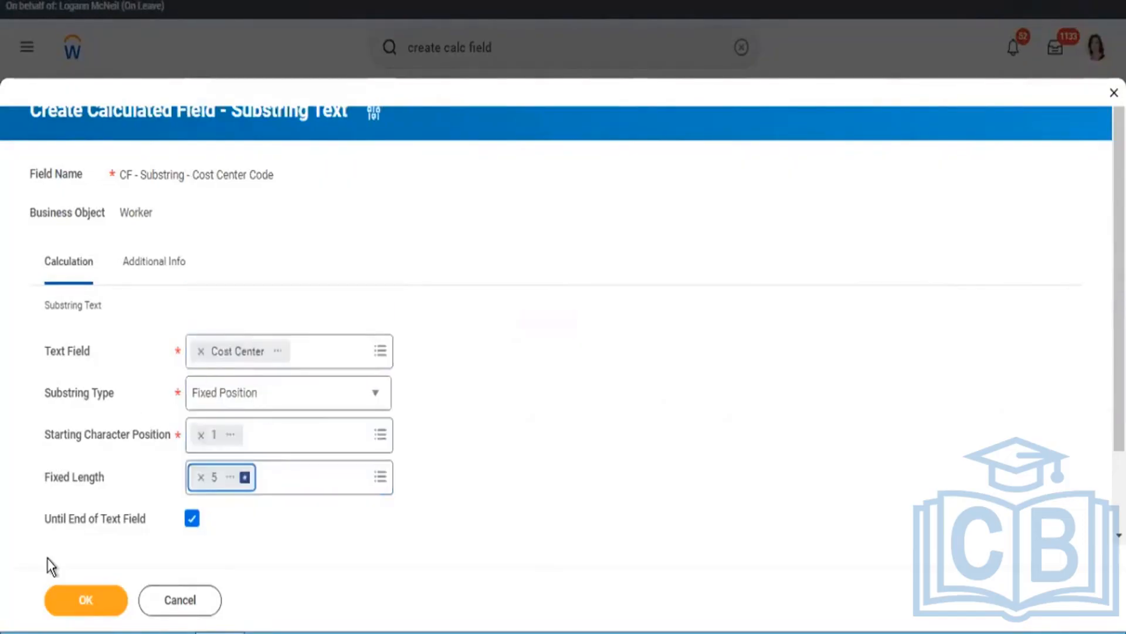
Step: Save the cost center substring calculated field and copy its name from the save confirmation
left_click(49, 605)
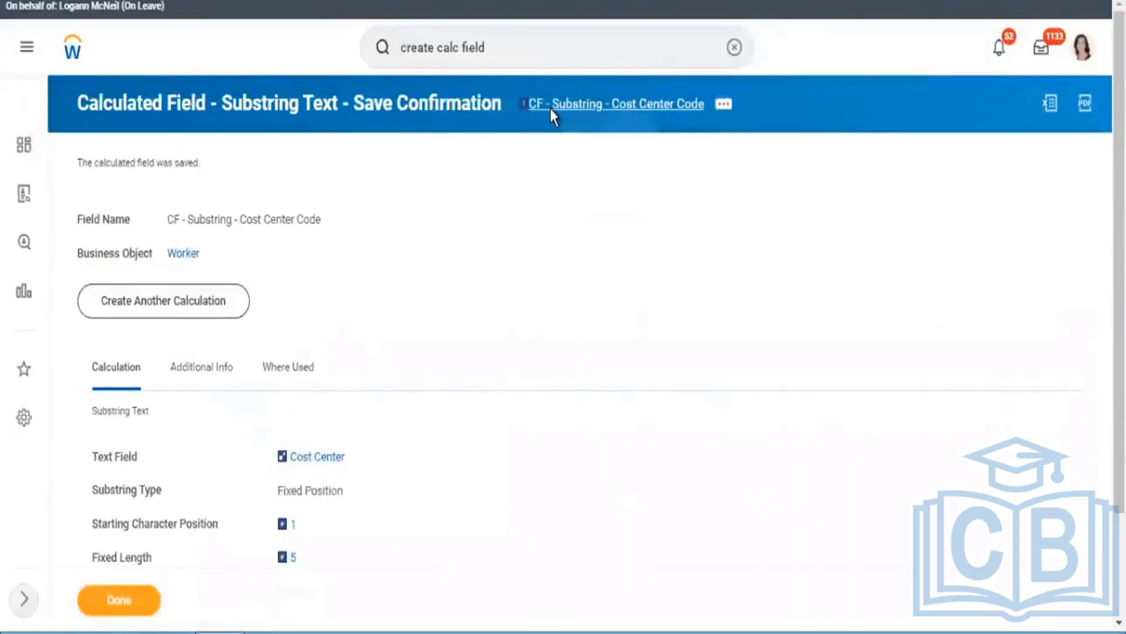
right_click(550, 108)
left_click(579, 174)
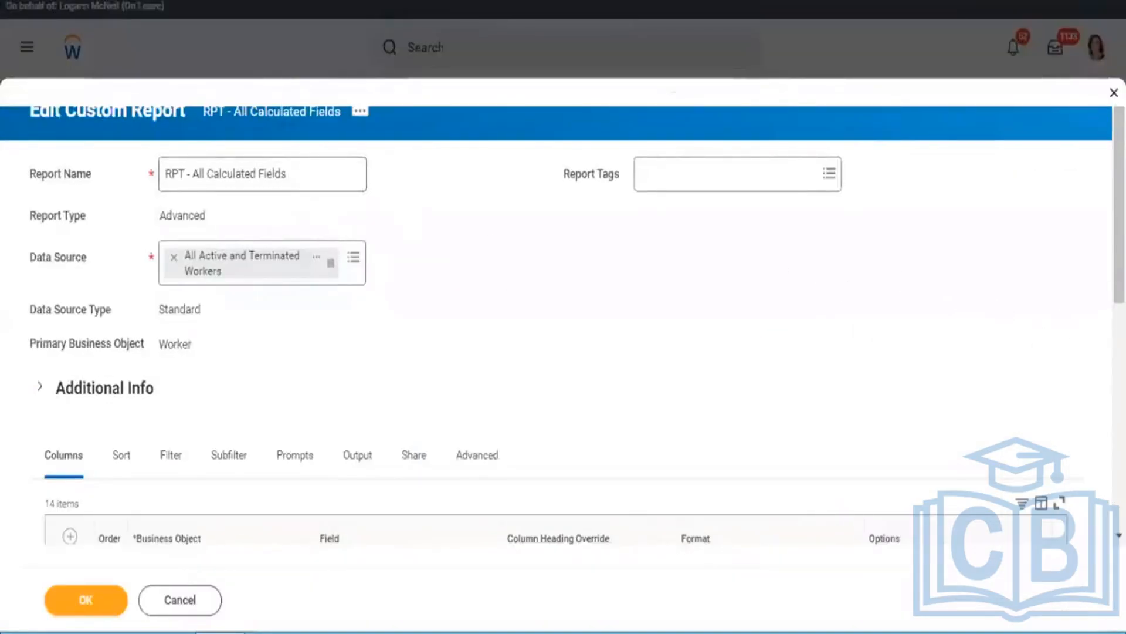
Step: Add a Worker column for CF - Substring - Cost Center Code directly after Cost Center in RPT - All Calculated Fields
scroll(563, 352, "down", 7)
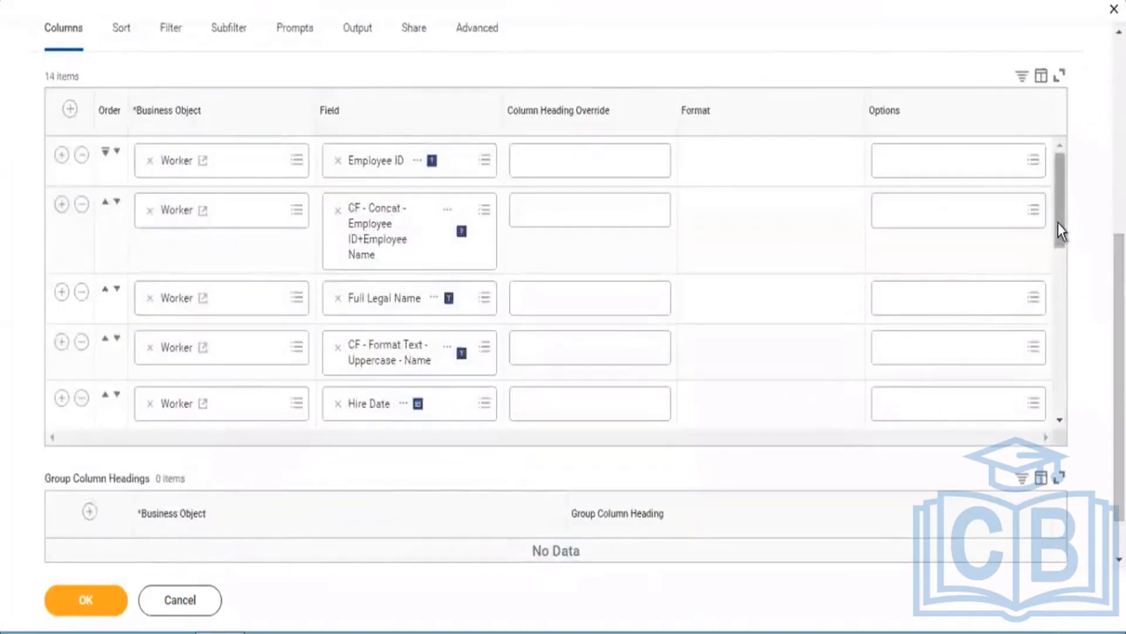
left_click_drag(1058, 223, 1044, 314)
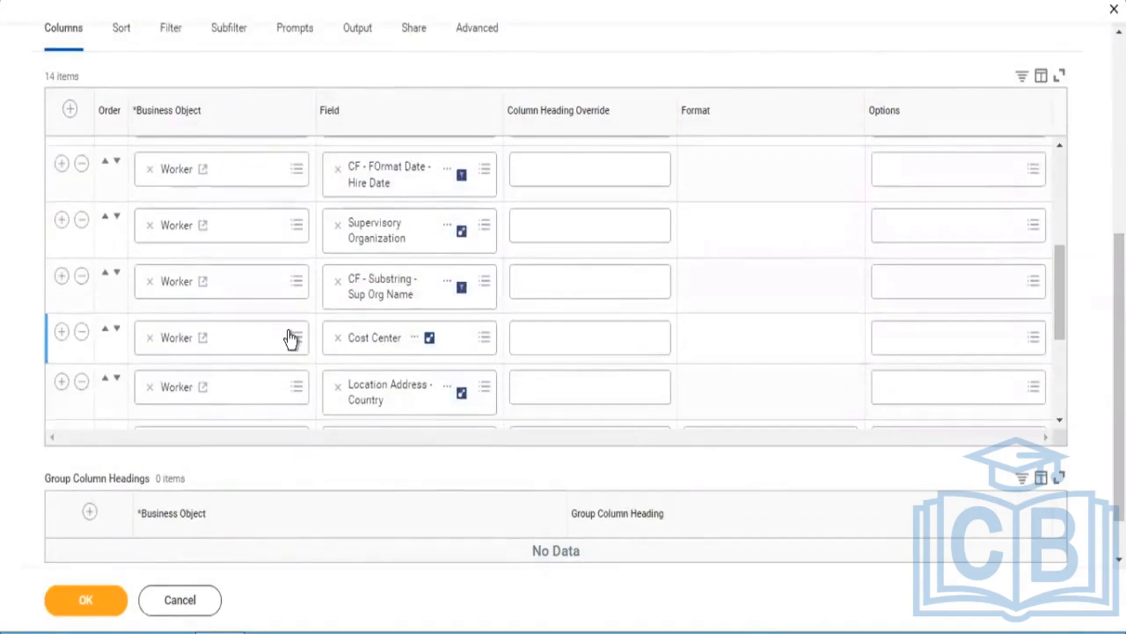
left_click(62, 333)
left_click(364, 387)
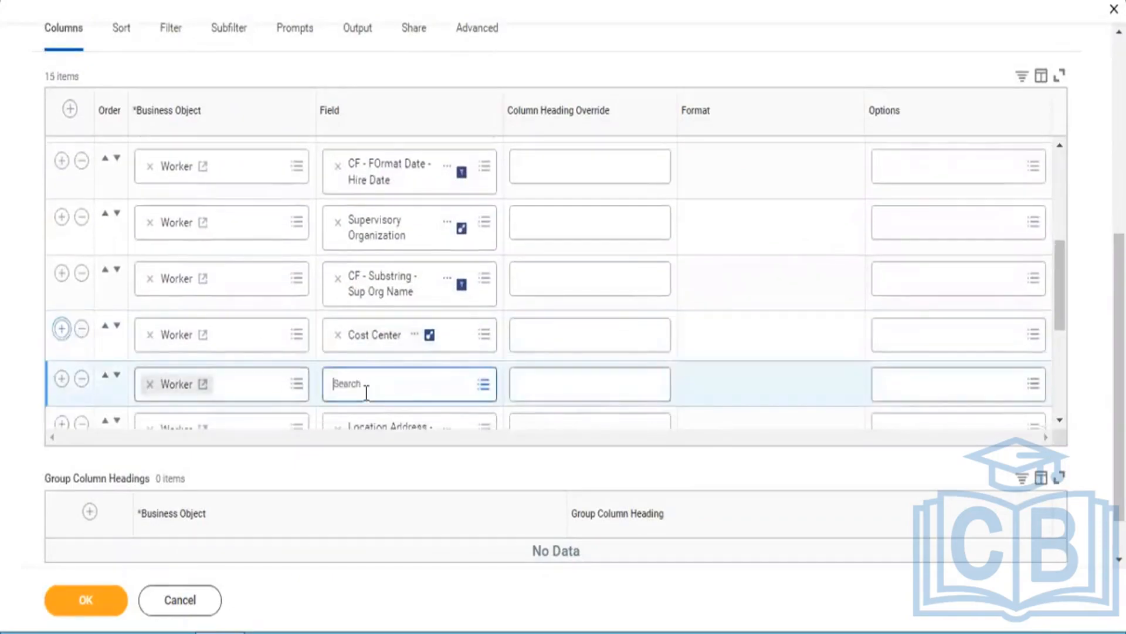
type("CF - Substring - Cost Center Code")
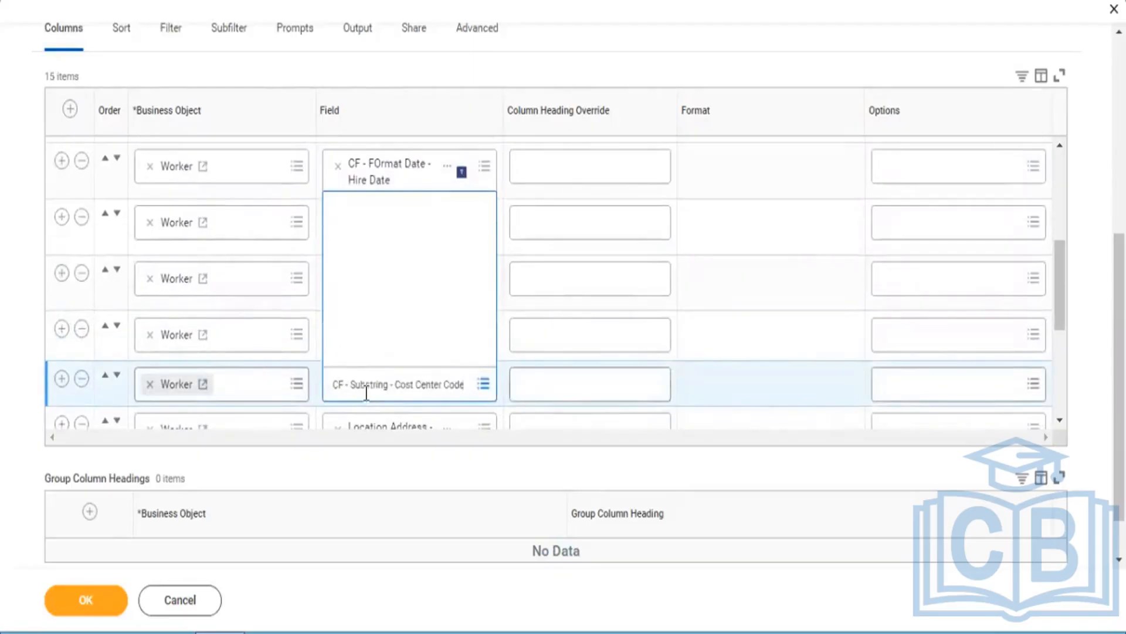
key("Return")
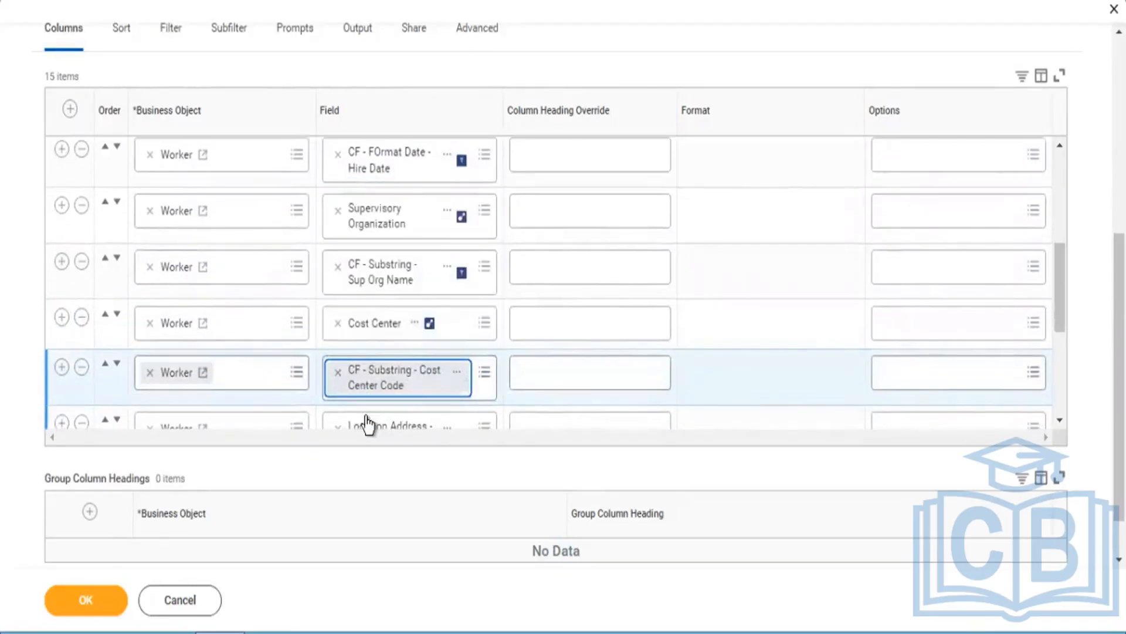
Step: Save and run the report, and compare the cost center code substring column with the Cost Center column
left_click(75, 598)
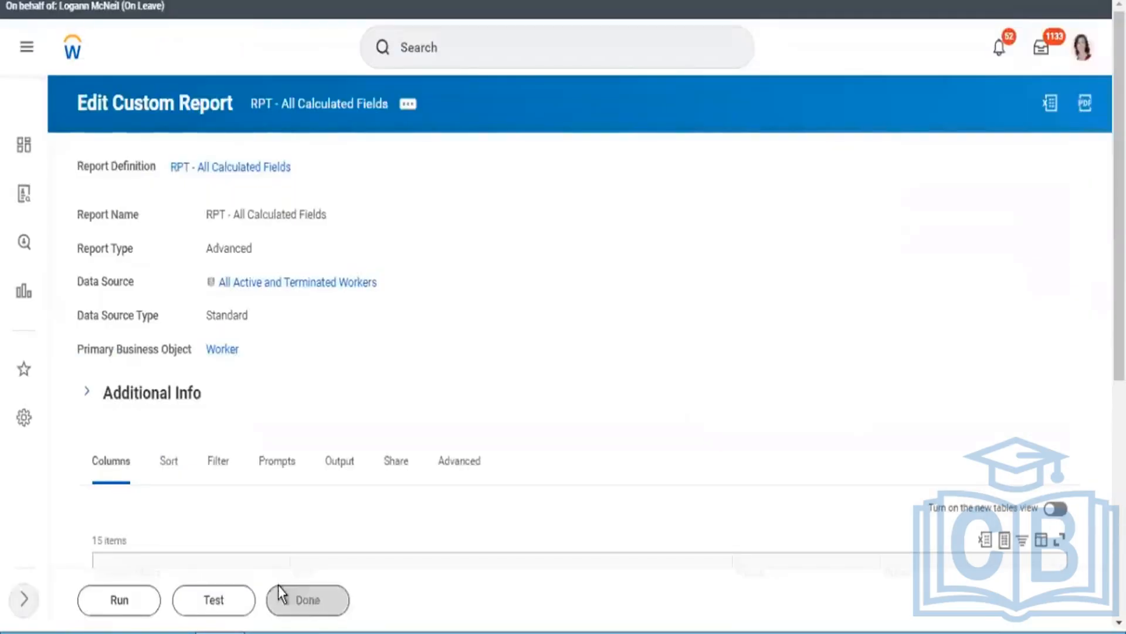
left_click(107, 608)
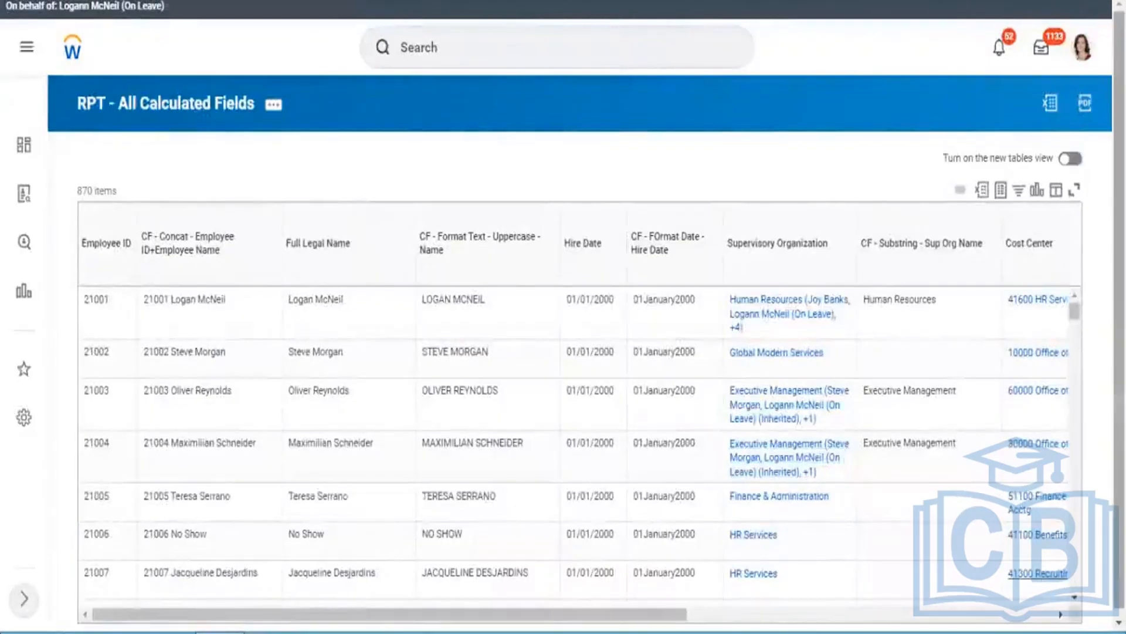
left_click(1061, 614)
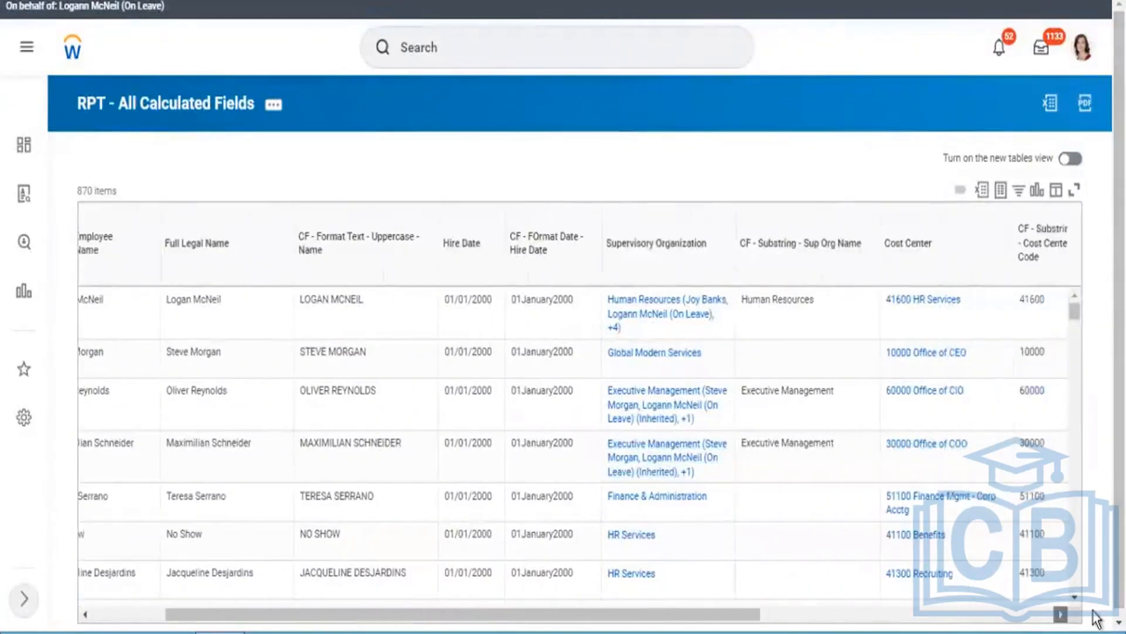
left_click(1061, 615)
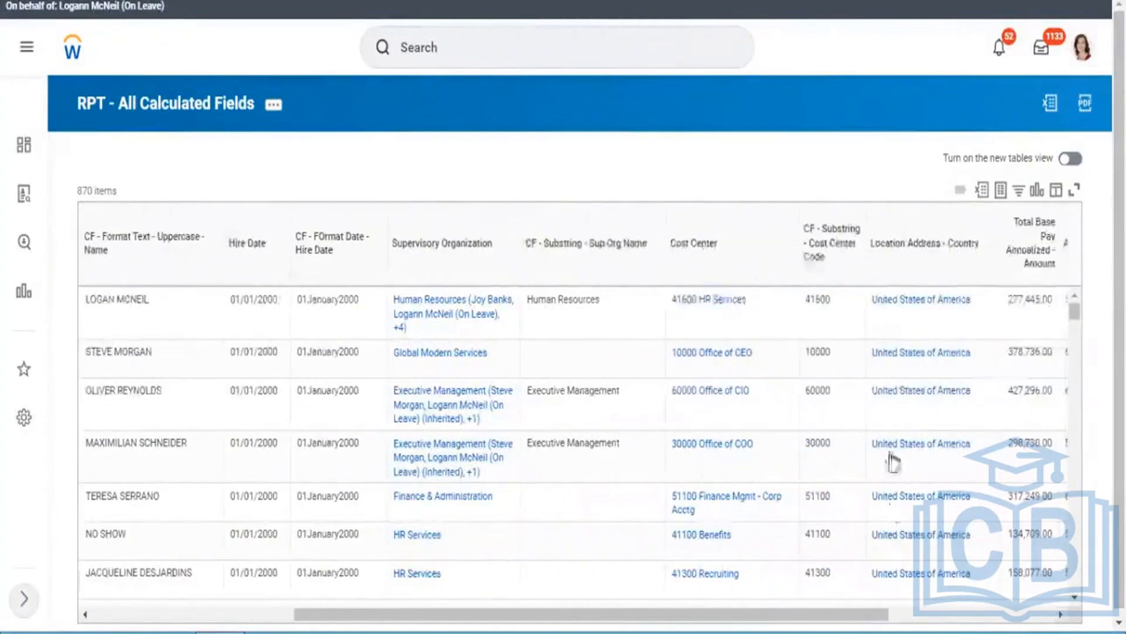